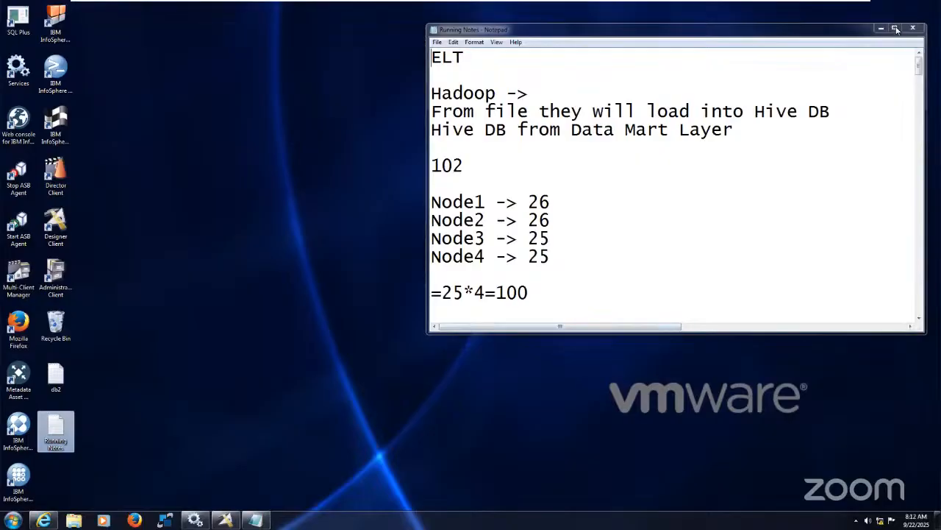
Add the heading "Job Sequence development" in the blank area at the end of the maximized Running Notes file
click(894, 27)
drag(936, 55, 923, 481)
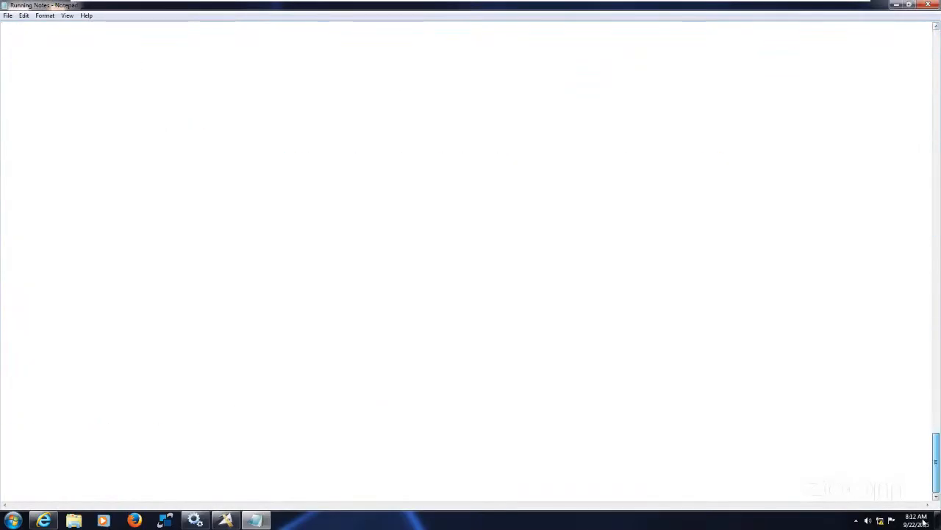
key(ctrl+Home)
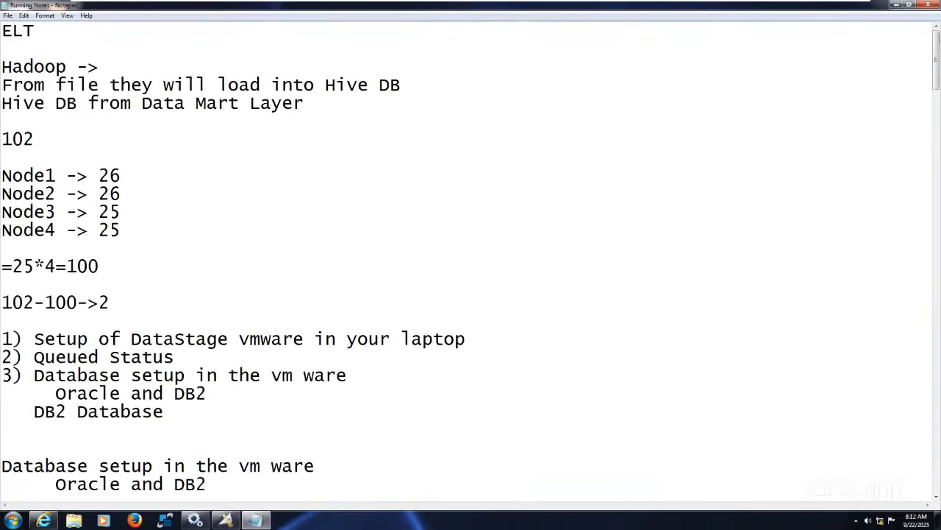
drag(924, 254, 936, 437)
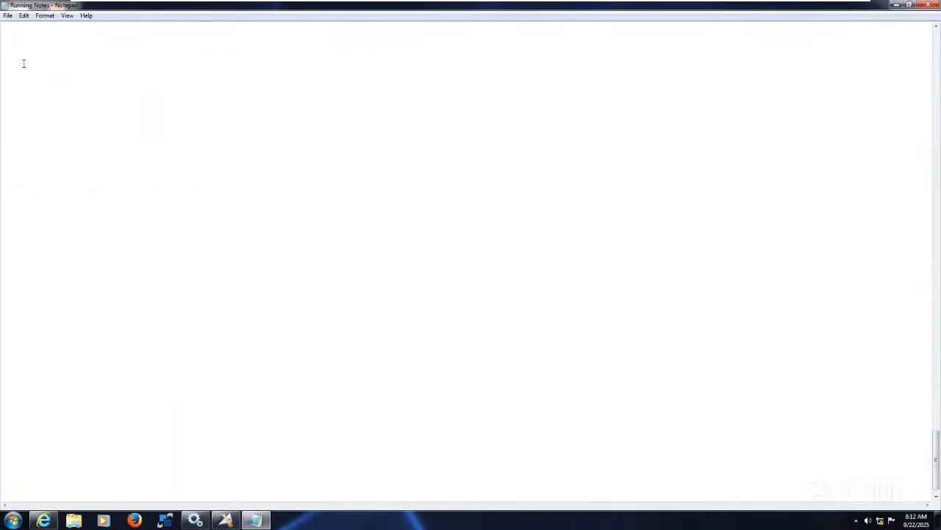
click(23, 63)
text(Job Sequence d)
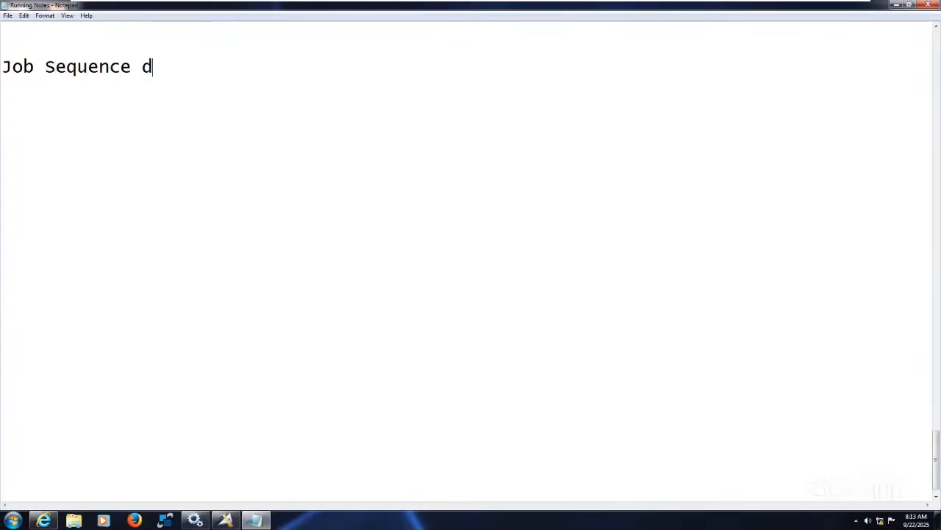
text(evelopment)
key(Return)
key(Return)
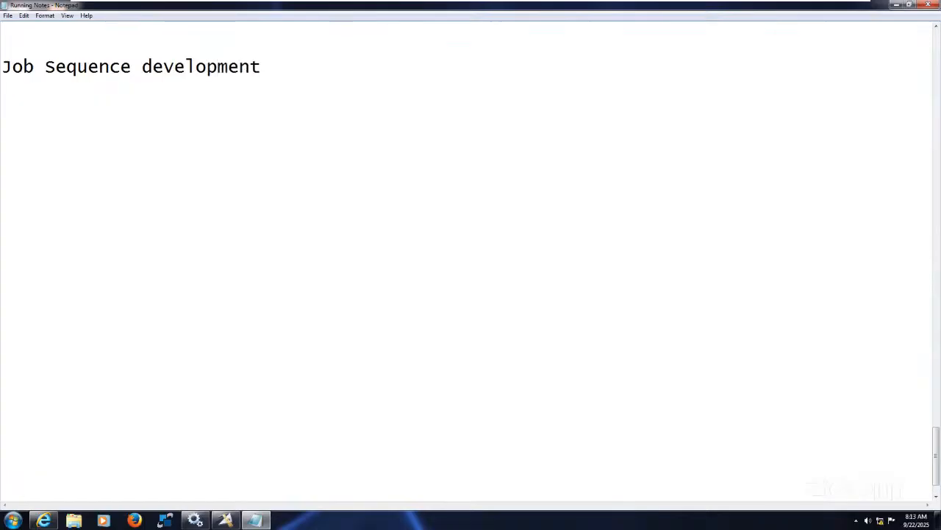
Write the numbered item "1) Data Flows (Parallel jobs)" under the Job Sequence development heading
text(1) Data Flows ()
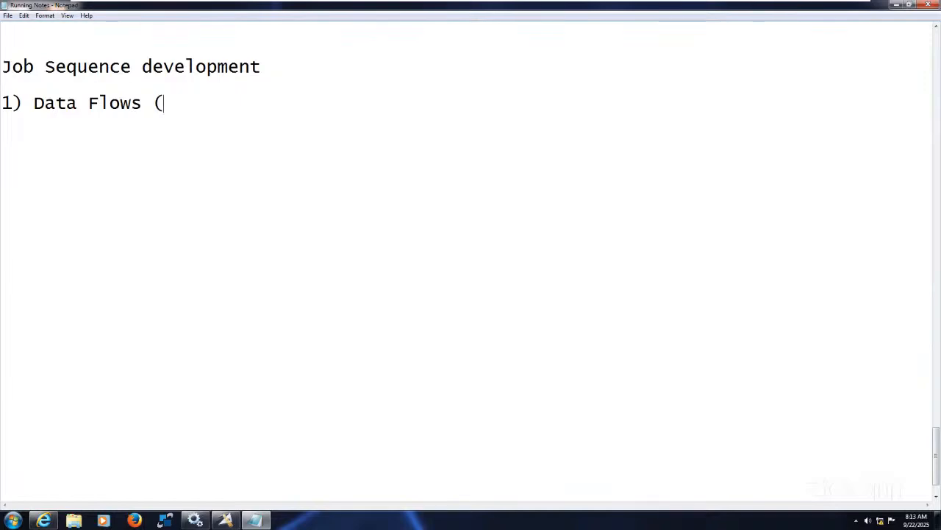
text(Parallel)
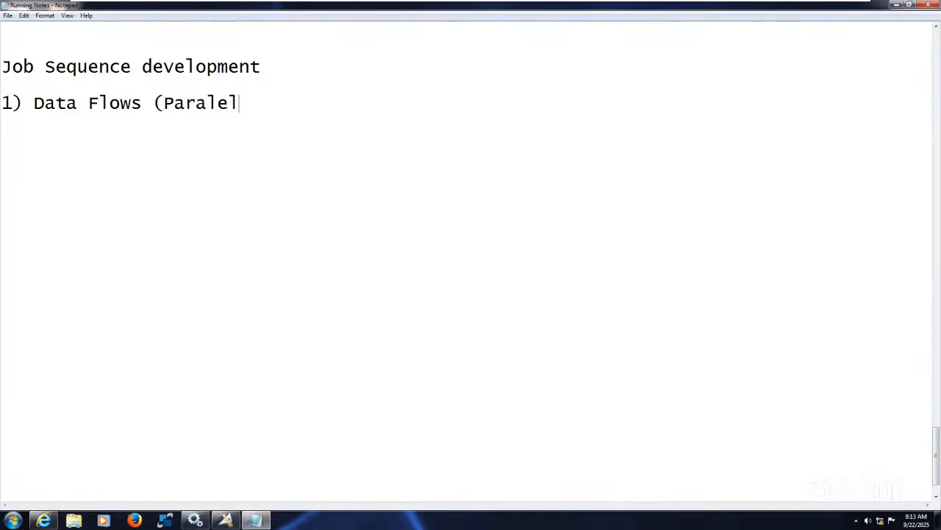
key(BackSpace)
key(BackSpace)
text(lel jobs))
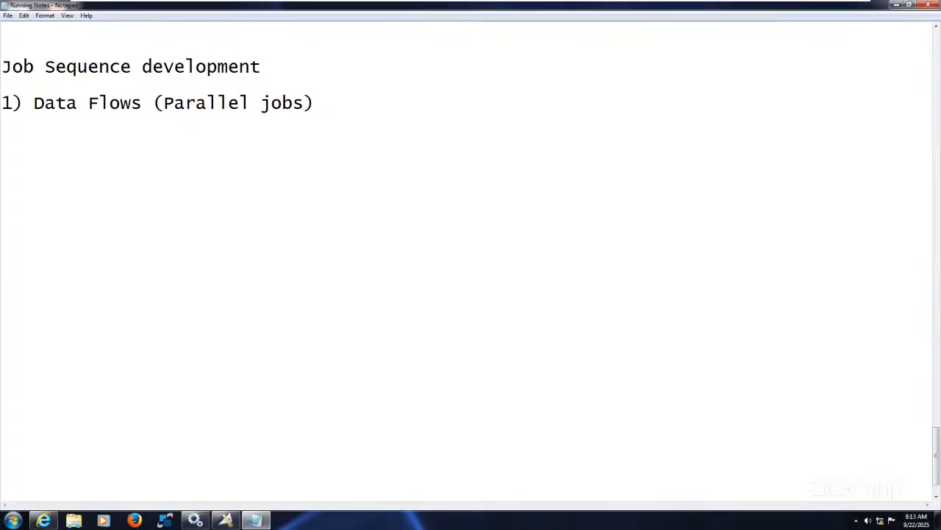
key(Return)
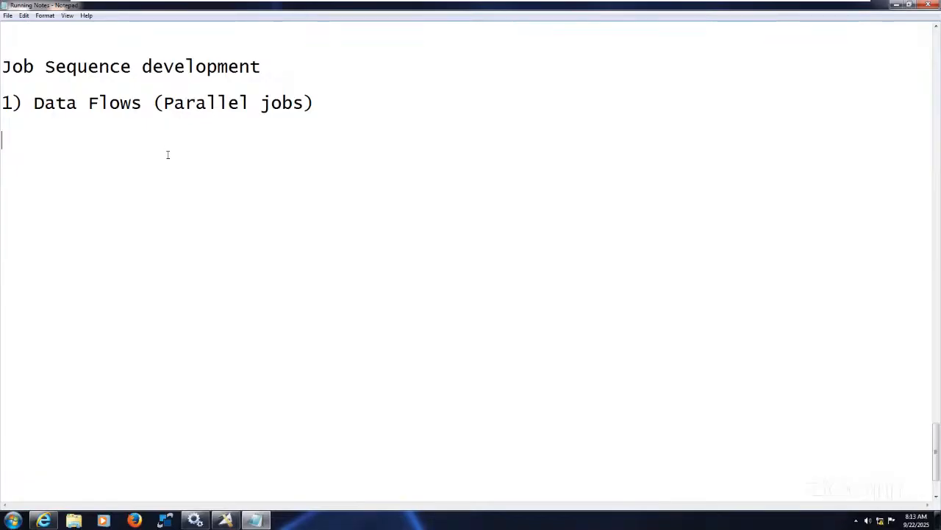
Write the line "Running all the jobs at a time" below the Data Flows item
text(R)
key(BackSpace)
text(Runn)
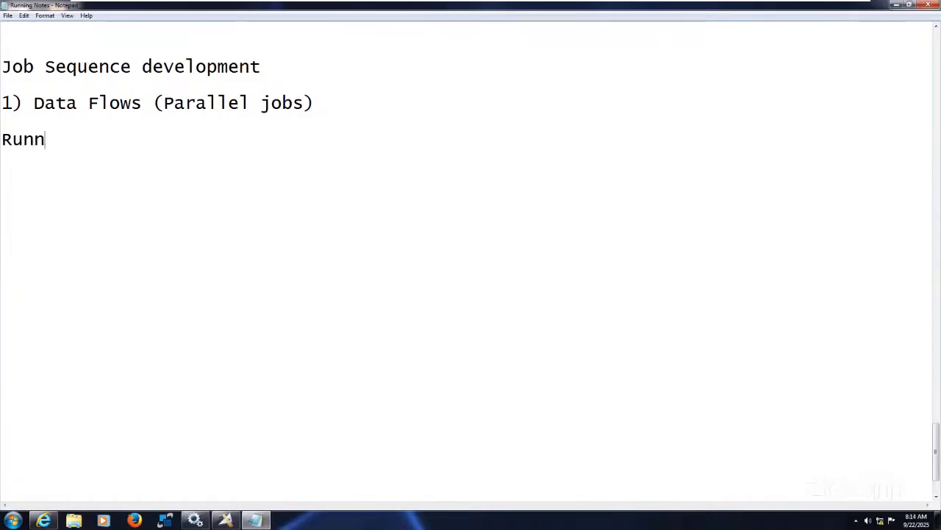
text(ing all)
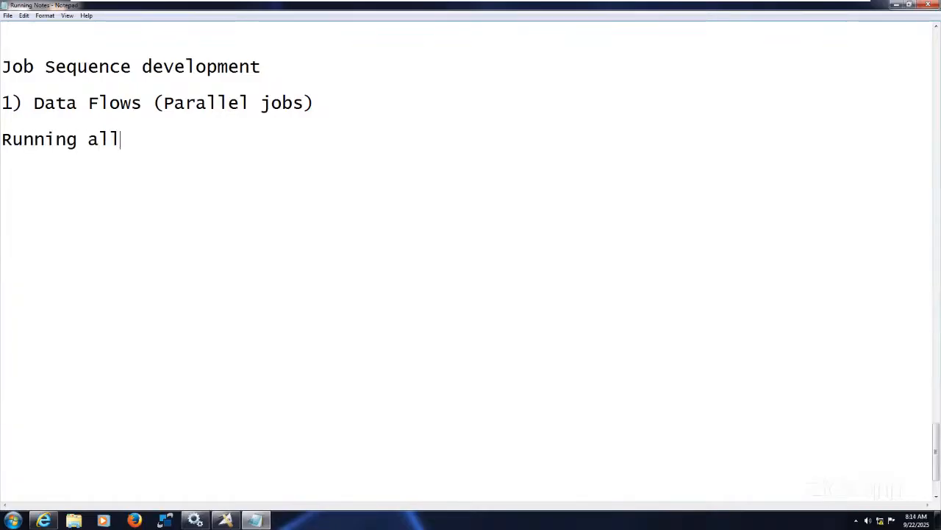
text( the j)
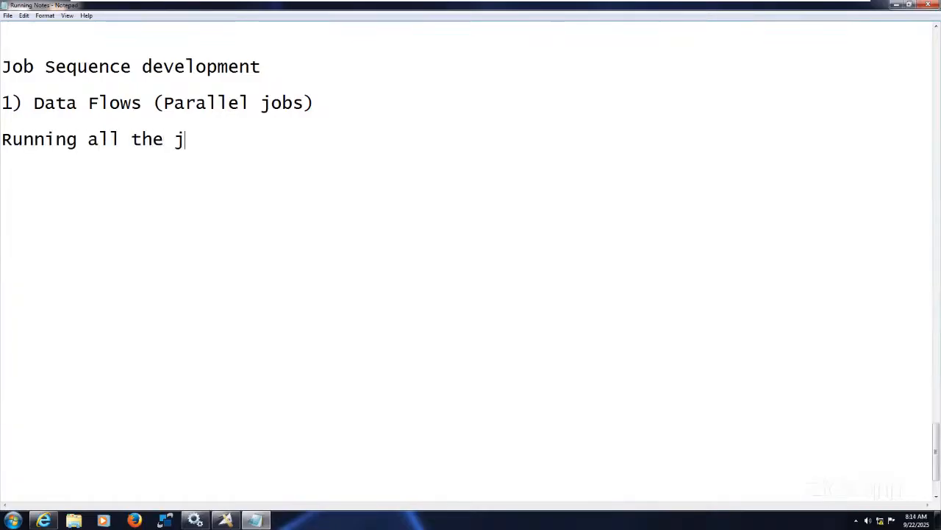
text(obs at)
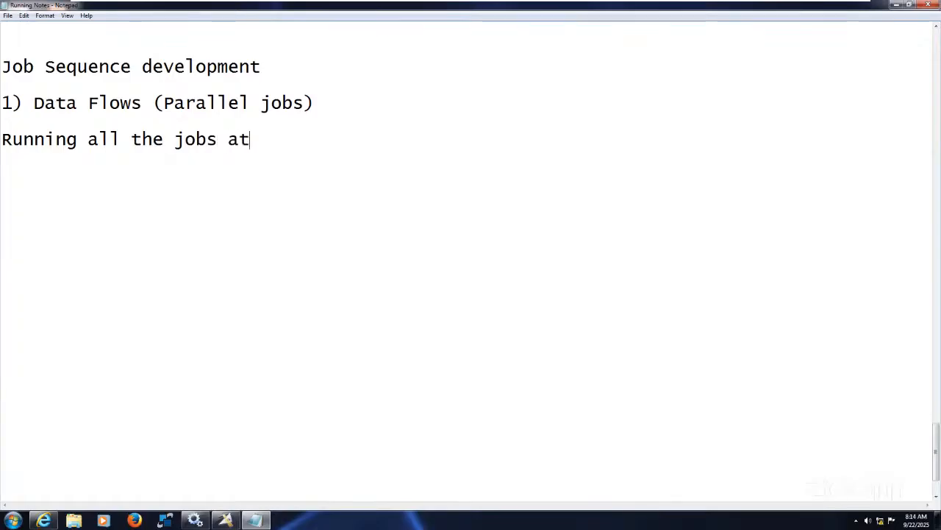
text( a time)
key(Return)
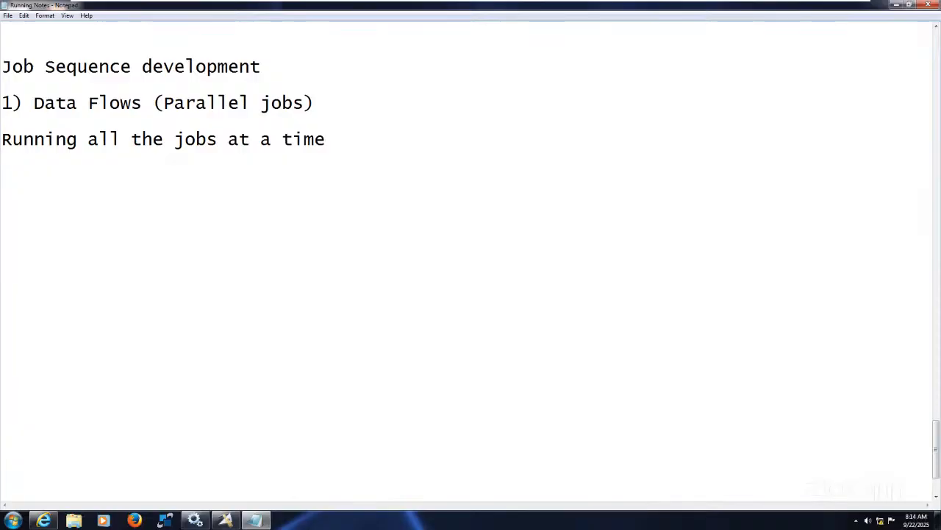
Add the line "Running the job one after the another" directly below, followed by blank lines
text(Running)
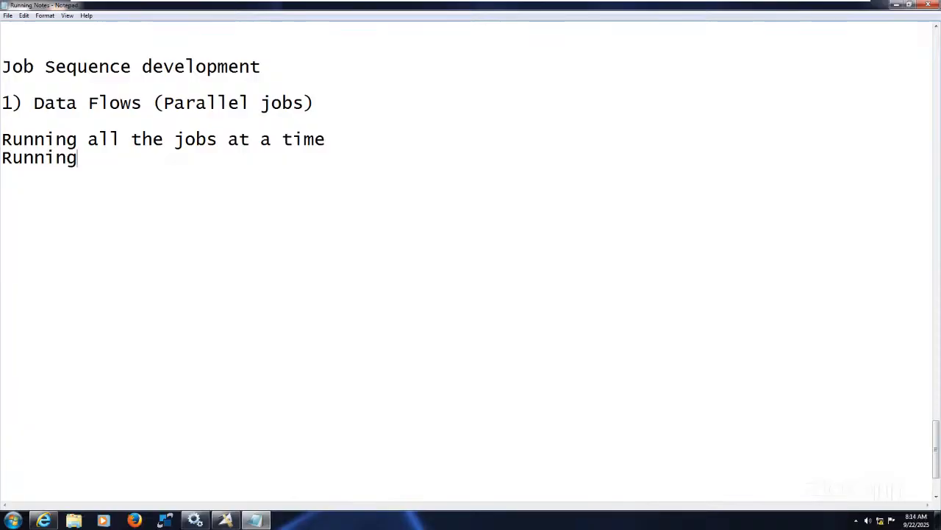
text( the jobs)
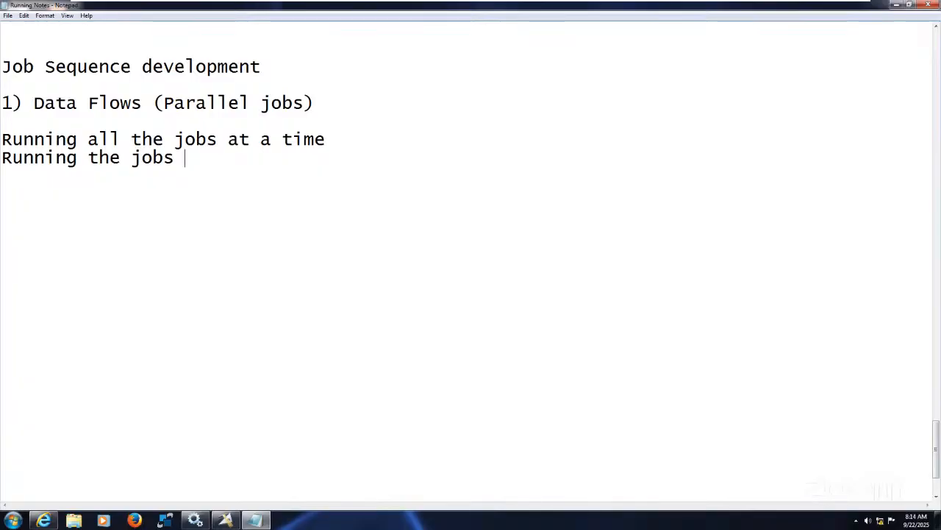
text(o)
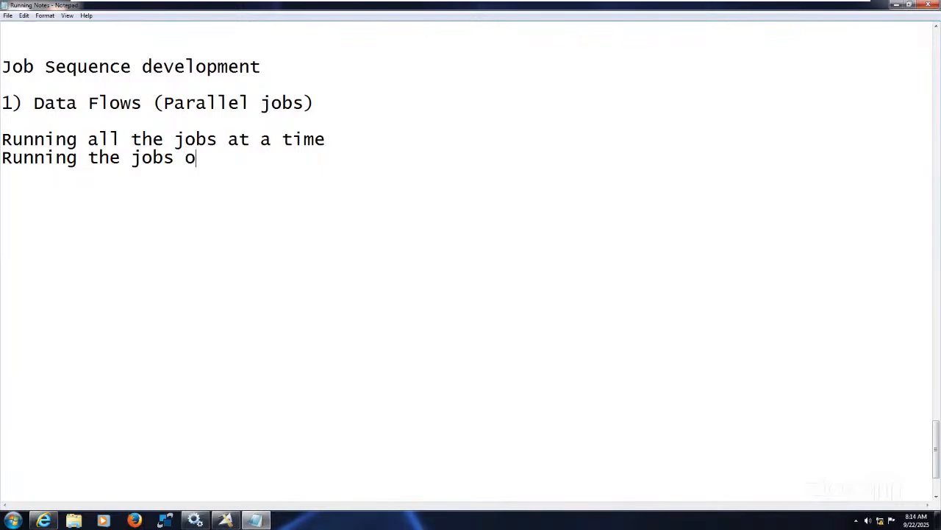
key(BackSpace)
key(BackSpace)
key(BackSpace)
text(one aft)
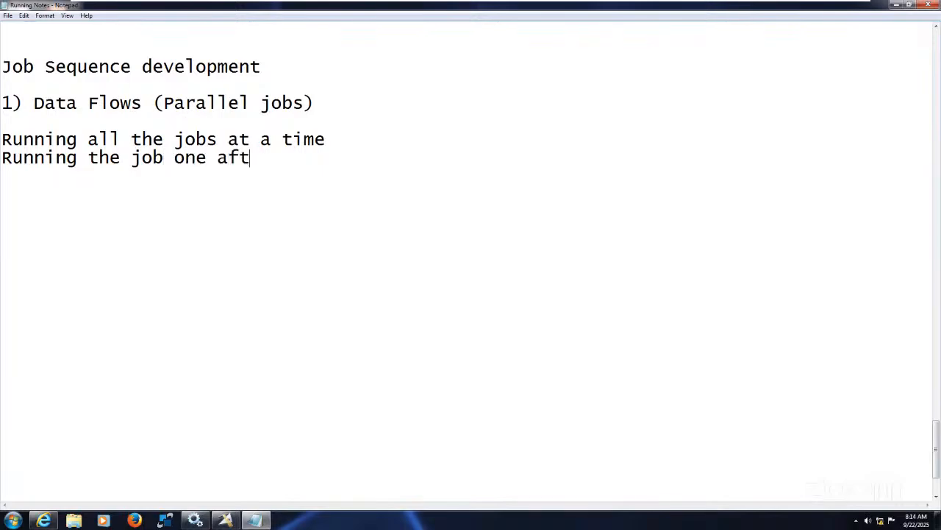
text(er the another)
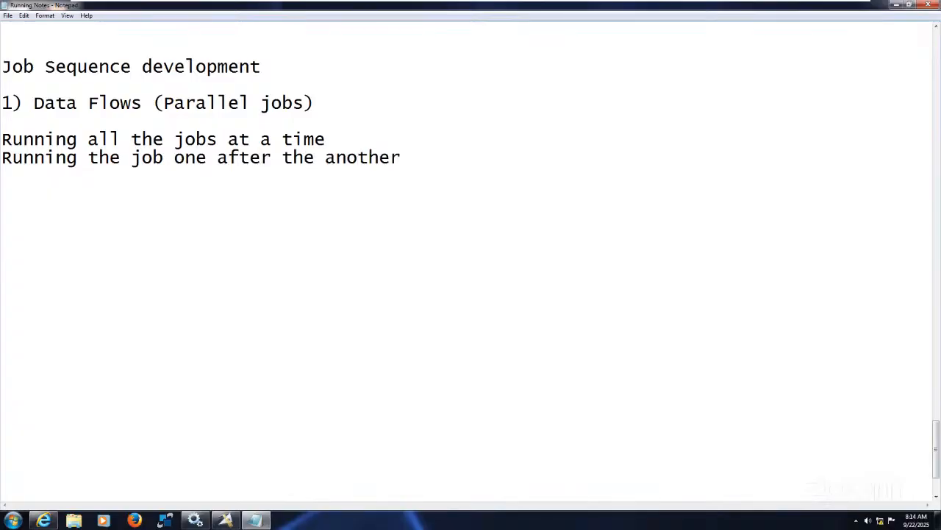
key(Return)
key(Return)
key(Return)
Append "(Parallel mode)" to the end of the line about running all the jobs at a time
click(415, 153)
click(358, 134)
text((Parallel)
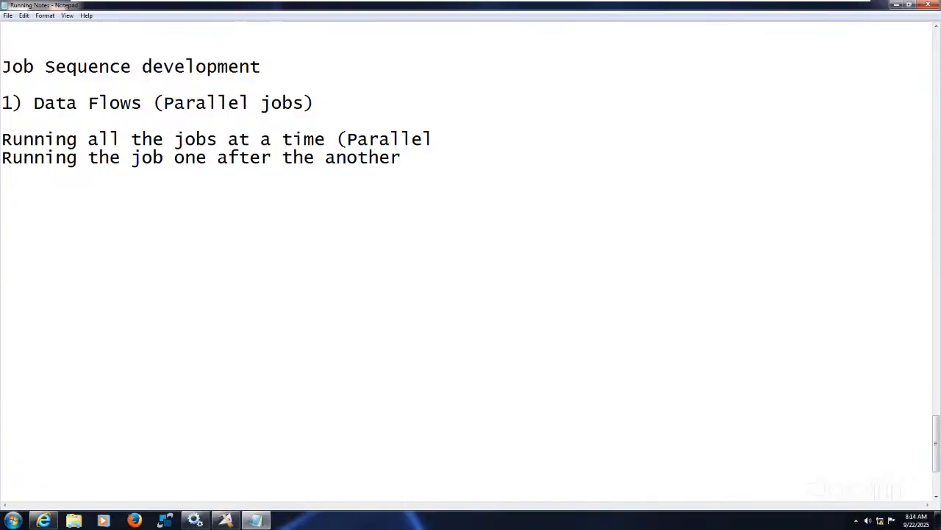
text( mode))
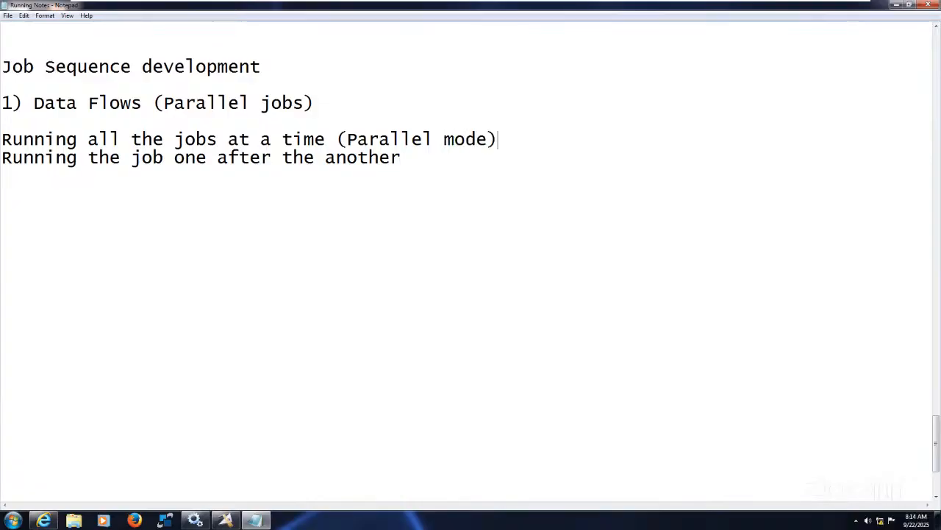
Append "(Order mode)" to the end of the line about running the job one after the another
click(435, 155)
text(()
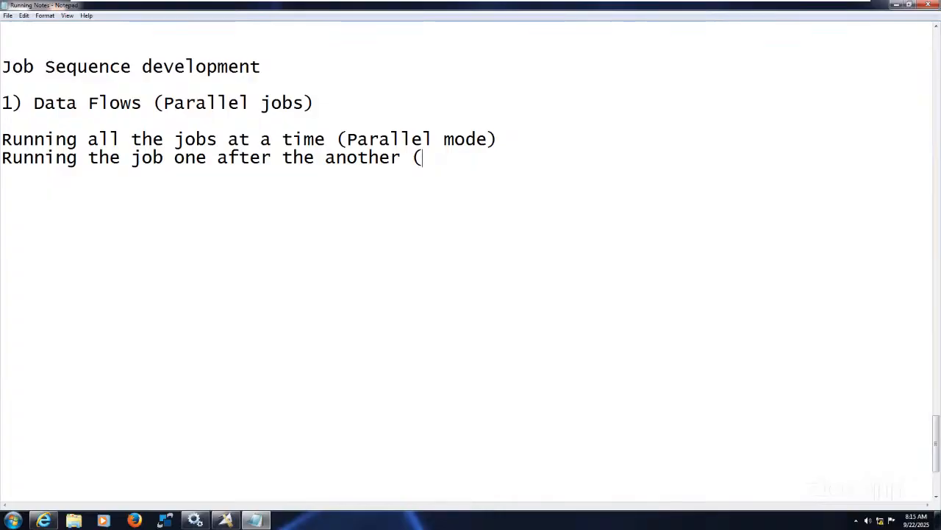
text(Order mode))
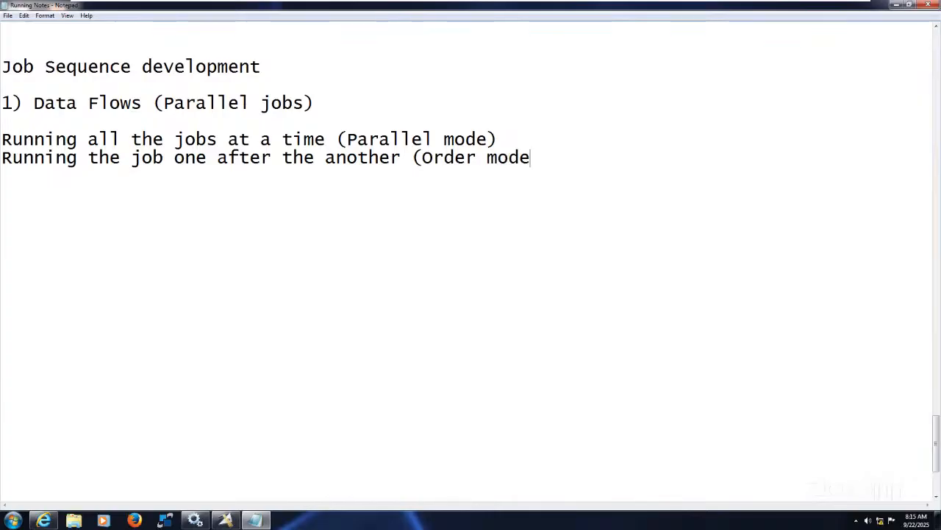
Write the example flow "SCD2 Main -> Update Job -> Insert Job" below the two running modes
key(Return)
key(Return)
text(SCSCD)
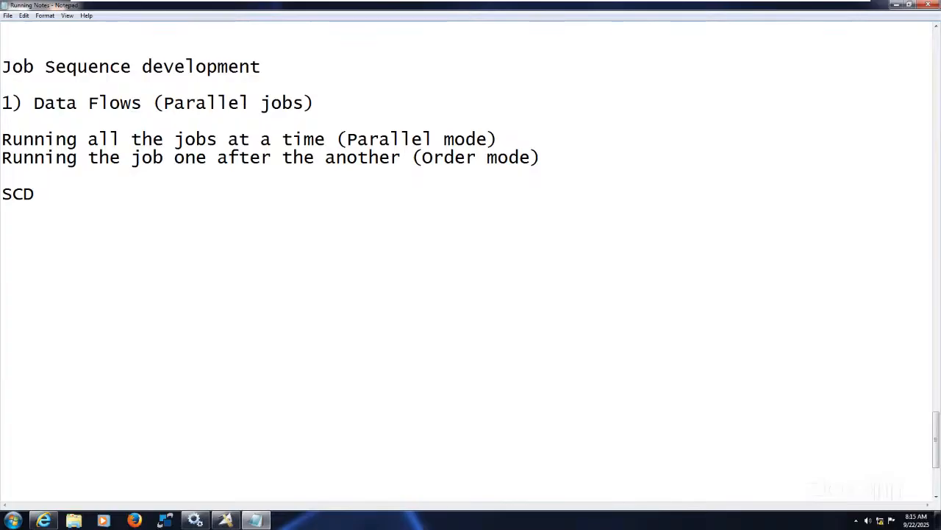
text(2 Main ->)
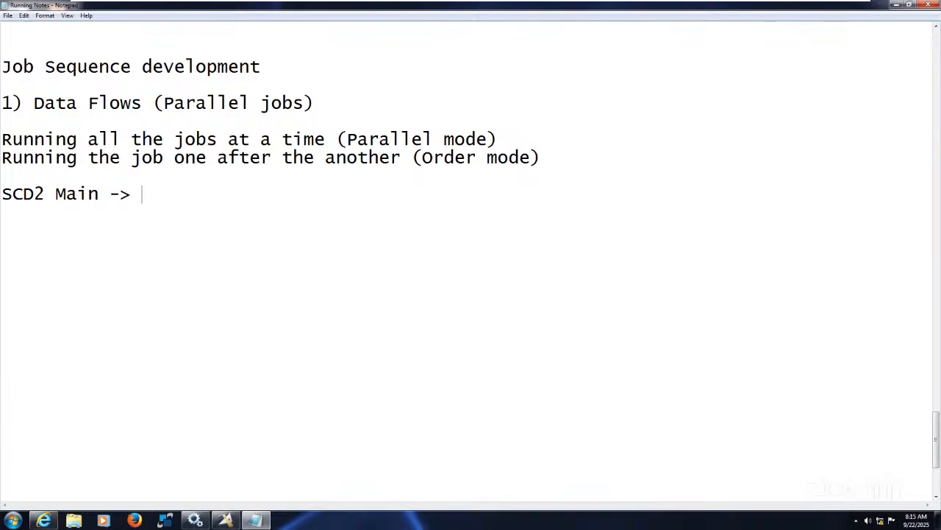
text(Update)
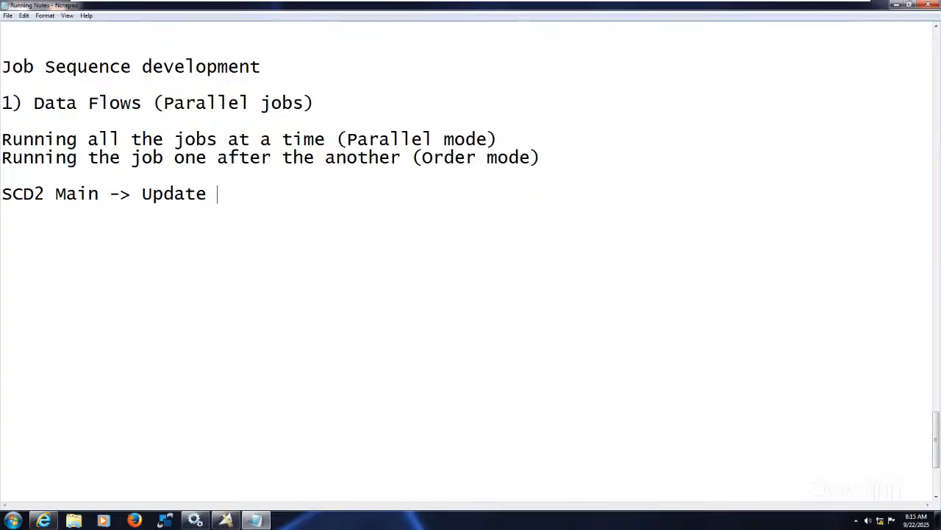
text(Job)
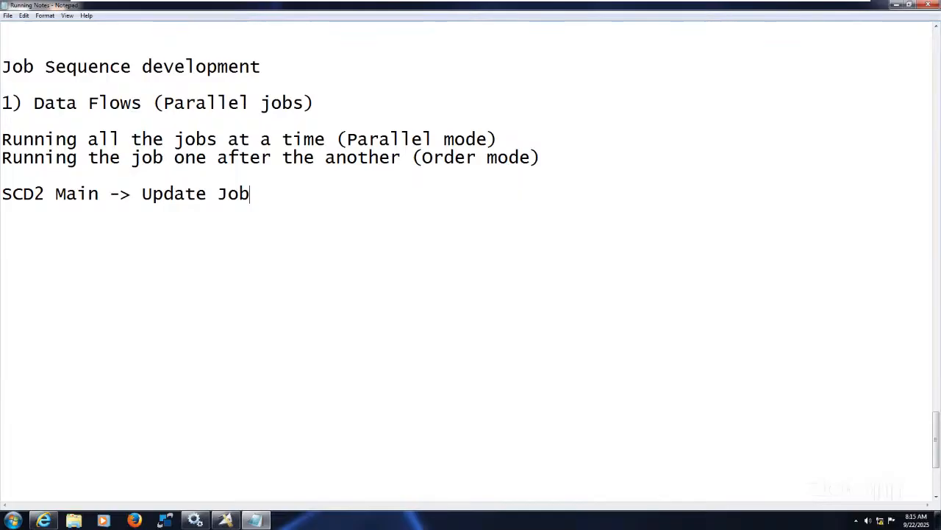
text( -> Inse)
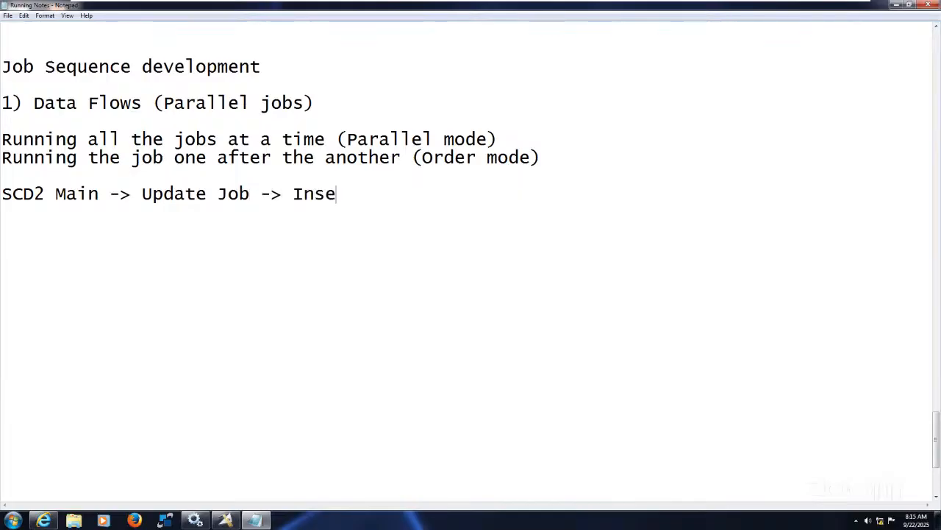
text(rt Job)
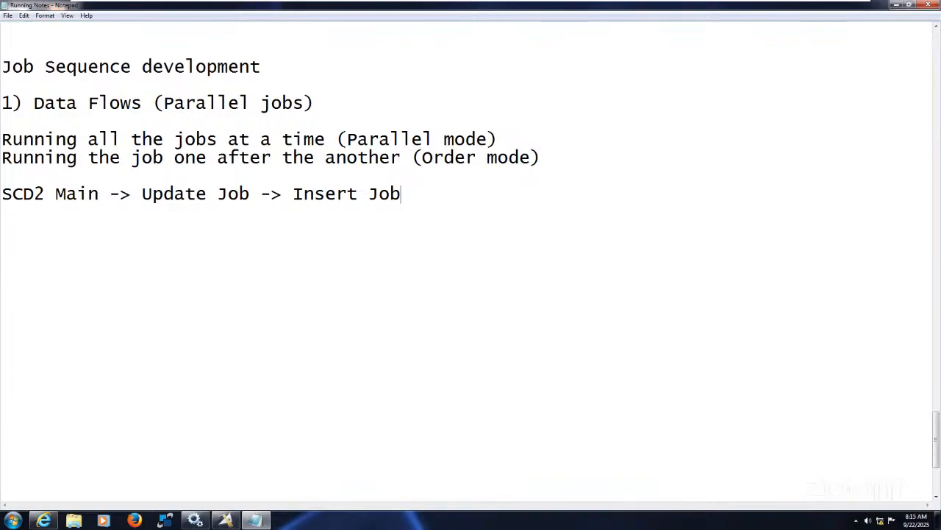
key(Return)
key(Return)
Switch to InfoSphere DataStage Designer, create a new Sequence Job in a maximized window and show the Sequence activities
click(226, 520)
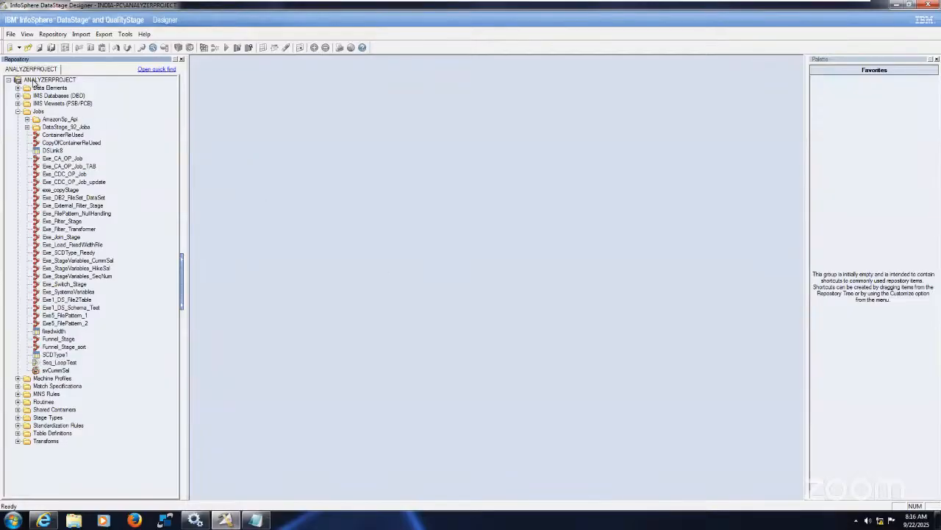
click(9, 48)
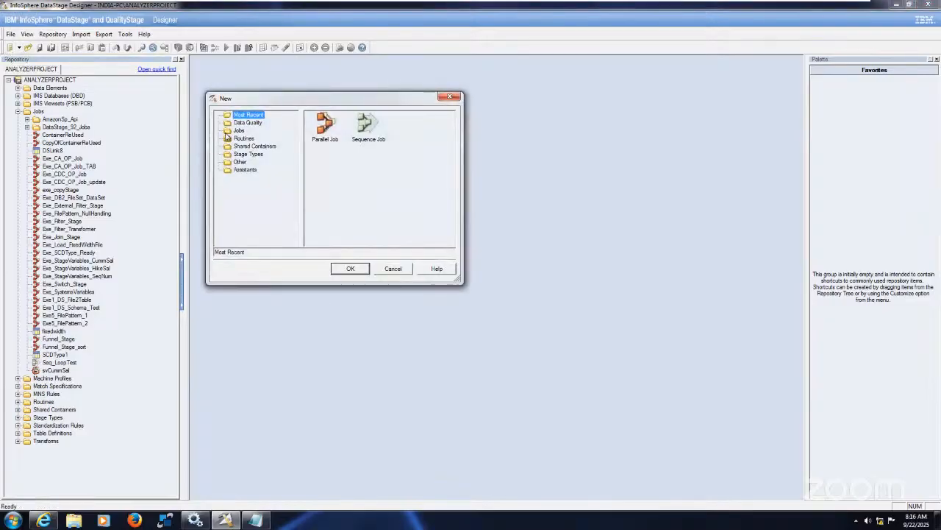
click(224, 131)
click(367, 130)
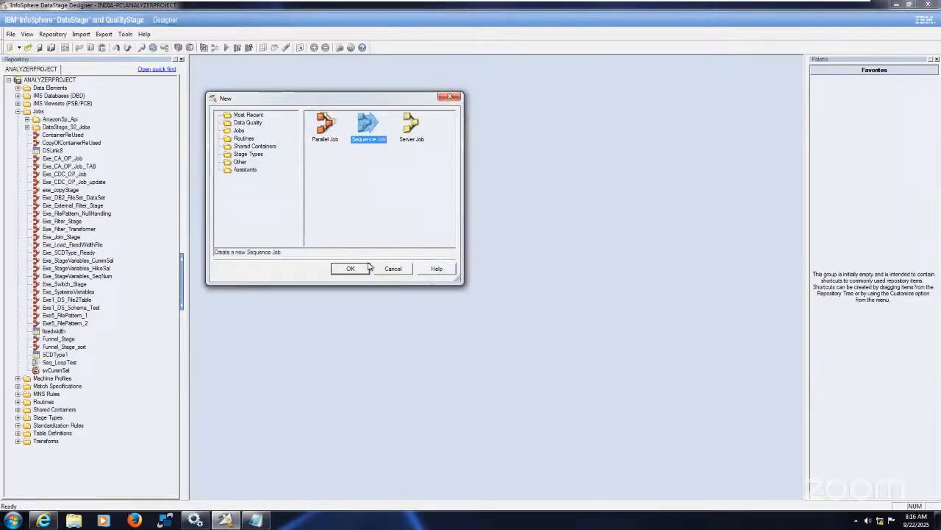
click(344, 268)
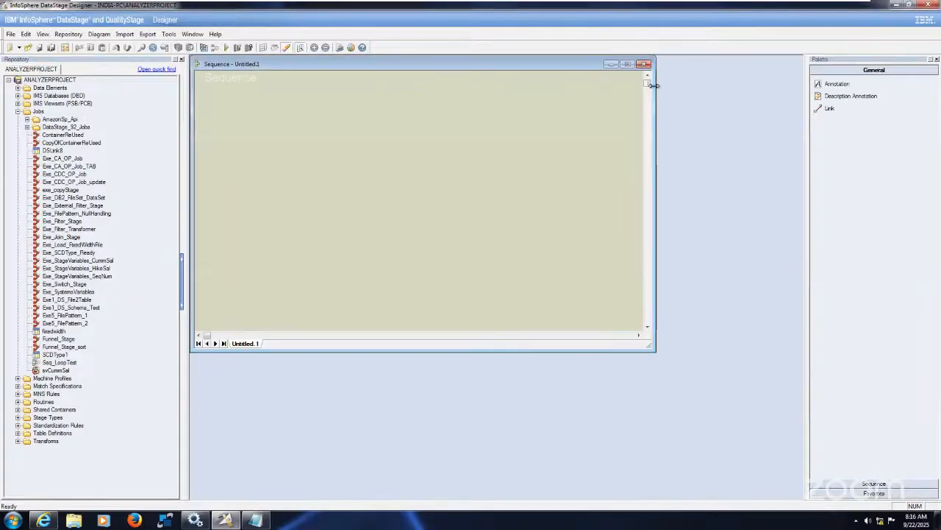
click(627, 65)
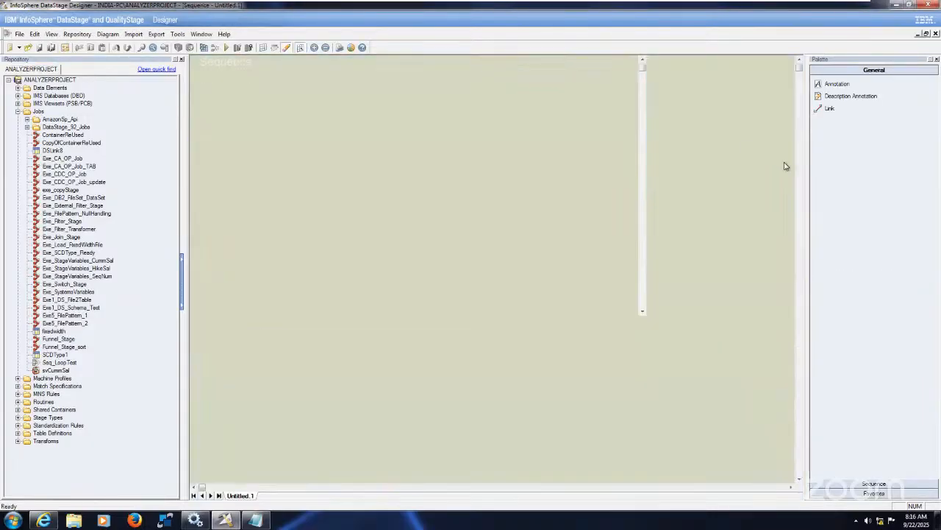
click(882, 484)
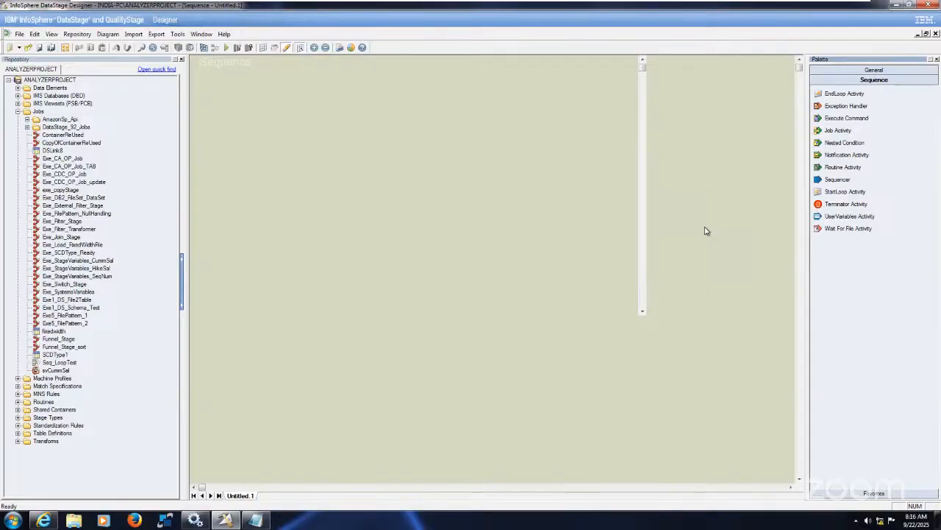
Add a Job Activity to the upper-left area of the sequence canvas and shift it slightly to the left
click(838, 130)
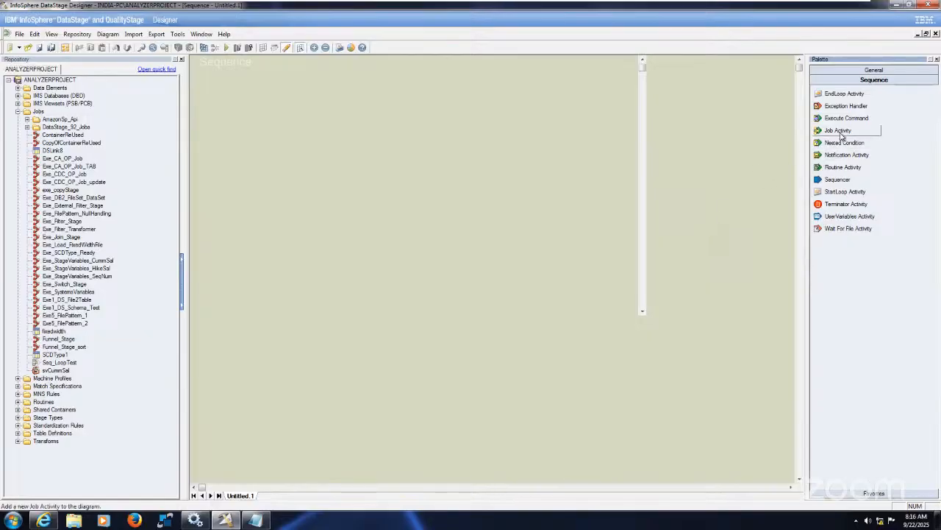
click(330, 155)
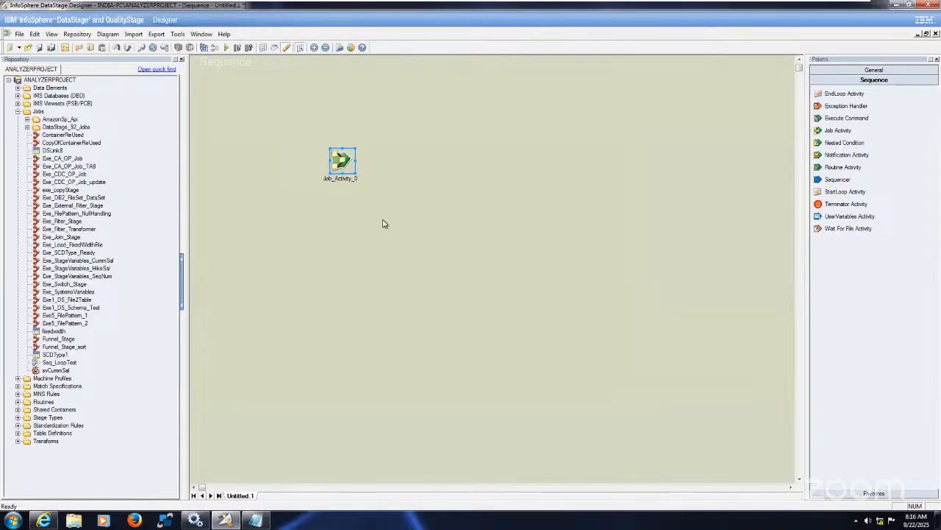
drag(344, 159, 331, 155)
click(415, 210)
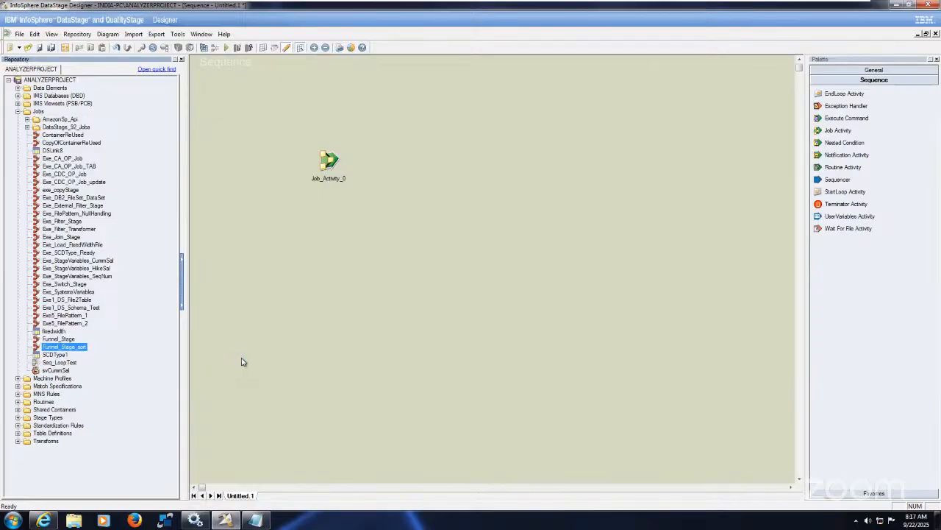
Add the jobs Exe_StageVariables_CummSal and Exe_Filter_Transformer from the repository as activities in a column below the first Job Activity
click(108, 263)
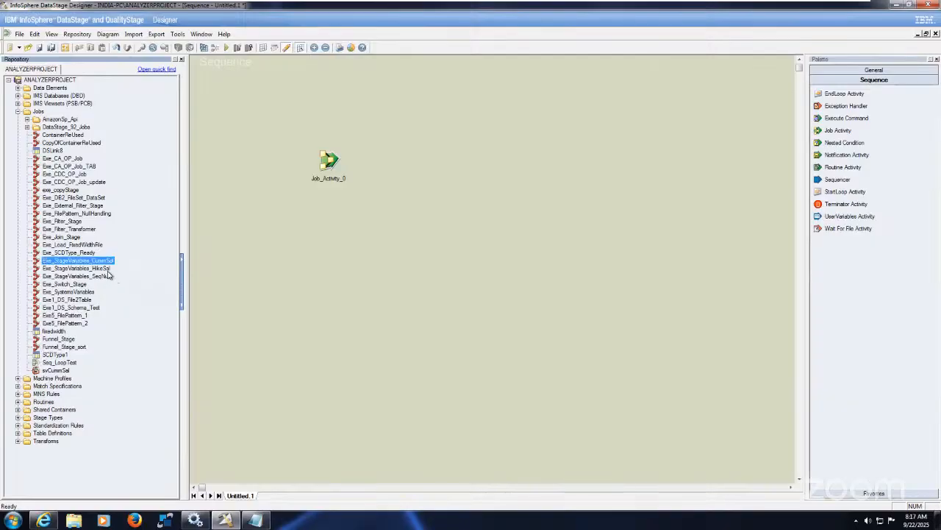
drag(108, 262, 318, 246)
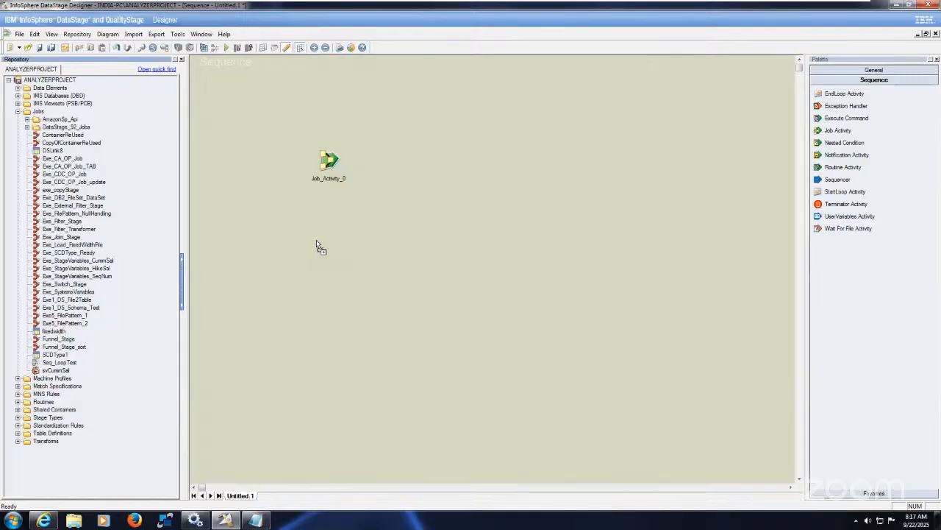
drag(316, 245, 315, 240)
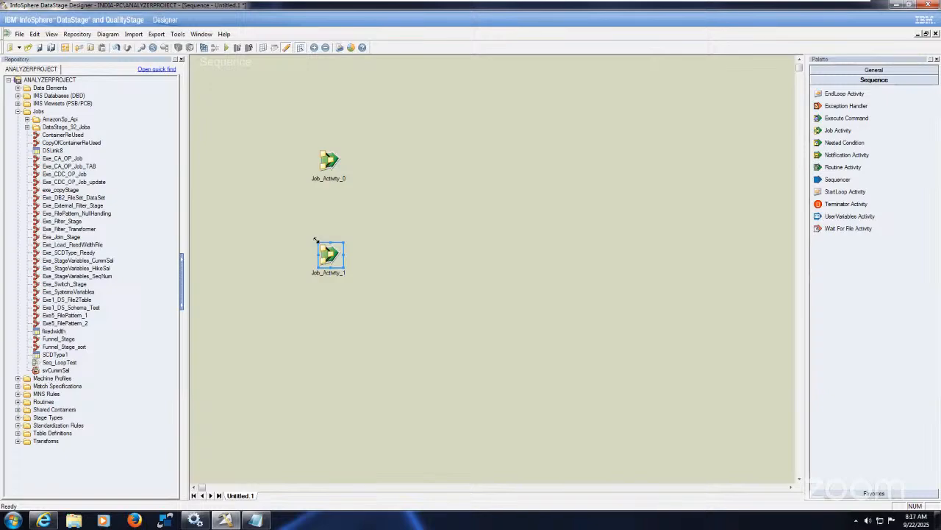
click(81, 229)
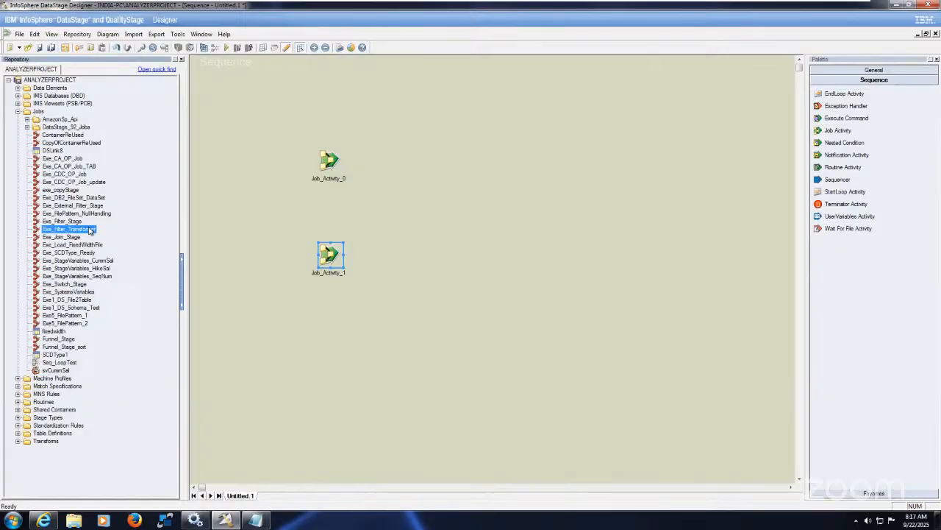
drag(90, 230, 328, 344)
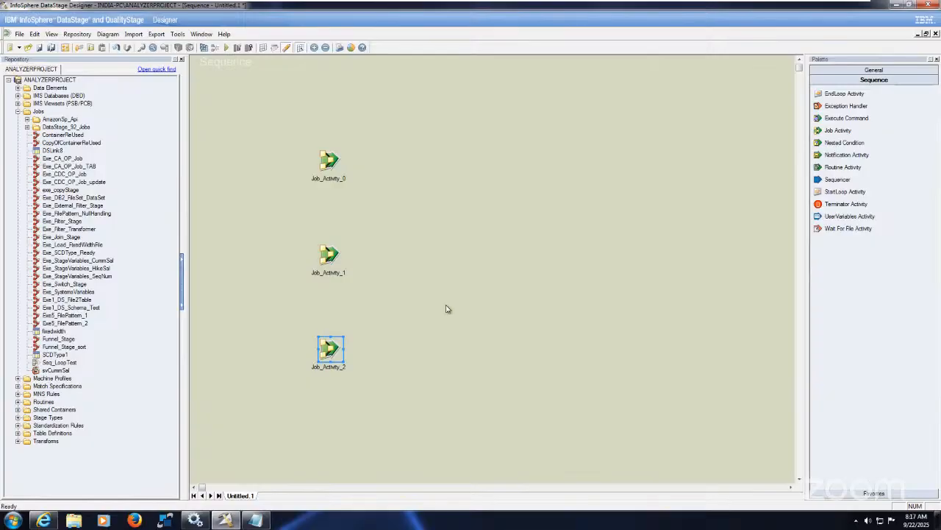
click(481, 298)
Add a Sequencer to the right of the middle job activity and a Notification Activity further right on the same level
drag(818, 181, 509, 238)
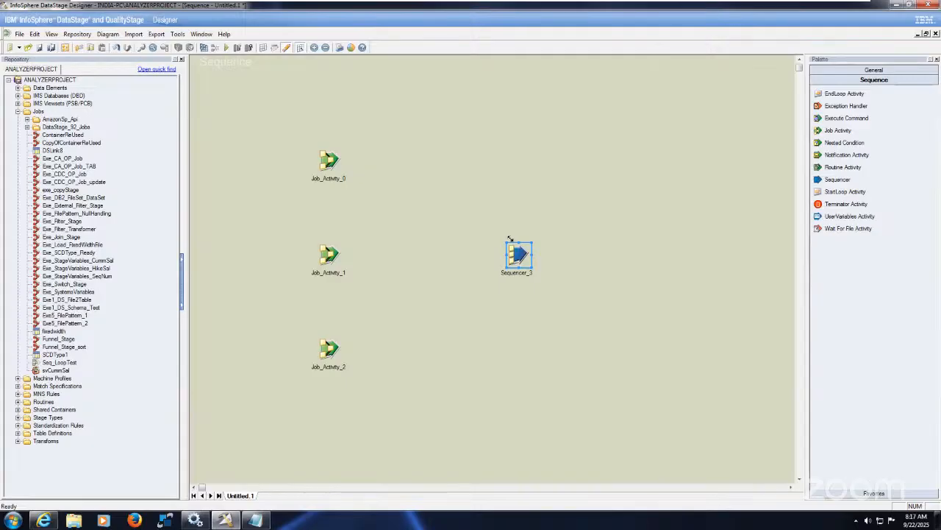
click(578, 268)
drag(857, 158, 706, 257)
click(596, 323)
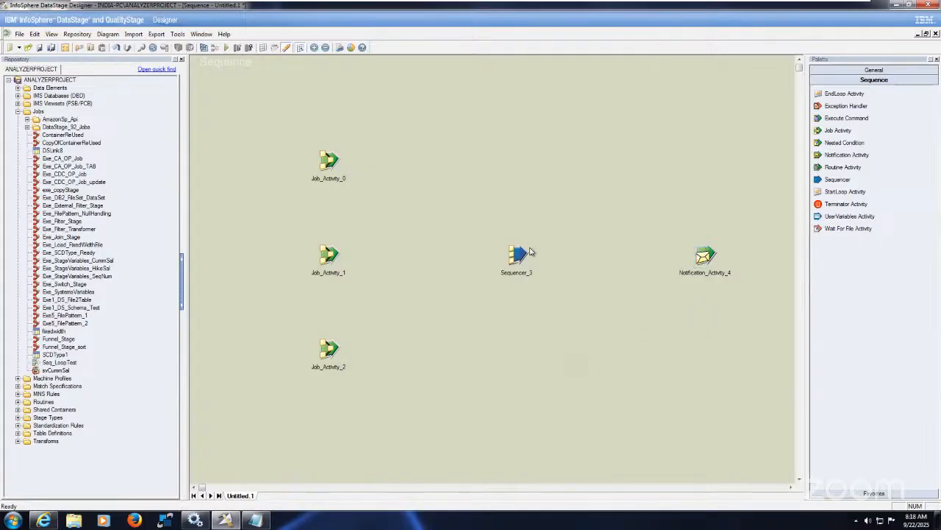
Move the Sequencer and the Notification Activity up a little and link the Sequencer to the Notification Activity
drag(522, 256, 534, 220)
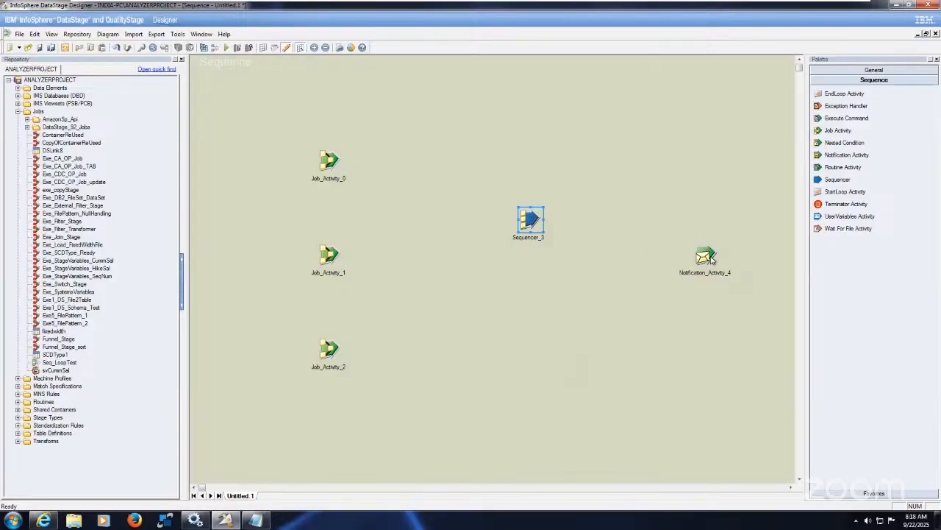
drag(710, 258, 712, 212)
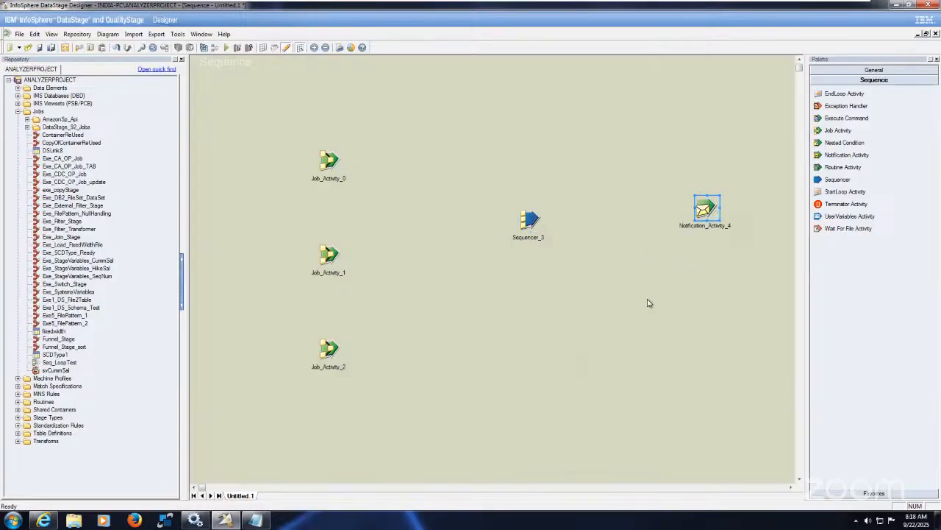
drag(534, 220, 712, 216)
click(647, 283)
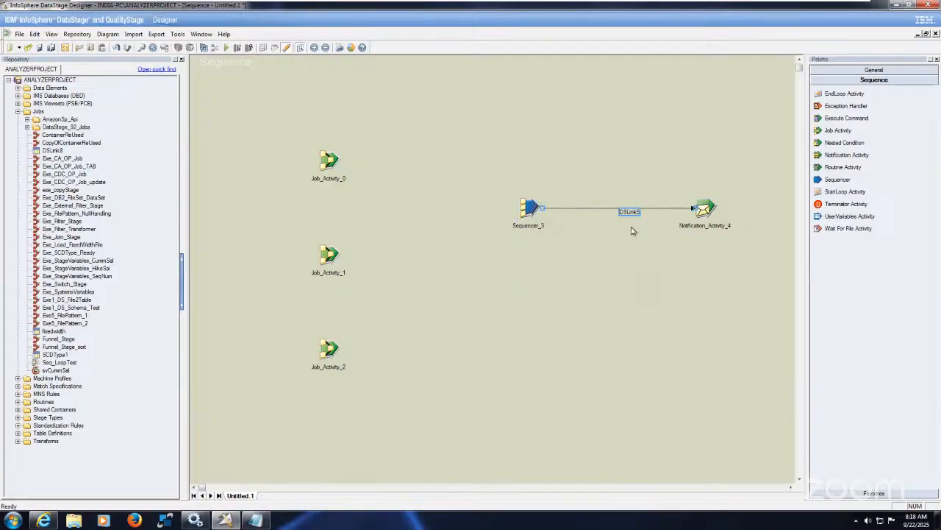
click(596, 259)
Link all three job activities to the Sequencer, deleting and redrawing the invalid link from Job_Activity_1
drag(328, 160, 525, 209)
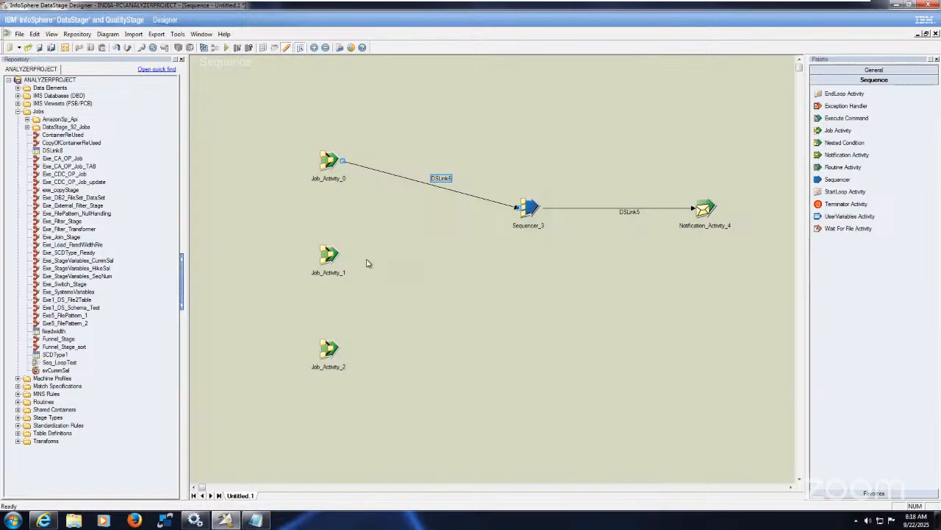
drag(332, 260, 519, 211)
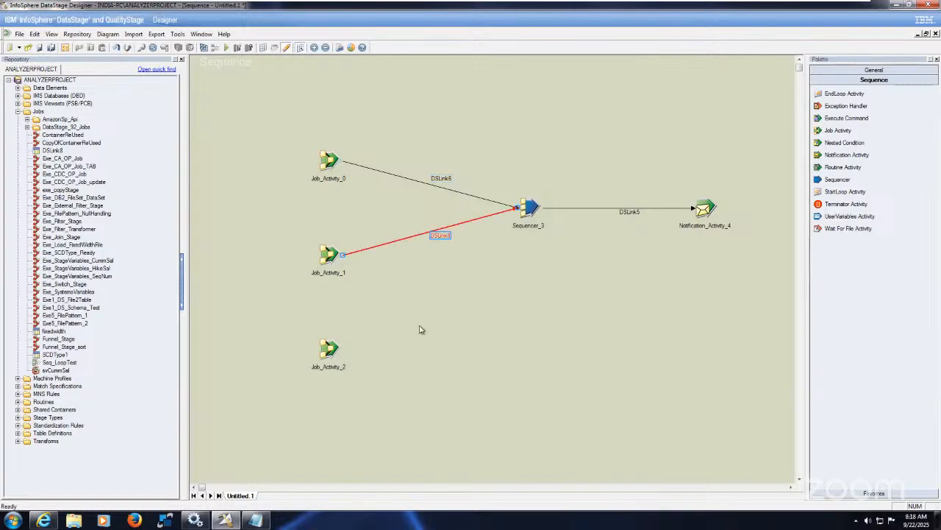
key(Delete)
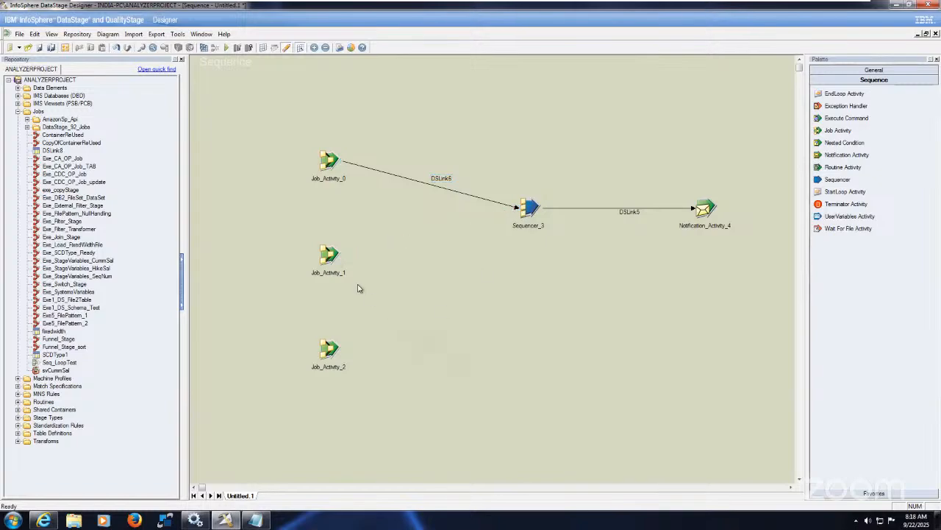
drag(326, 254, 530, 215)
drag(336, 351, 528, 222)
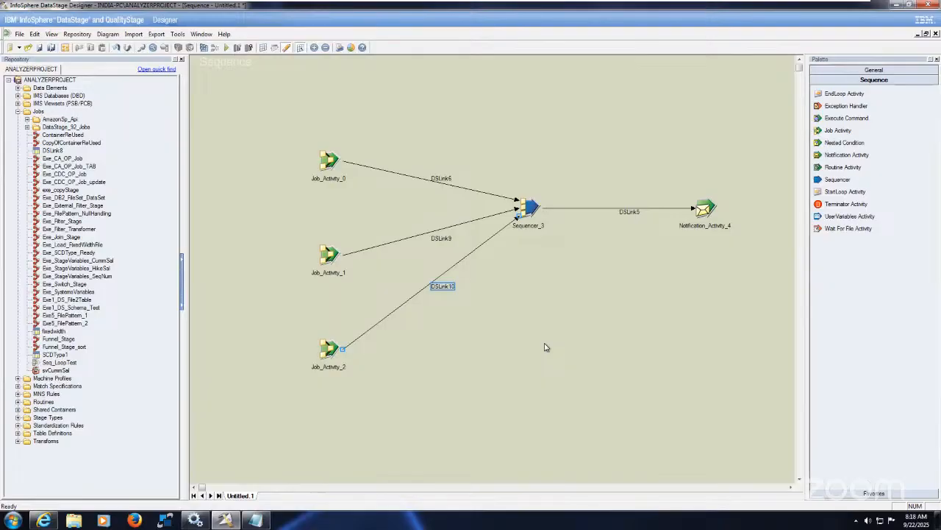
Rename the link from Job_Activity_0 to the Sequencer as Pass_Job1 and select the name for reuse
click(441, 180)
right_click(444, 182)
click(456, 185)
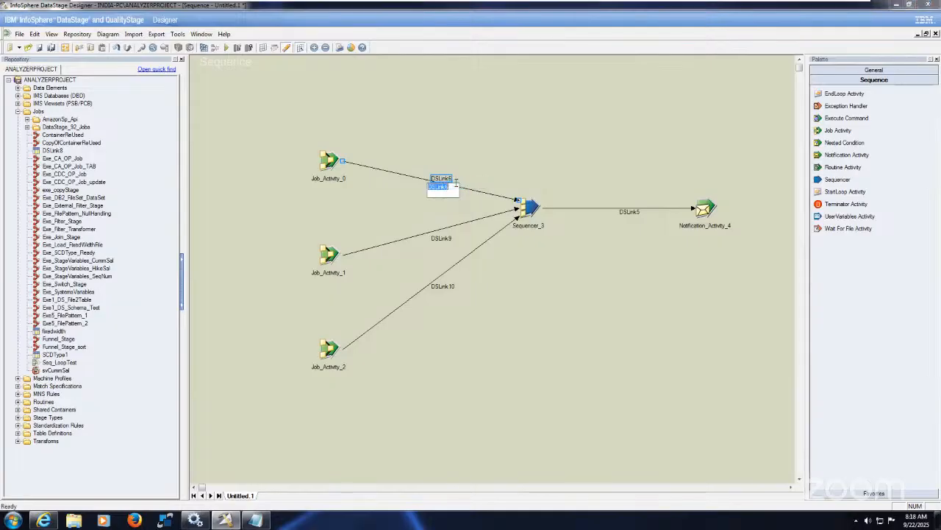
text(pe)
key(BackSpace)
key(BackSpace)
key(BackSpace)
key(BackSpace)
key(BackSpace)
key(BackSpace)
key(BackSpace)
key(BackSpace)
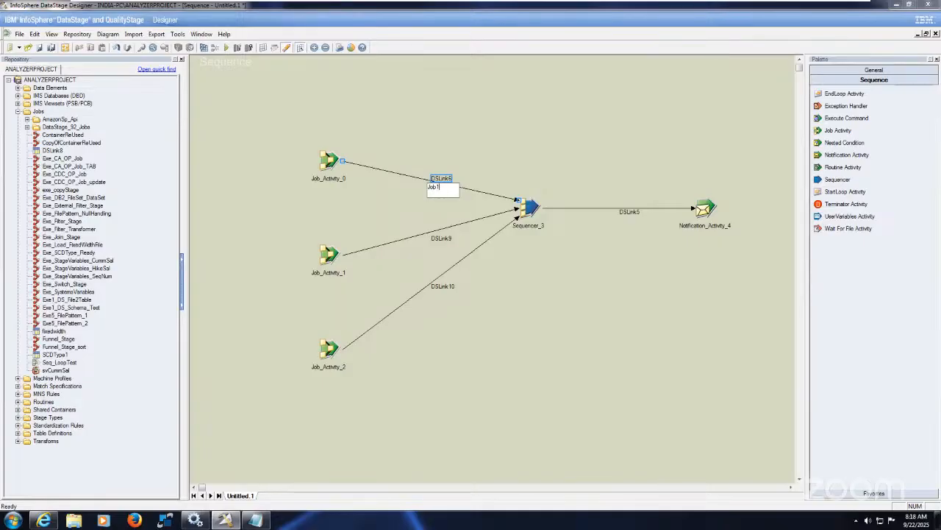
text(Pass_)
drag(456, 187, 368, 184)
key(ctrl+c)
Rename the link from Job_Activity_1 to the Sequencer as Pass_Job2
click(441, 243)
right_click(441, 244)
click(454, 250)
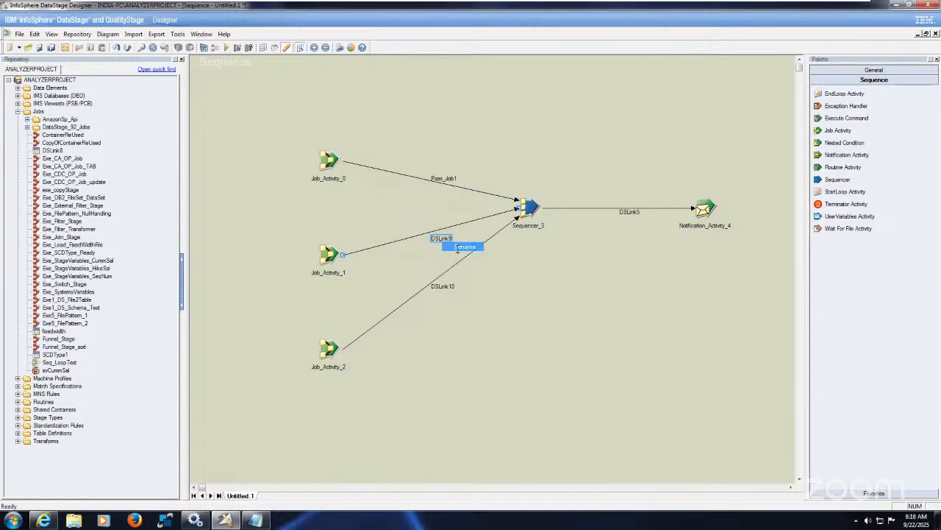
key(ctrl+v)
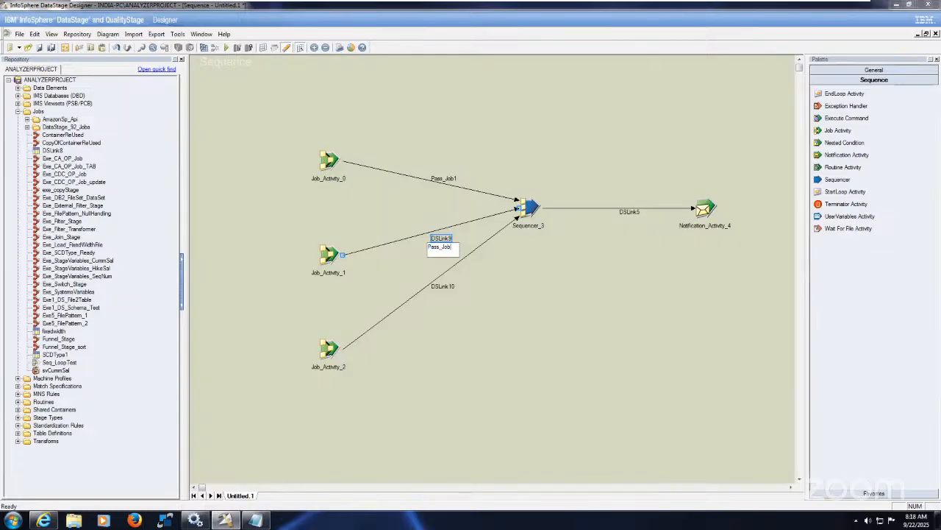
key(Return)
Rename the link from Job_Activity_2 to the Sequencer as Pass_Job3
right_click(444, 286)
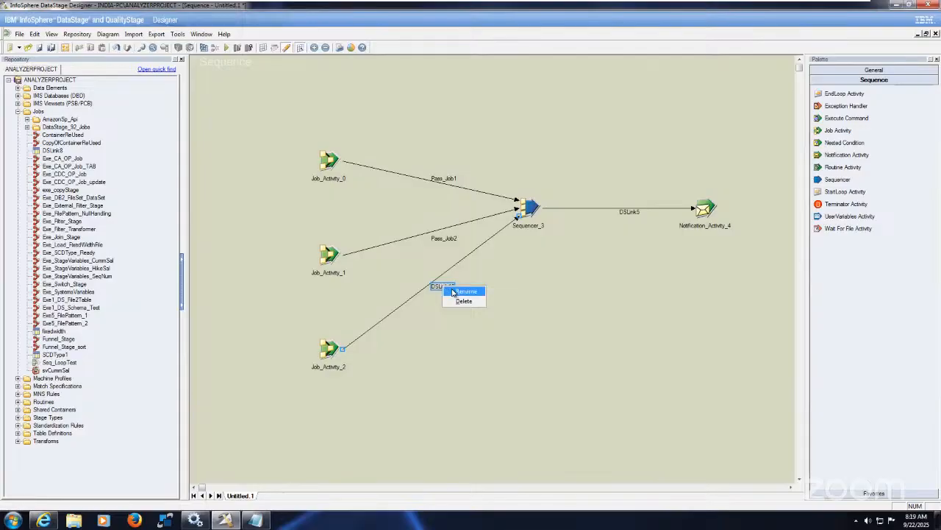
click(466, 291)
text(Pass_Job2)
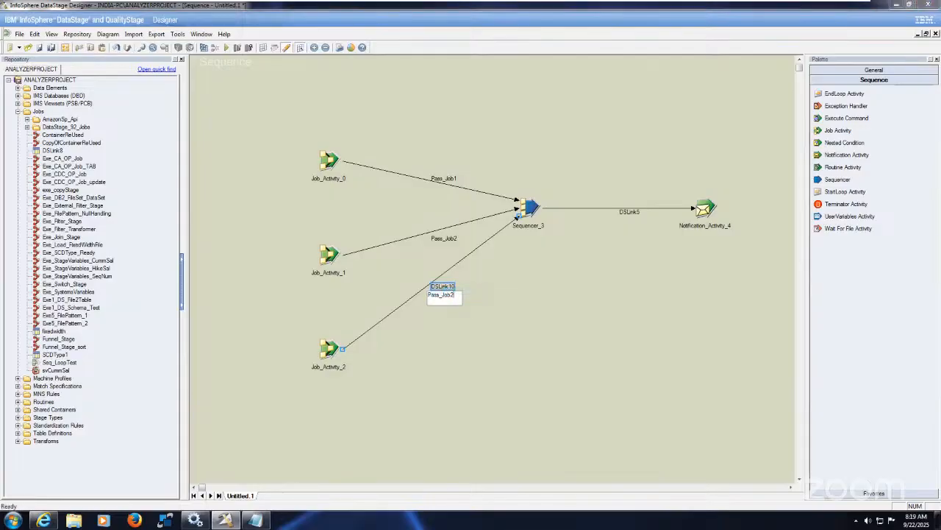
click(531, 345)
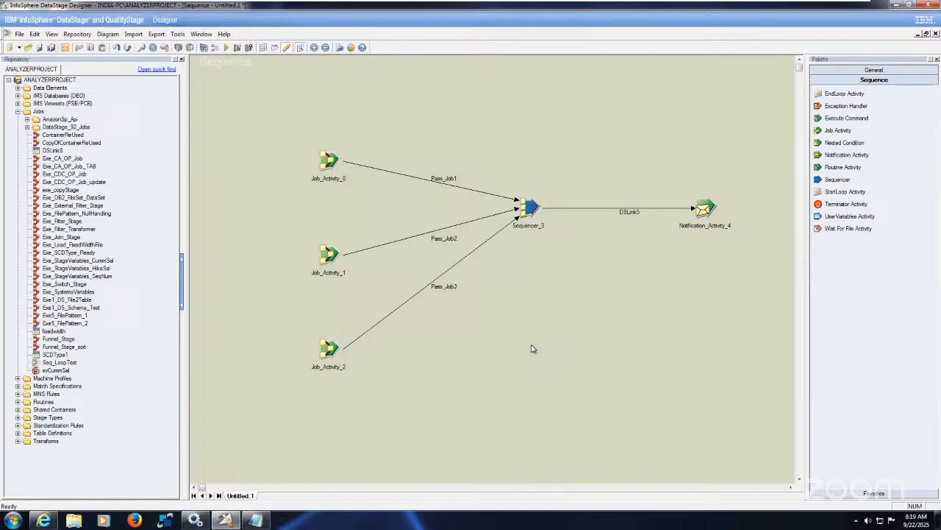
Check which job is assigned in the properties of each of the three job activities
double_click(330, 162)
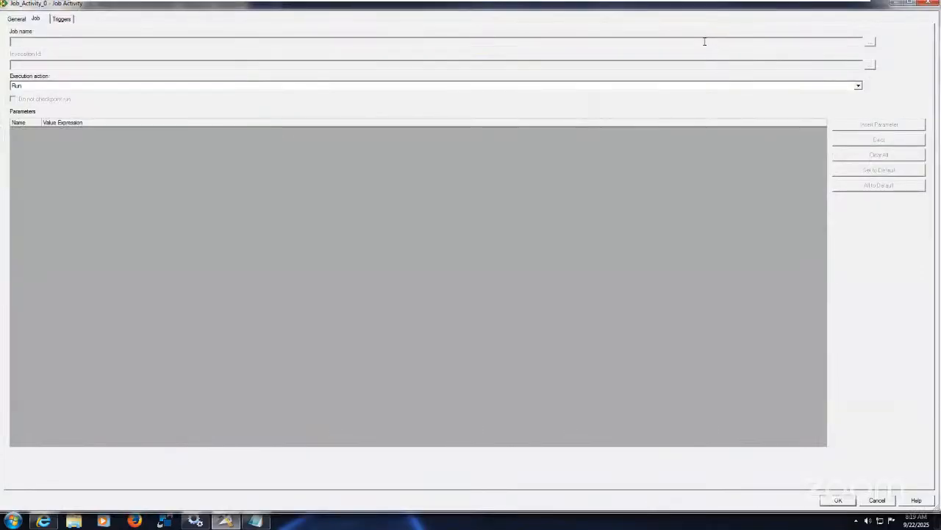
click(839, 500)
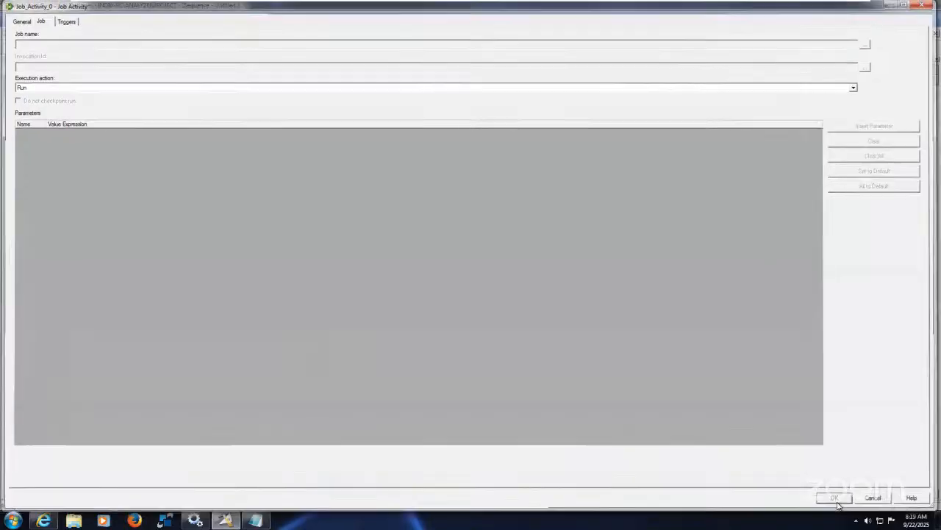
double_click(329, 253)
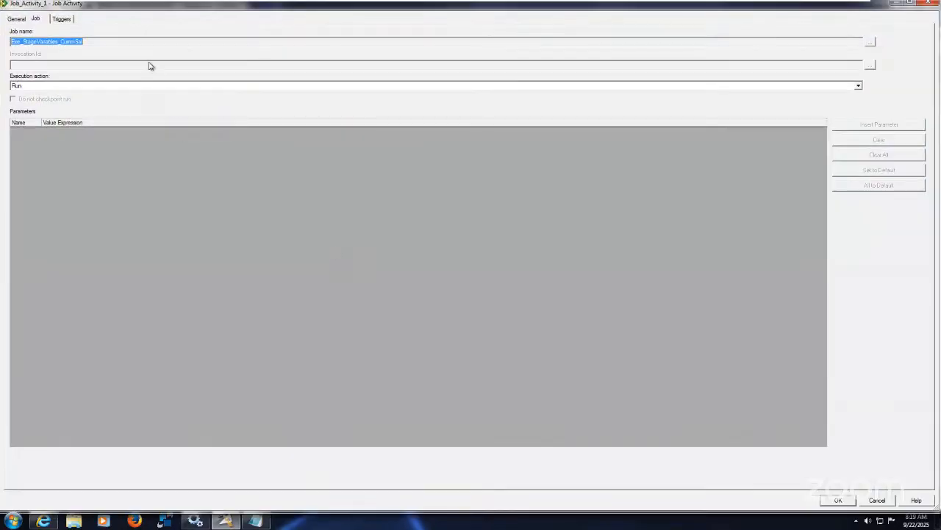
click(838, 500)
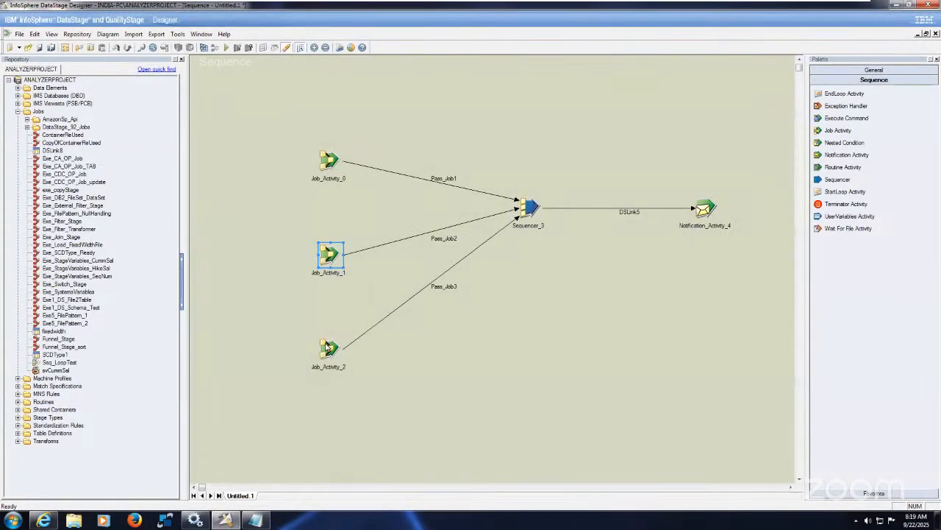
click(325, 344)
double_click(325, 344)
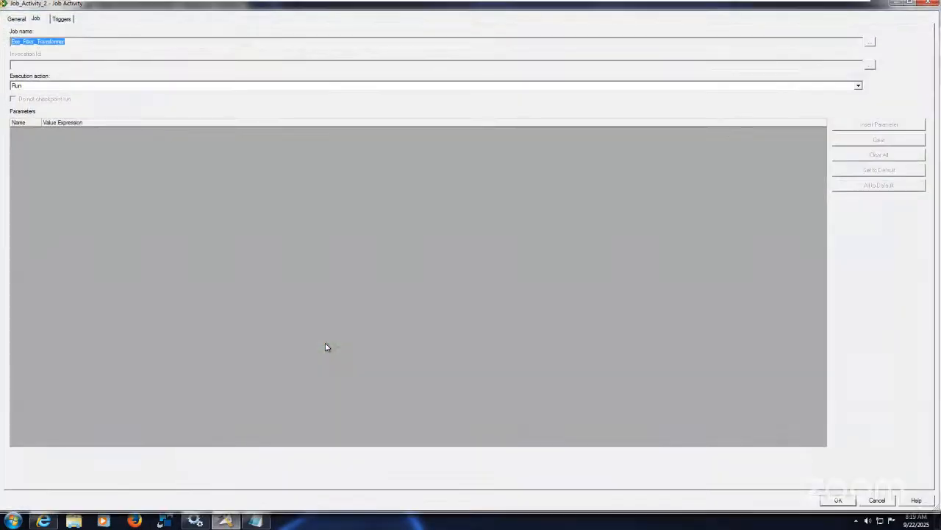
click(838, 500)
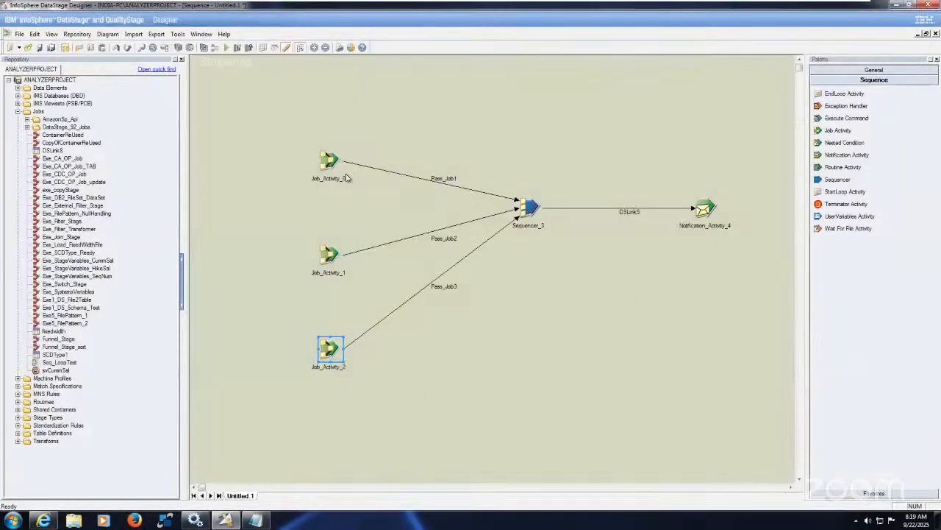
Assign the parallel job Funnel_Stage as the job name of Job_Activity_0
click(331, 161)
double_click(330, 161)
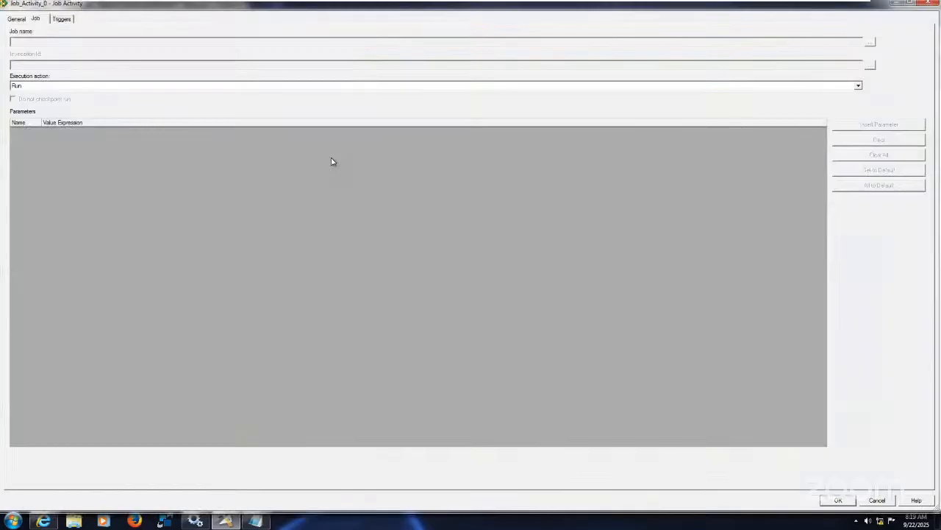
click(871, 42)
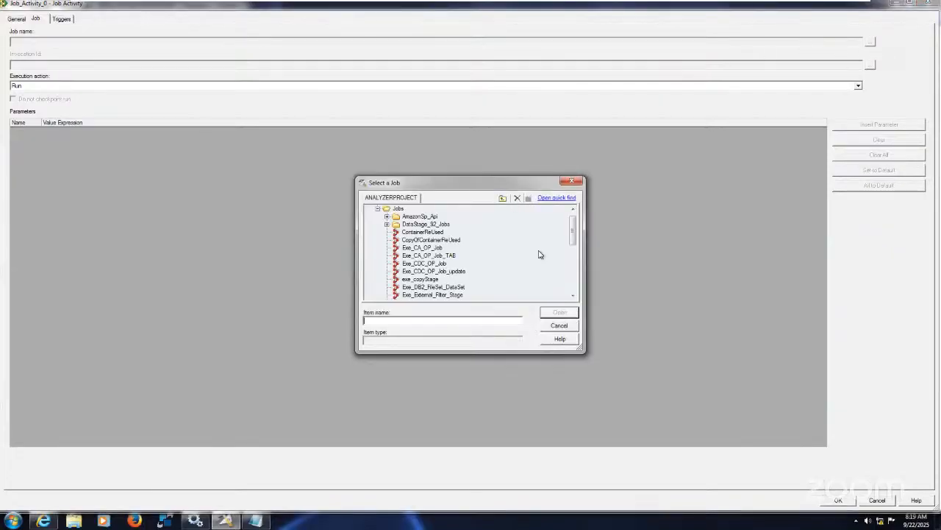
click(574, 295)
click(574, 295)
click(574, 295)
click(573, 295)
click(574, 295)
drag(573, 295, 574, 295)
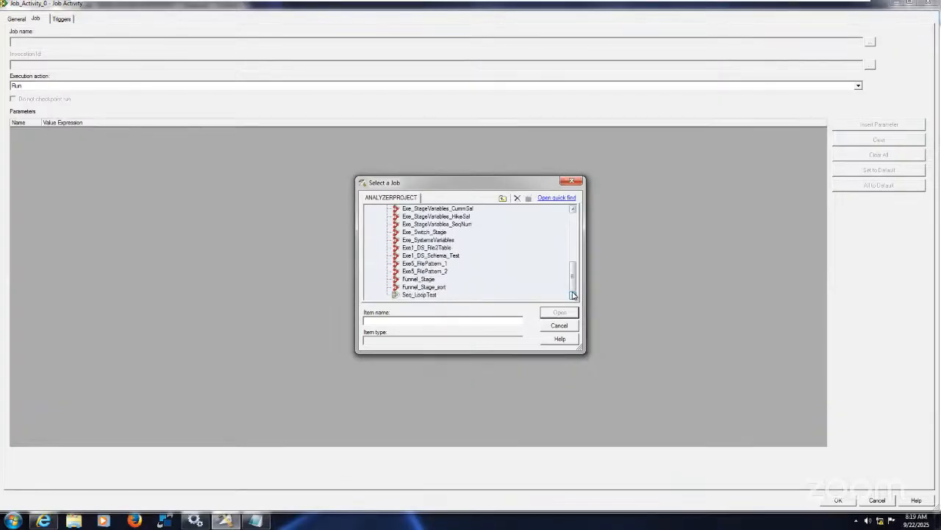
click(426, 279)
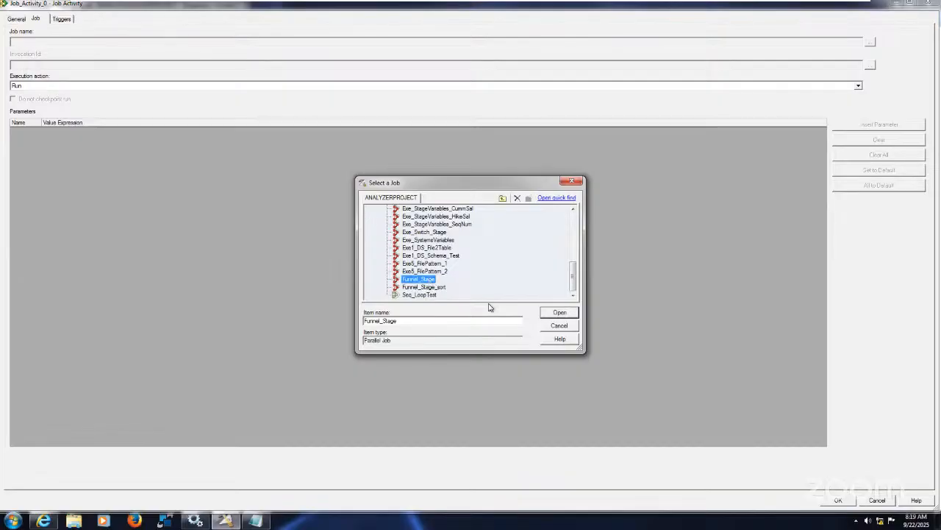
click(560, 312)
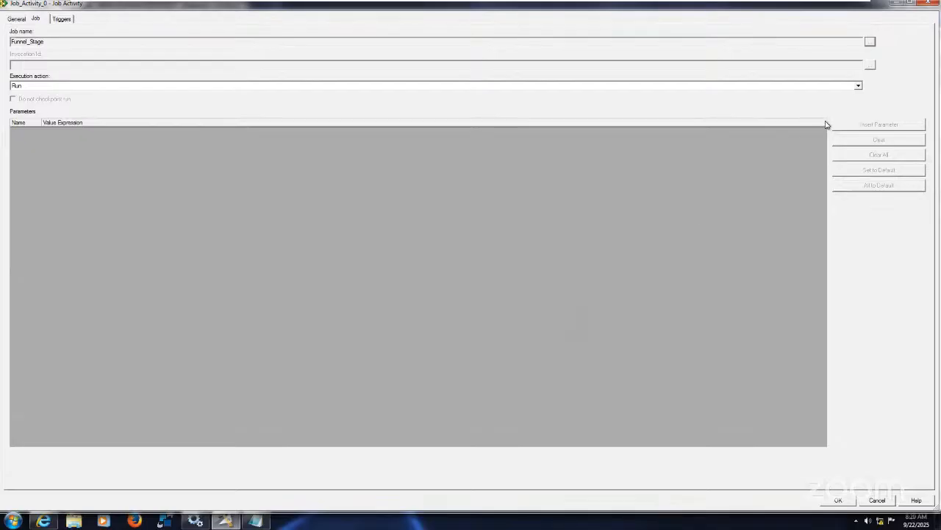
Set the execution action of Job_Activity_0 to "Reset if required, then run" and accept the properties
click(859, 87)
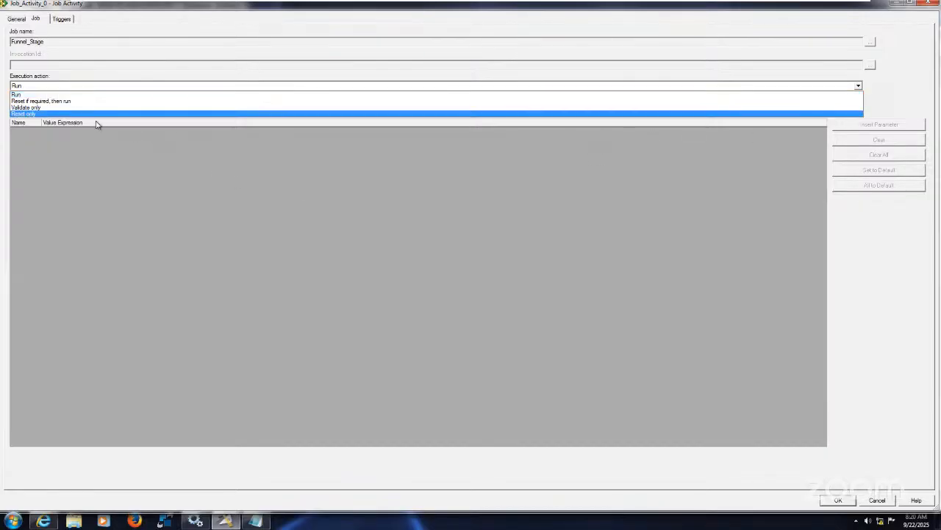
click(79, 102)
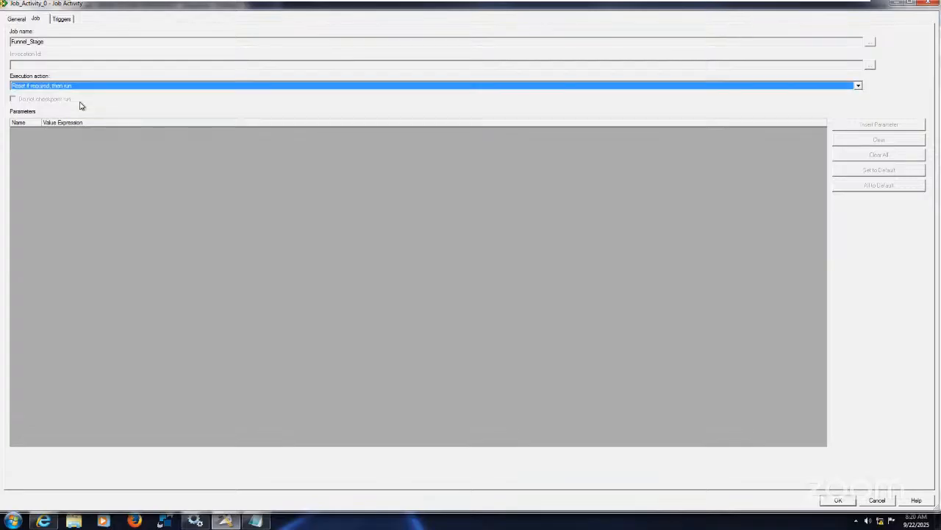
click(174, 162)
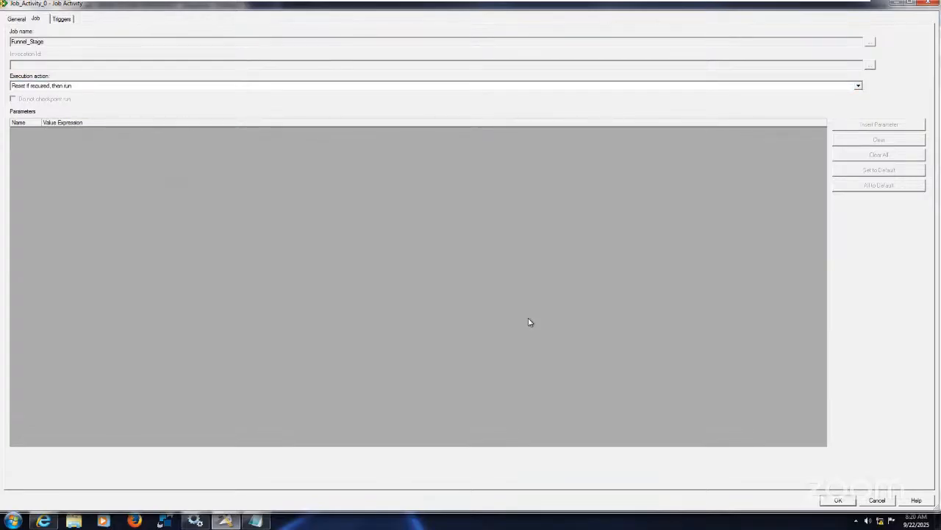
click(844, 501)
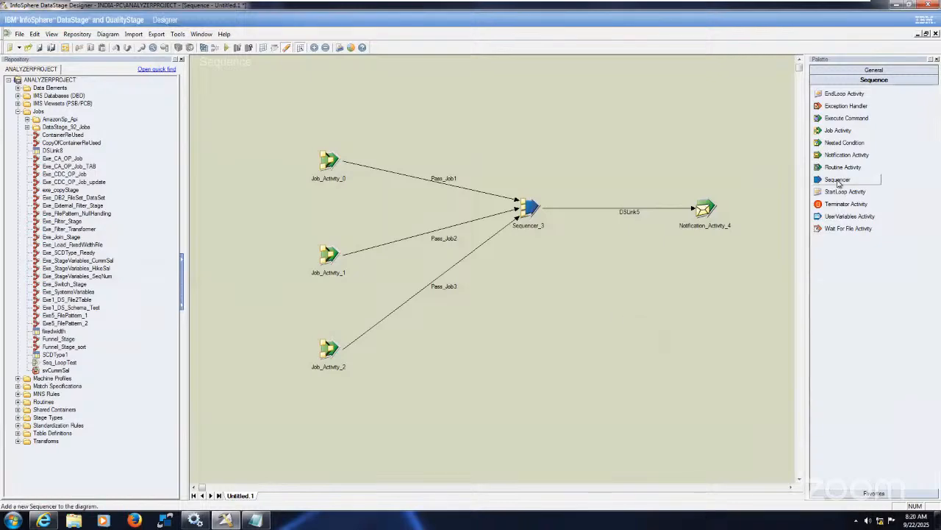
Add a second Sequencer below the existing one and rename the existing Sequencer as All_Jobs_Pass
click(520, 326)
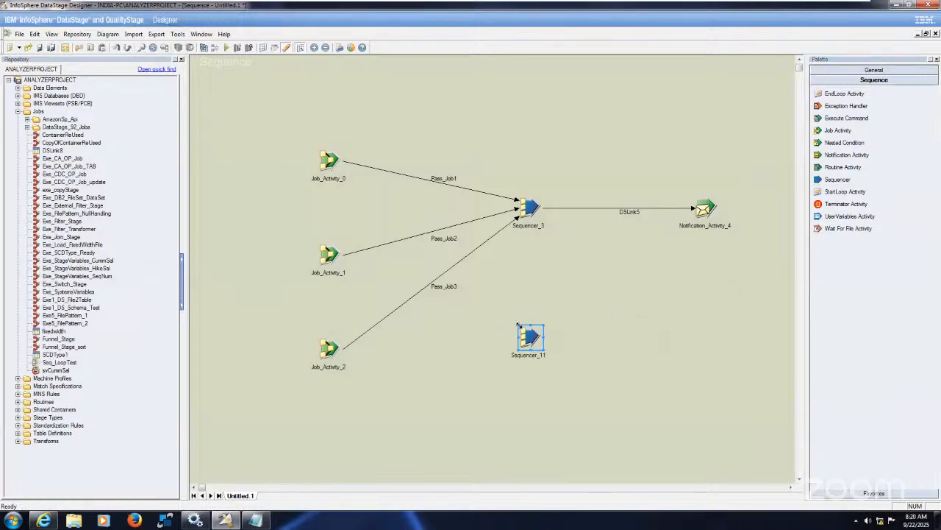
click(583, 328)
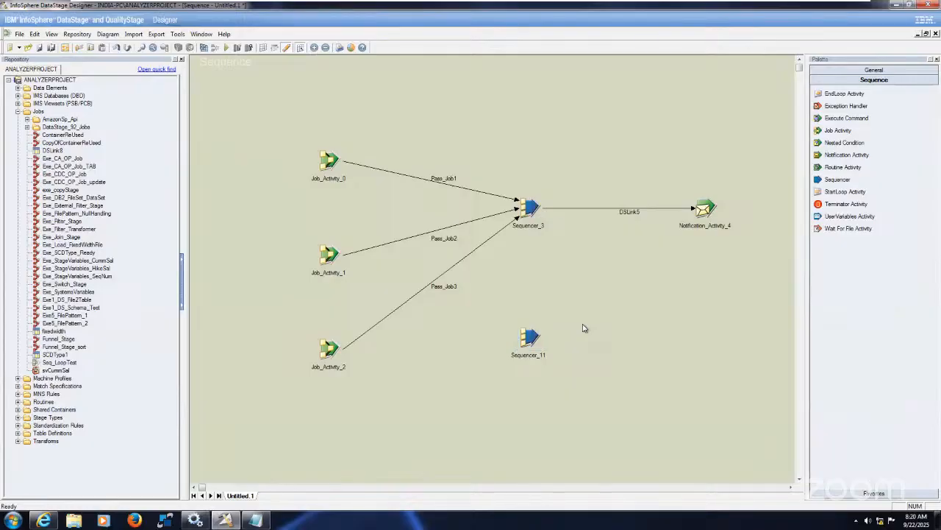
right_click(531, 212)
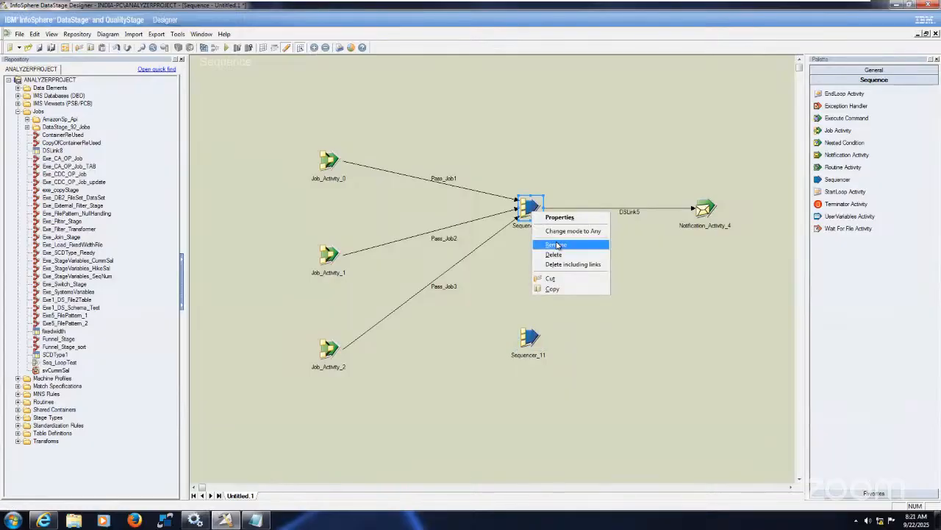
click(559, 246)
text(A)
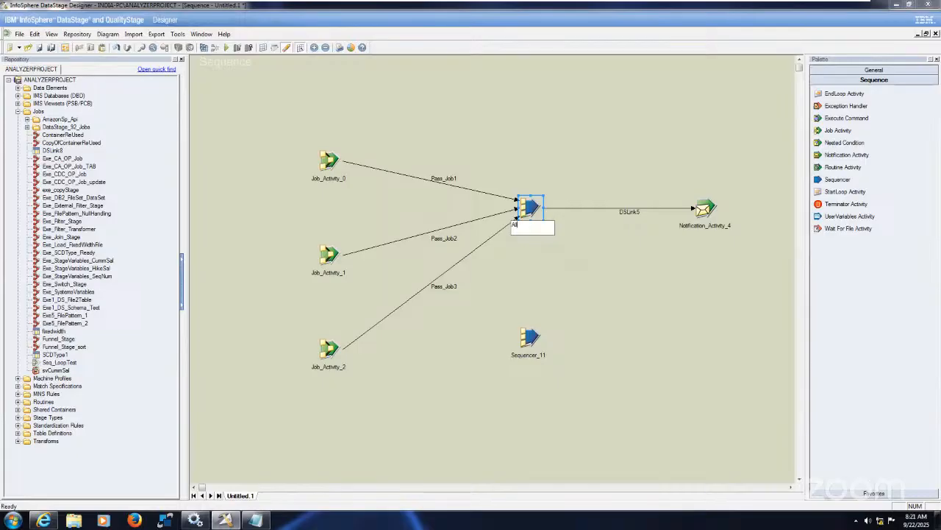
text(ll_Jobs_Pass)
click(568, 320)
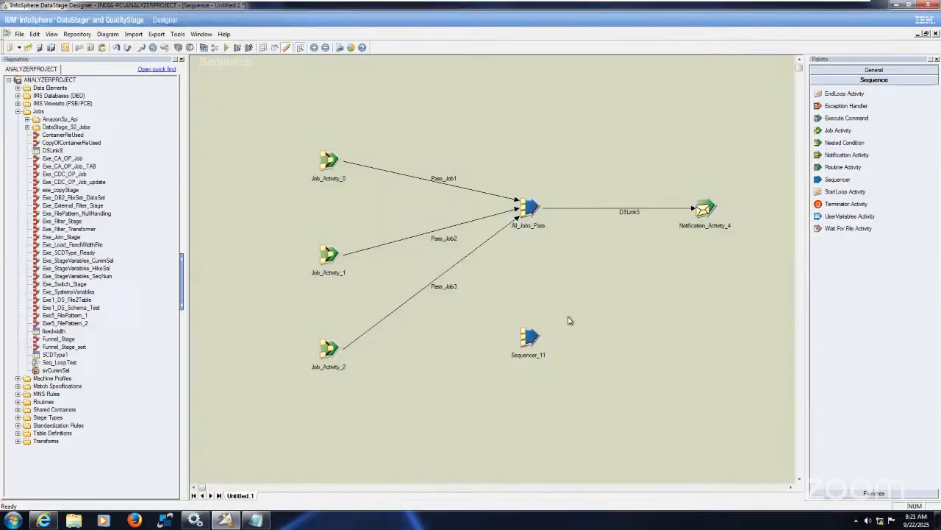
Rename the new lower Sequencer as AnyJob_Aborted_Failed
right_click(534, 339)
click(558, 369)
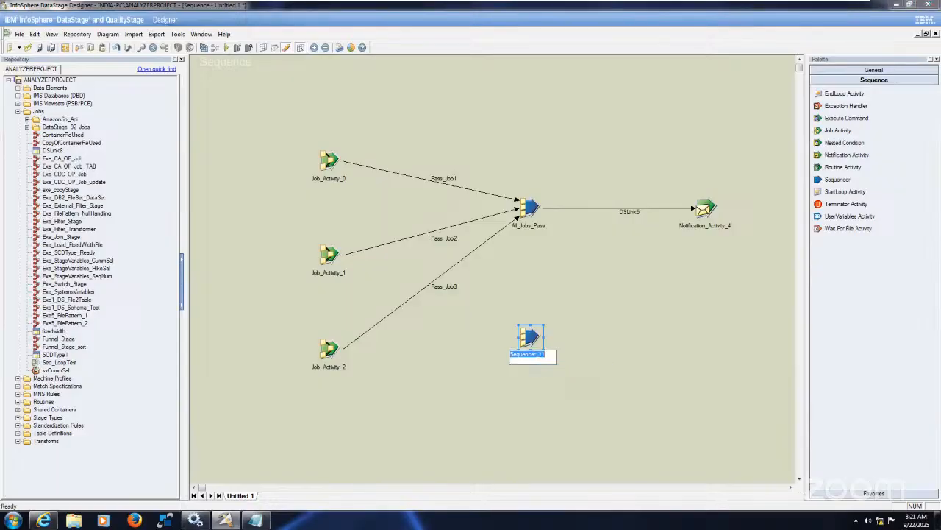
text(Any)
text(Job)
text(_Abo)
text(rted)
text(_Failed)
click(680, 380)
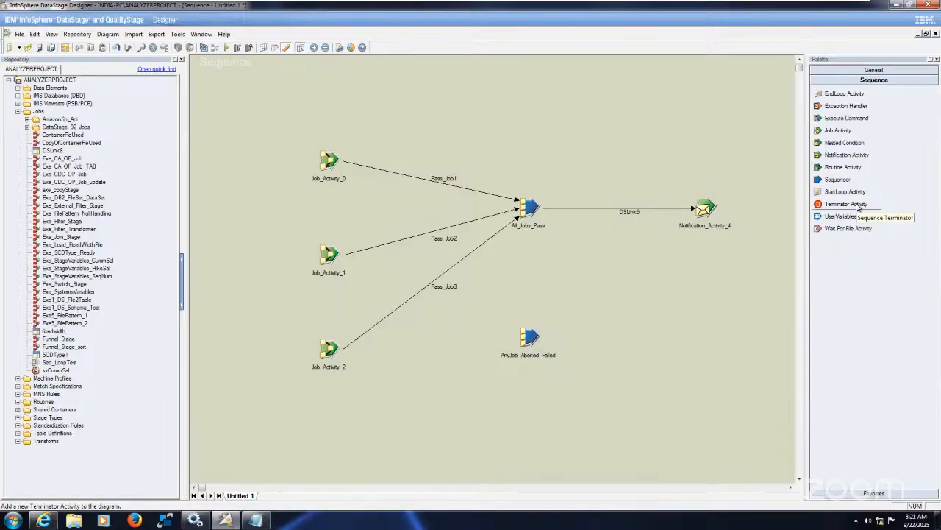
Place a Terminator Activity to the right of AnyJob_Aborted_Failed and link each of the three job activities to AnyJob_Aborted_Failed
drag(857, 207, 709, 326)
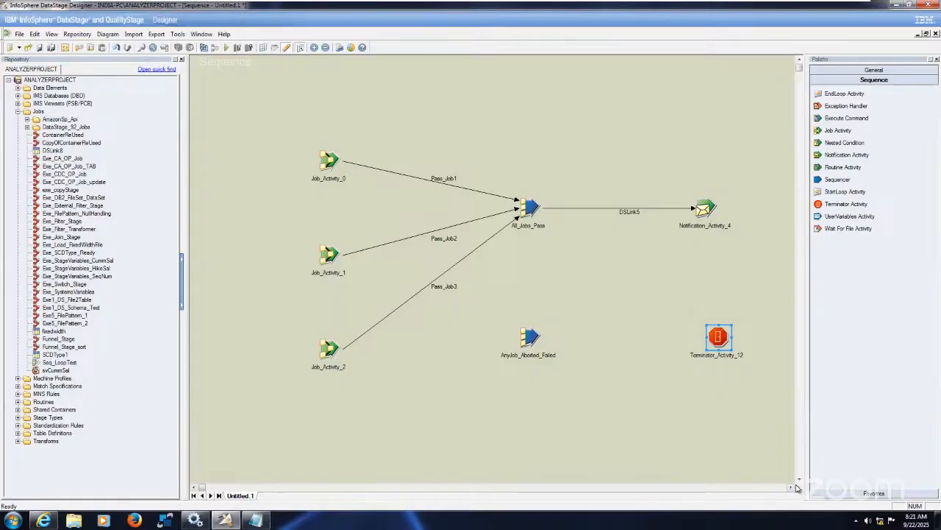
click(593, 408)
mouse_move(333, 168)
mouse_down()
mouse_move(495, 319)
mouse_move(535, 340)
mouse_up()
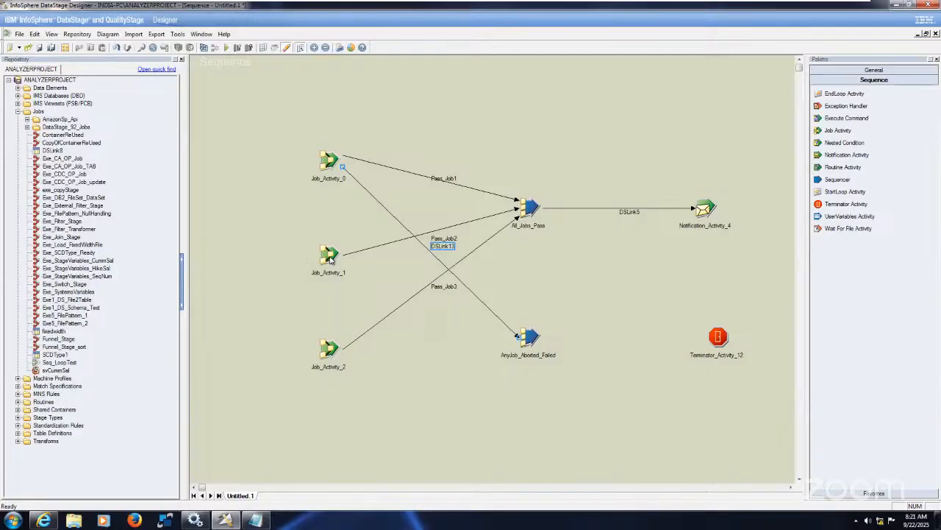
drag(333, 258, 518, 344)
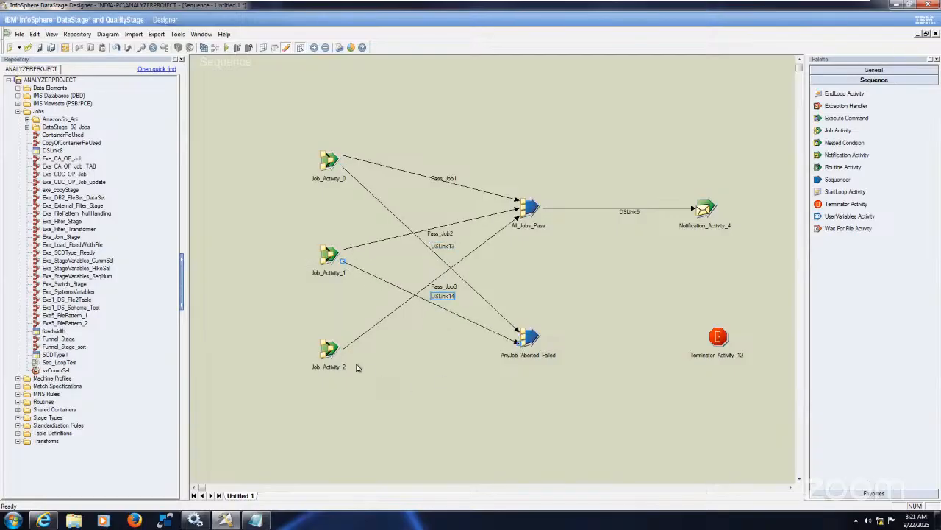
drag(330, 357, 523, 345)
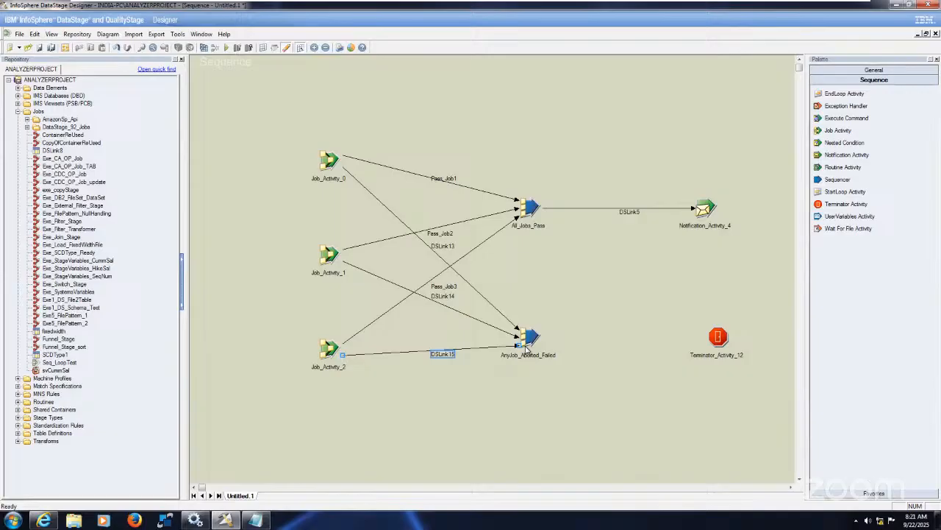
Rename Job_Activity_0 as Job_Funnel_Stage in its properties, reusing the assigned job's name
click(335, 161)
double_click(335, 161)
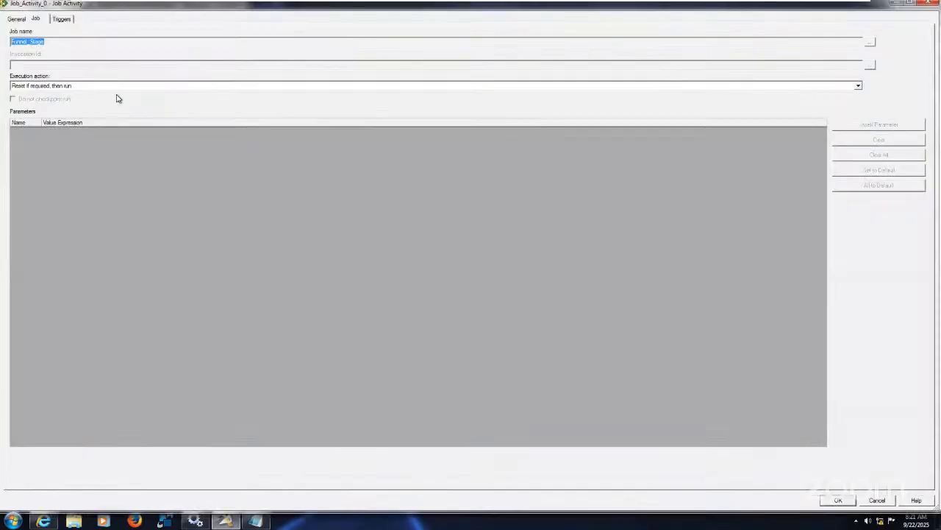
click(54, 42)
double_click(54, 42)
key(ctrl+c)
click(19, 20)
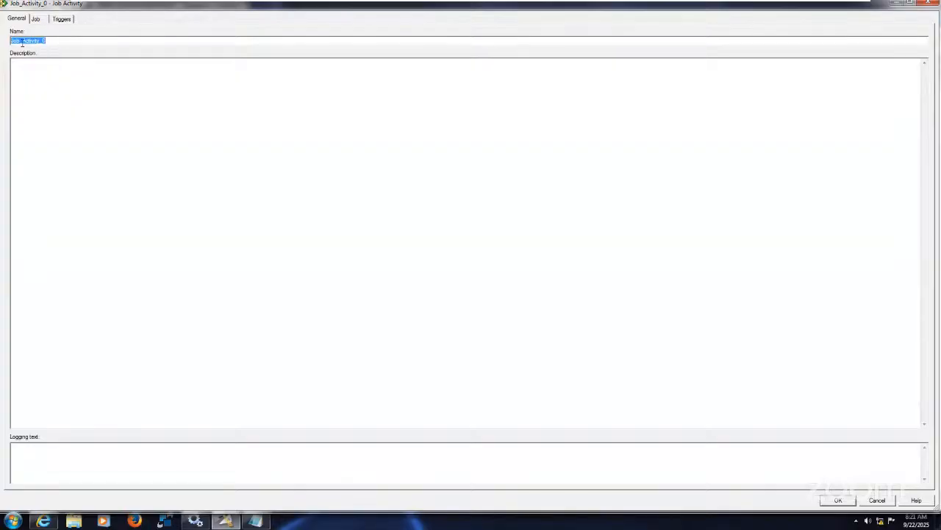
drag(22, 42, 116, 42)
key(BackSpace)
key(ctrl+v)
click(67, 21)
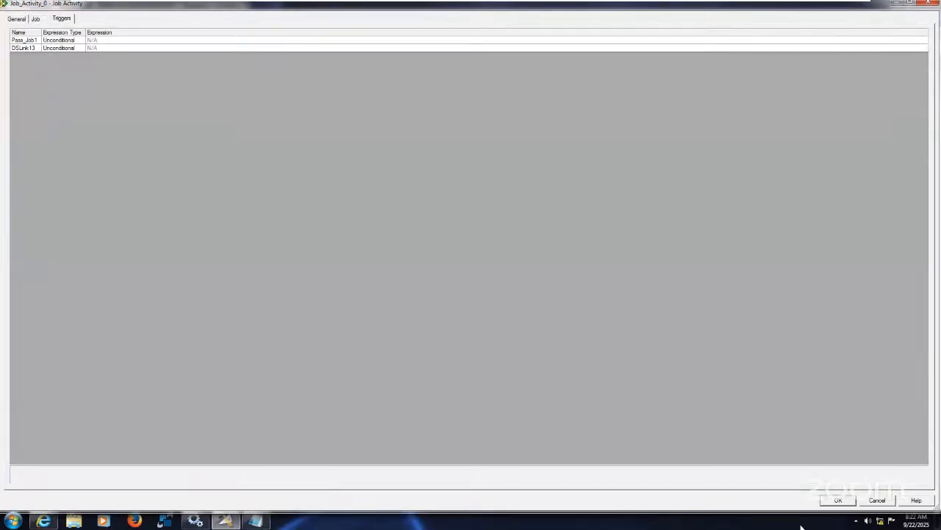
click(852, 501)
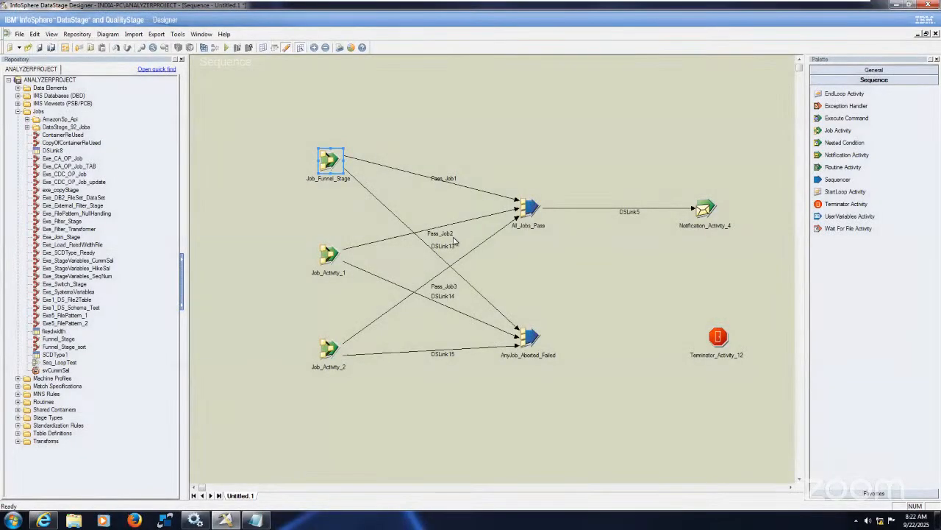
Rename the link from Job_Funnel_Stage to AnyJob_Aborted_Failed as Fail_Job1
click(450, 251)
click(450, 251)
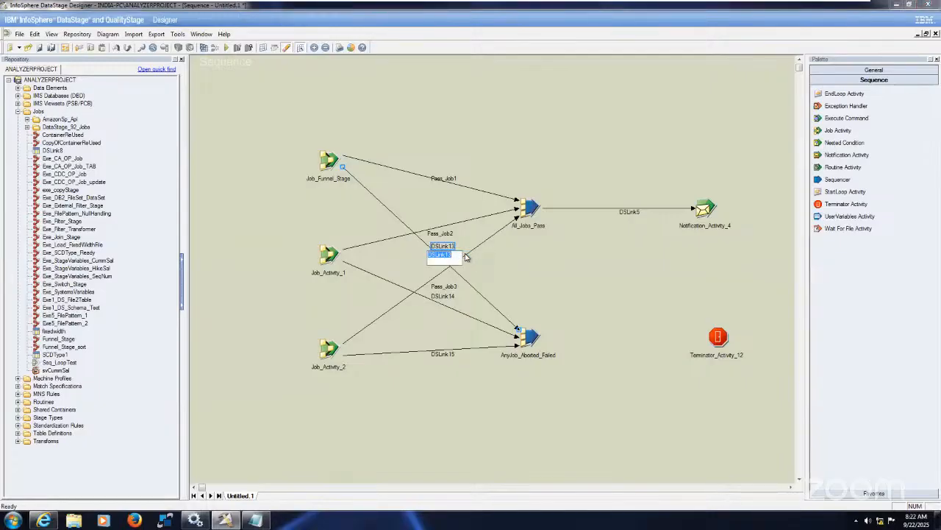
text(Fail_Job1)
key(ctrl+a)
key(ctrl+c)
Rename the link from Job_Activity_1 to AnyJob_Aborted_Failed as Fail_Job2
click(447, 296)
right_click(449, 296)
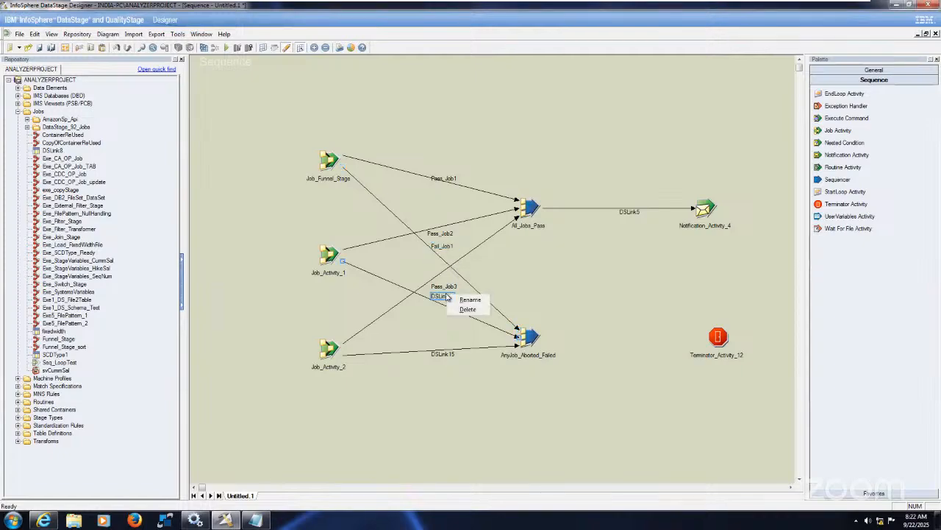
click(471, 302)
text(Fail_Job2)
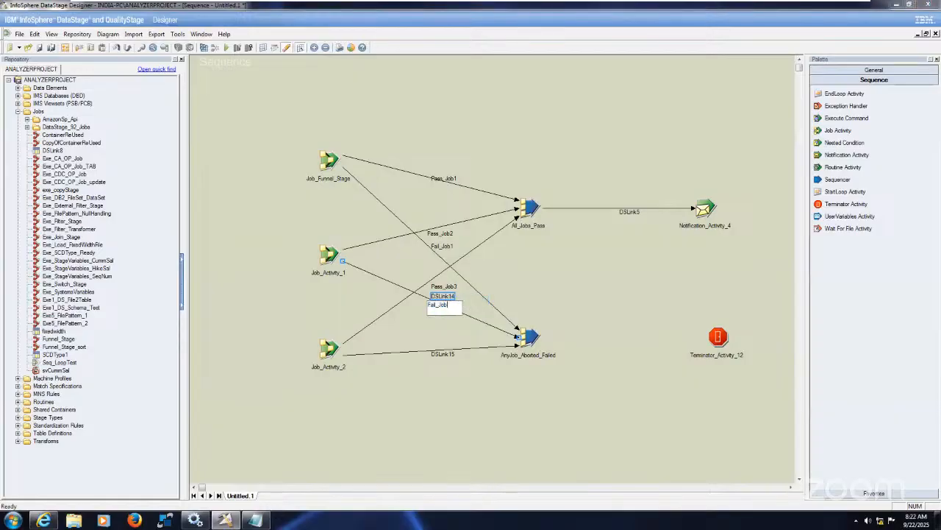
Rename the link from Job_Activity_2 to AnyJob_Aborted_Failed as Fail_Job3
click(445, 351)
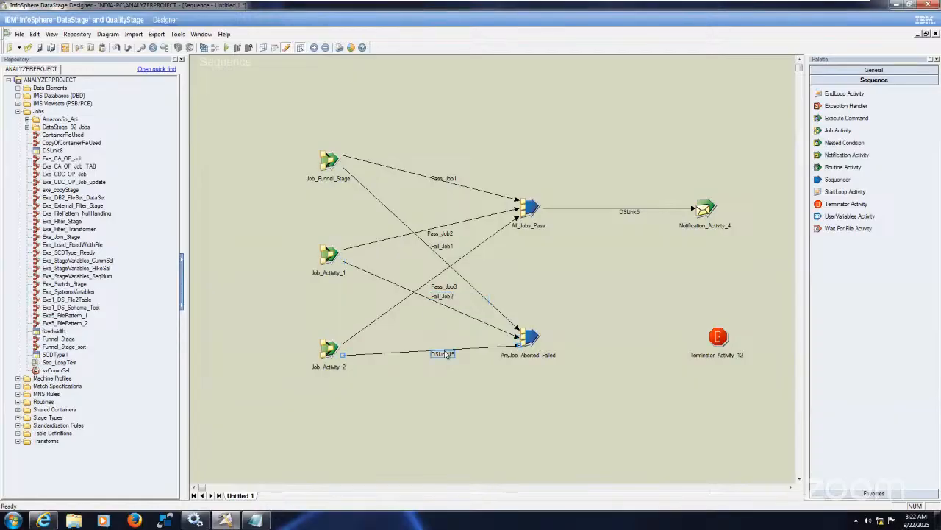
right_click(445, 352)
key(ctrl+v)
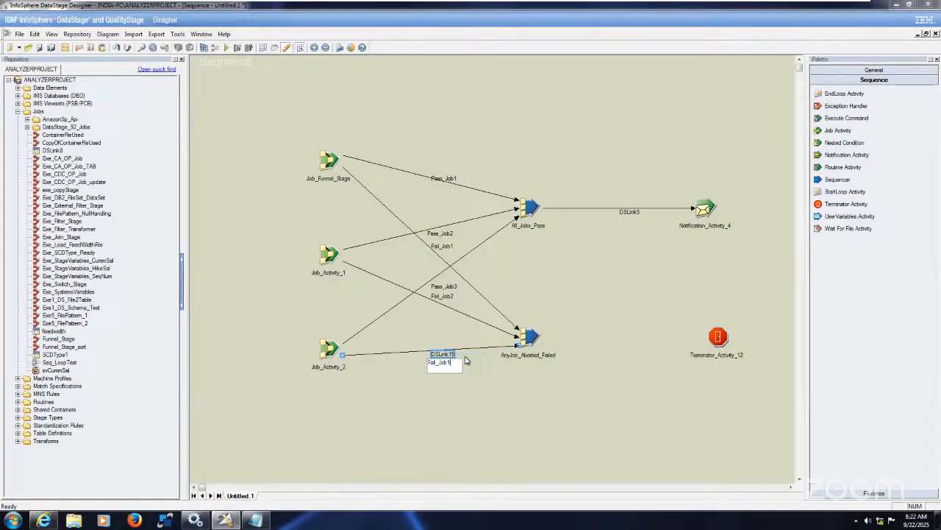
text(3)
click(521, 407)
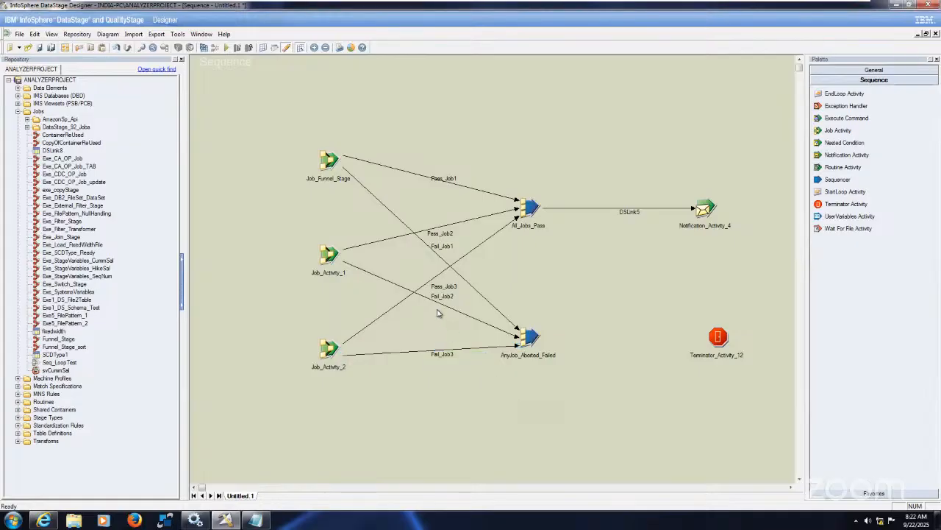
Set the Pass_Job1 trigger of Job_Funnel_Stage to the expression type OK - (Conditional), widening the trigger table's columns for readability
click(332, 161)
double_click(332, 161)
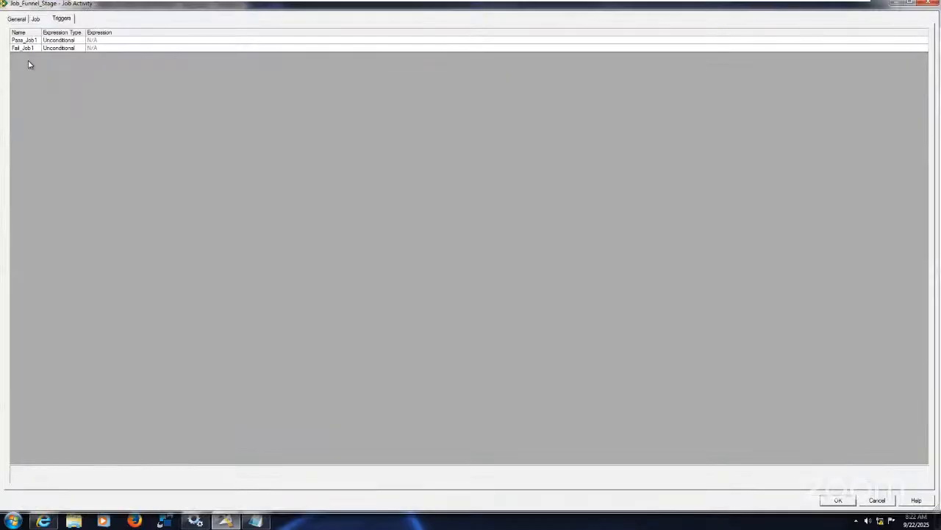
drag(85, 31, 109, 32)
drag(40, 32, 74, 32)
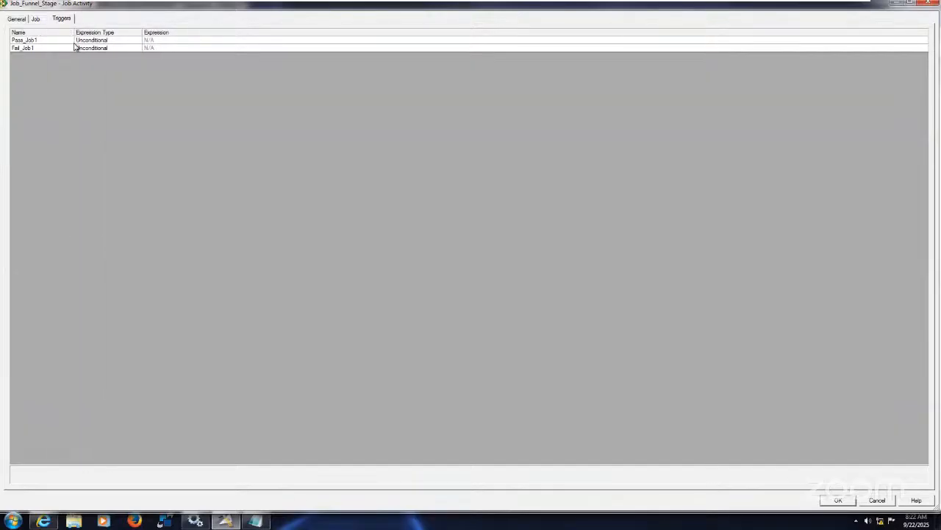
click(124, 43)
click(136, 43)
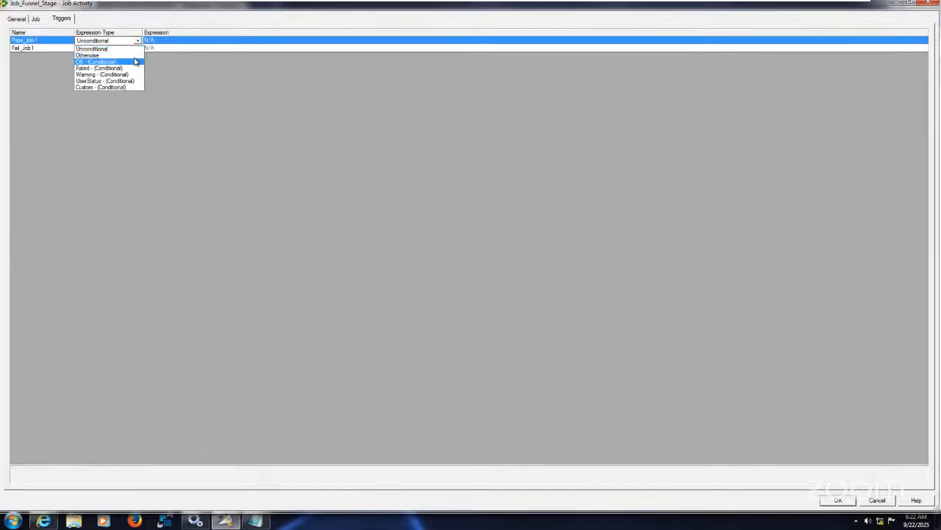
click(134, 62)
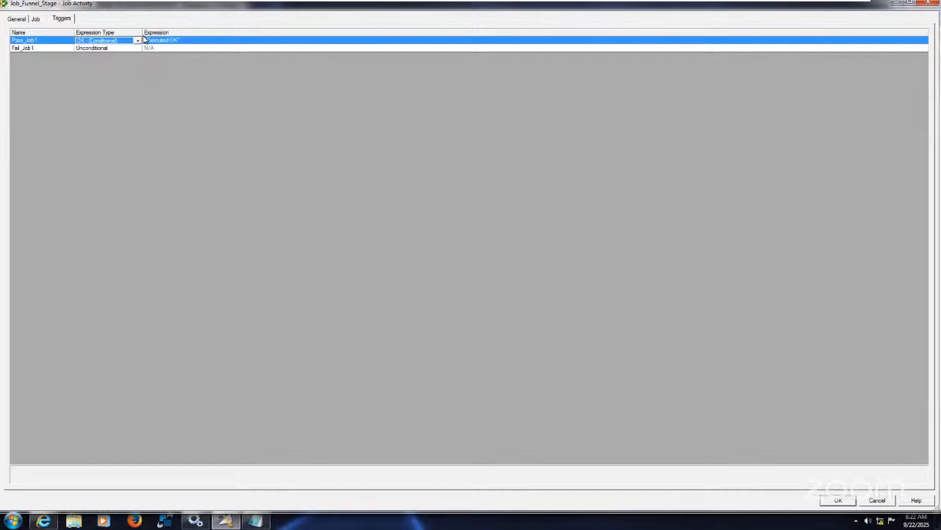
Set the Fail_Job1 trigger of Job_Funnel_Stage to Failed - (Conditional) and accept the properties
click(143, 49)
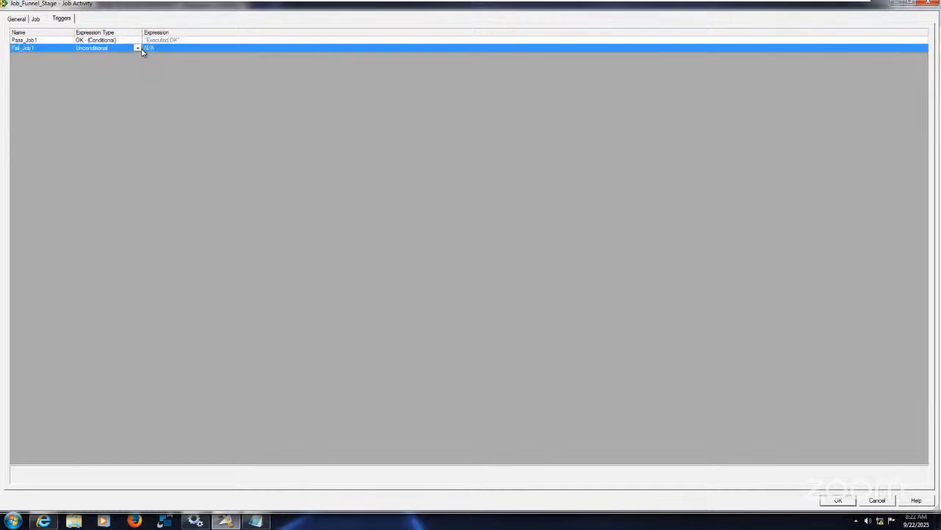
click(138, 49)
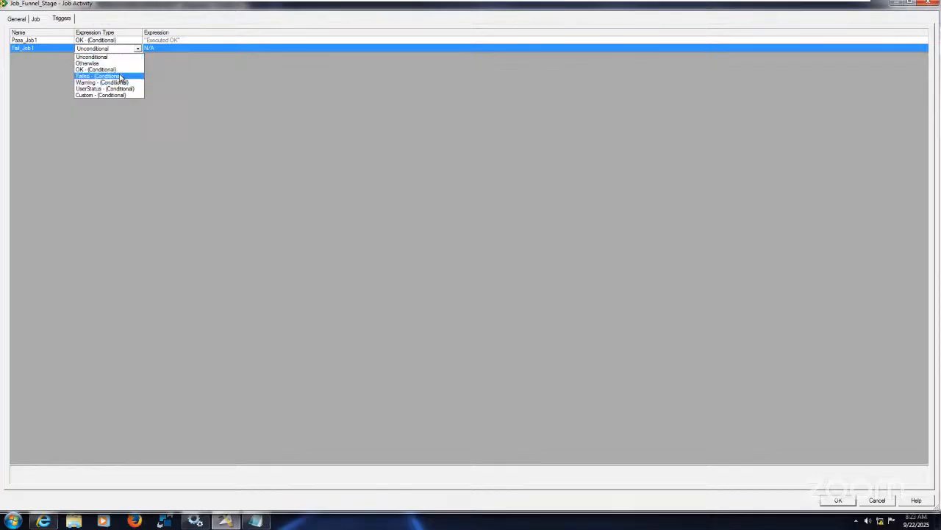
click(122, 76)
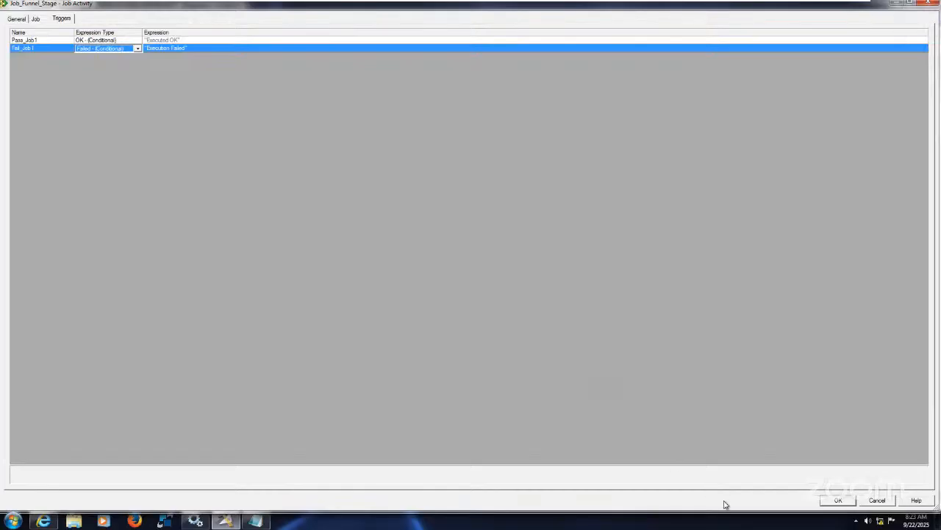
click(839, 500)
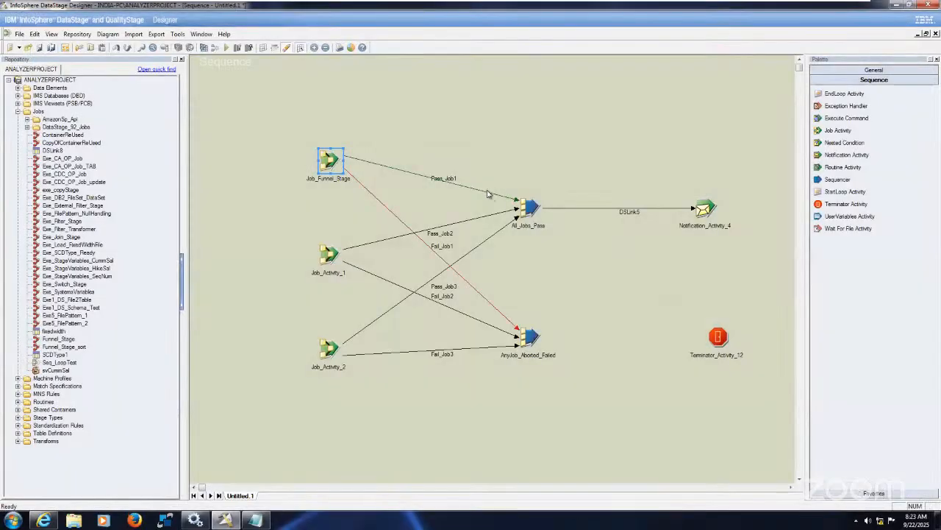
click(487, 192)
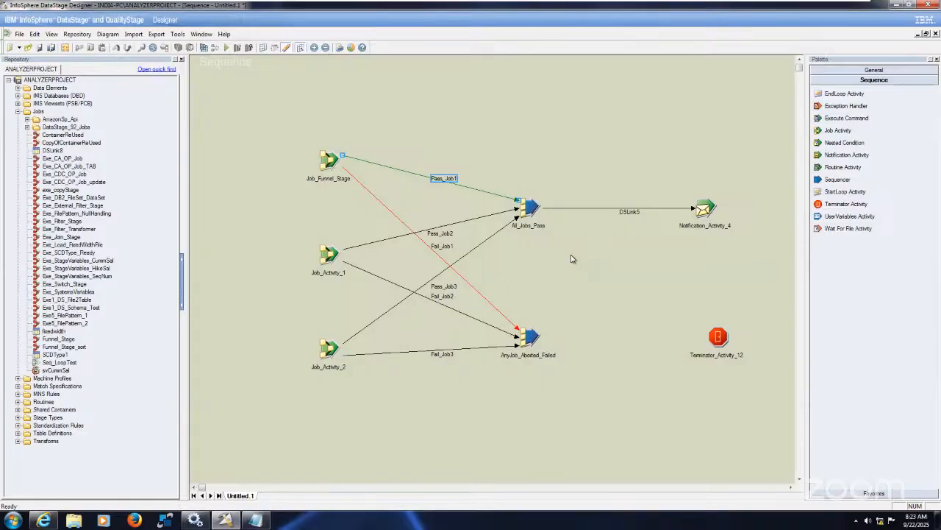
click(639, 280)
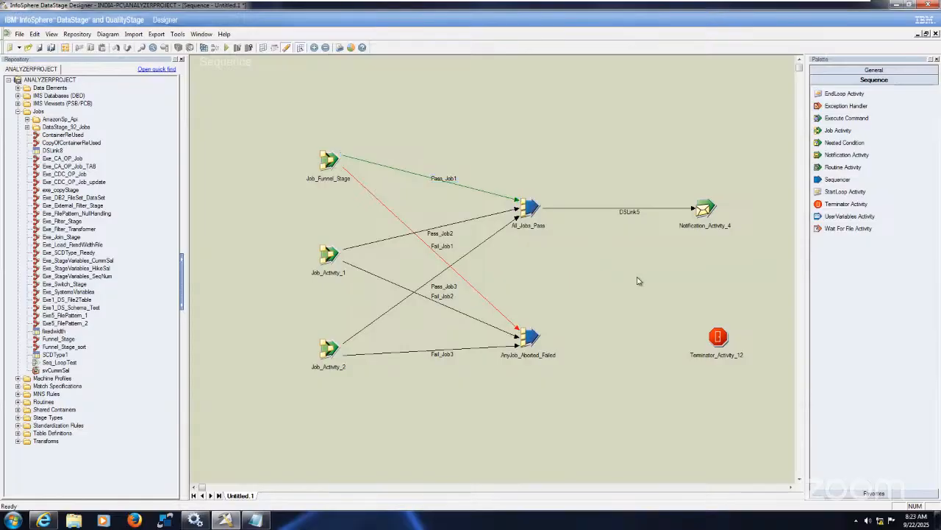
click(383, 208)
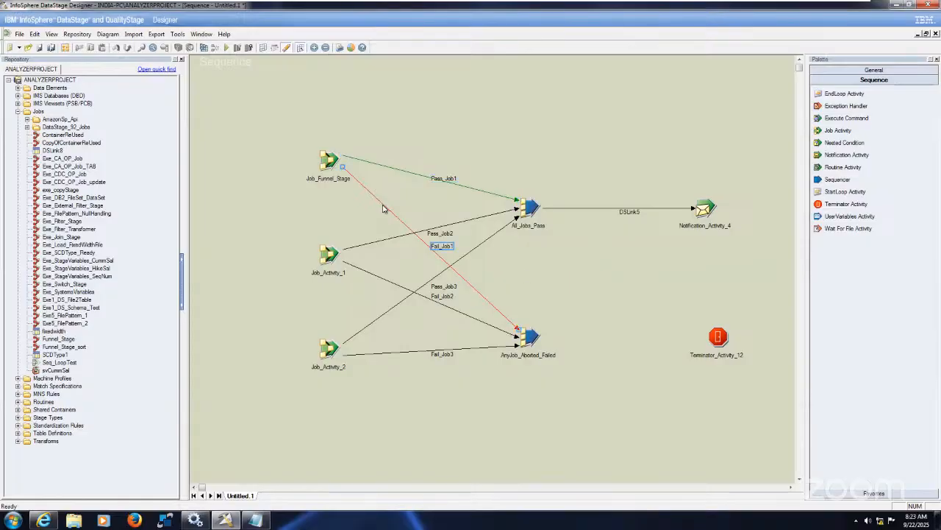
click(578, 287)
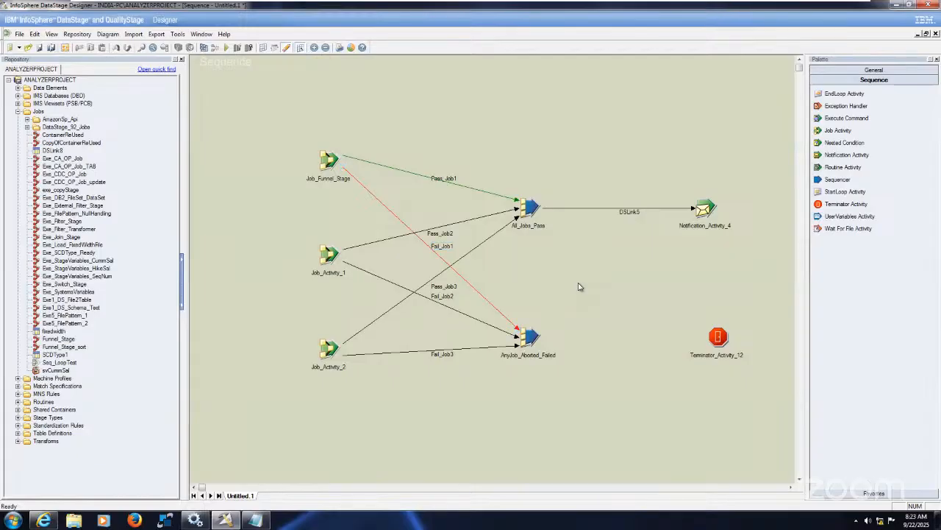
Rename Job_Activity_1 as Job_Exe_StageVariables_CummSal, reusing its assigned job name after the Job_ prefix
click(333, 260)
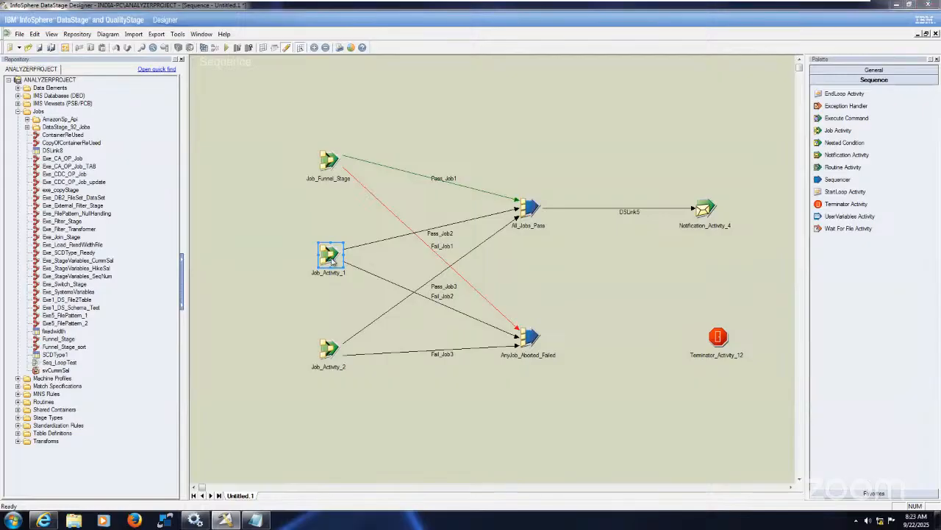
double_click(332, 261)
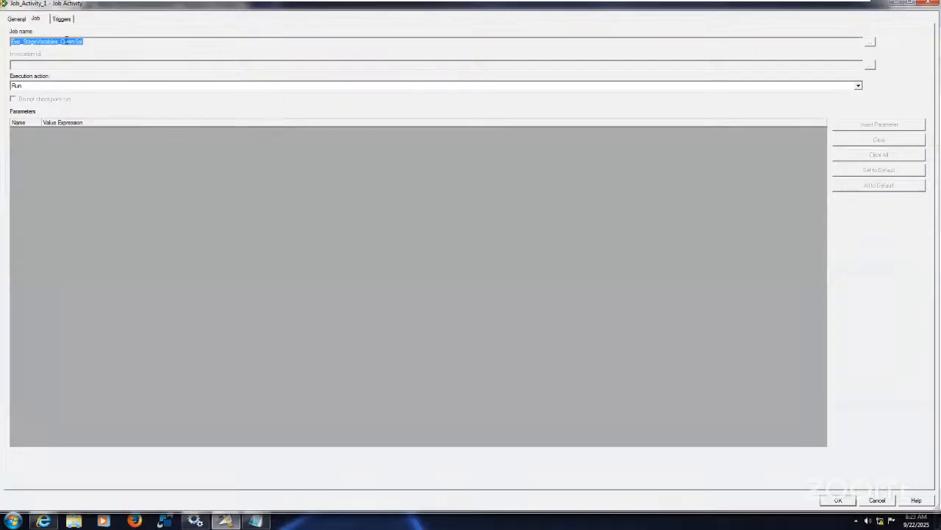
click(16, 19)
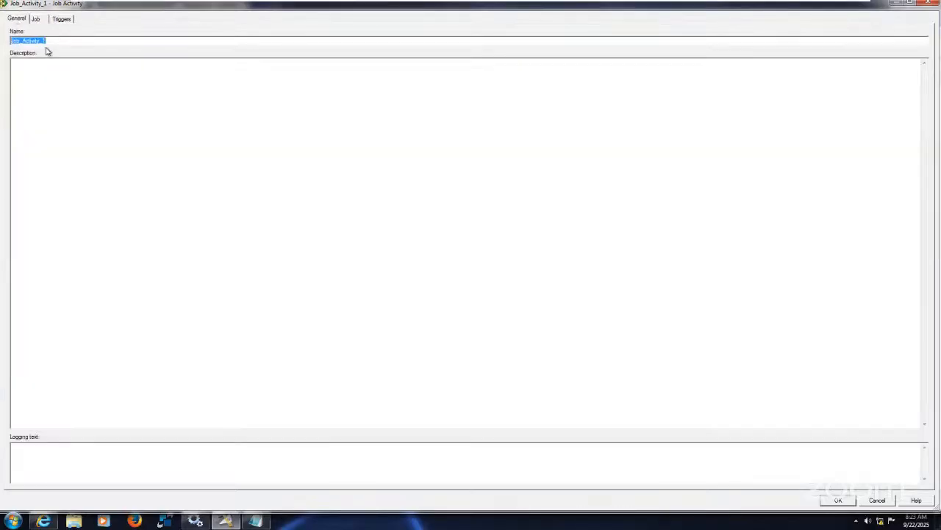
click(55, 40)
drag(23, 41, 195, 57)
text(Exe_StageVariables_CummSal)
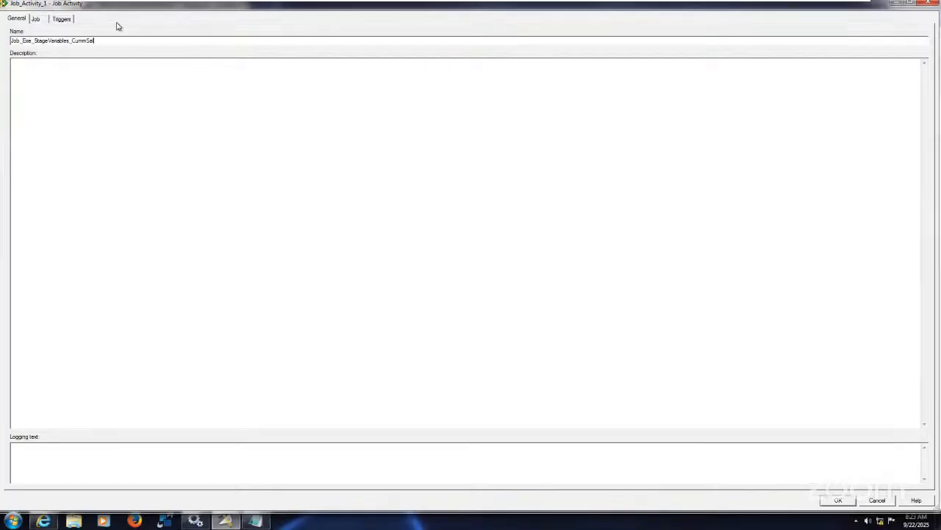
Set the execution action of the Exe_StageVariables_CummSal job activity to Reset if required, then run
click(38, 21)
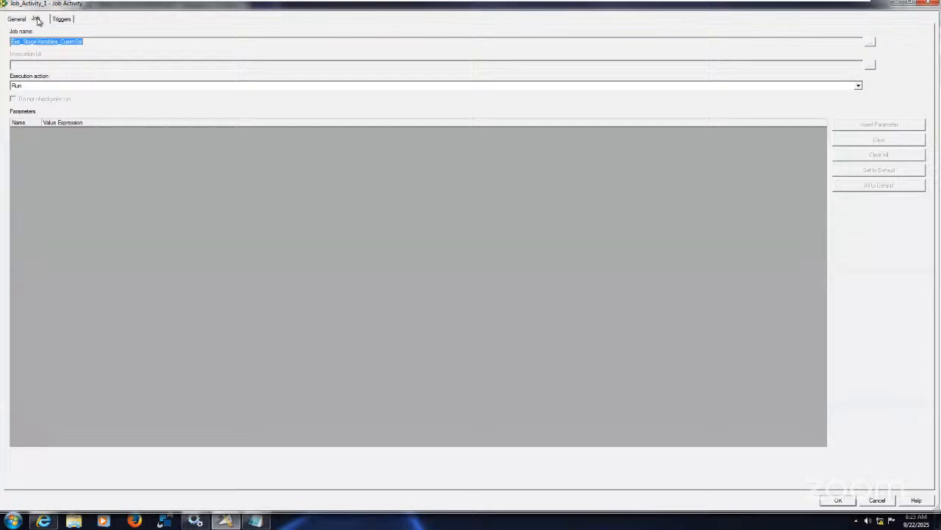
click(71, 86)
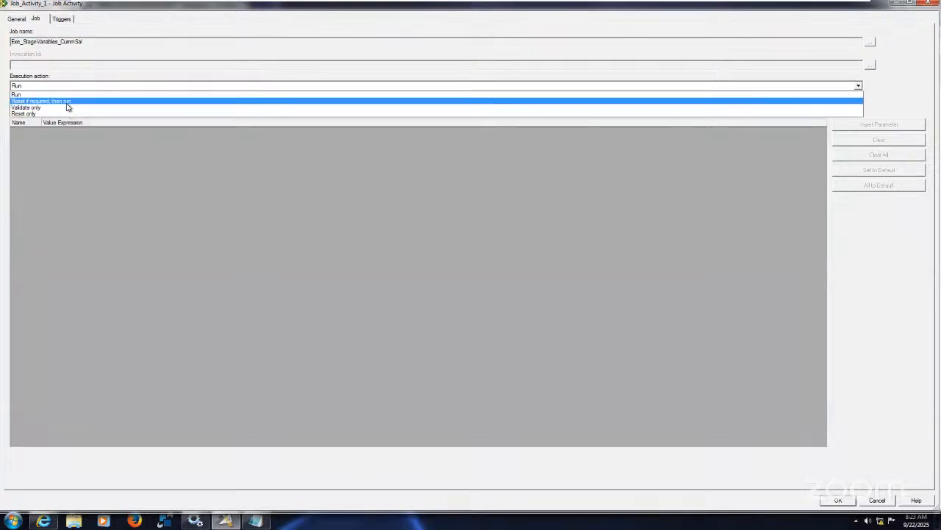
click(66, 102)
Set the Pass_Job2 trigger's expression type to Custom - (Conditional) and widen the Expression Type column
click(71, 20)
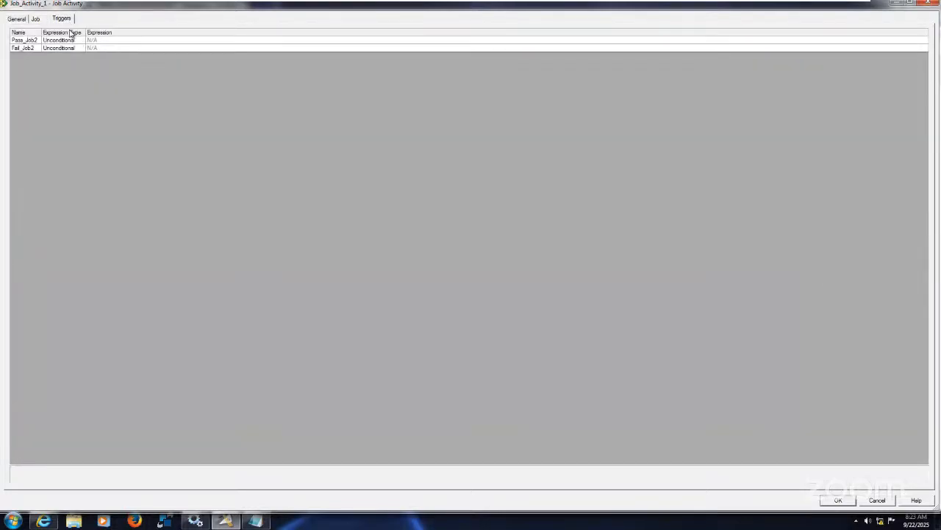
click(74, 41)
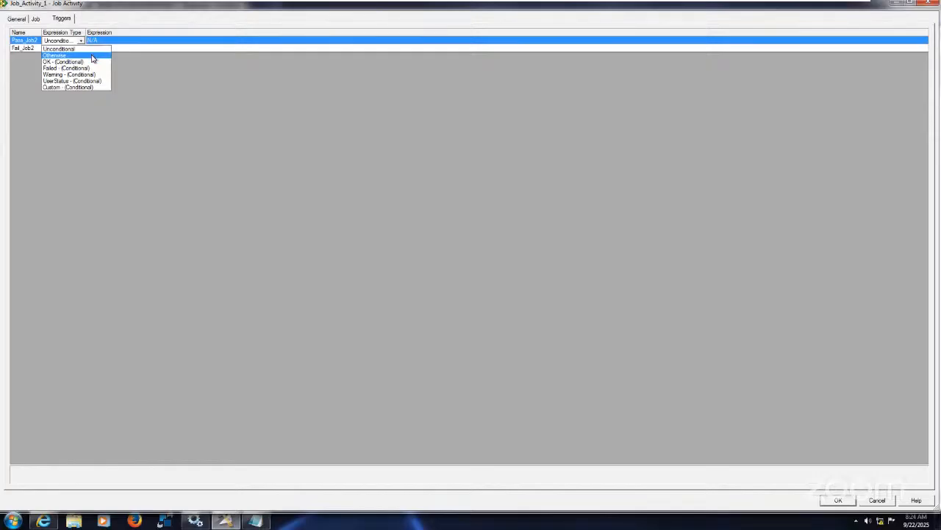
click(91, 62)
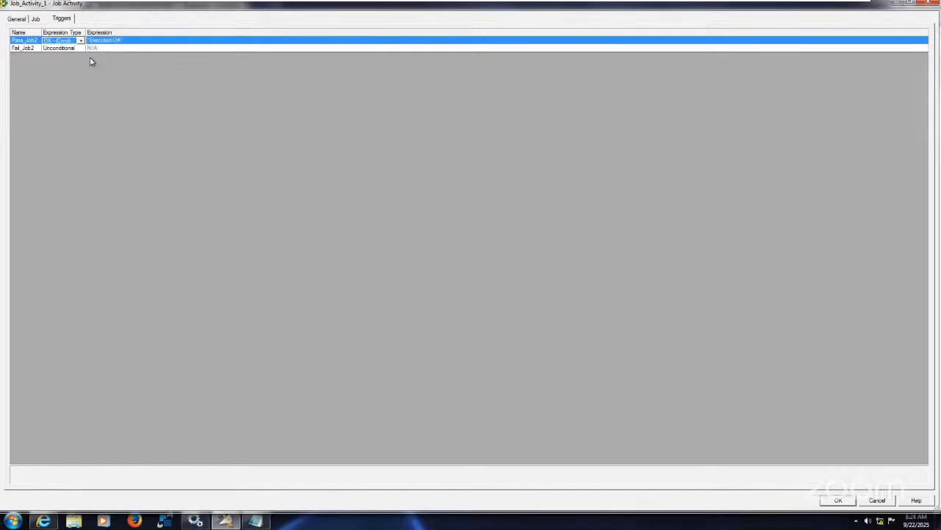
click(76, 41)
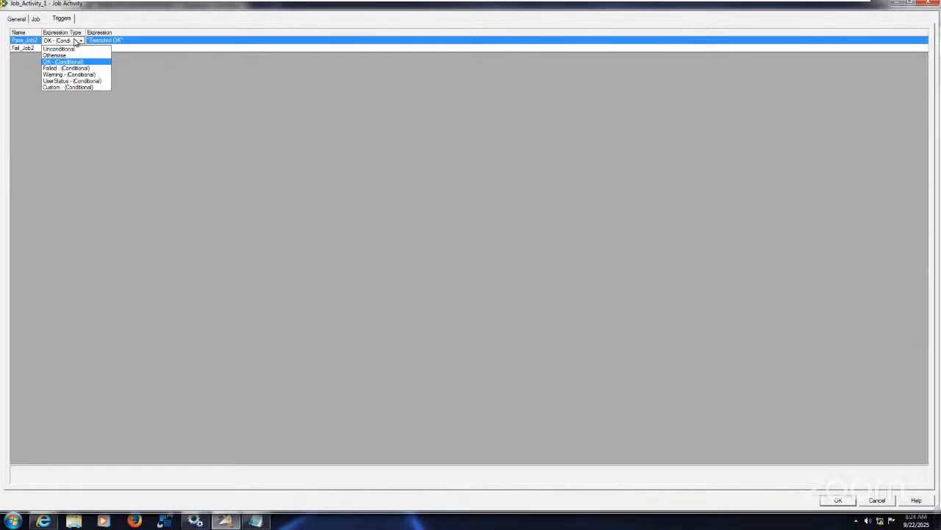
click(97, 87)
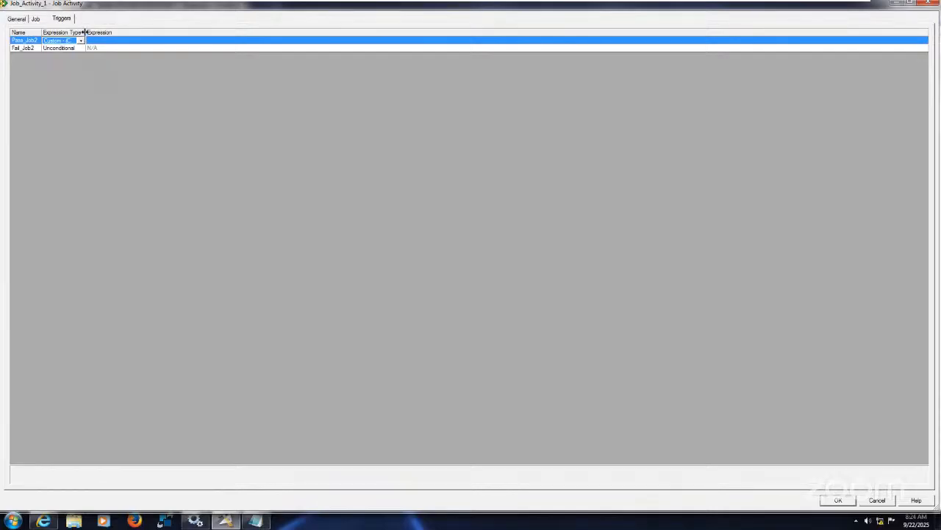
drag(84, 32, 152, 32)
Build the Pass_Job2 trigger expression Job_Activity_1.$JobStatus <=2 from the activity variable and a comparison operator
click(172, 40)
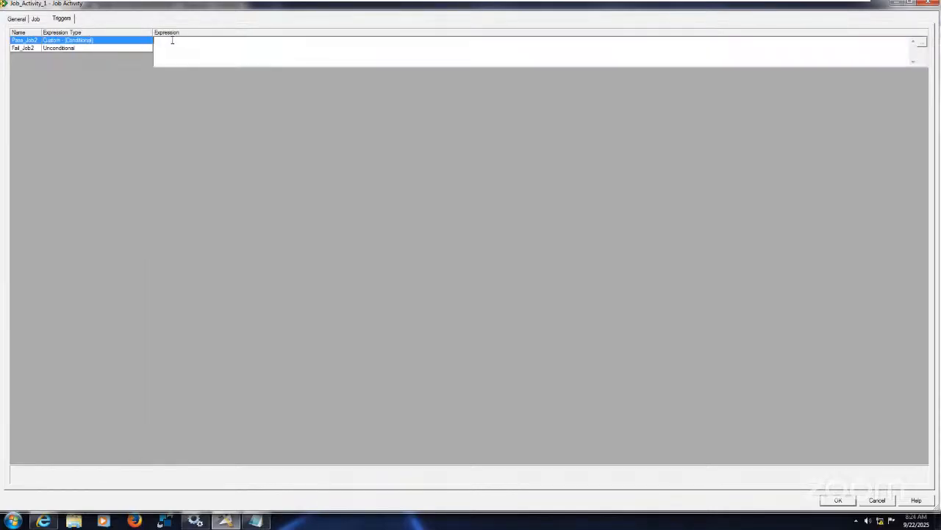
click(923, 44)
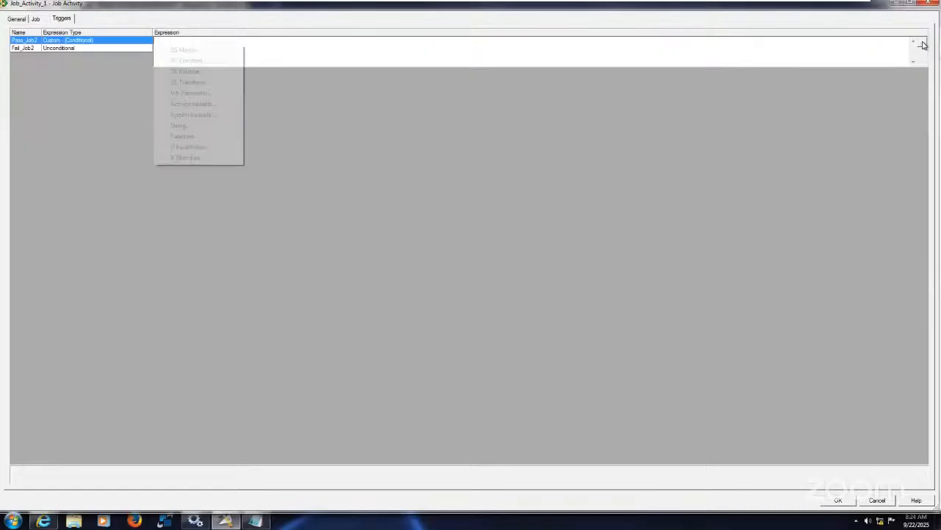
click(207, 105)
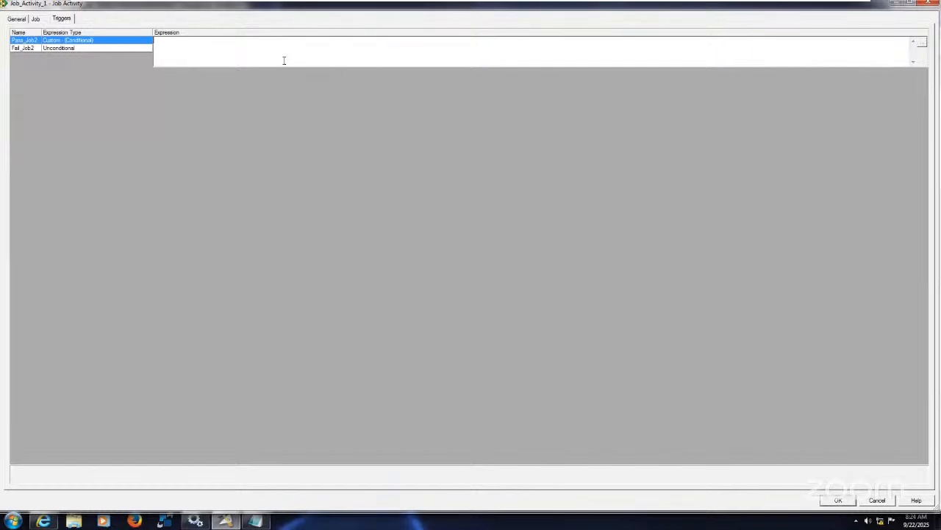
click(922, 41)
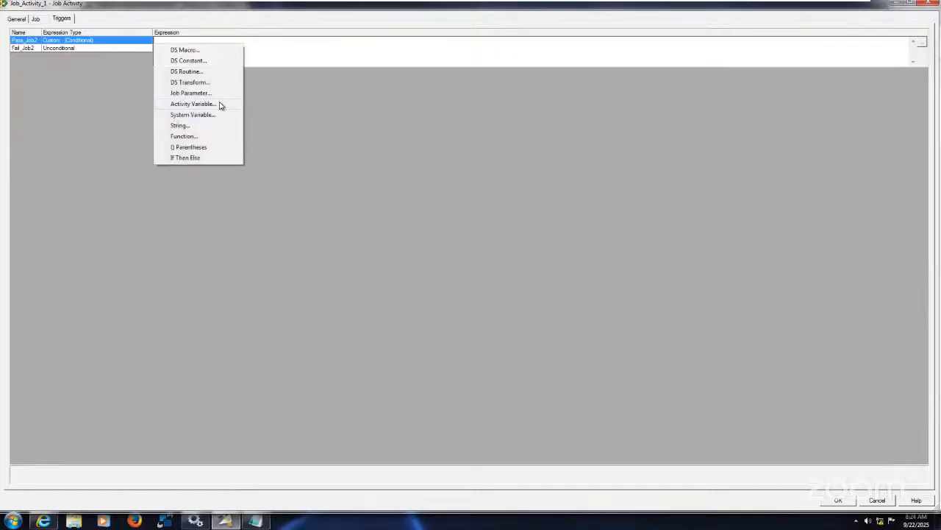
click(193, 104)
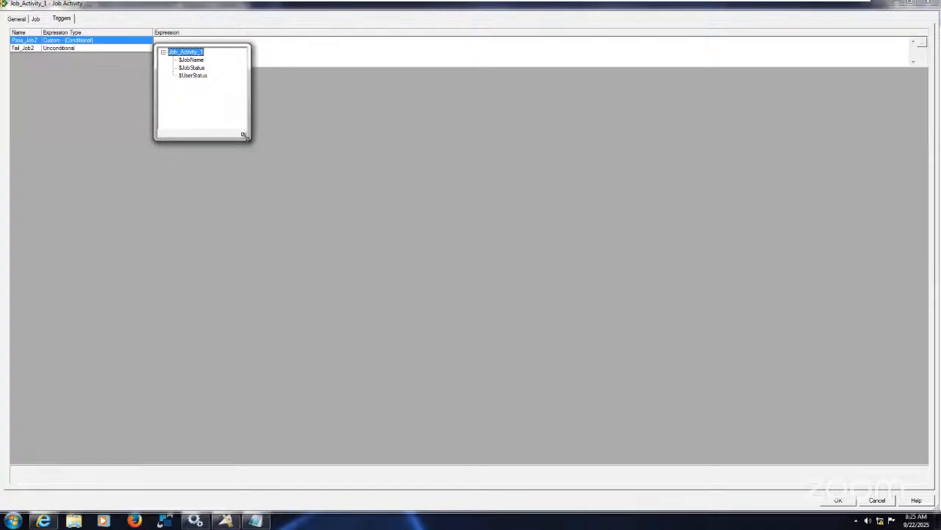
drag(245, 136, 353, 205)
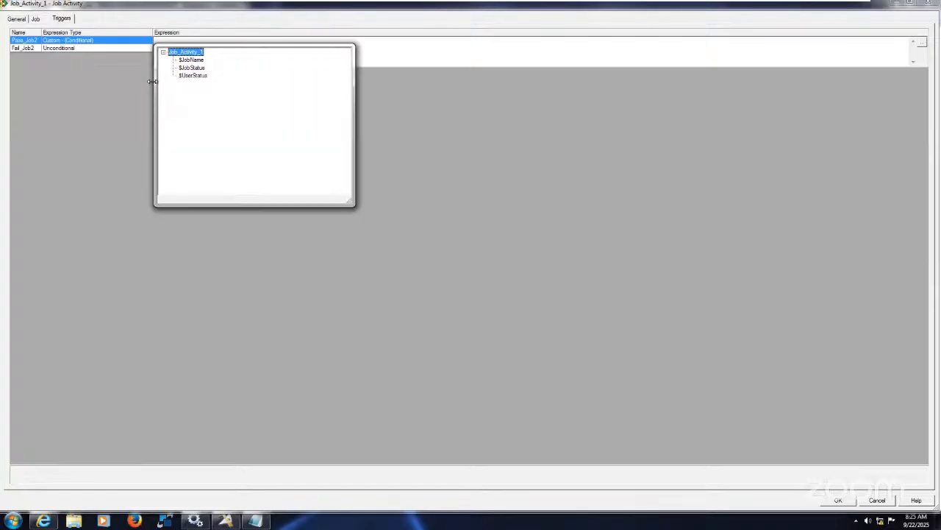
double_click(201, 68)
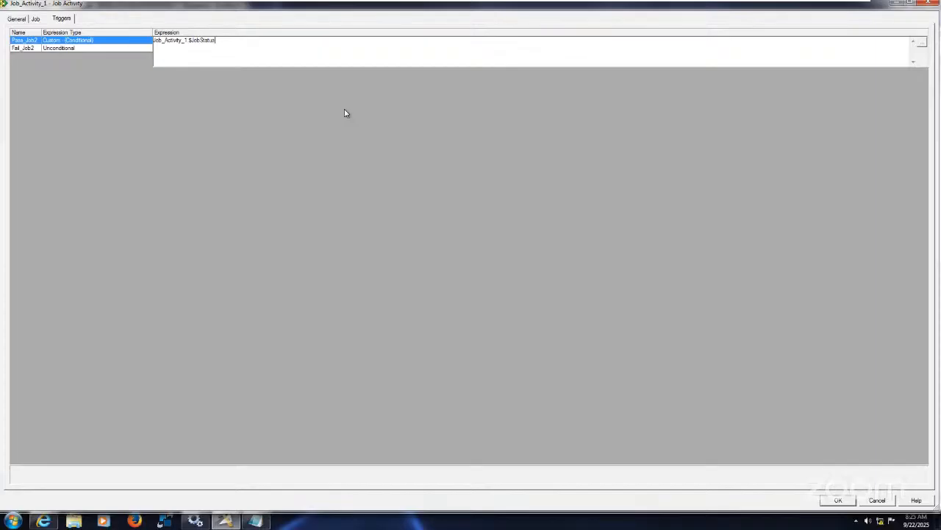
click(923, 46)
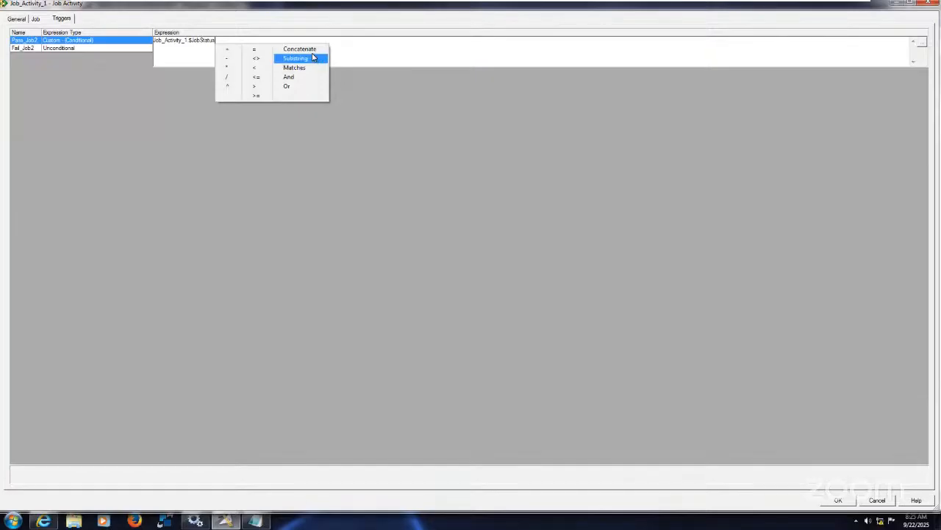
click(263, 79)
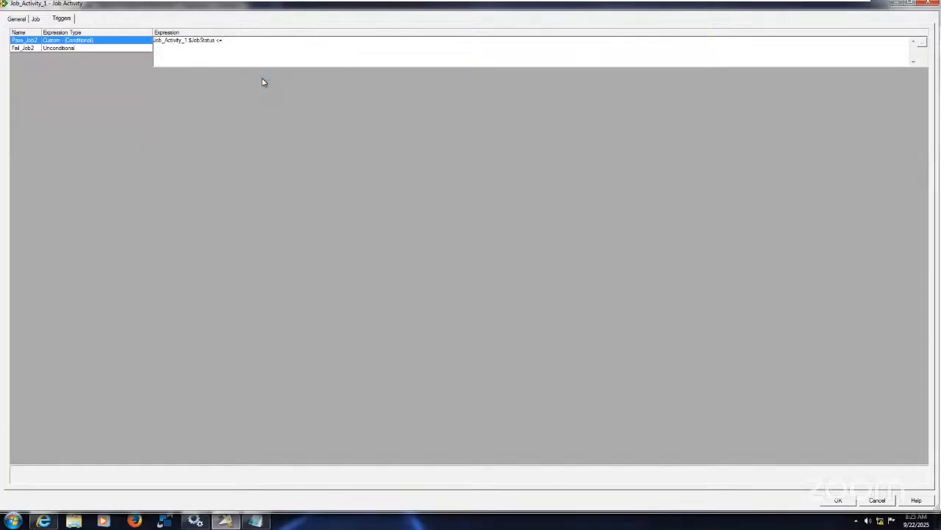
text(2)
click(109, 49)
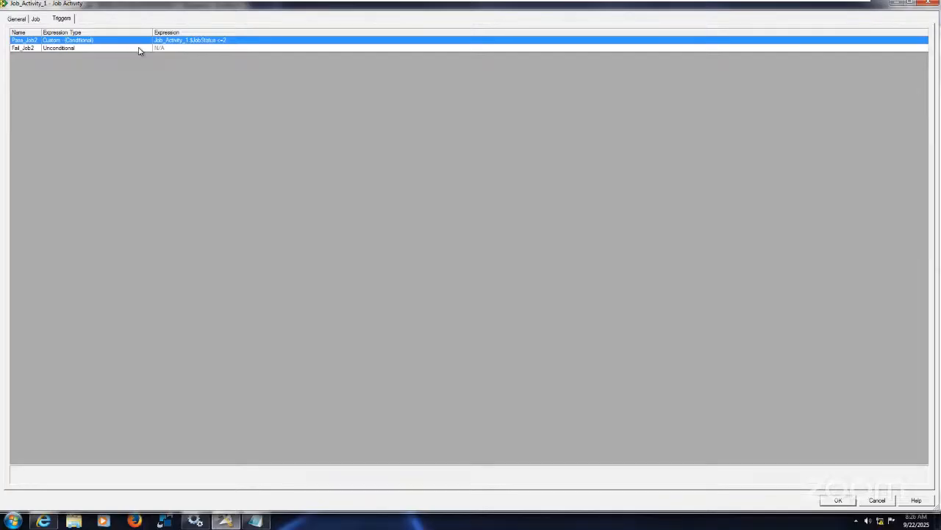
Set the Fail_Job2 trigger's expression type to Custom - (Conditional)
click(140, 49)
click(140, 49)
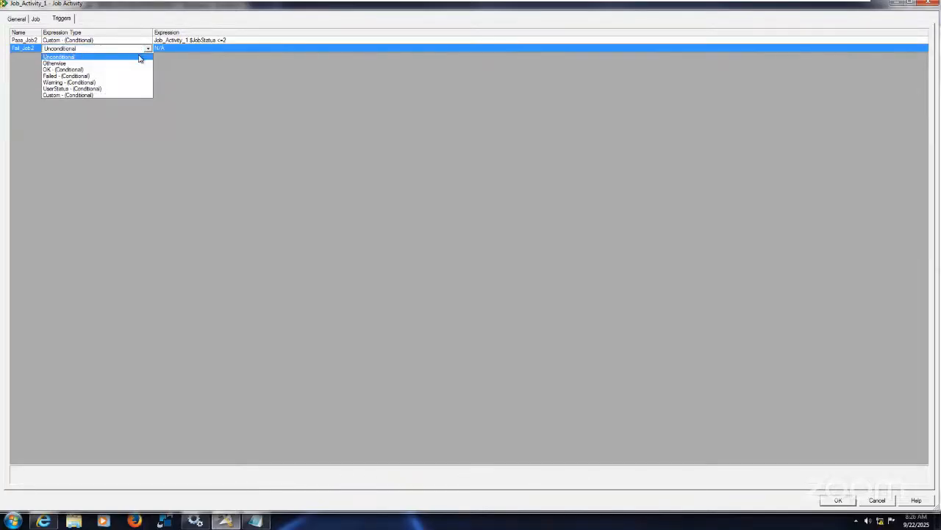
click(104, 96)
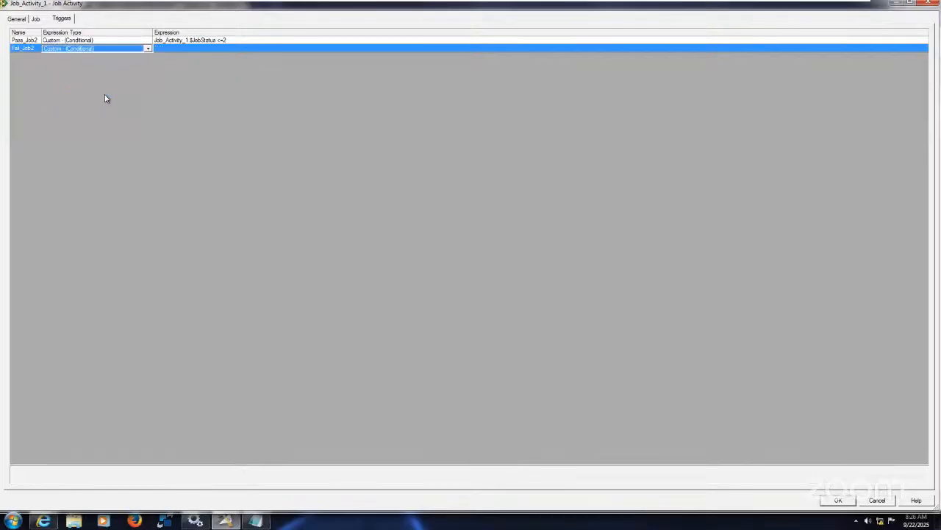
Build the Fail_Job2 trigger expression Job_Activity_1.$JobStatus >2 and accept the activity's properties
click(196, 49)
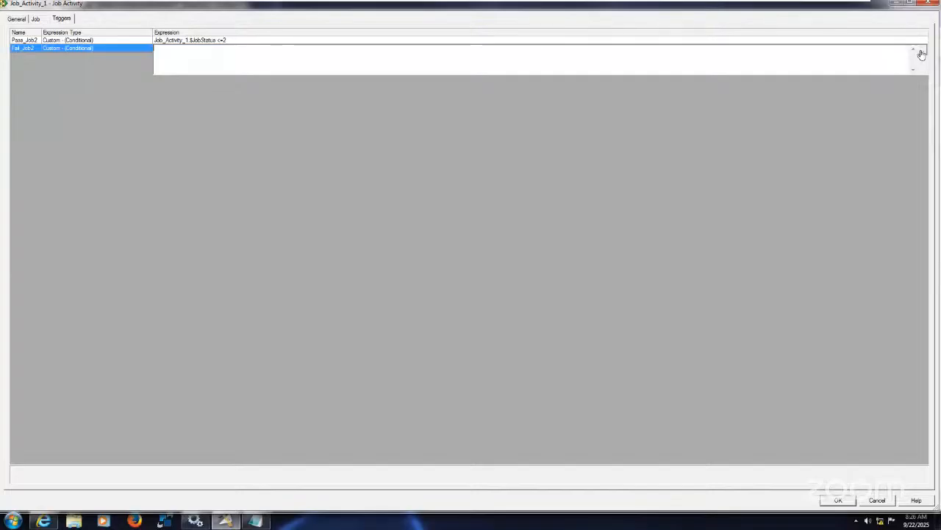
click(922, 53)
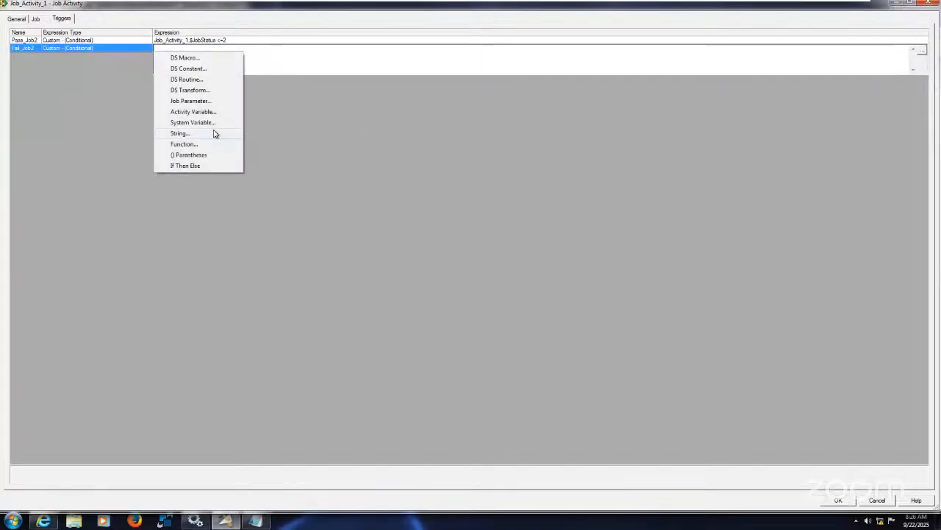
click(204, 112)
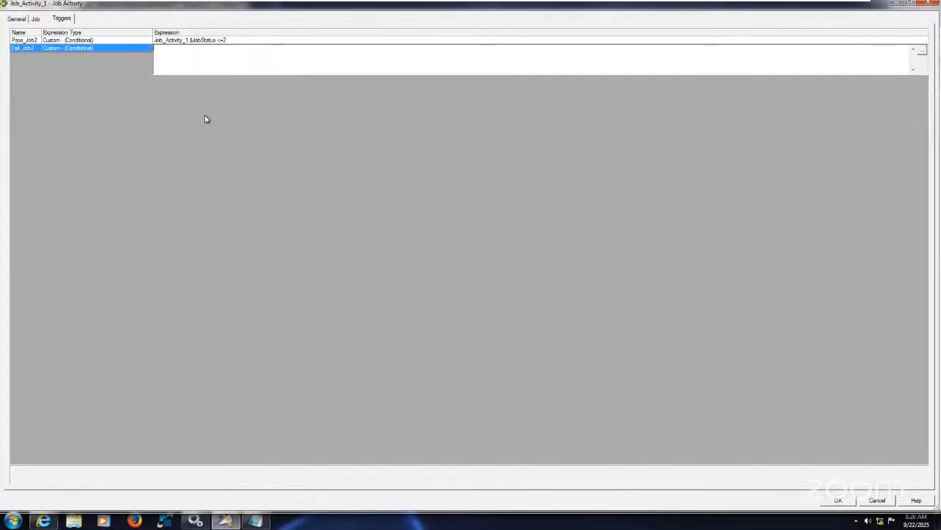
double_click(192, 76)
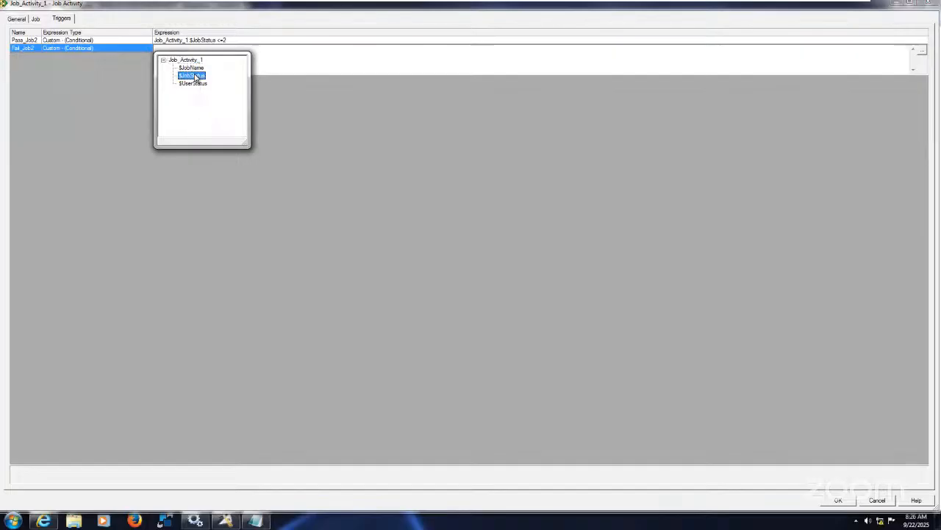
click(923, 49)
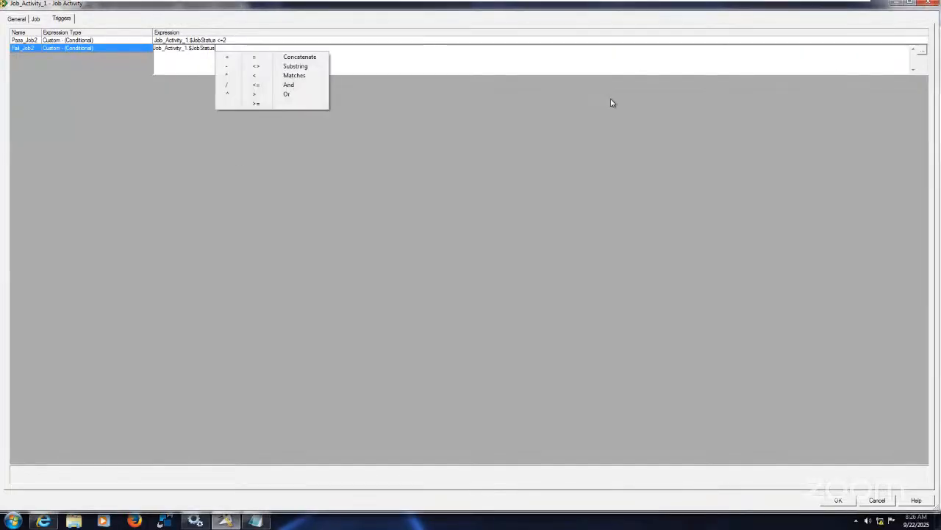
click(263, 94)
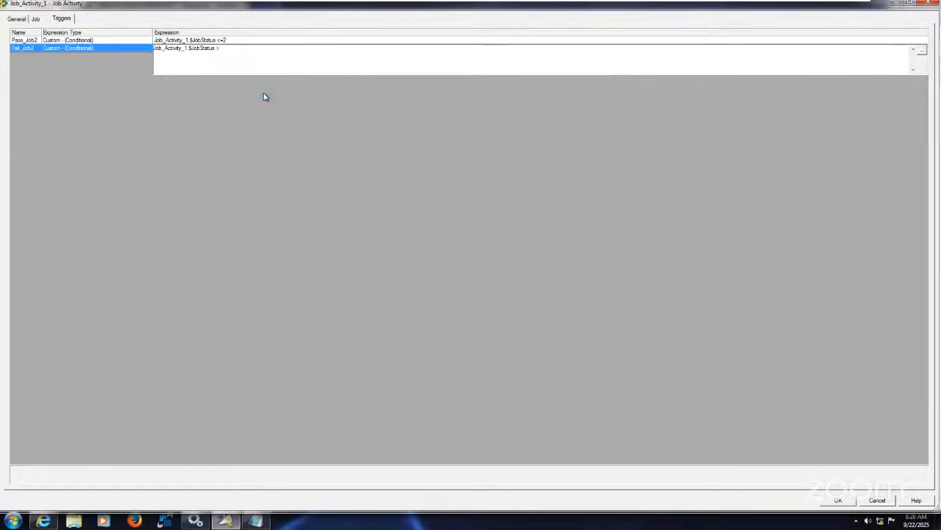
text(2)
click(114, 48)
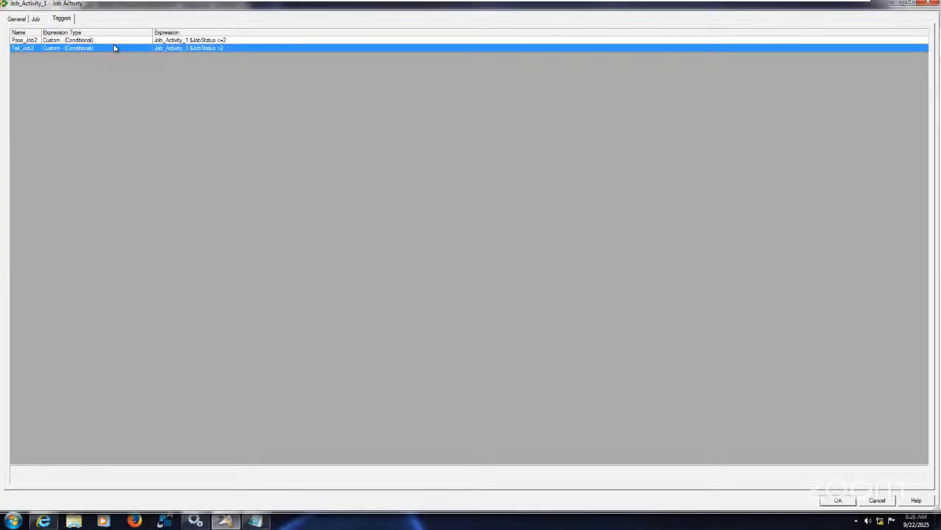
click(836, 501)
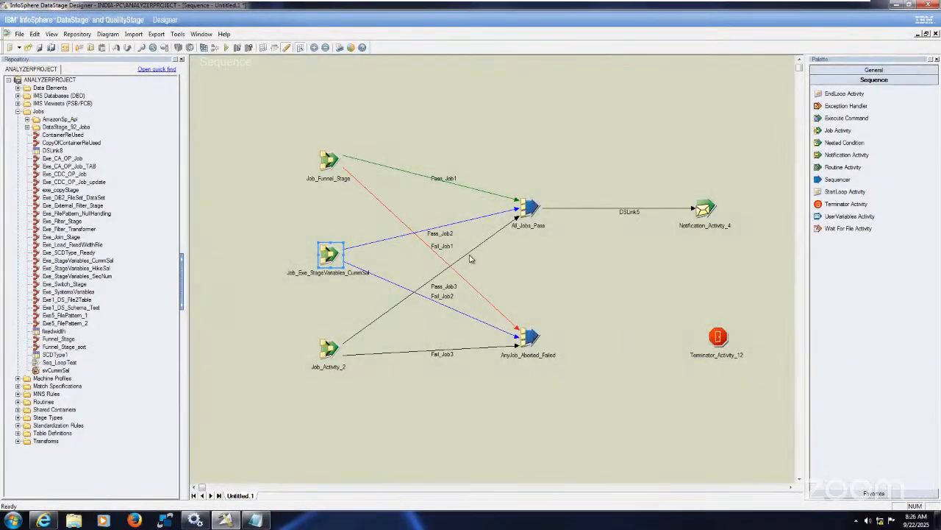
click(471, 259)
Copy the job name in Job_Activity_2's properties and set the execution action to Reset if required, then run
click(327, 346)
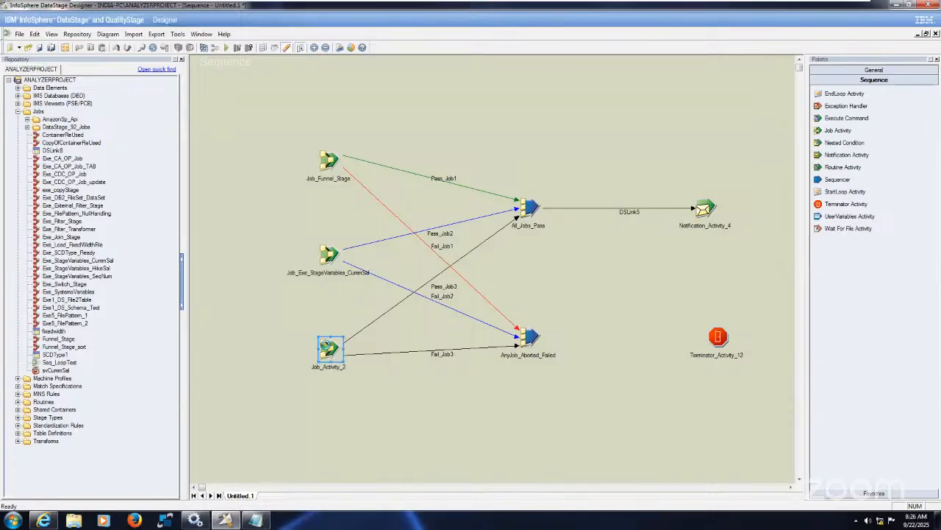
double_click(327, 349)
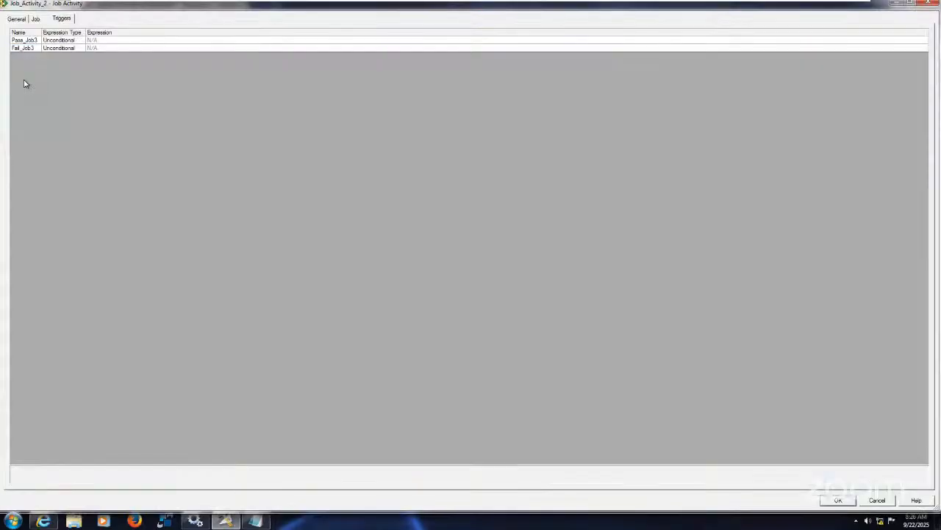
click(35, 18)
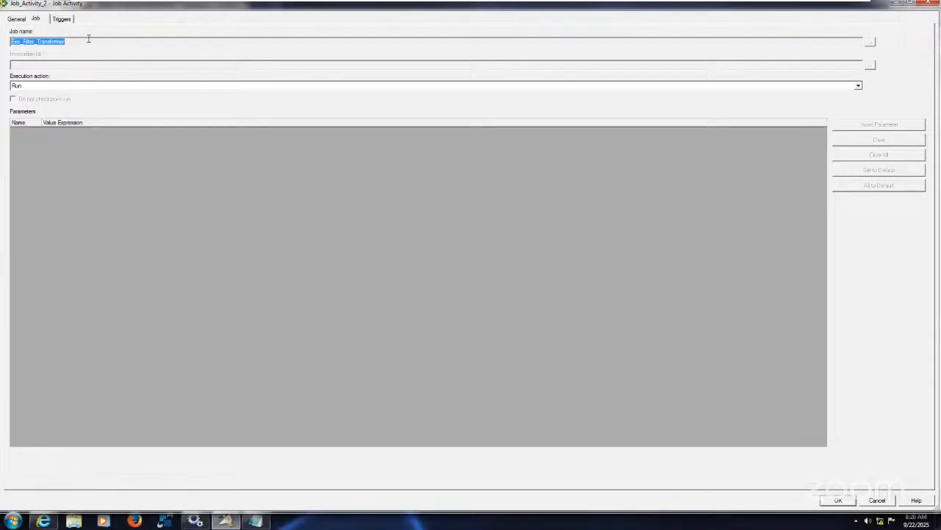
click(86, 41)
drag(4, 46, 3, 37)
key(ctrl+c)
click(60, 89)
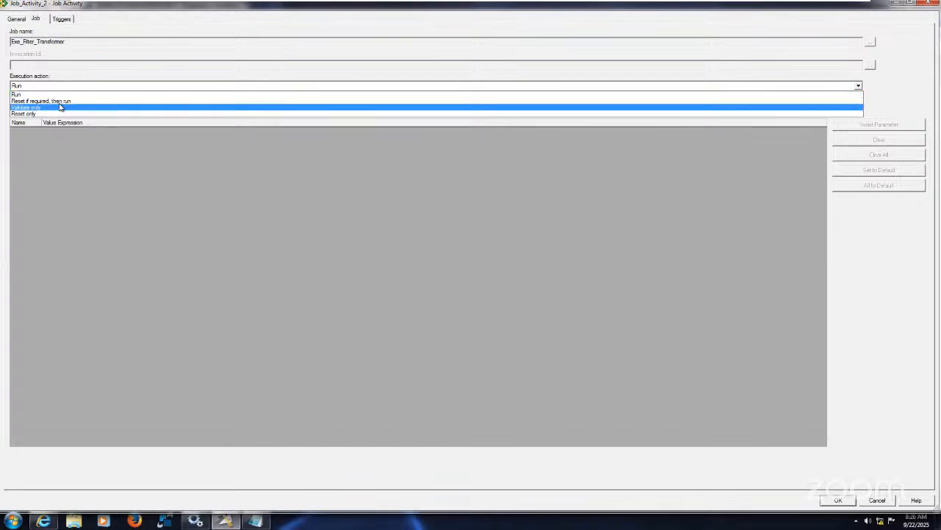
click(69, 101)
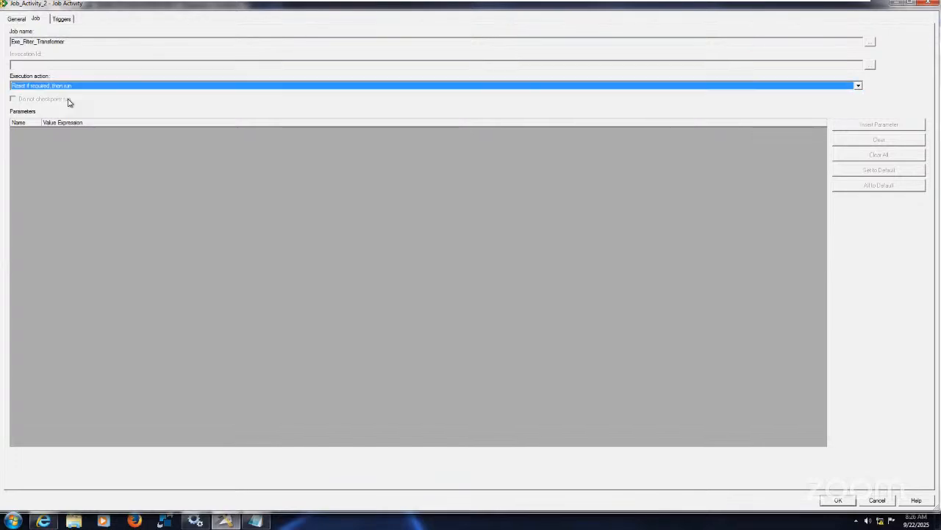
Rename the activity Job_Exe_Filter_Transformer, reusing the copied job name
click(22, 20)
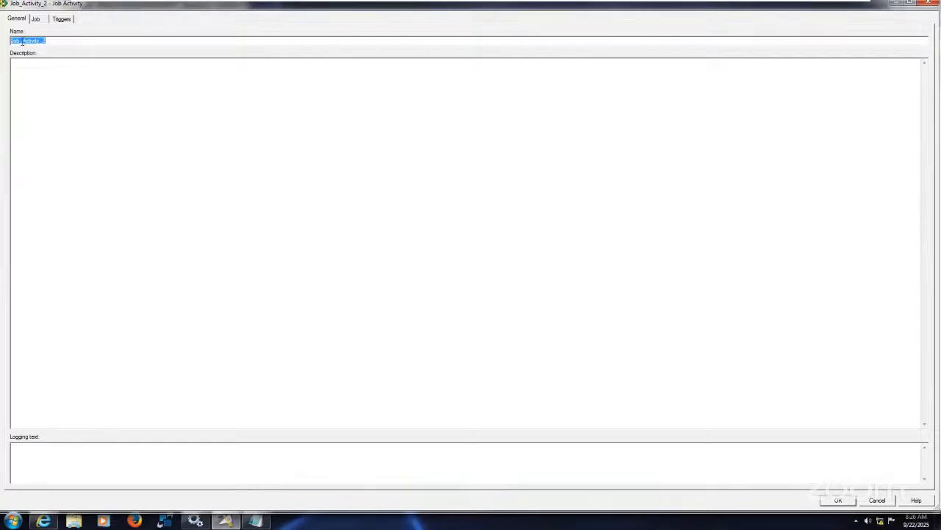
drag(22, 41, 82, 41)
key(ctrl+v)
Set the Pass_Job3 trigger's expression type to Custom - (Conditional) and widen the Expression Type column
click(62, 20)
click(79, 41)
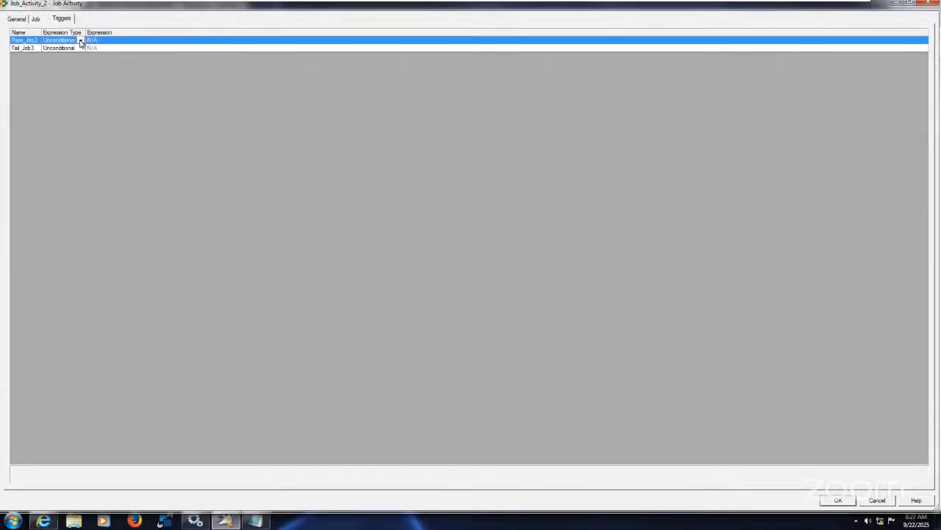
click(81, 41)
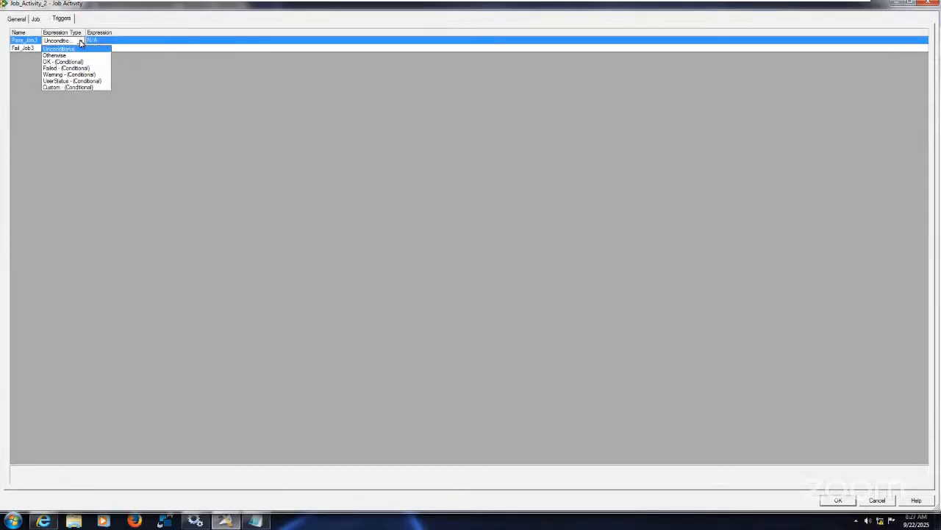
click(95, 87)
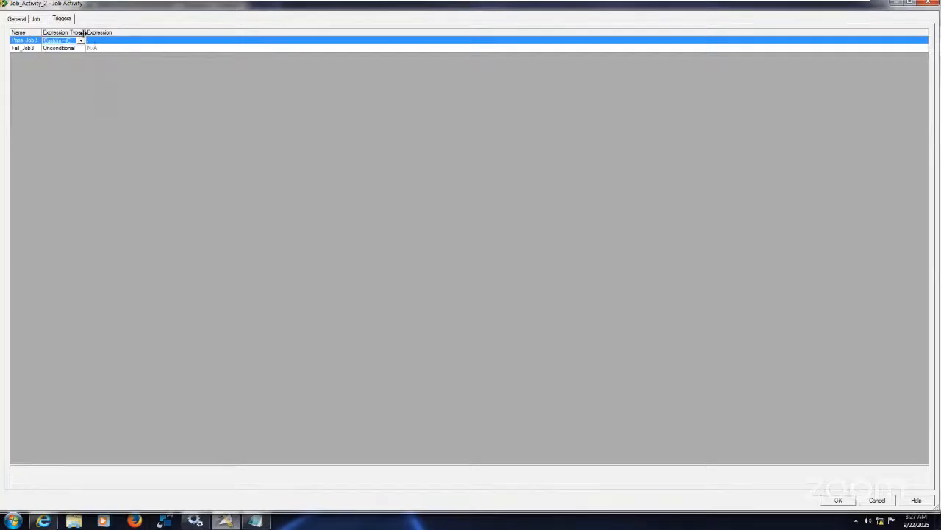
drag(85, 33, 214, 56)
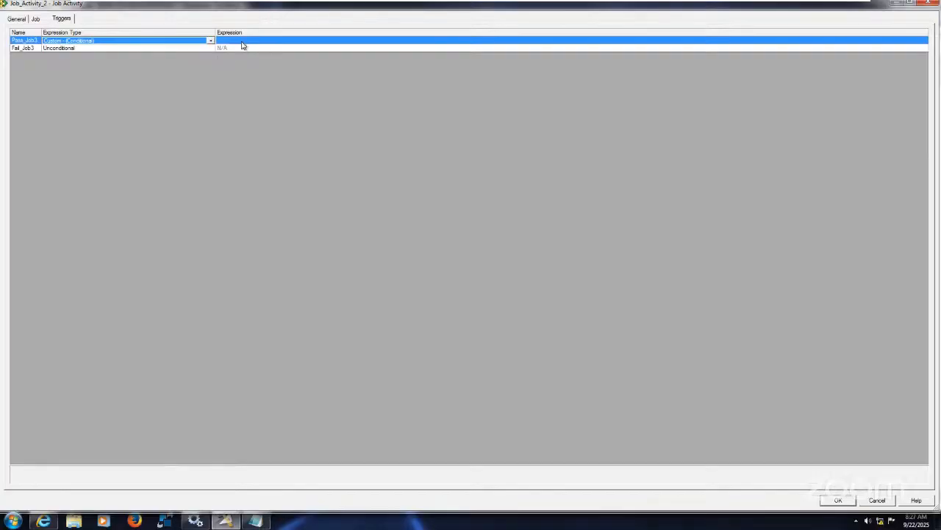
Start the Pass_Job3 trigger expression with the DS constant DSJS.RUNOK, enlarging the constant list to find it
click(241, 42)
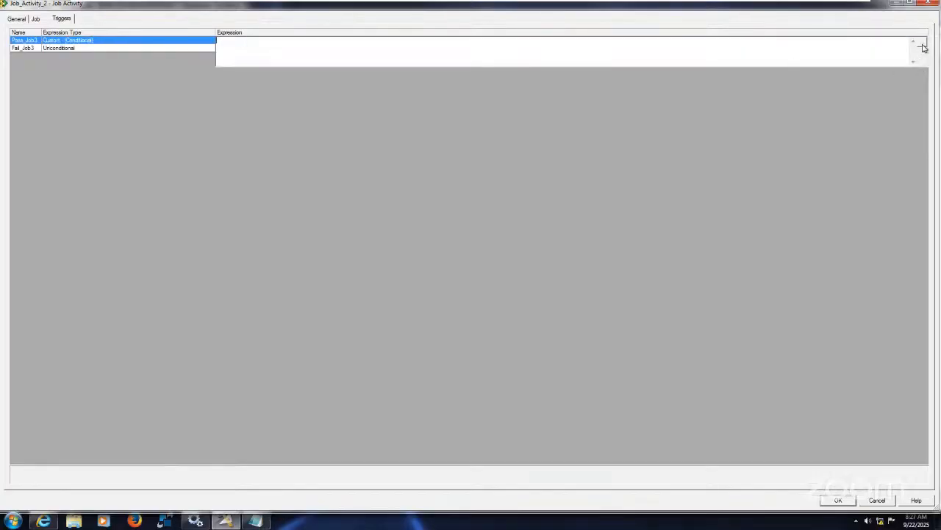
click(922, 44)
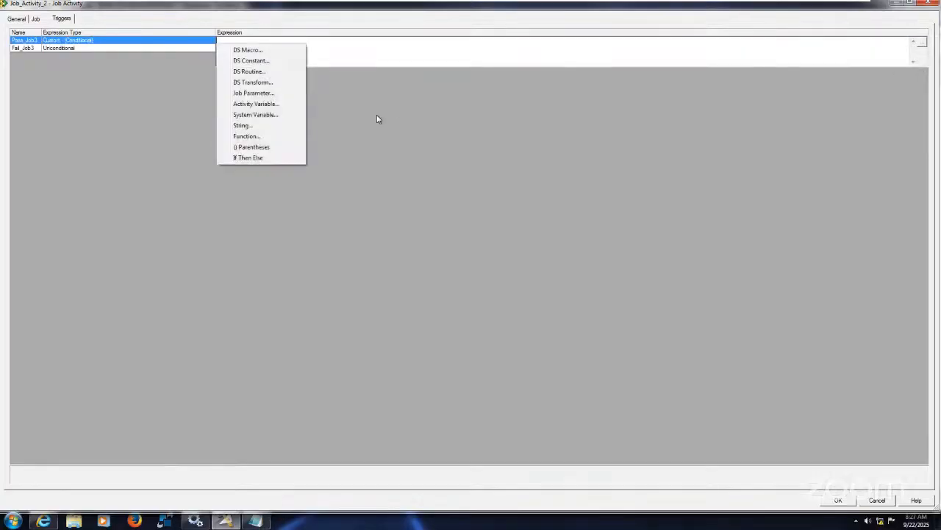
click(271, 60)
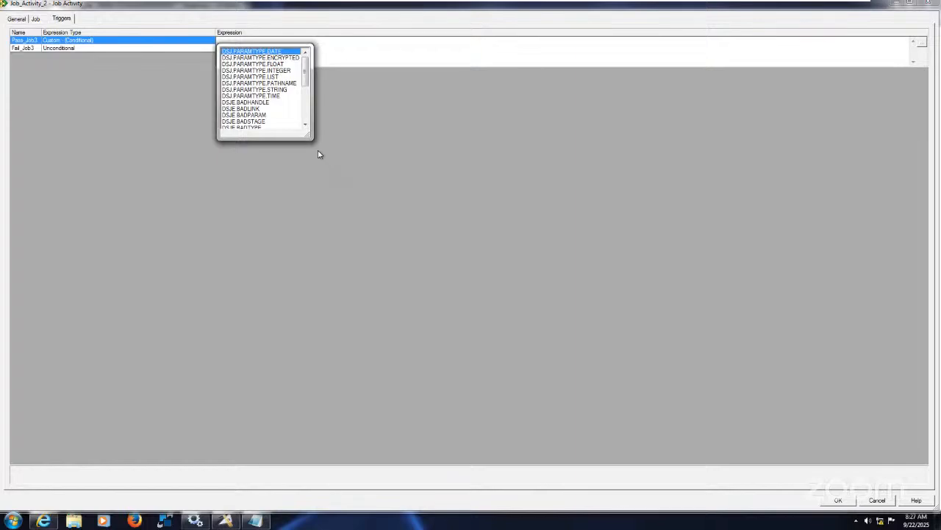
drag(307, 135, 510, 281)
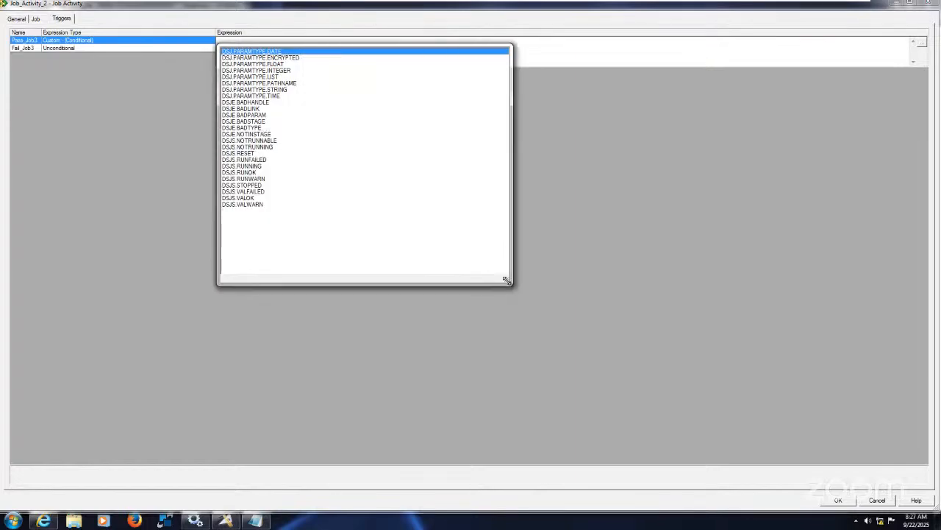
click(251, 173)
double_click(252, 173)
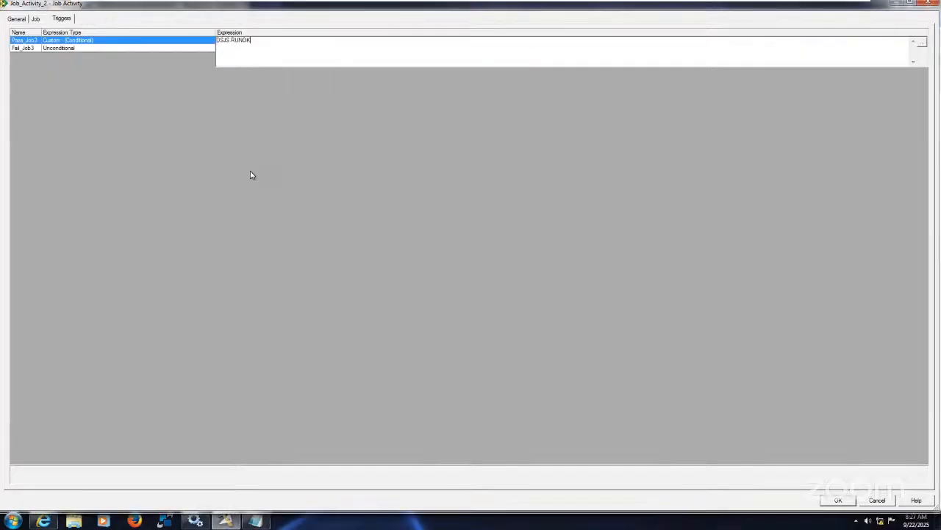
Extend the Pass_Job3 expression with the Or operator and the DS constant DSJS.RUNWARN
click(921, 42)
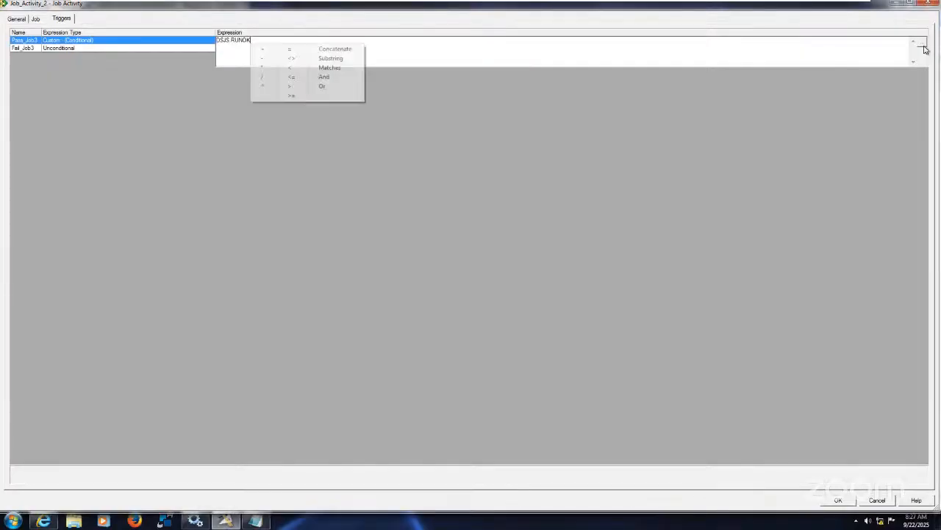
click(336, 87)
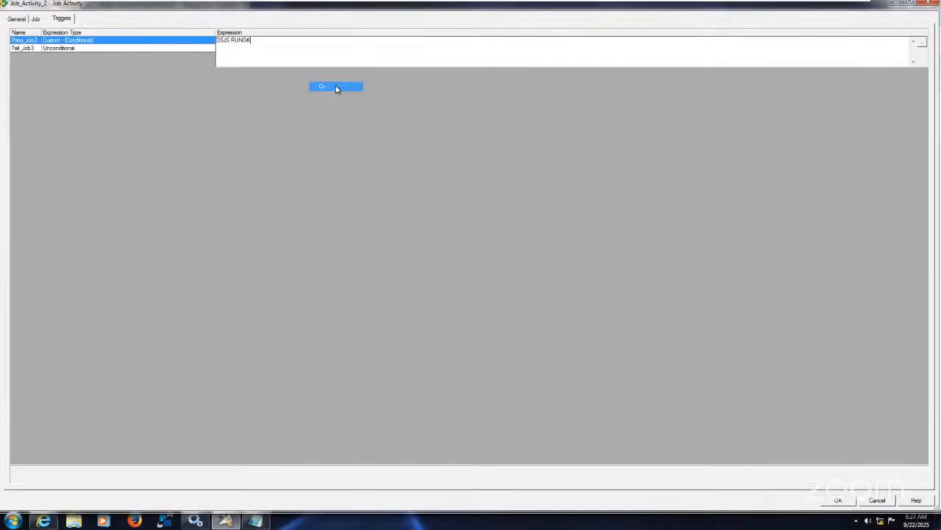
click(921, 42)
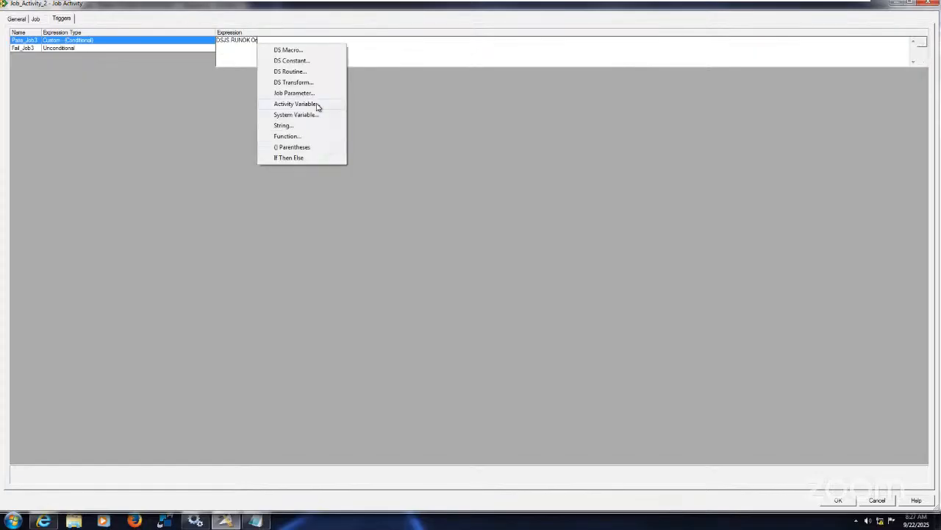
click(310, 61)
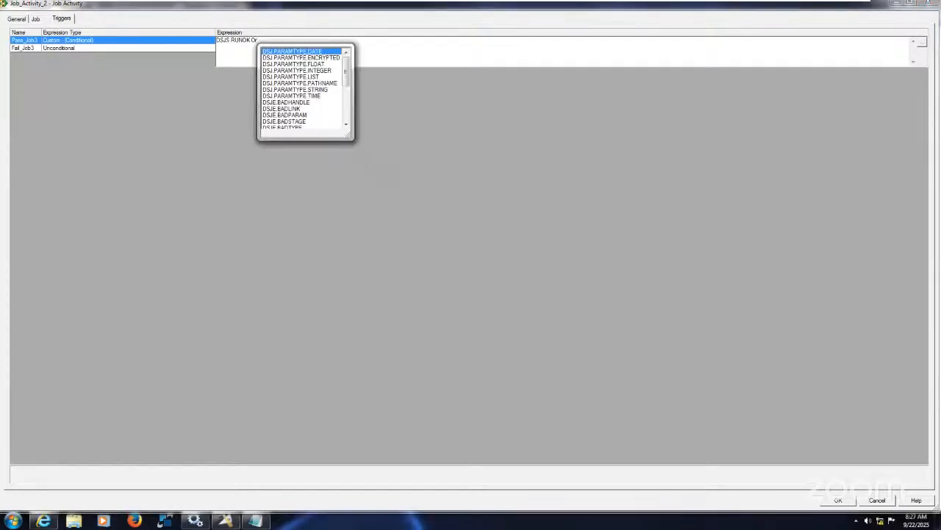
drag(345, 138, 509, 295)
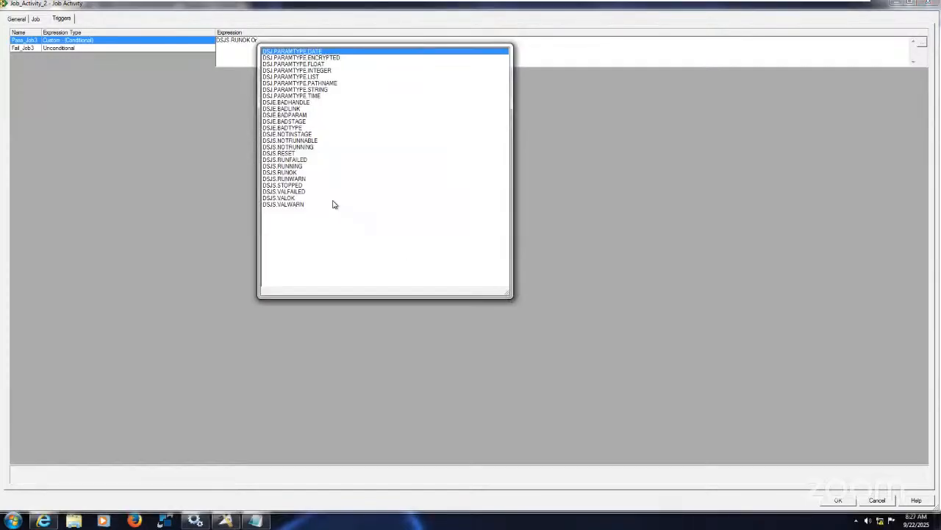
click(299, 179)
double_click(300, 179)
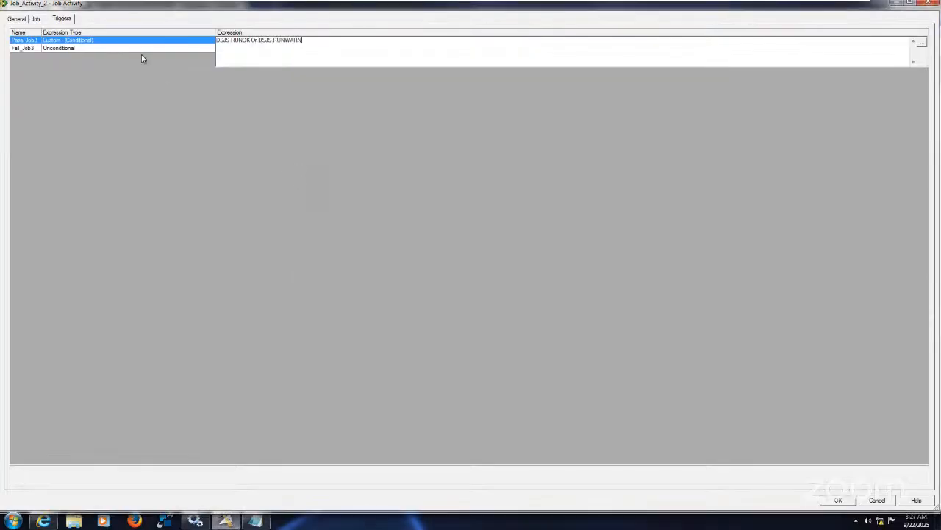
Set the Fail_Job3 trigger's expression type to Failed - (Conditional) and accept the activity's properties
click(142, 53)
click(142, 50)
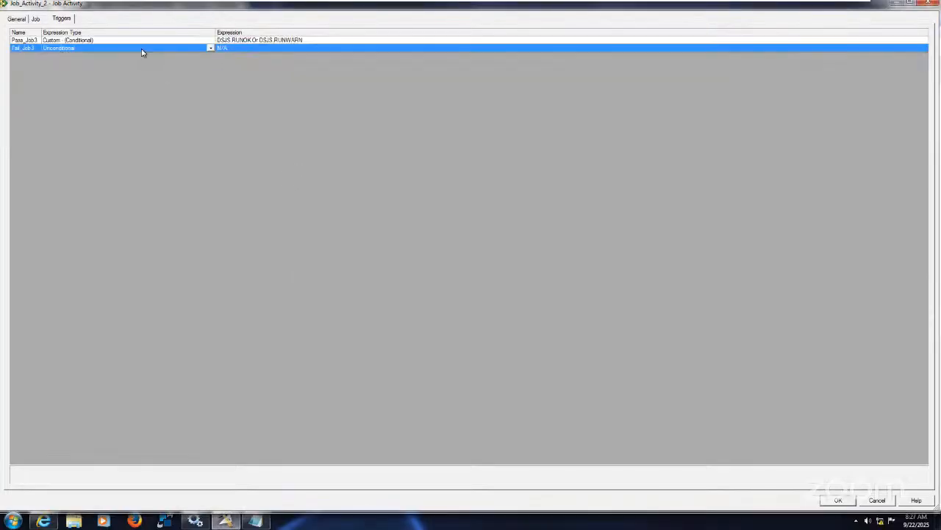
click(143, 50)
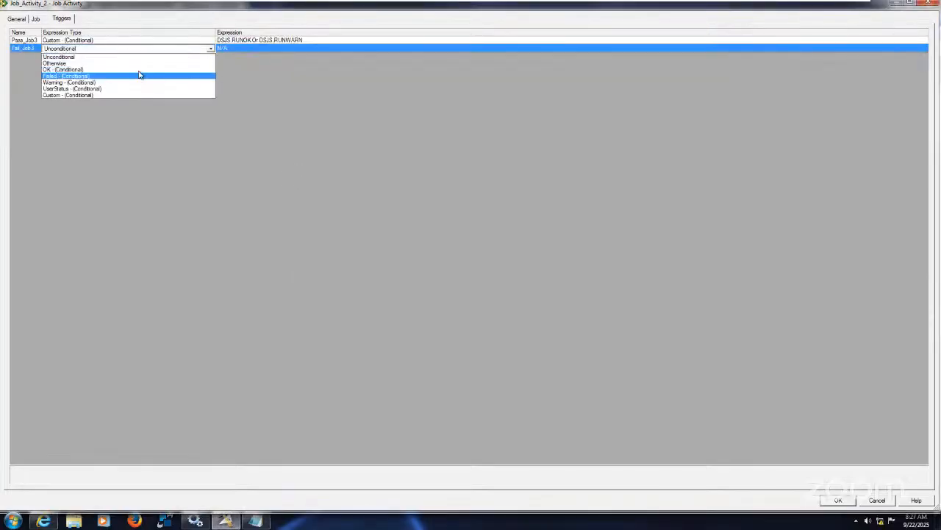
click(83, 75)
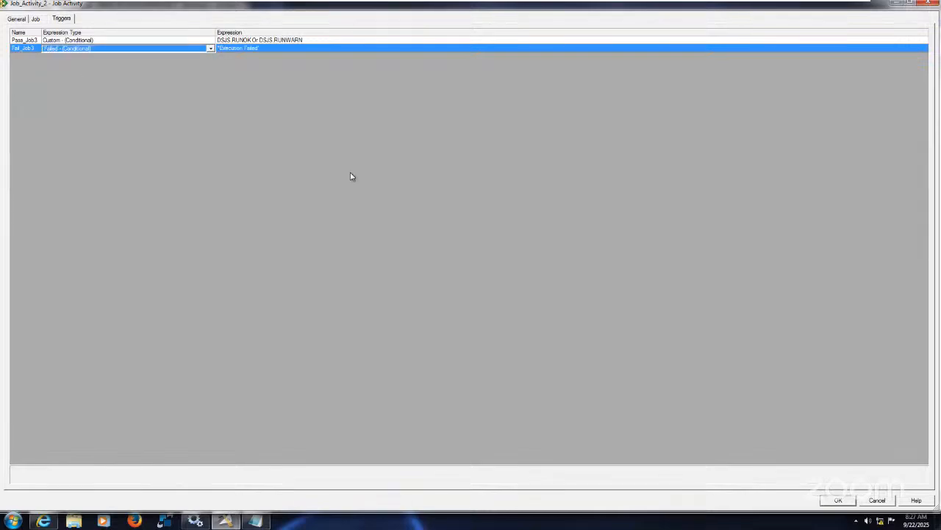
click(837, 500)
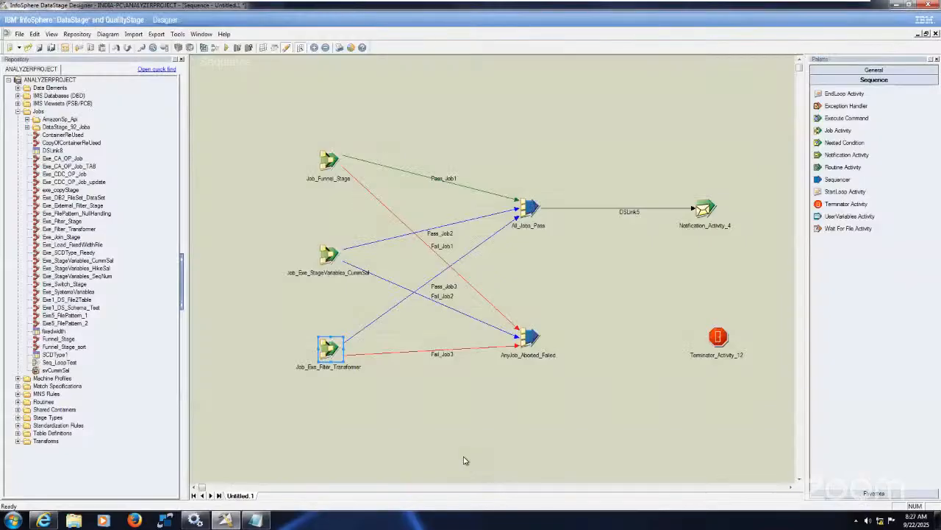
Check the mode setting of the All_Jobs_Pass sequencer and close its properties
double_click(530, 210)
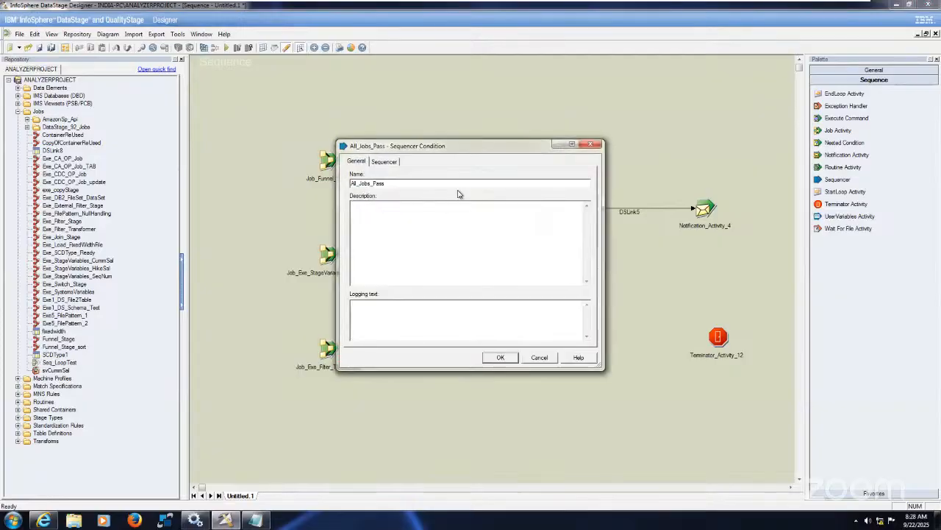
click(382, 163)
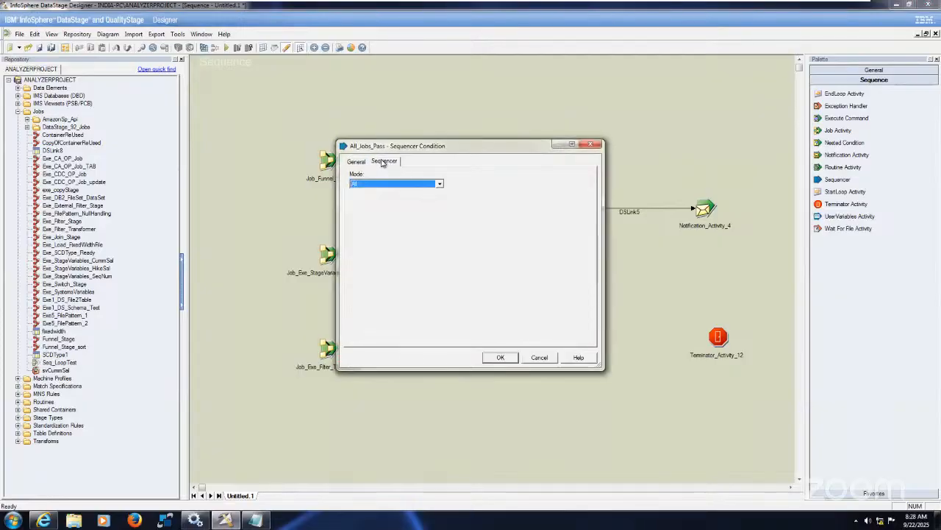
click(440, 184)
click(442, 184)
click(506, 359)
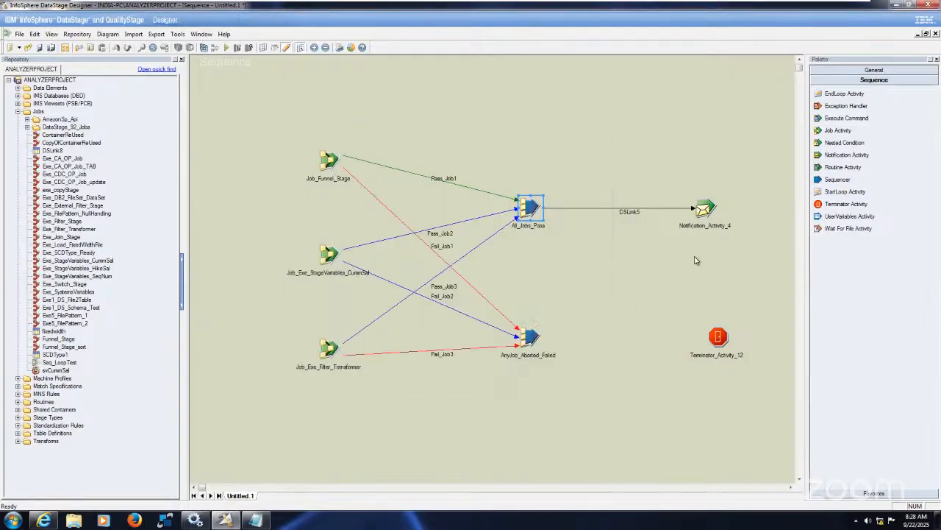
Rename the notification activity Notification_Email_Success
right_click(705, 219)
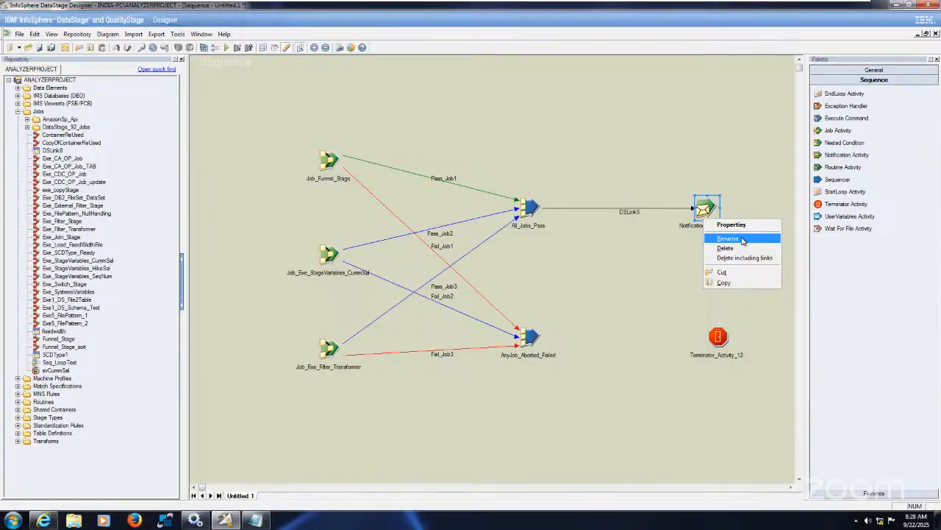
click(728, 239)
click(733, 223)
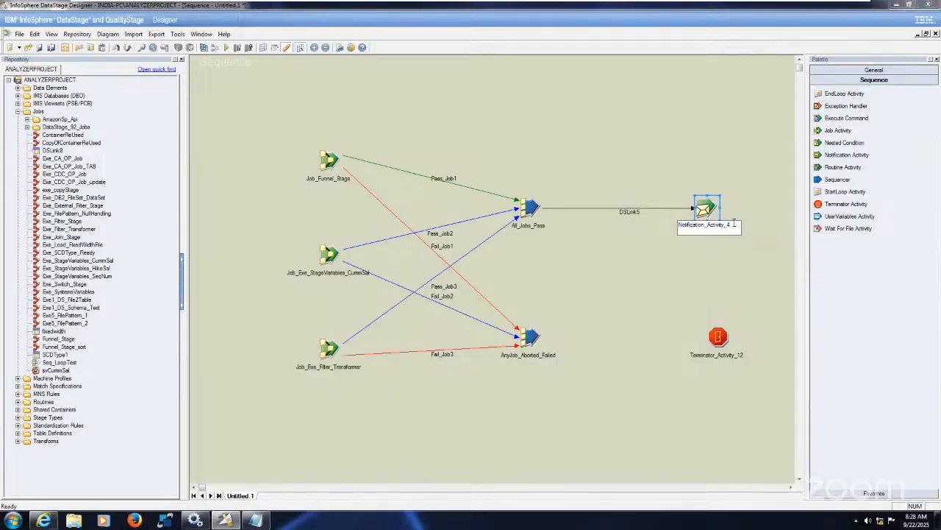
key(BackSpace)
key(BackSpace)
key(BackSpace)
key(BackSpace)
key(BackSpace)
key(BackSpace)
key(BackSpace)
key(BackSpace)
text(Email_Success)
Rename the link between All_Jobs_Pass and the notification activity lnk_All_Ran_File
click(633, 212)
right_click(632, 212)
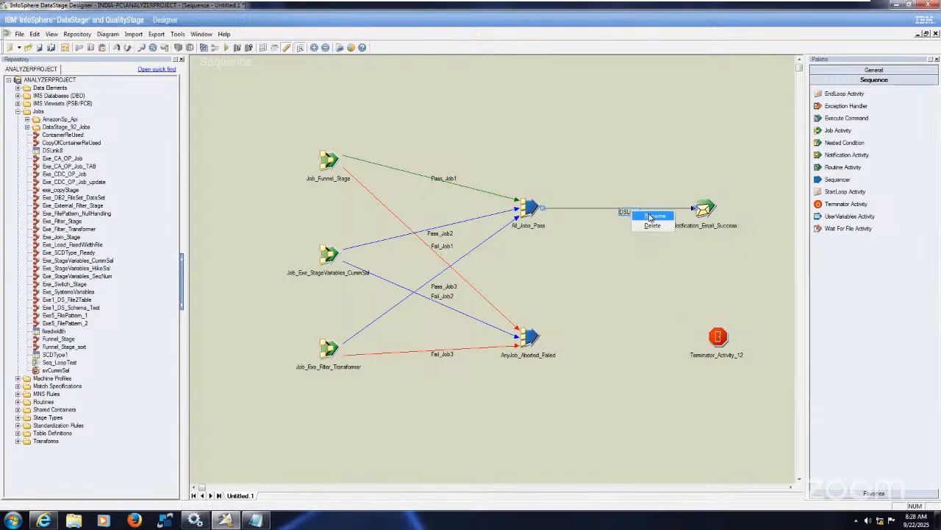
click(650, 217)
text(lnk)
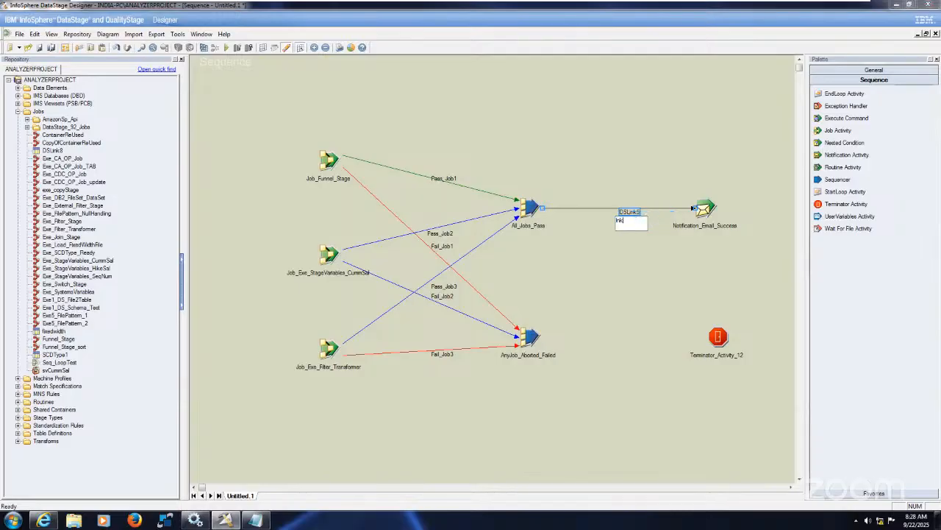
text(_All_Ran_Fie)
key(Return)
Open the email notification settings of Notification_Email_Success and maximize the properties window
click(708, 211)
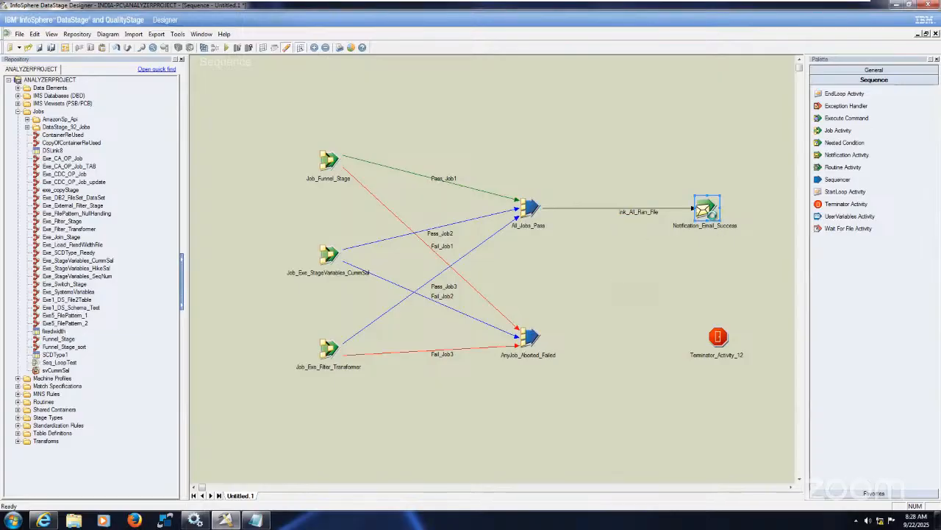
double_click(707, 211)
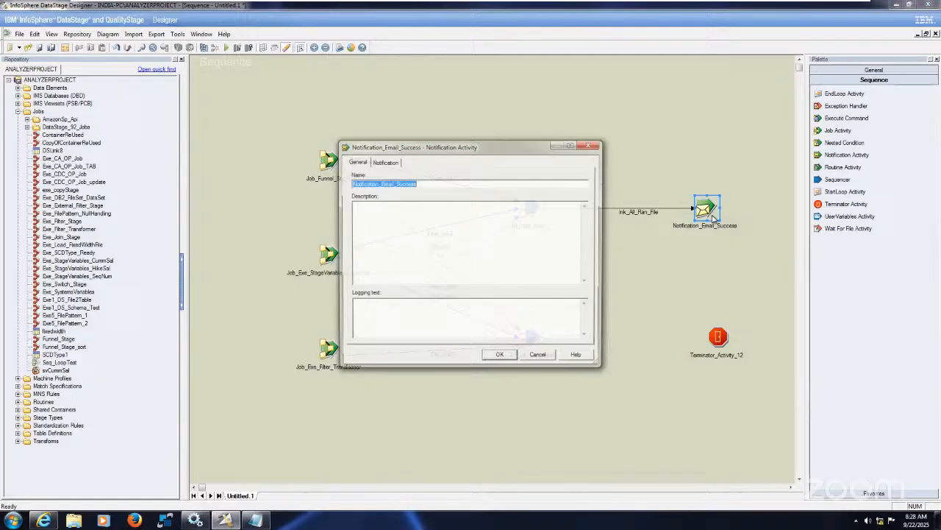
click(390, 161)
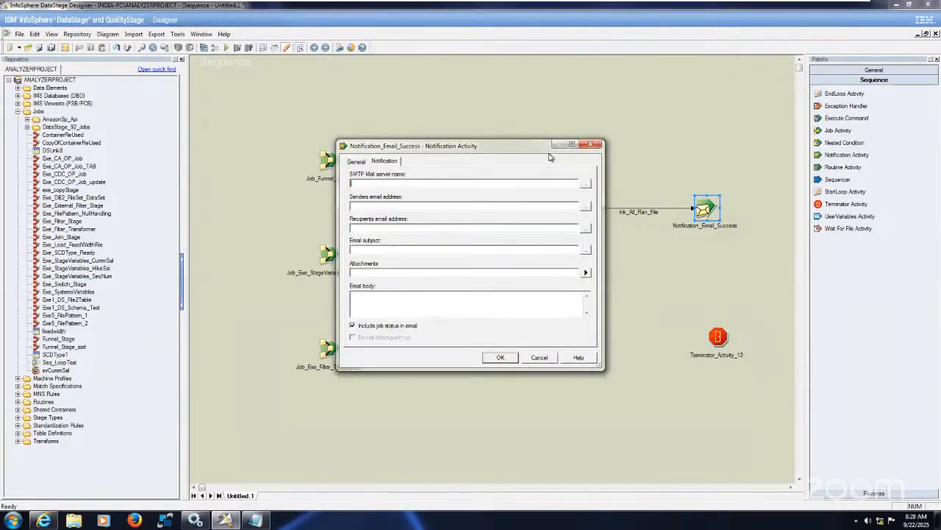
click(572, 144)
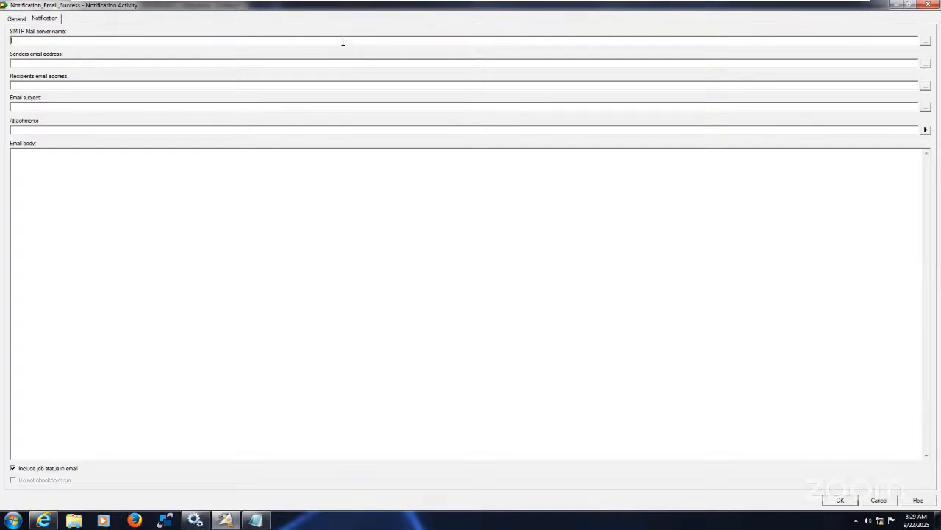
Enter the same notification e-mail address as the SMTP mail server name, sender's address and recipient's address
key(ctrl+a)
key(ctrl+c)
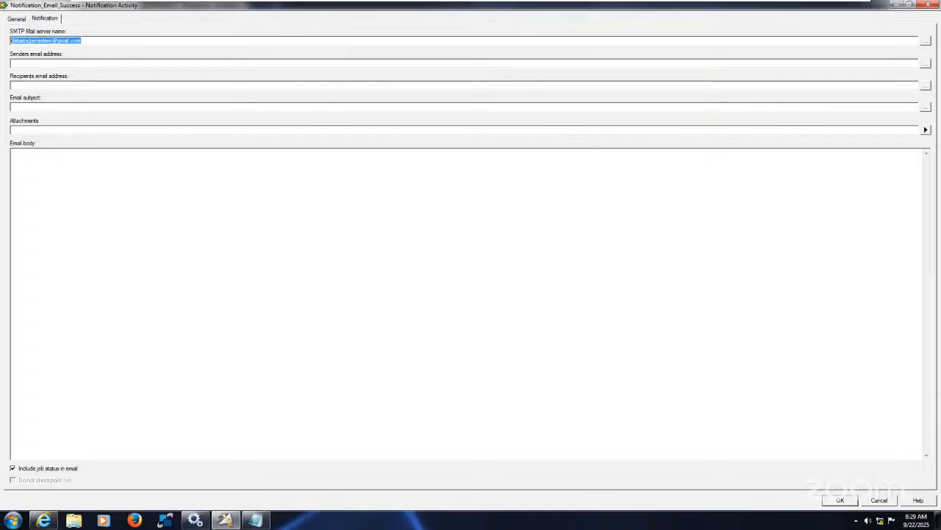
click(222, 64)
key(ctrl+v)
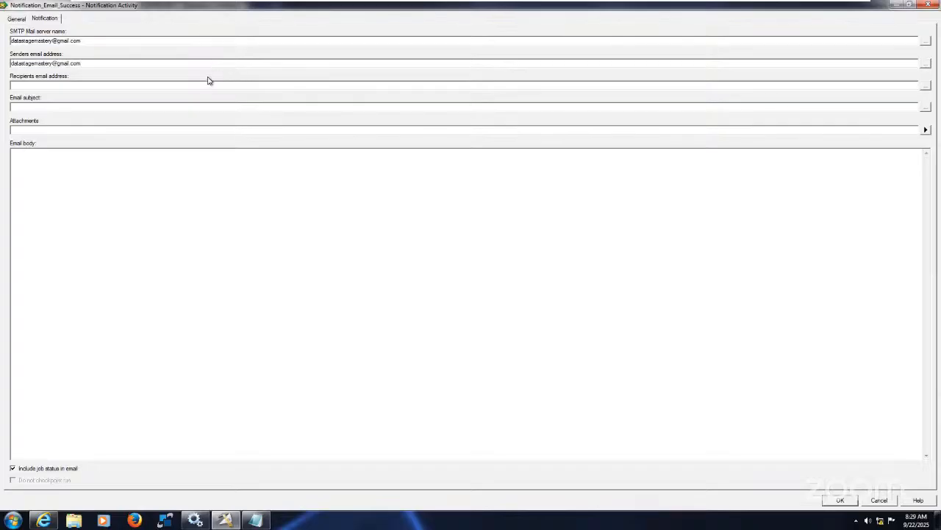
key(ctrl+v)
Set the email subject to "Source to Stage All the Jobs Sucess"
text(A)
text(ll the Job)
text(s Sy)
text(ucce)
text(Stg)
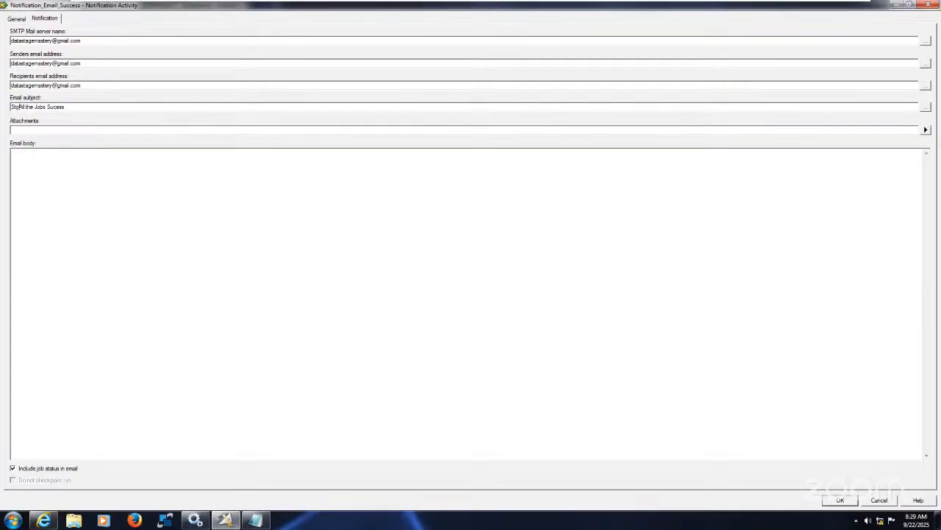
key(BackSpace)
text(age to)
key(BackSpace)
key(BackSpace)
key(BackSpace)
key(BackSpace)
text(Source t)
text(o Stage)
Write the email body "Hello all," followed by "All the Source to Staging Area jobs completed" and accept the notification settings
text(a)
text(l,)
key(BackSpace)
key(BackSpace)
text(Allth)
key(BackSpace)
key(BackSpace)
text(the Source to)
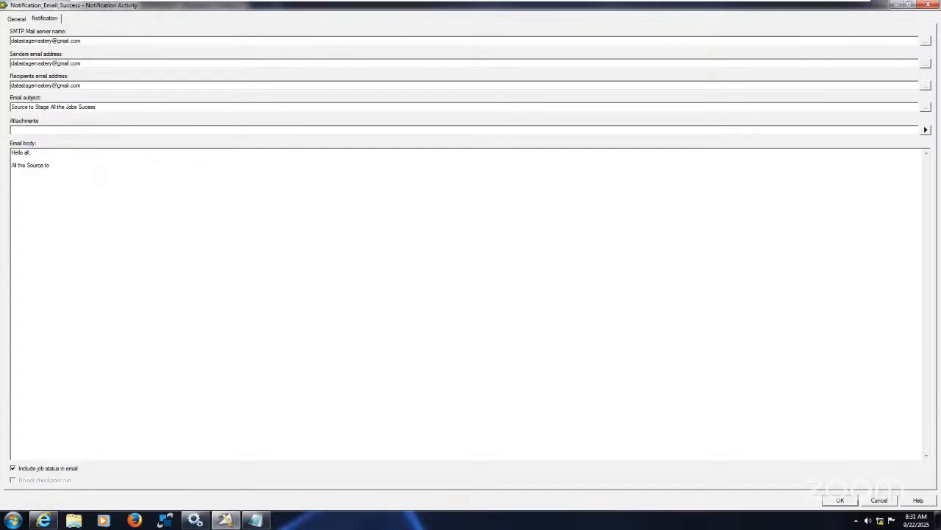
text( Staging Area jobs go)
key(BackSpace)
key(BackSpace)
text(completed)
click(841, 501)
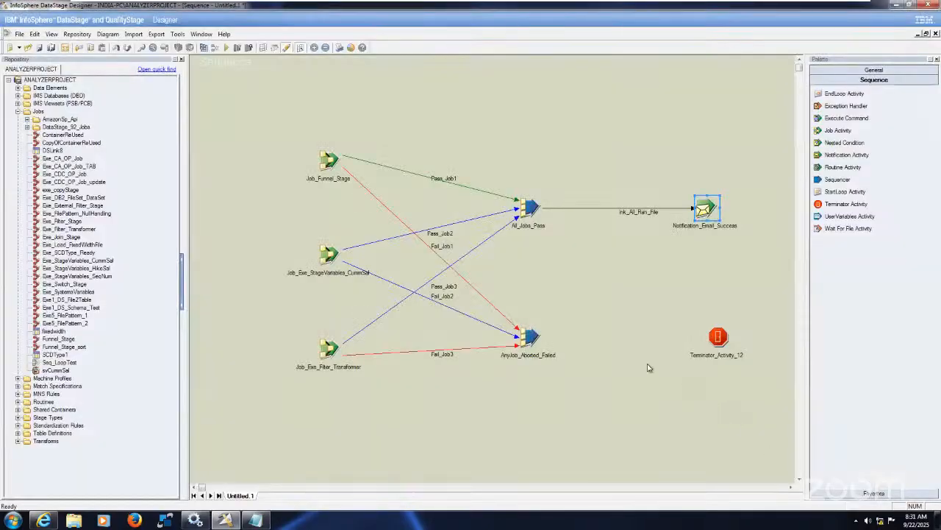
Link AnyJob_Aborted_Failed to the terminator activity and set the sequencer's mode to Any
drag(540, 340, 716, 338)
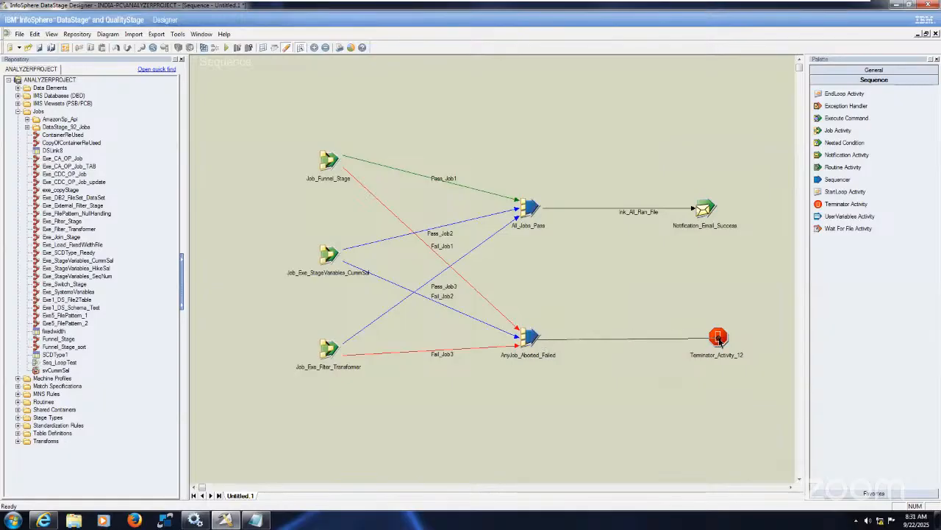
double_click(522, 343)
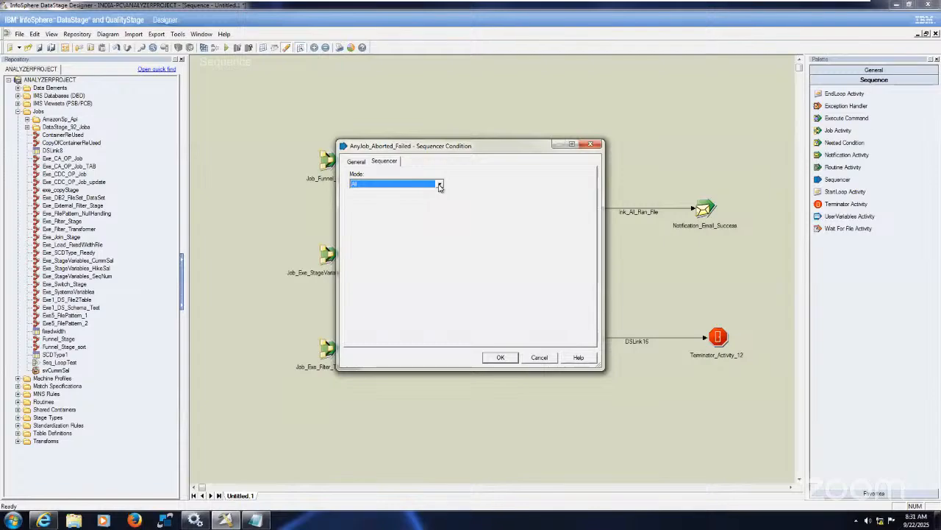
click(439, 184)
click(391, 198)
click(506, 357)
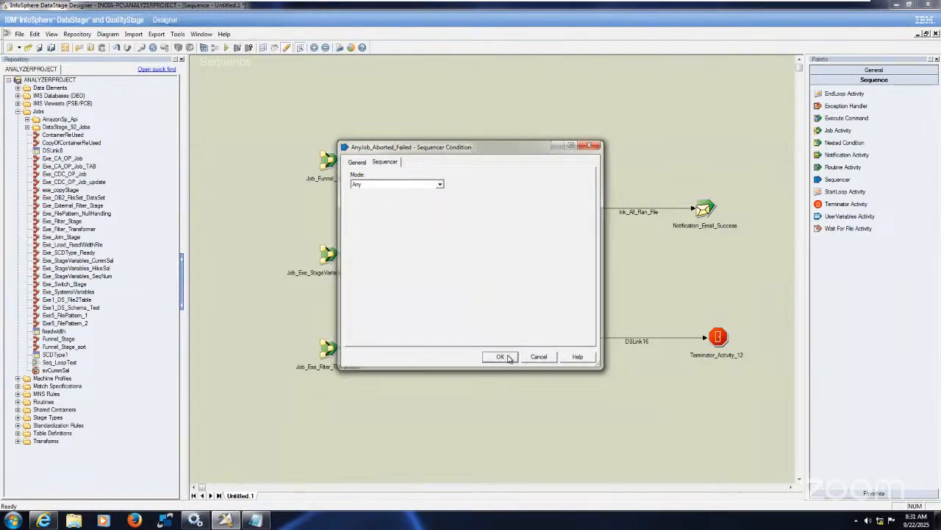
Rename the terminator activity Terminator_Activity_Failed
right_click(725, 344)
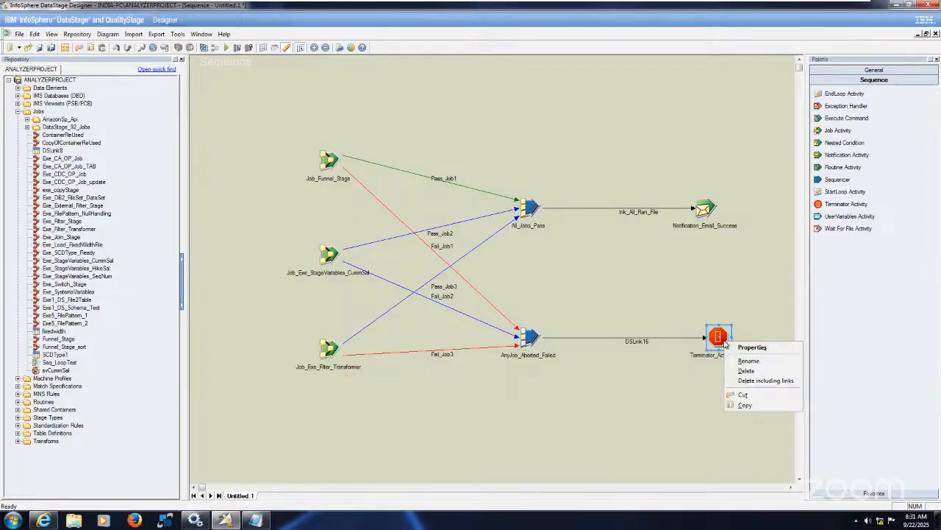
click(746, 297)
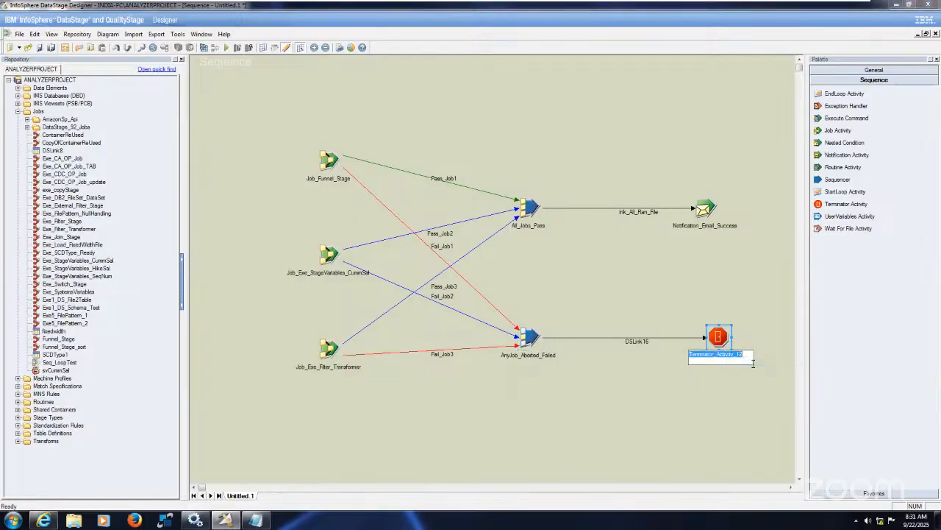
click(750, 357)
key(BackSpace)
key(BackSpace)
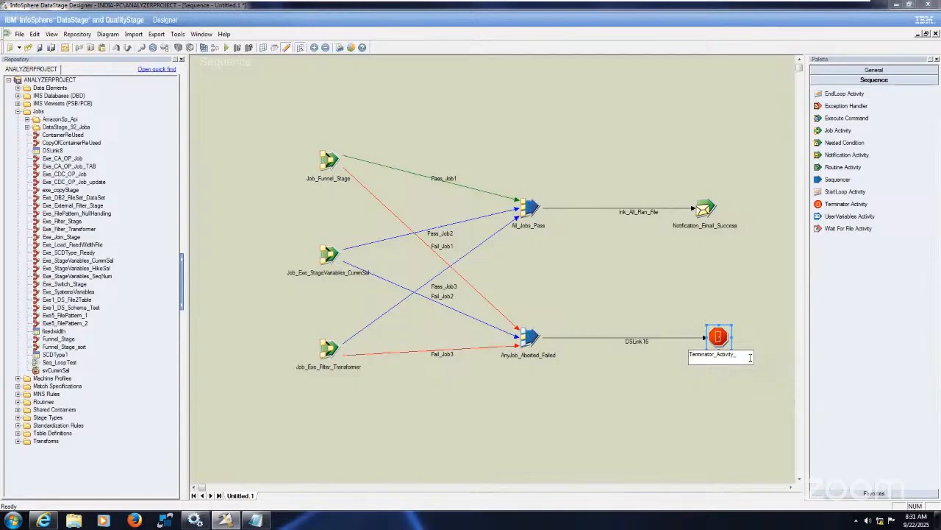
text(Failed)
Rename the link between AnyJob_Aborted_Failed and the terminator activity lnk_Job_Failed
right_click(637, 344)
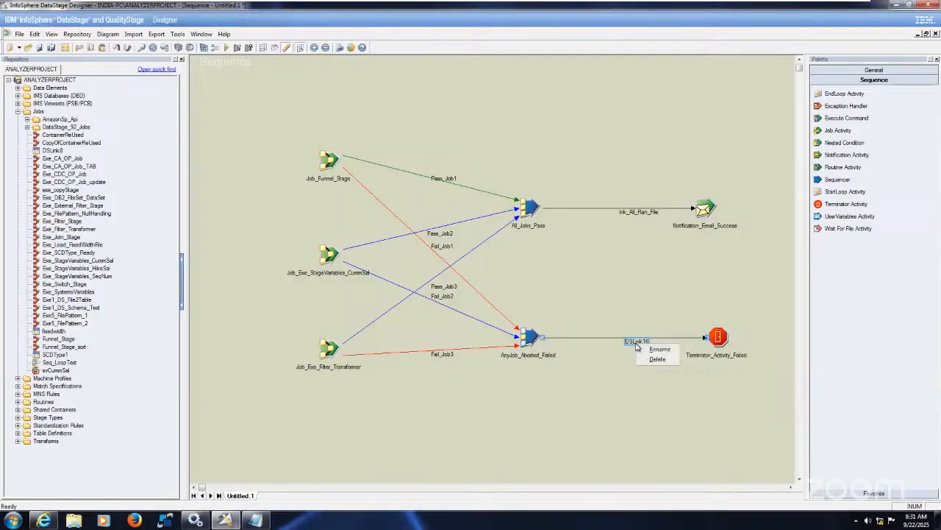
click(657, 348)
text(lnk)
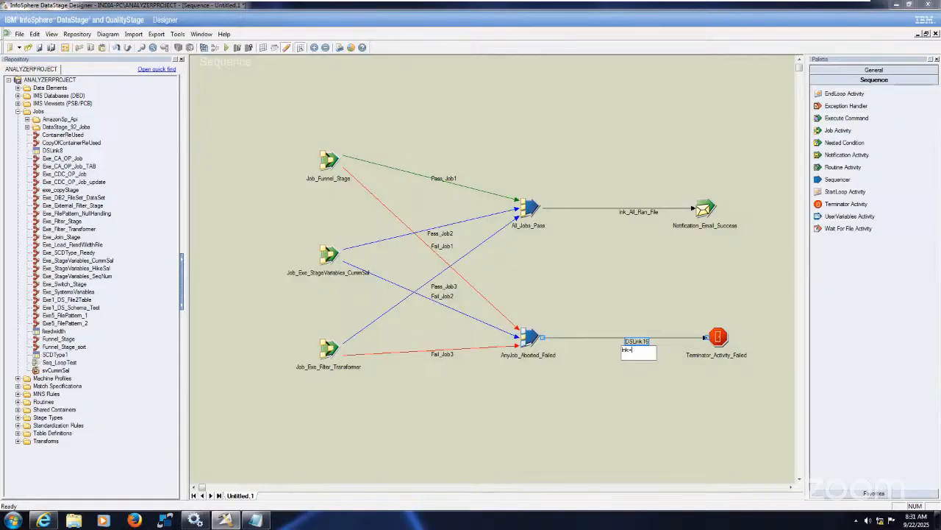
text(_Job_Failed)
click(659, 401)
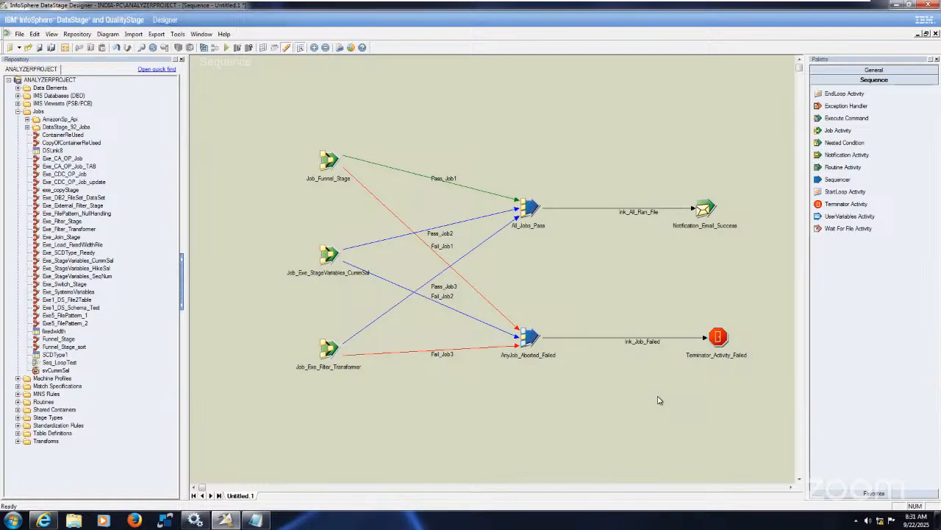
Save the sequence job as JobSequecne_Parallel in the Jobs folder
click(40, 48)
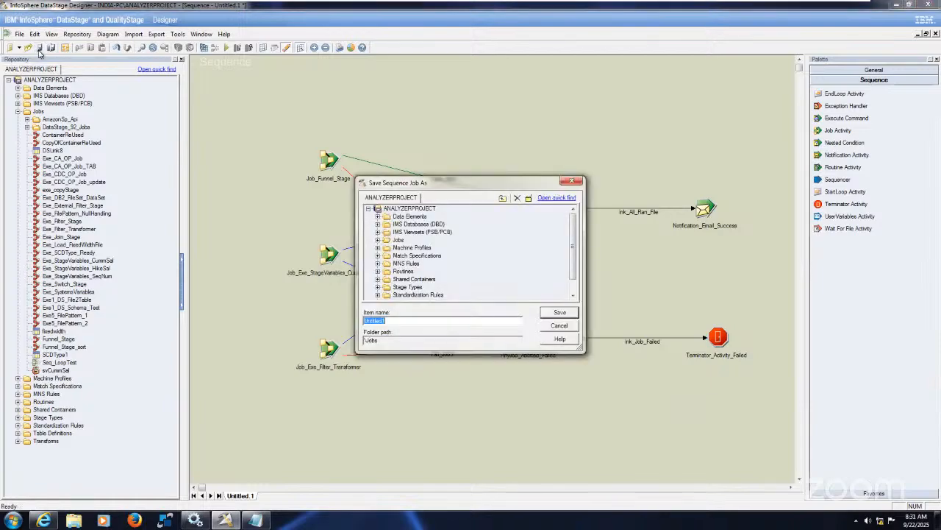
click(397, 240)
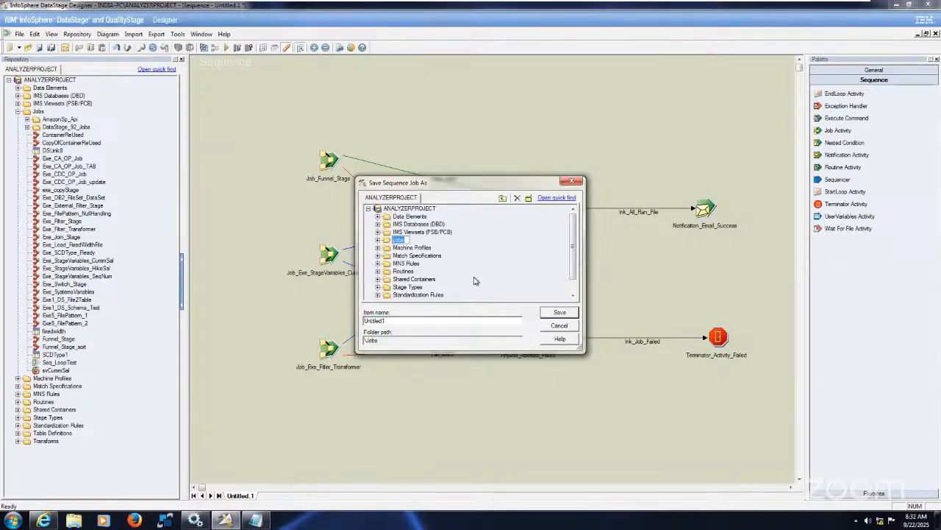
click(378, 240)
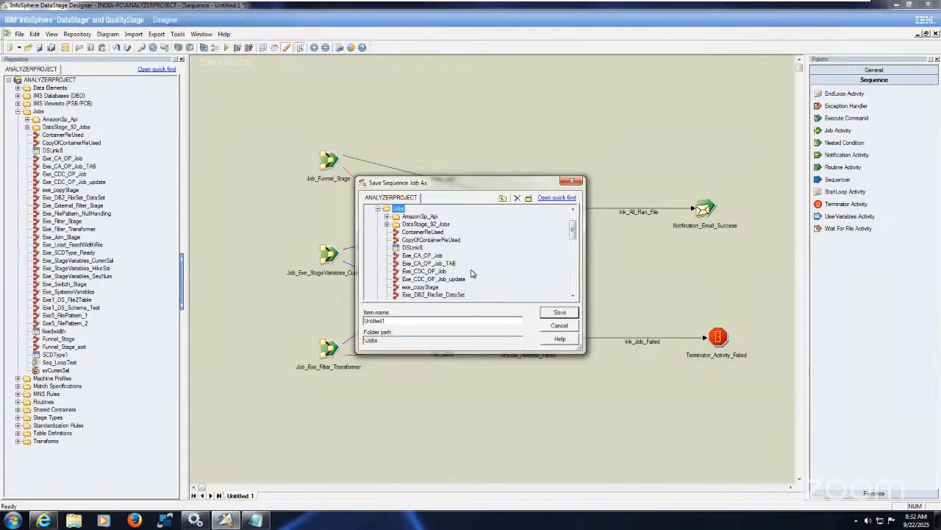
mouse_move(472, 274)
click(456, 318)
key(BackSpace)
key(BackSpace)
key(BackSpace)
key(BackSpace)
key(BackSpace)
key(BackSpace)
key(BackSpace)
key(BackSpace)
key(BackSpace)
text(Job)
text(Seque)
text(nc)
text(_Parallel)
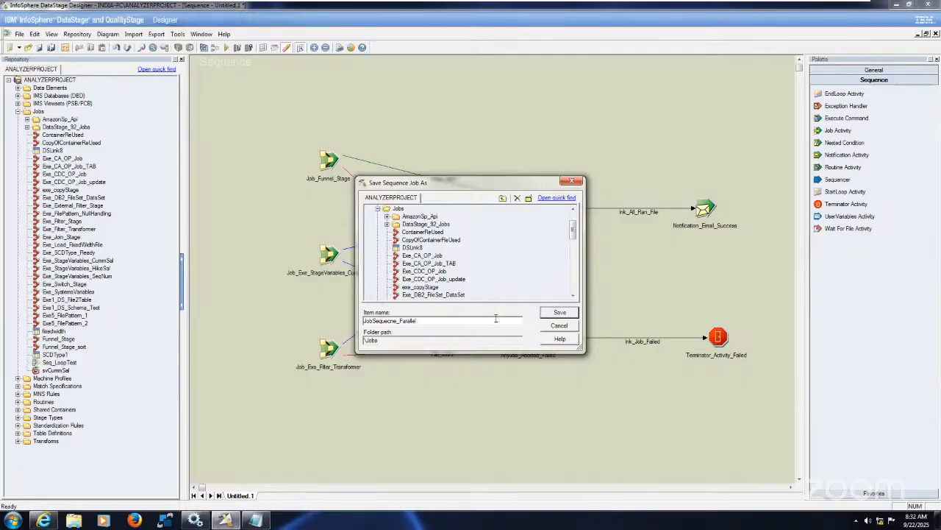
click(560, 313)
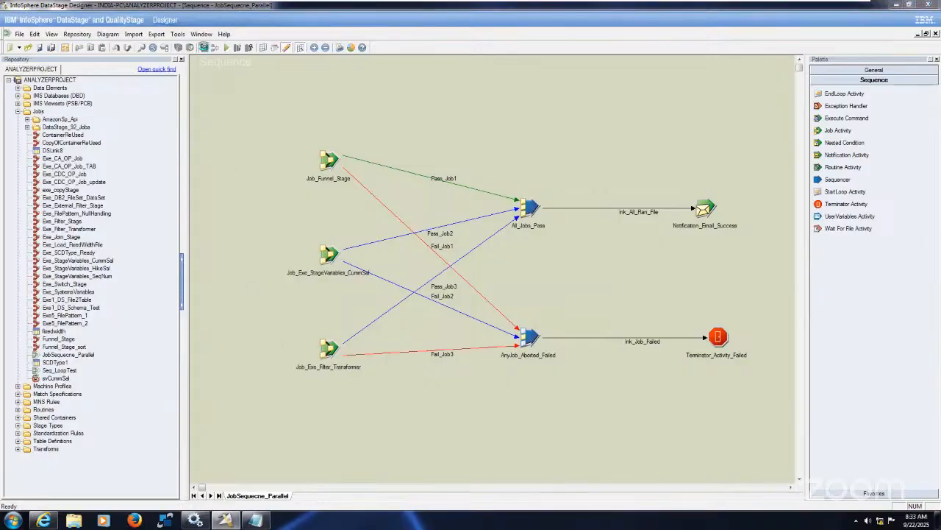
Compile the sequence job, read the detailed compilation output and close the compile results
click(203, 47)
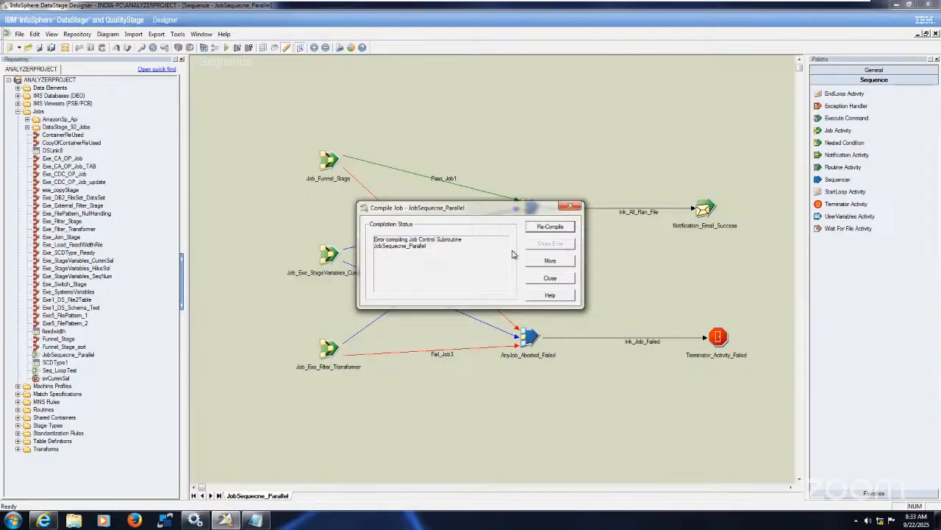
click(550, 262)
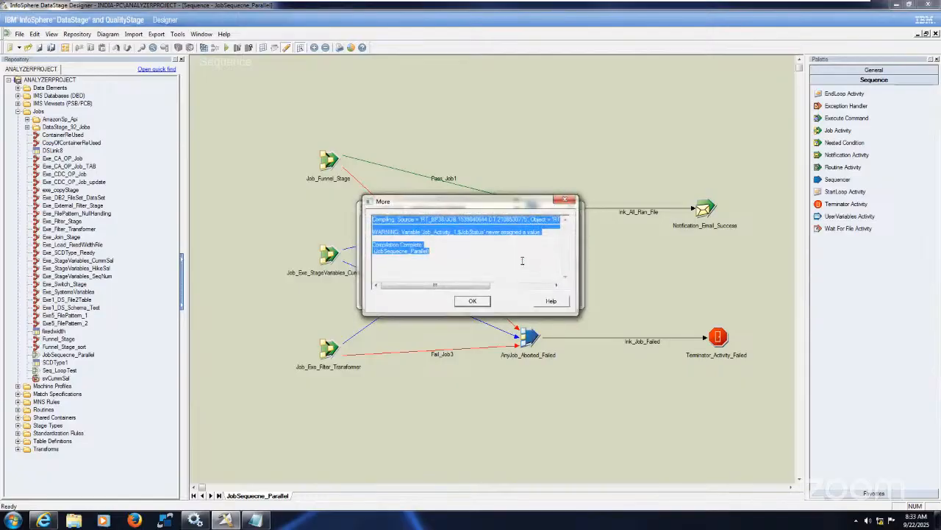
click(522, 260)
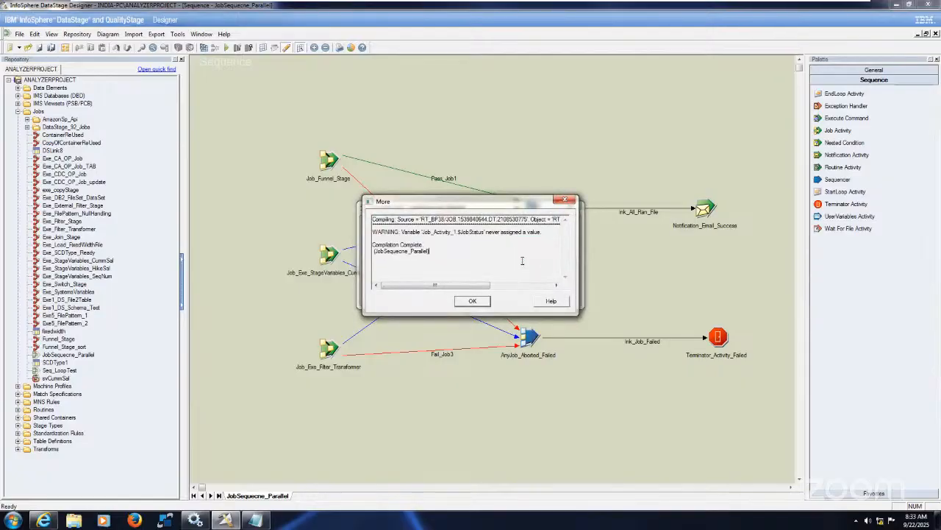
right_click(486, 285)
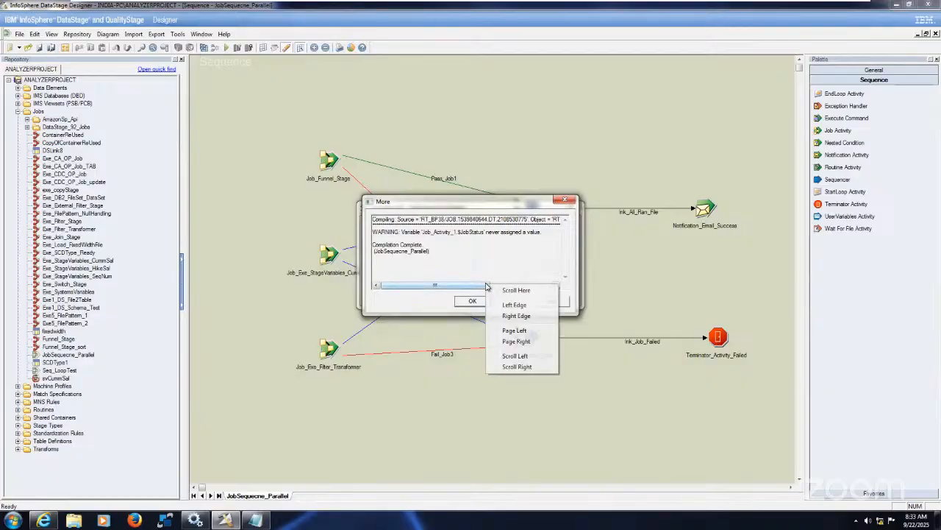
click(478, 289)
drag(478, 289, 443, 293)
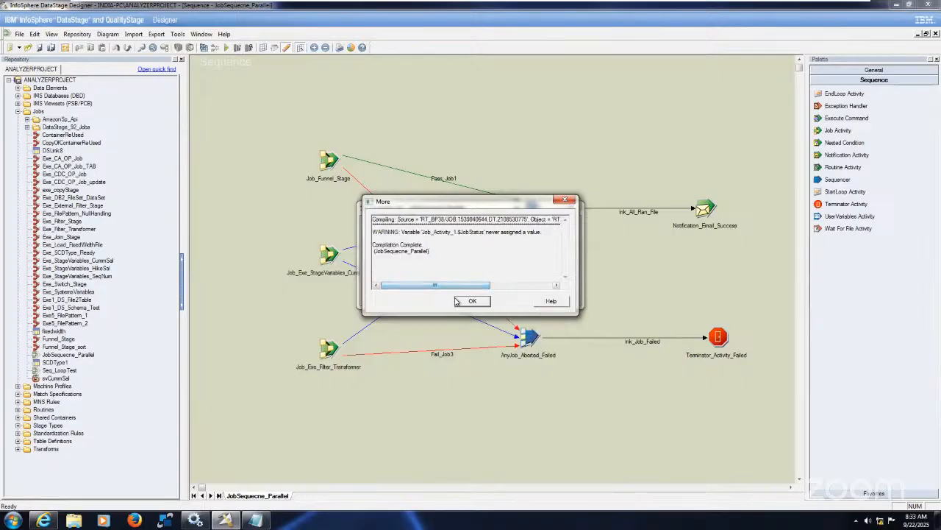
click(476, 308)
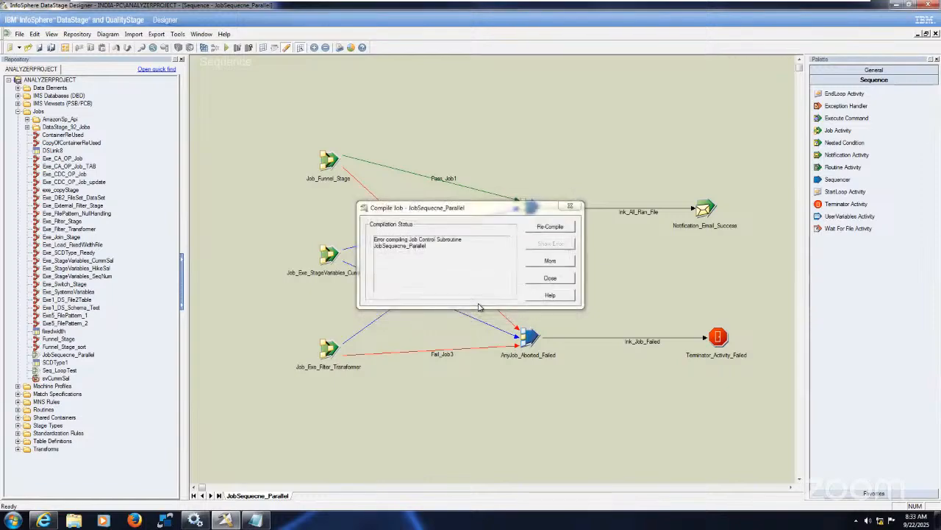
click(557, 280)
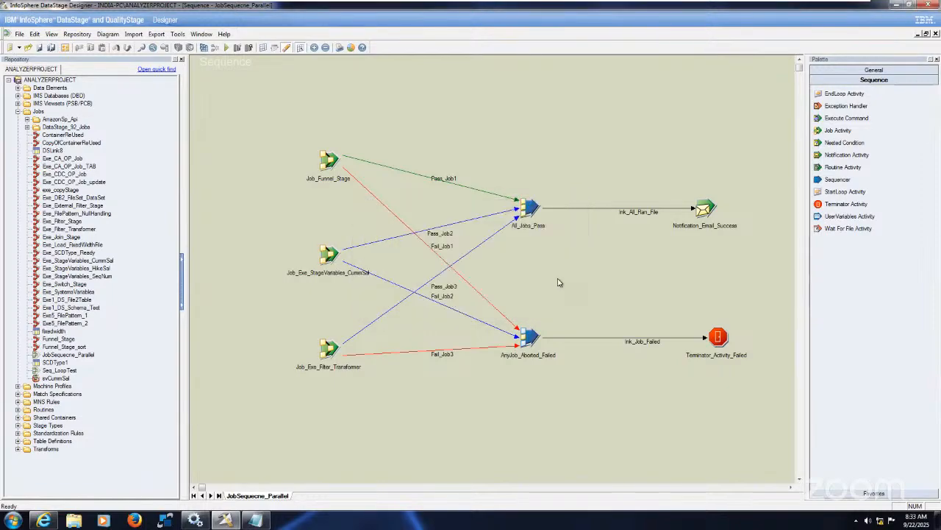
Check the stop-request settings of Terminator_Activity_Failed and close its properties
double_click(719, 337)
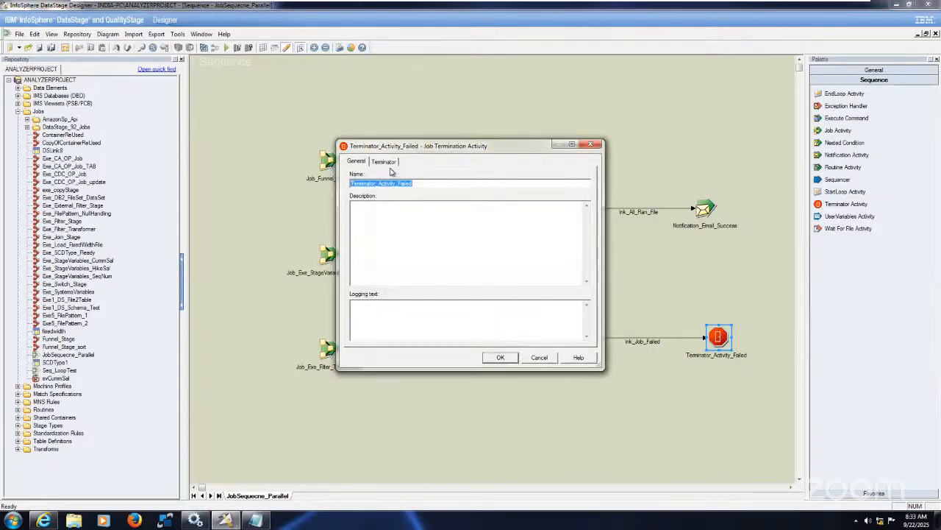
click(384, 162)
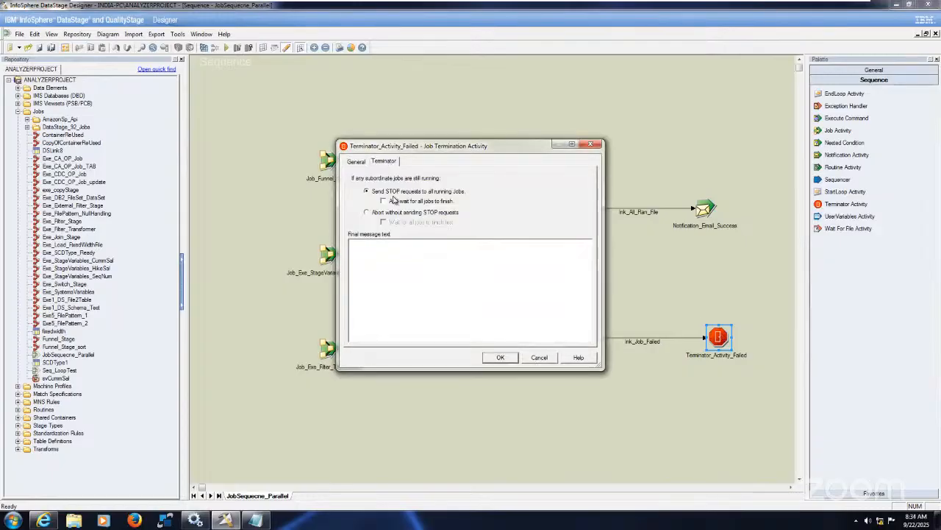
click(502, 358)
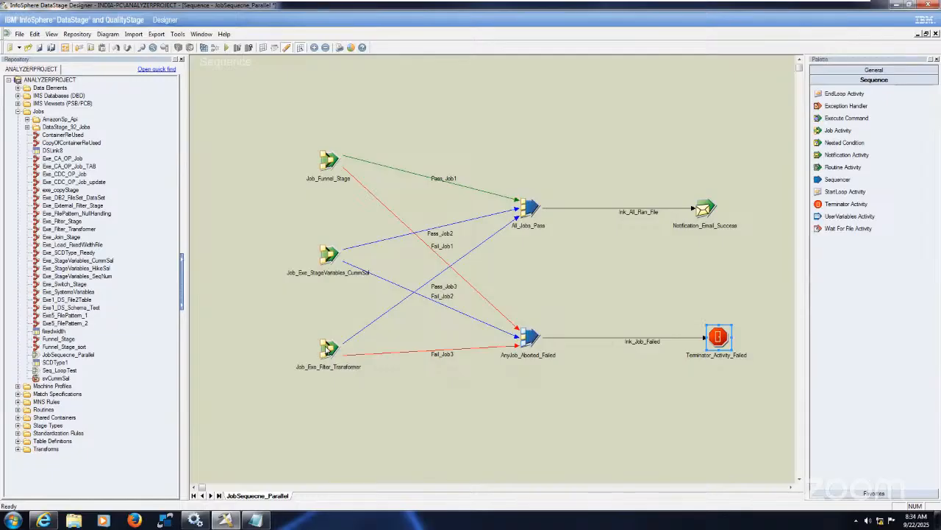
Review the trigger expressions of Job_Exe_Filter_Transformer and close its properties
click(327, 348)
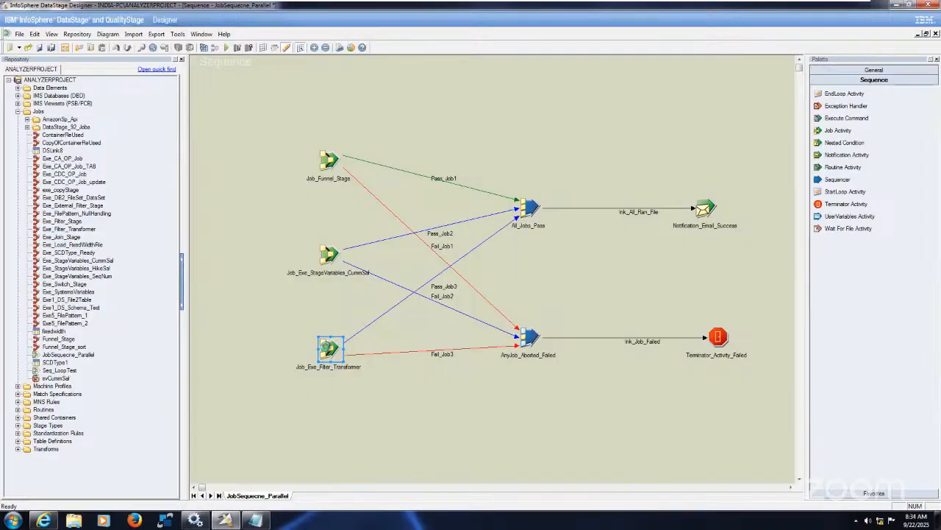
double_click(327, 348)
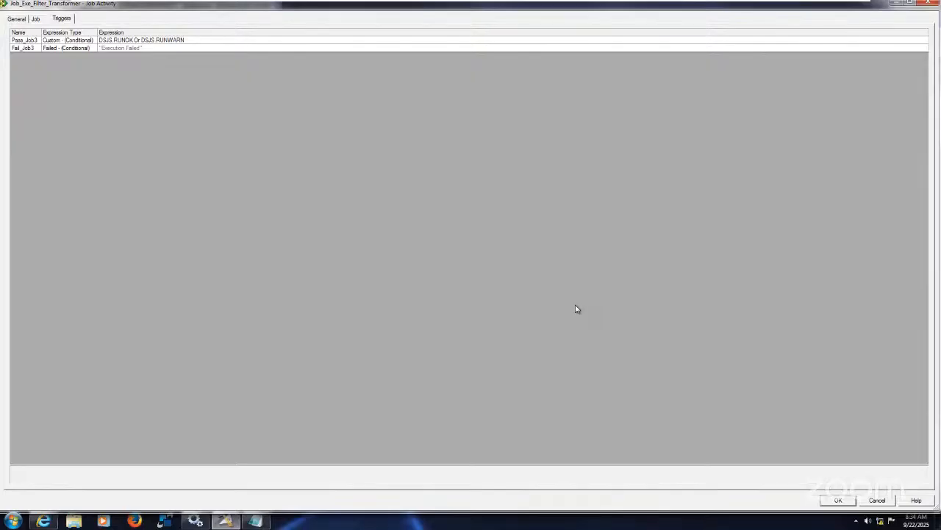
click(838, 499)
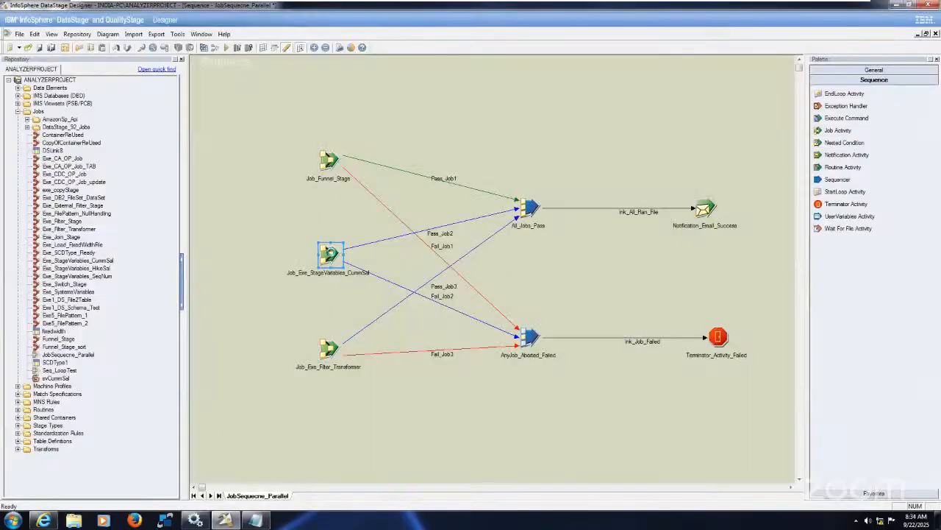
Change the Pass_Job2 trigger expression of Job_Exe_StageVariables_CummSal to Job_Exe_StageVariables_CummSal.$JobStatus <=2, using the activity variable
double_click(331, 254)
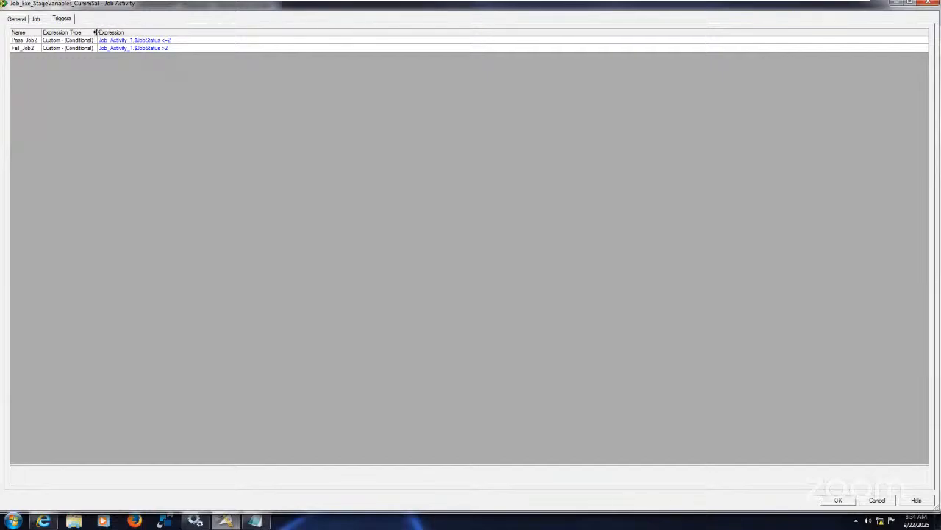
drag(96, 33, 116, 32)
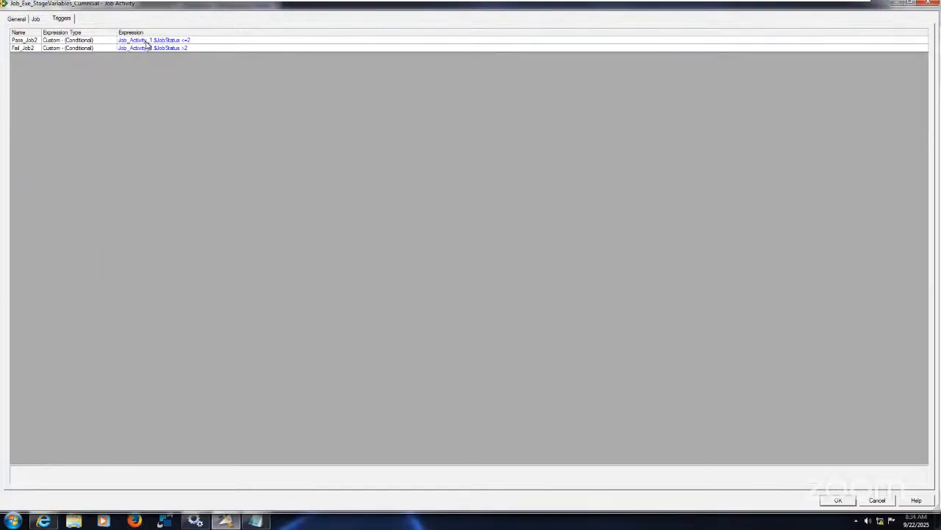
click(146, 42)
click(153, 41)
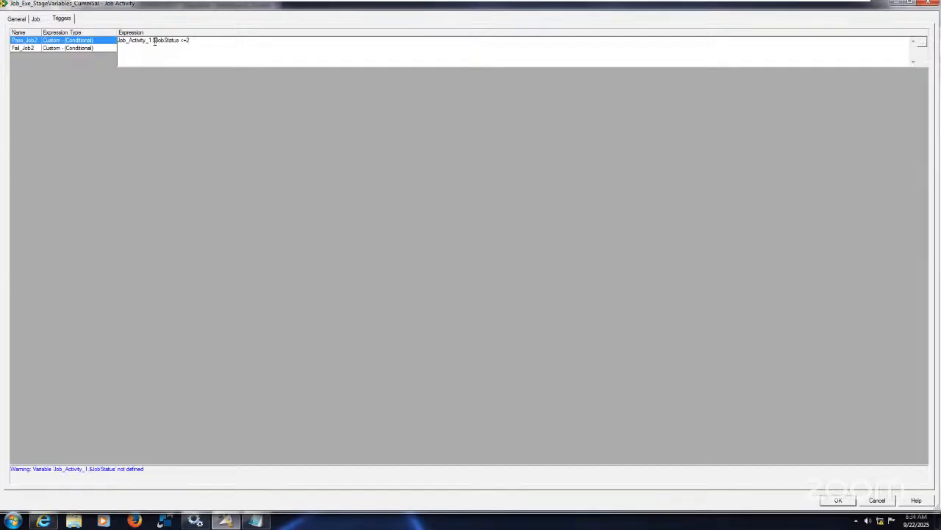
double_click(154, 42)
click(921, 42)
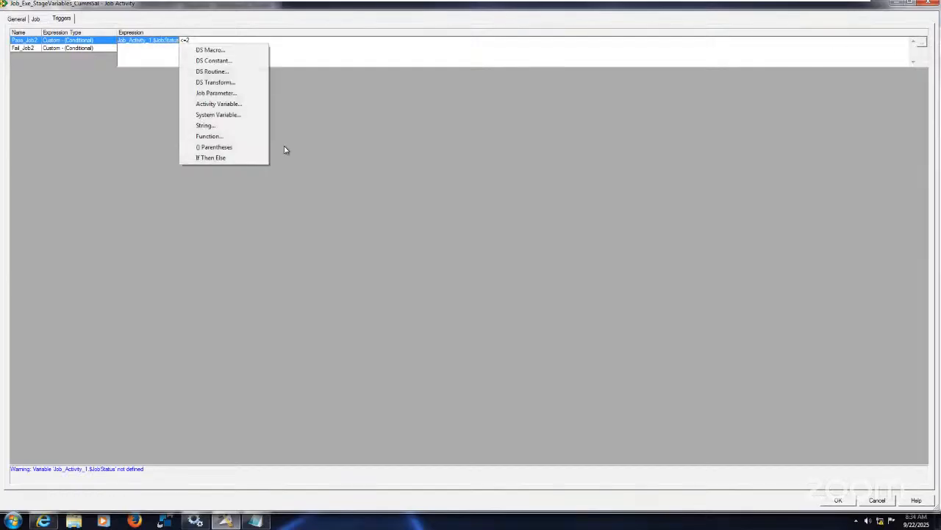
click(230, 104)
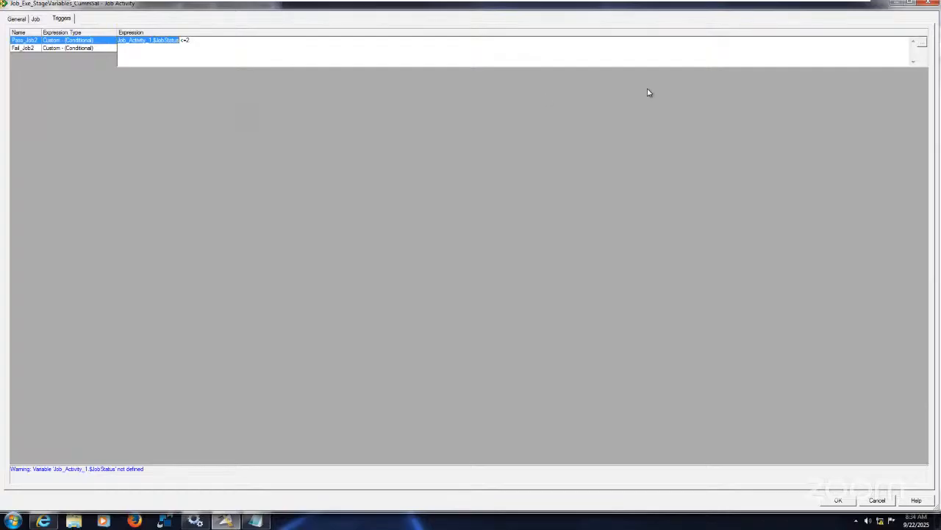
double_click(923, 46)
click(923, 45)
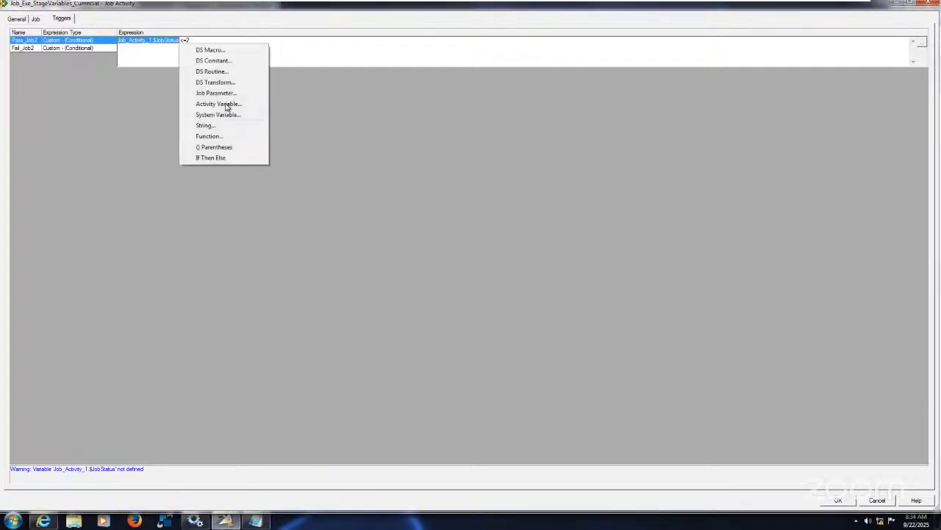
click(226, 105)
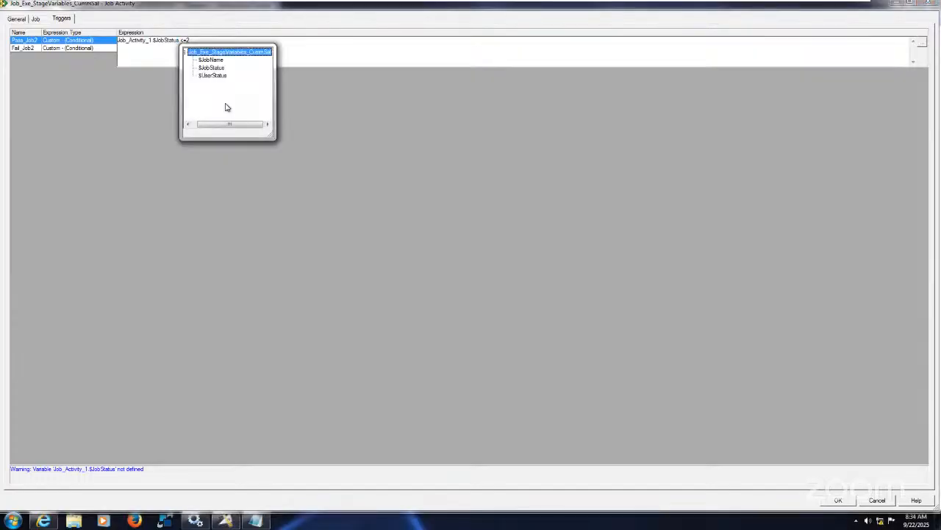
double_click(212, 68)
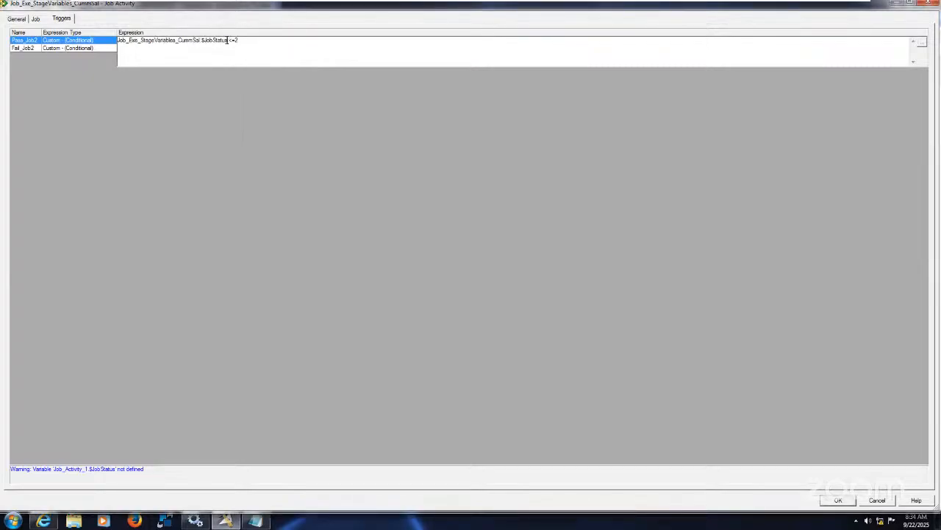
Copy the corrected variable into the Fail_Job2 expression to make it Job_Exe_StageVariables_CummSal.$JobStatus >2, and accept the activity's properties
drag(228, 41, 117, 40)
key(ctrl+c)
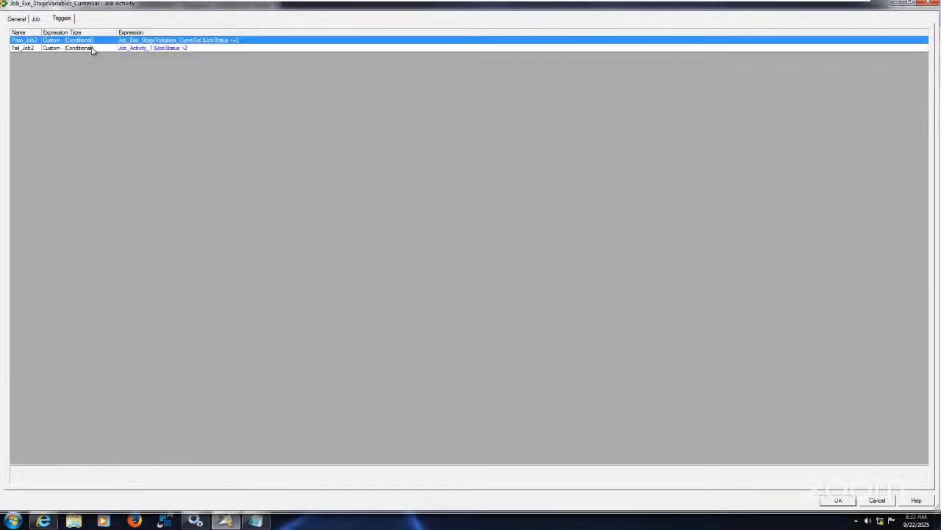
click(185, 50)
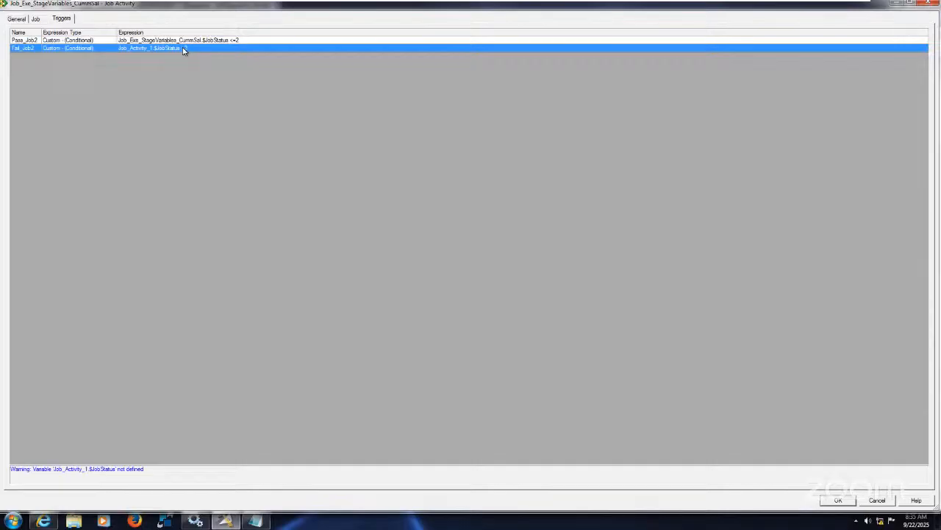
click(183, 47)
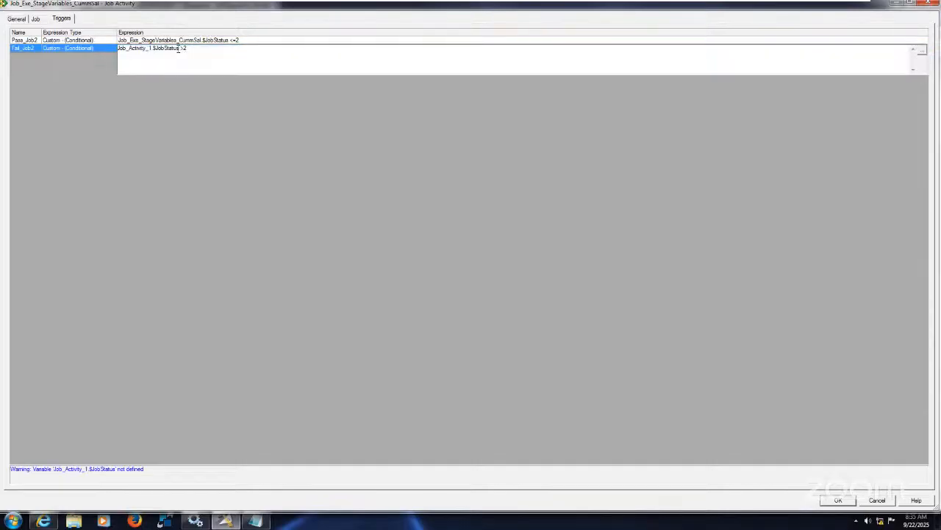
right_click(178, 48)
click(171, 48)
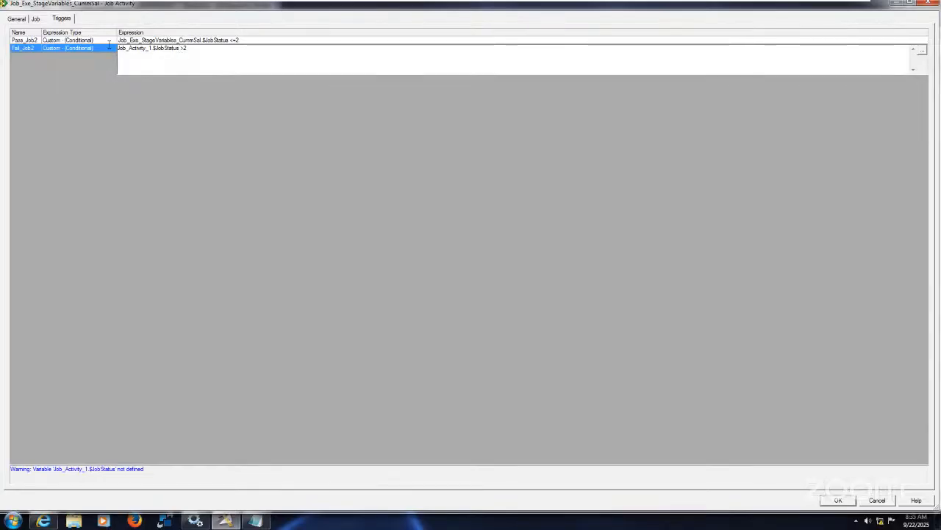
drag(118, 48, 179, 49)
right_click(179, 50)
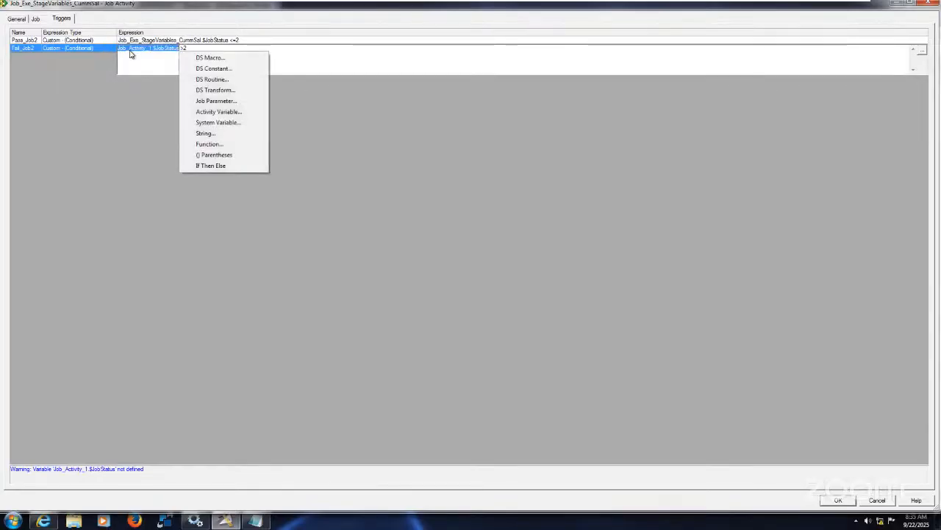
click(129, 50)
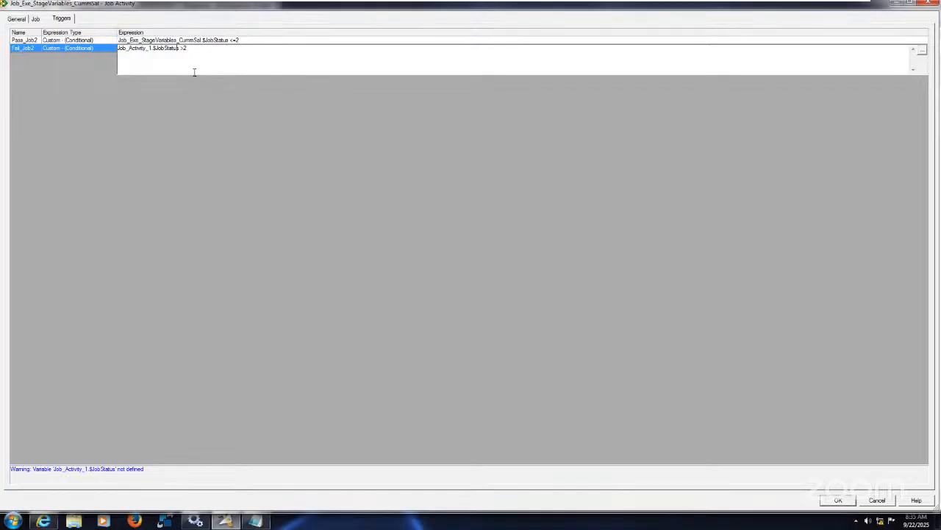
key(BackSpace)
key(BackSpace)
key(BackSpace)
key(BackSpace)
key(BackSpace)
key(BackSpace)
key(BackSpace)
key(BackSpace)
key(BackSpace)
key(BackSpace)
key(BackSpace)
key(BackSpace)
key(BackSpace)
key(BackSpace)
key(BackSpace)
key(BackSpace)
key(BackSpace)
key(BackSpace)
key(BackSpace)
key(BackSpace)
key(ctrl+v)
key(BackSpace)
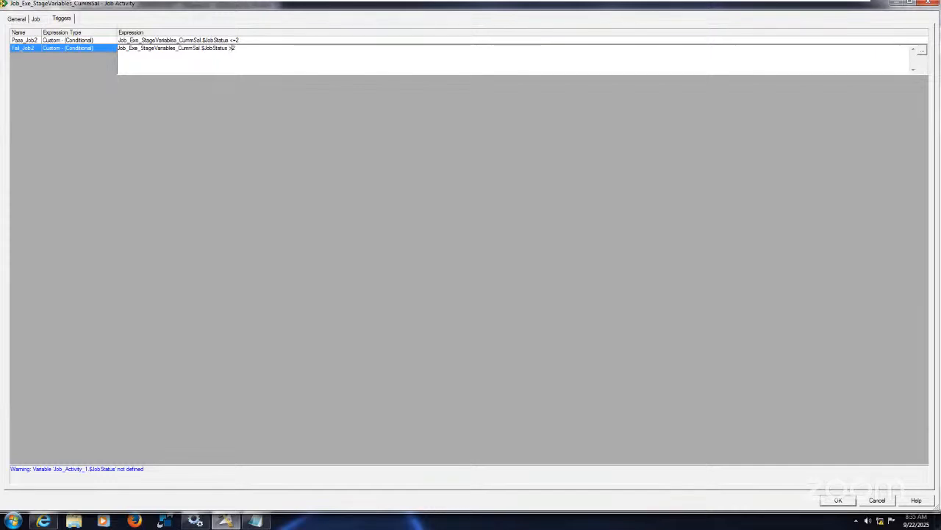
key(Right)
key(Return)
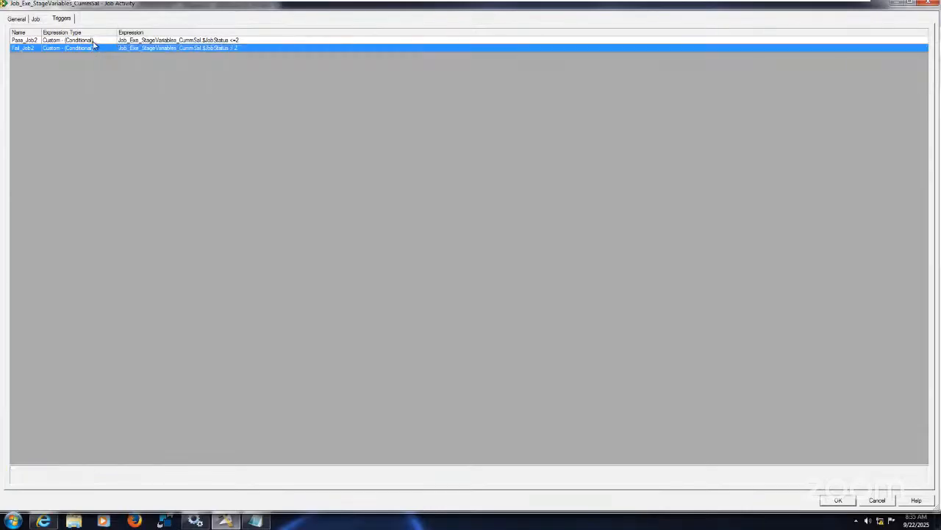
click(93, 42)
click(99, 49)
click(837, 501)
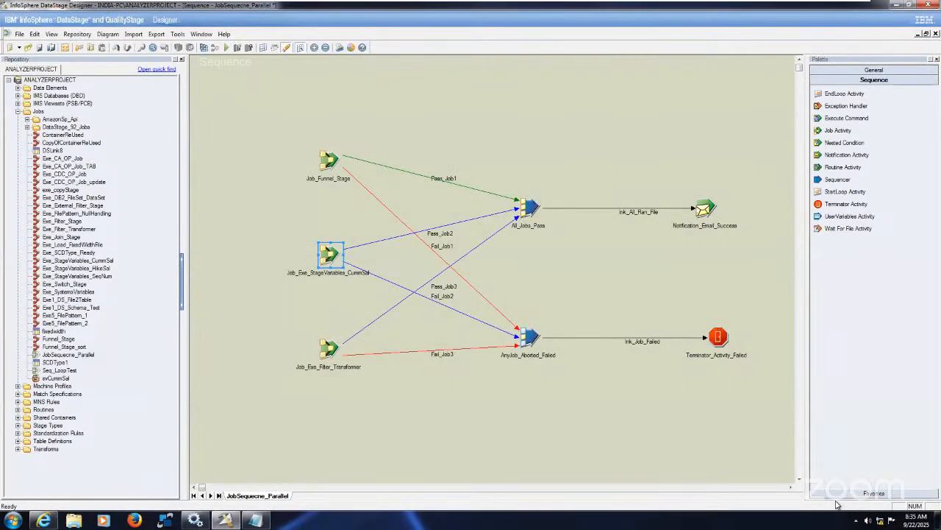
Compile JobSequecne_Parallel, saving the modified job first, and close the compile results
click(205, 47)
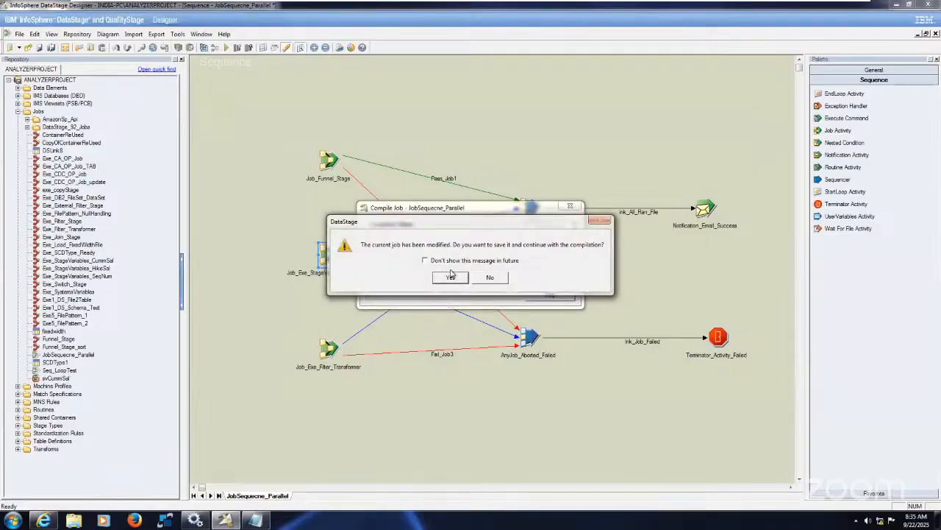
click(454, 276)
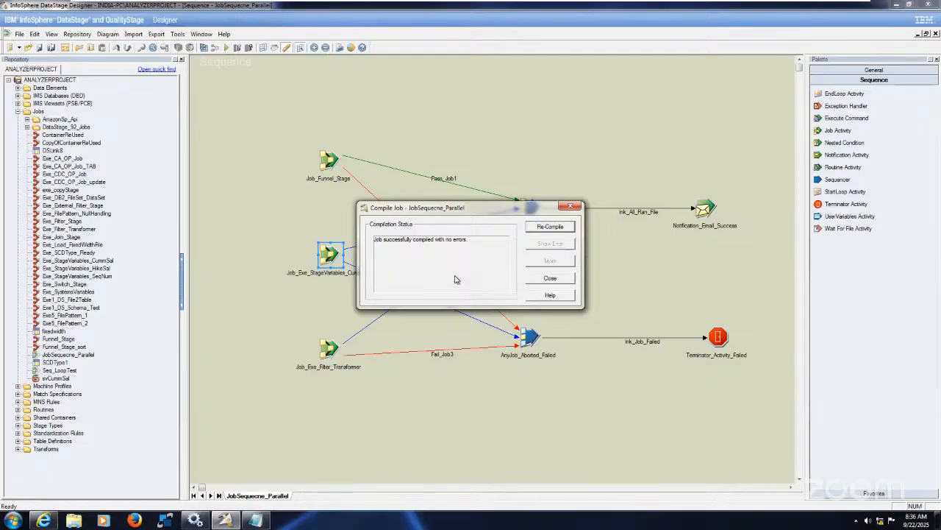
click(550, 278)
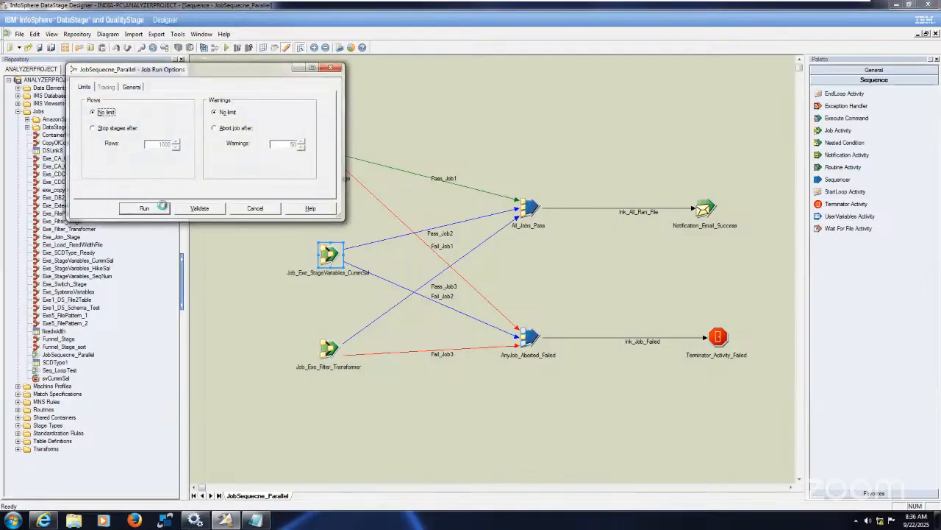
Run JobSequecne_Parallel with no row or warning limit and show its log with full date and time values readable
click(157, 208)
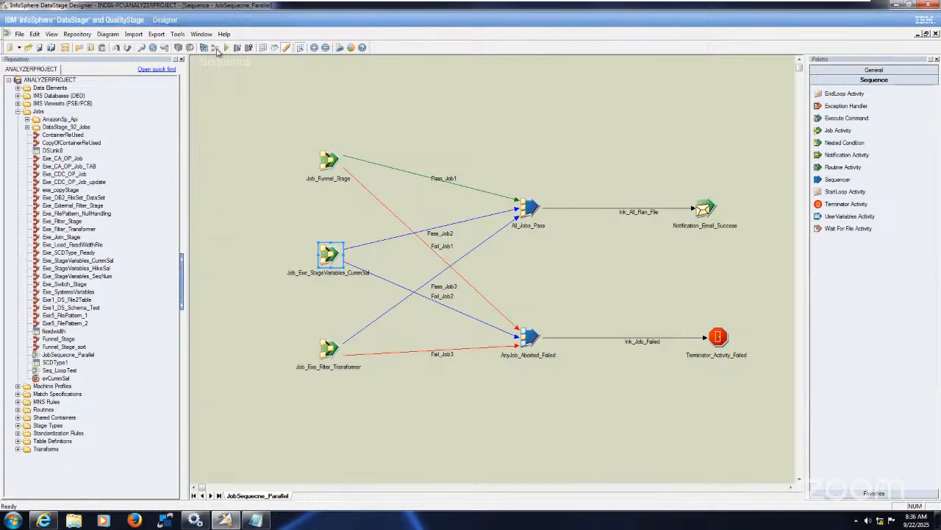
click(181, 35)
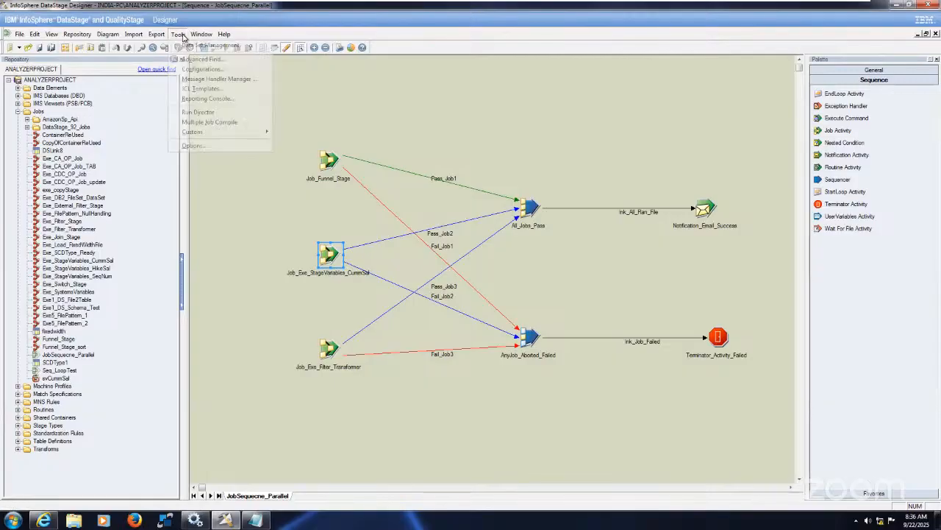
click(226, 112)
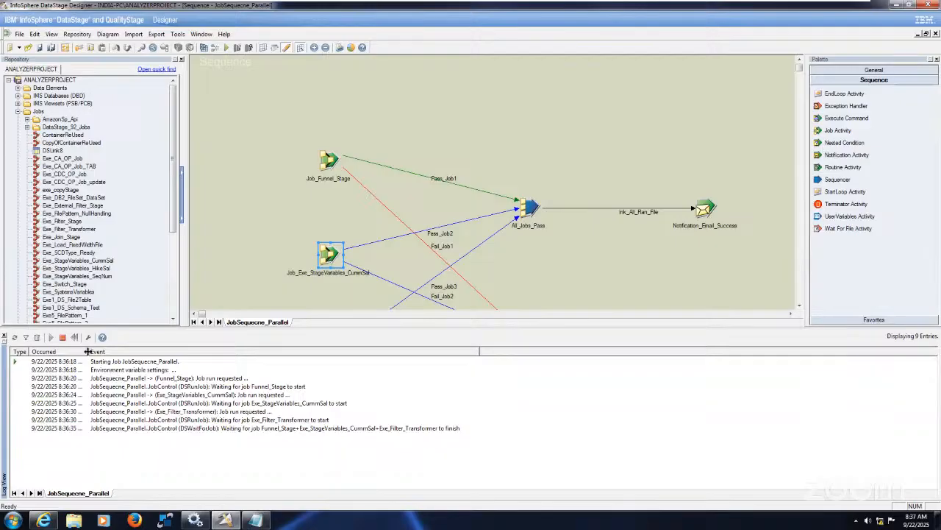
drag(87, 352, 155, 353)
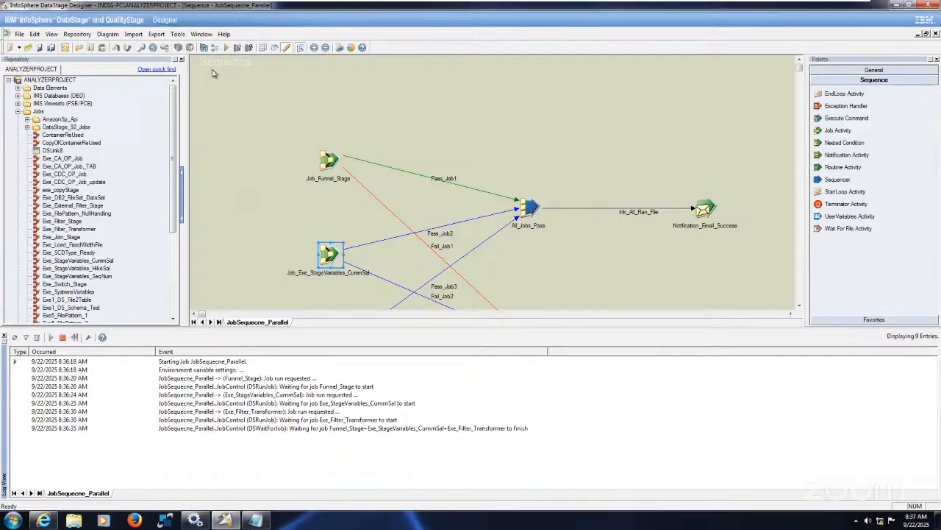
Launch DataStage Director and accept the untrusted certificate to connect
click(180, 35)
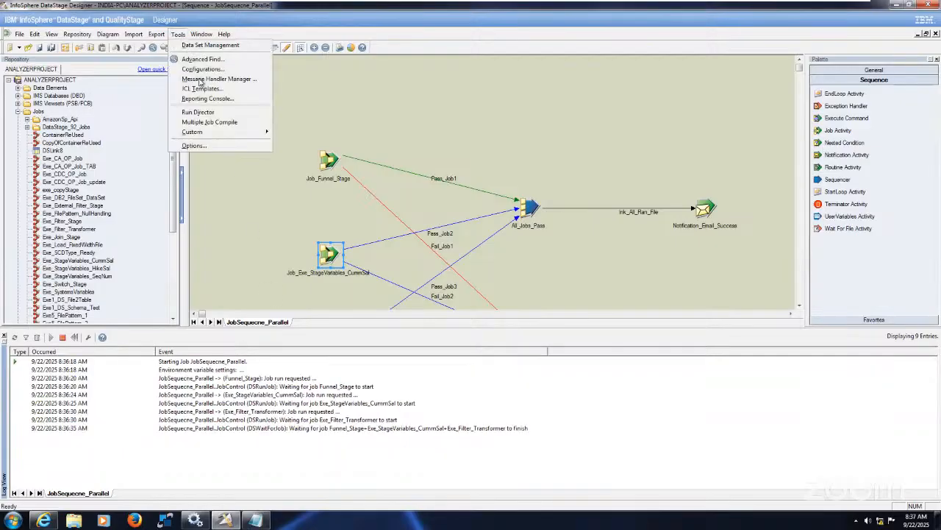
click(220, 112)
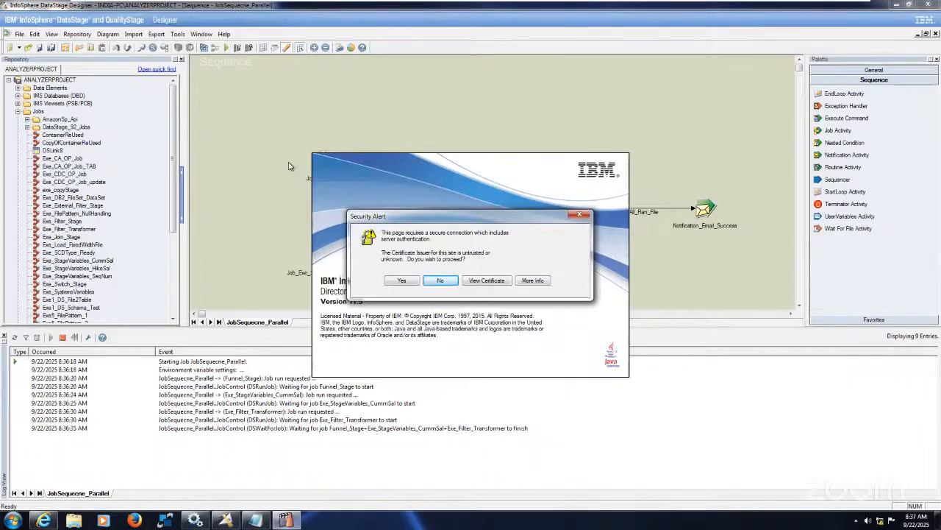
click(401, 280)
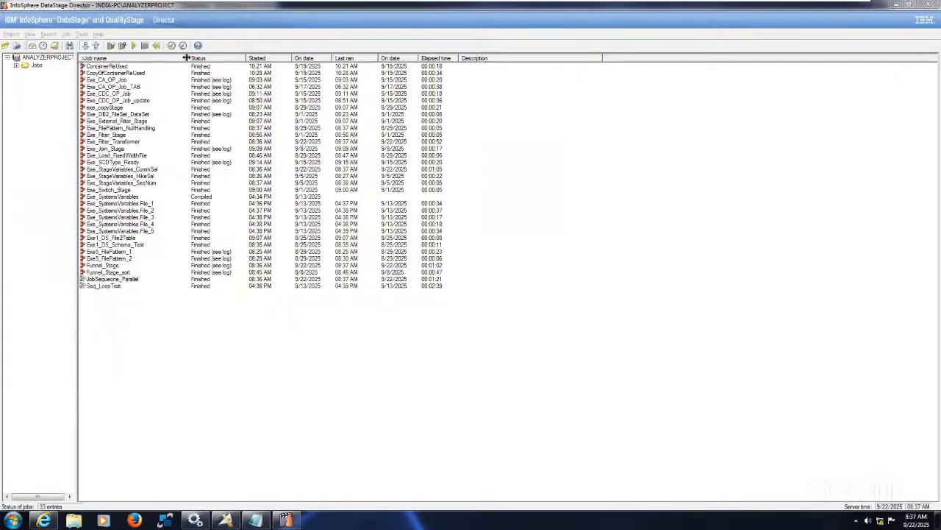
Widen the job name column and sort the jobs by start date, newest first, to check the status of the sequence and its jobs
drag(186, 58, 225, 59)
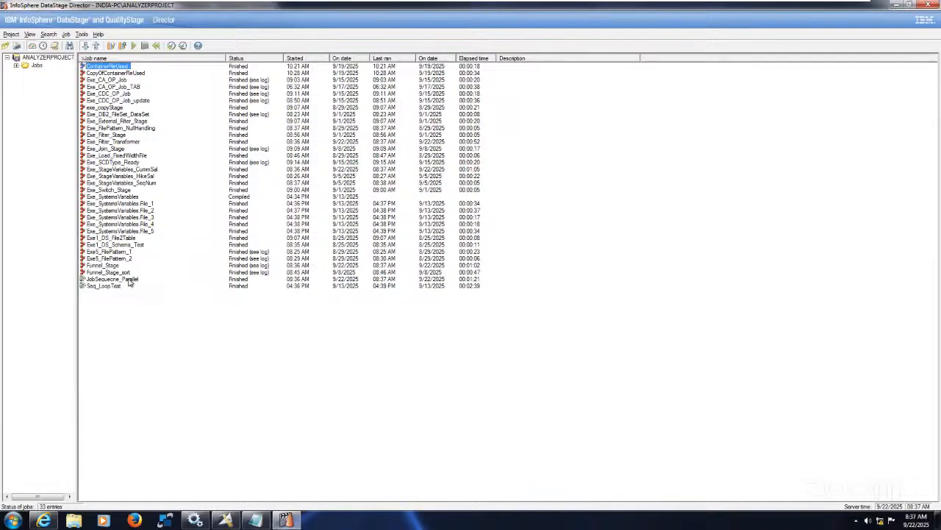
key(j)
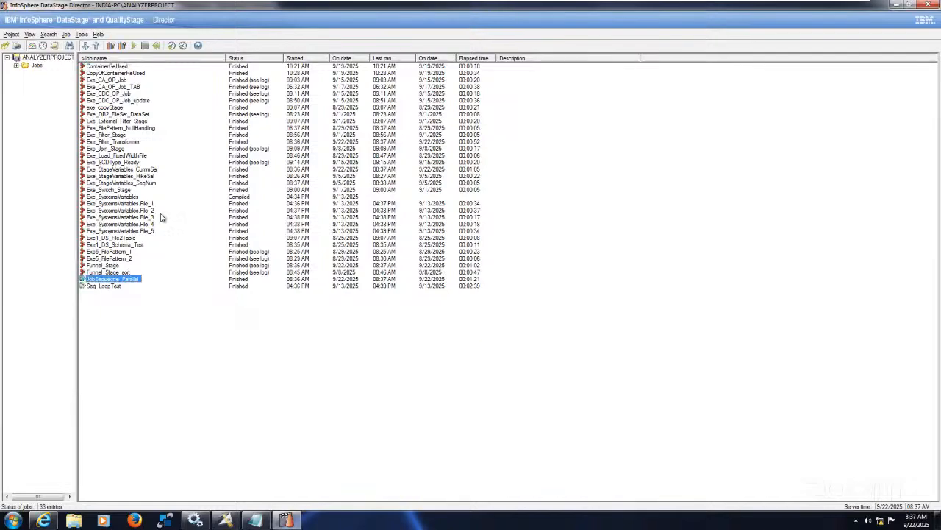
click(349, 58)
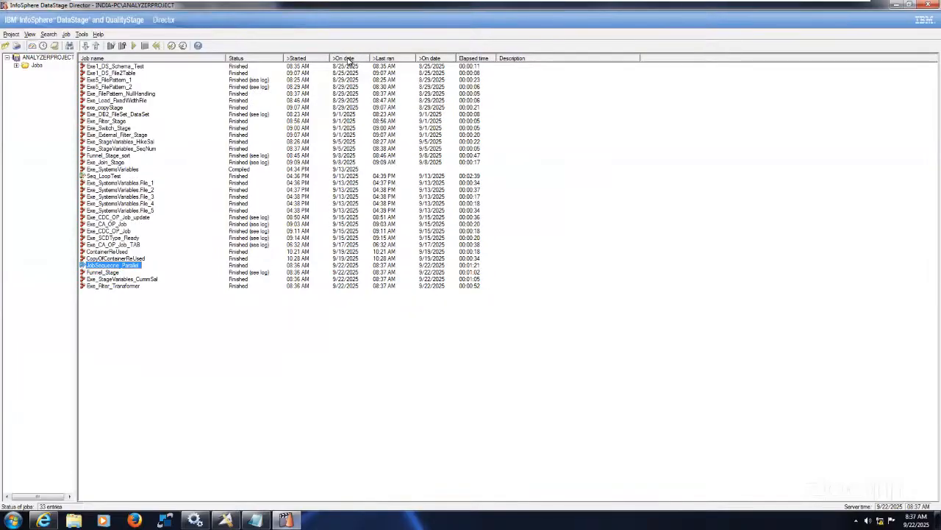
click(349, 59)
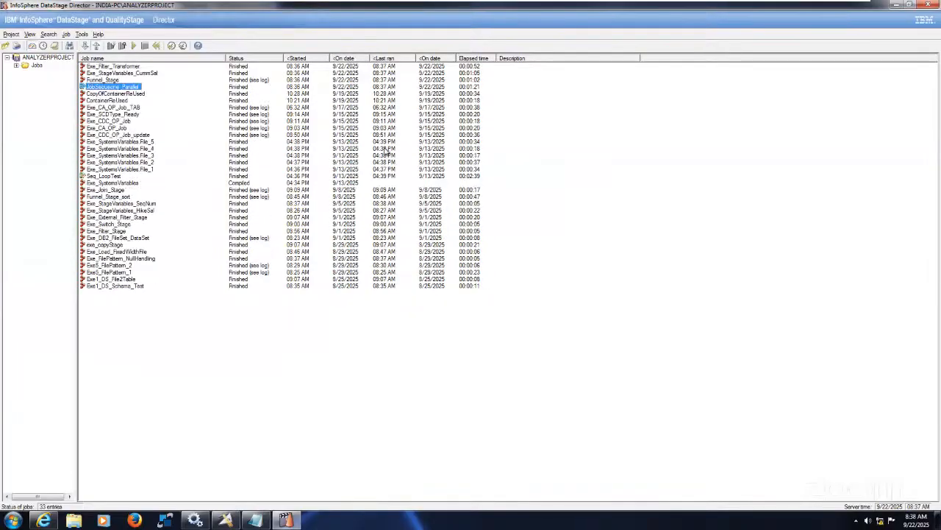
click(132, 95)
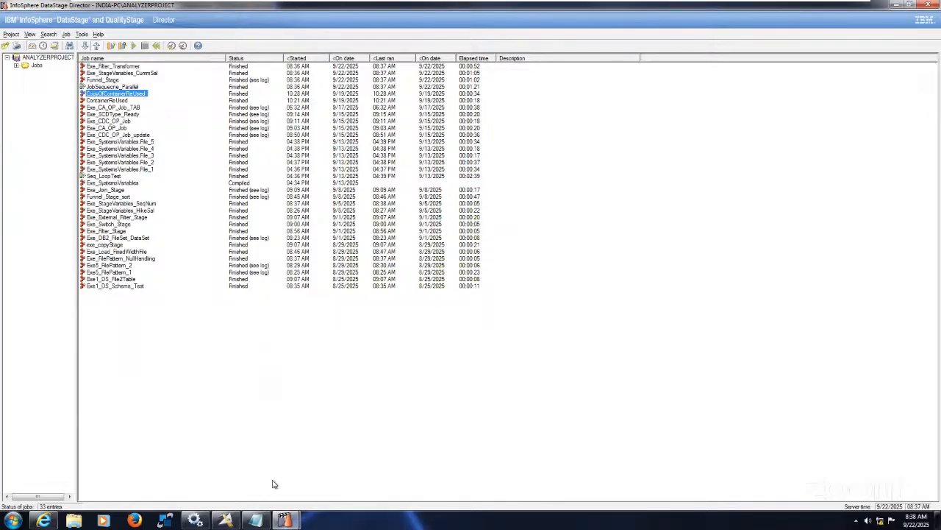
Bring up the pending security alert, decline its certificate and close the authentication error
click(285, 520)
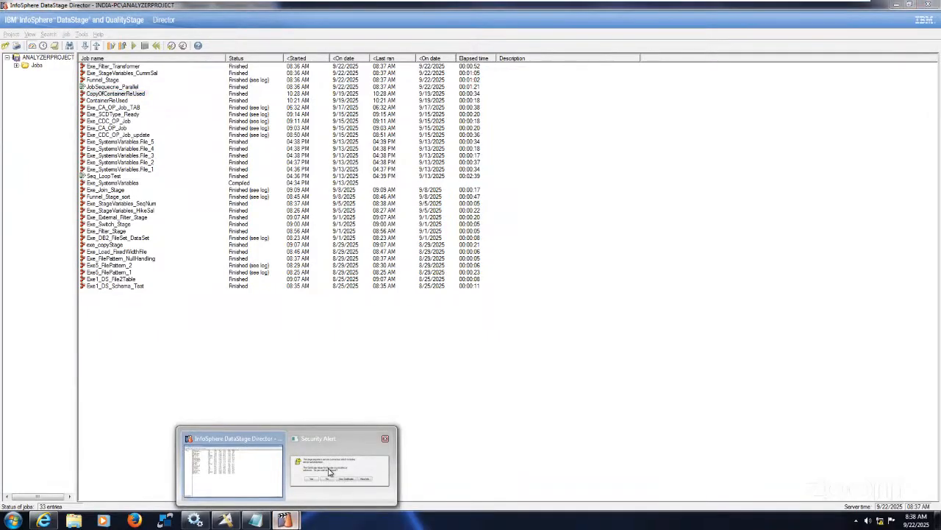
click(329, 472)
click(447, 281)
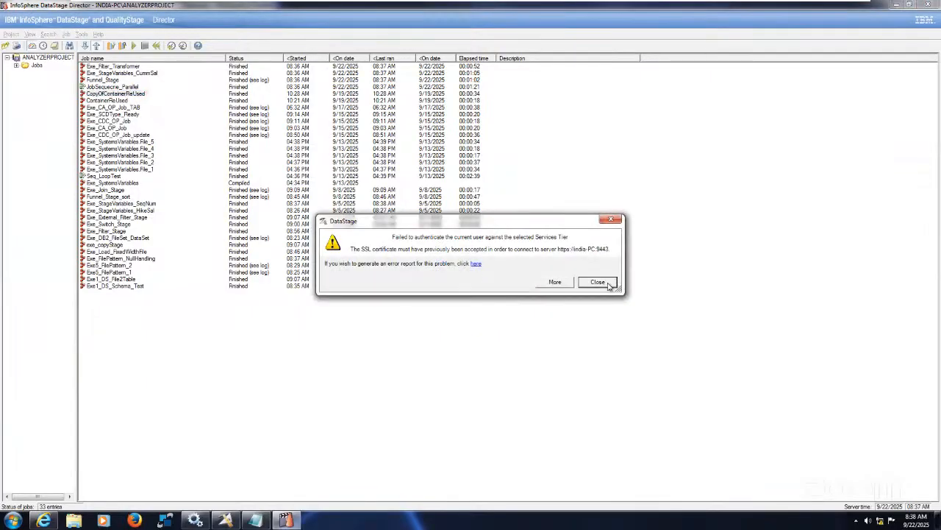
click(608, 284)
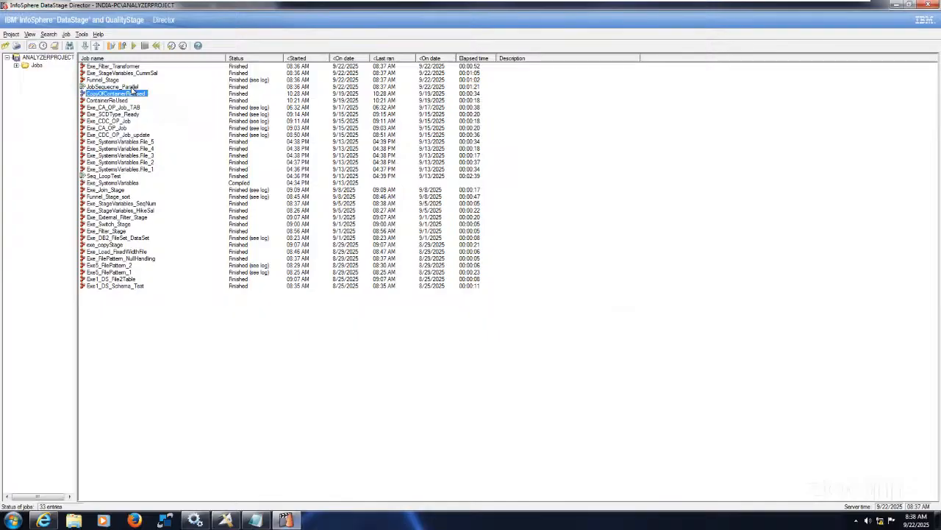
Rerun JobSequecne_Parallel from Director with no row limit and abort after 50 warnings, and check its status
click(132, 88)
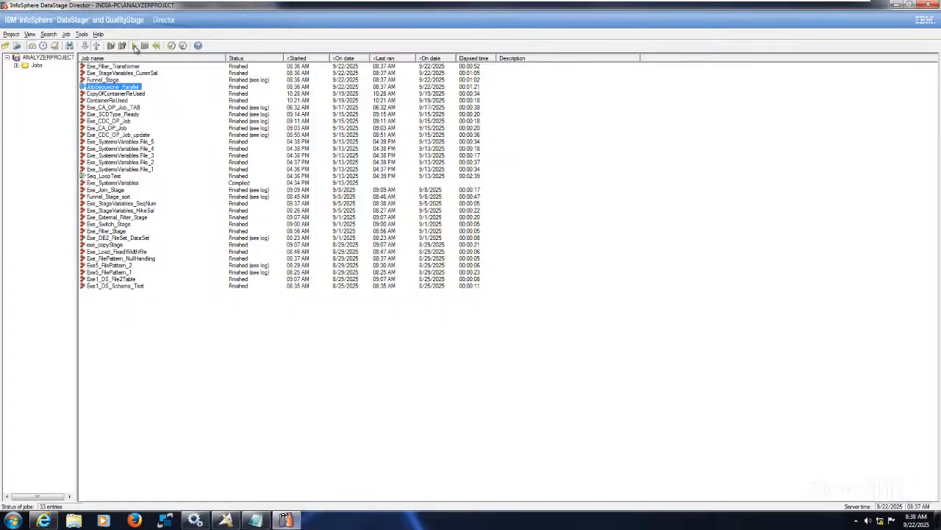
click(135, 46)
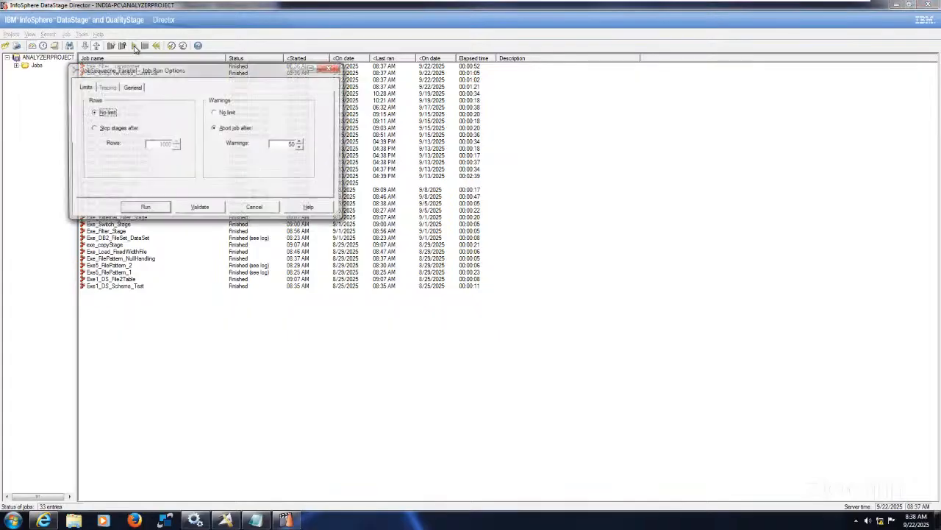
click(148, 209)
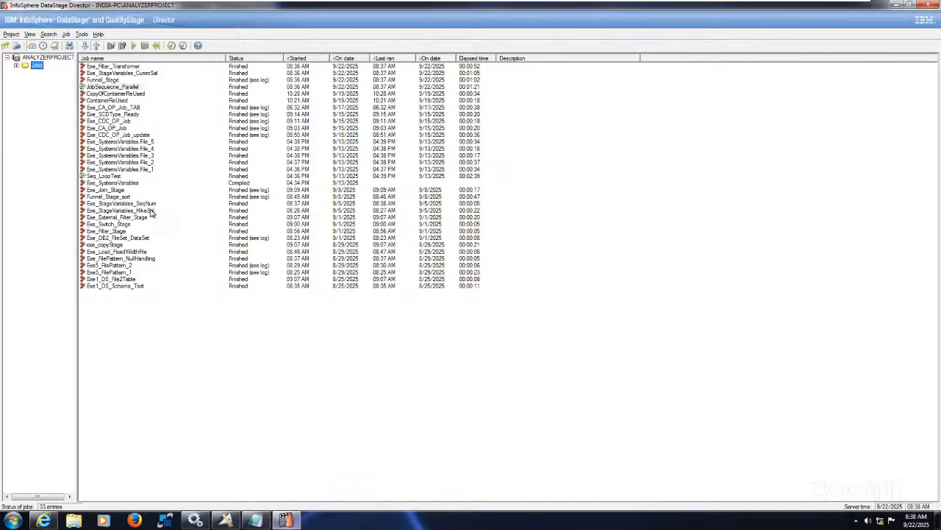
mouse_move(151, 212)
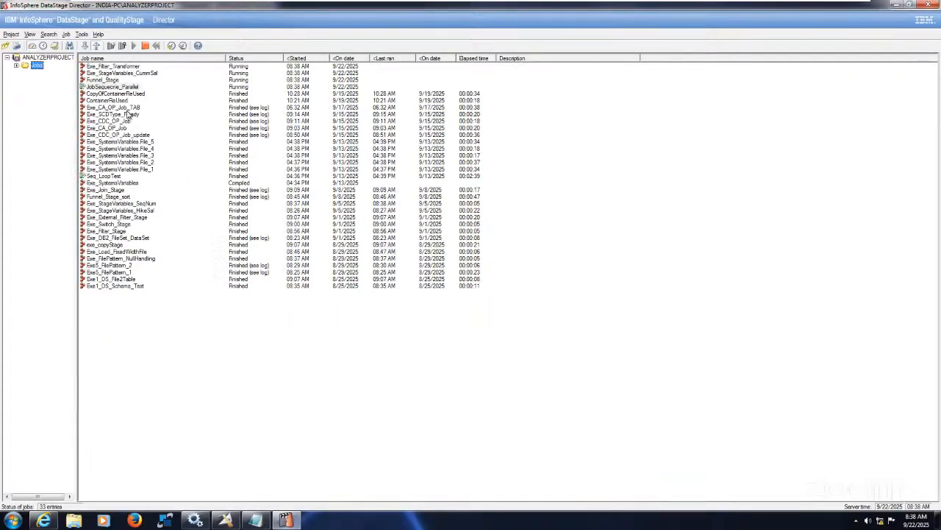
click(126, 88)
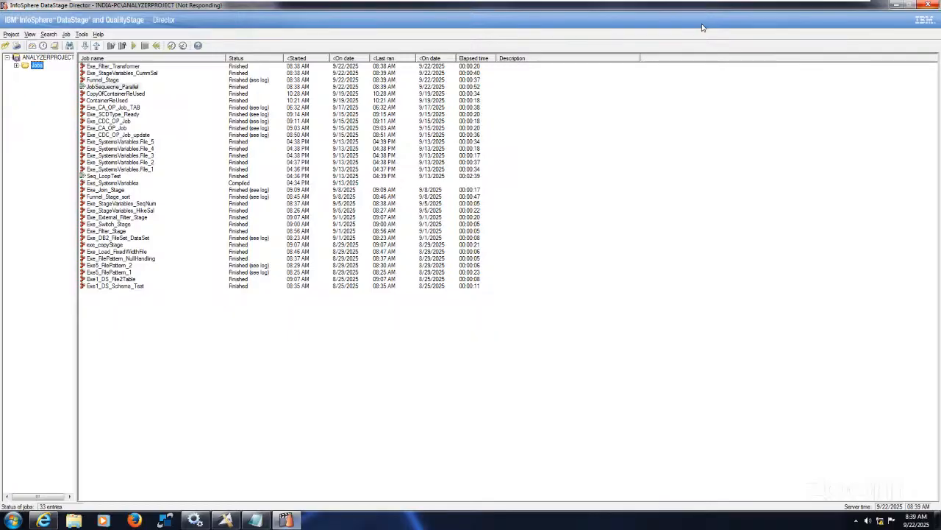
mouse_move(824, 7)
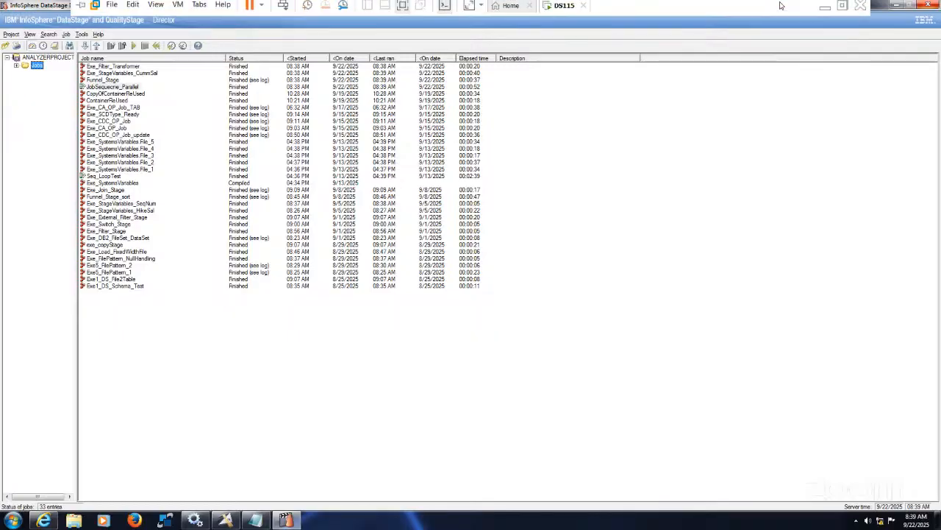
click(825, 11)
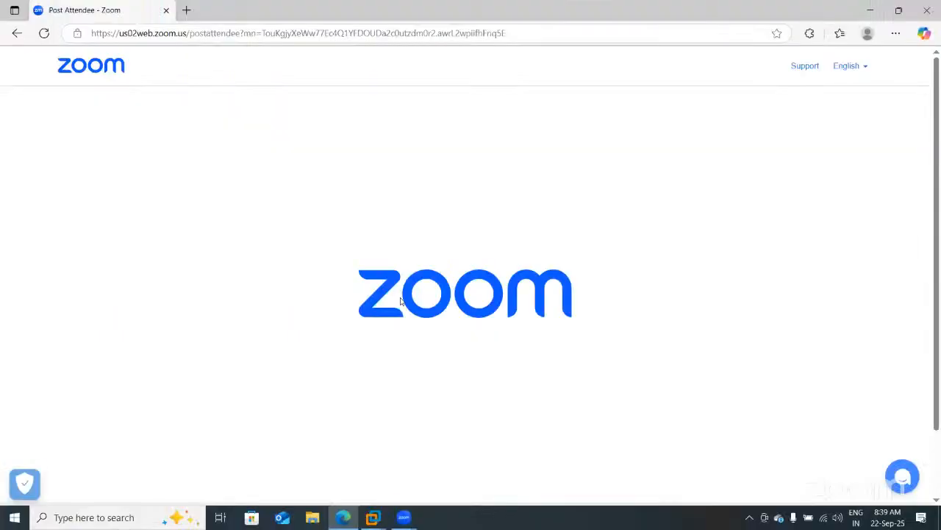
click(376, 513)
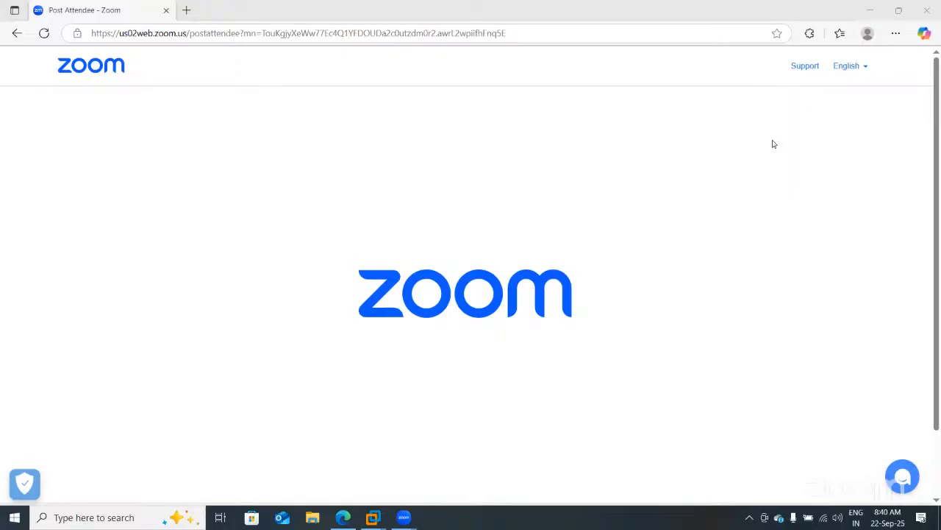
mouse_move(375, 516)
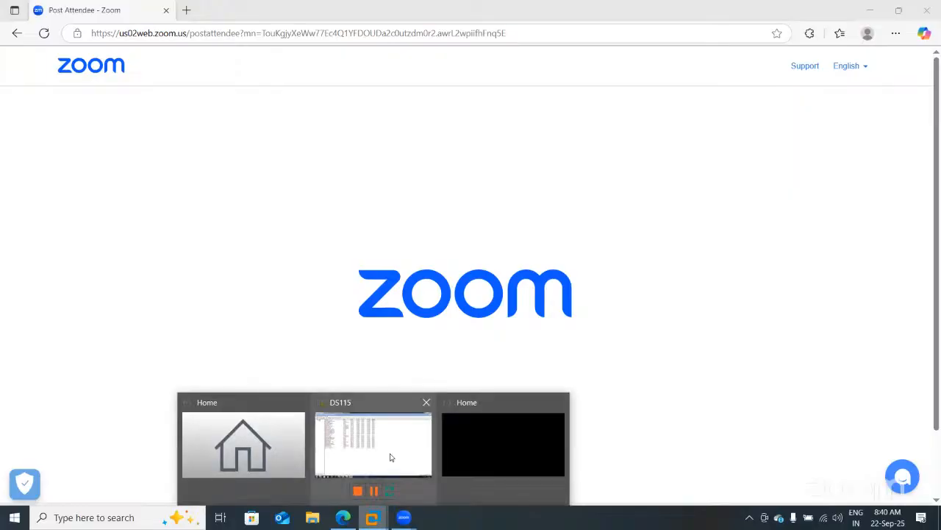
click(391, 457)
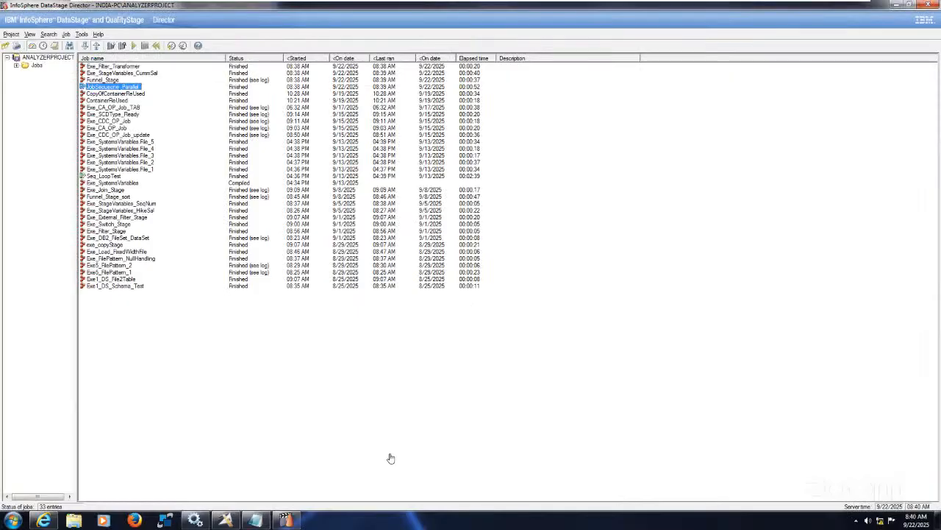
Switch to DataStage Designer and close the job log so the lower part of the sequence fits on the canvas
click(224, 521)
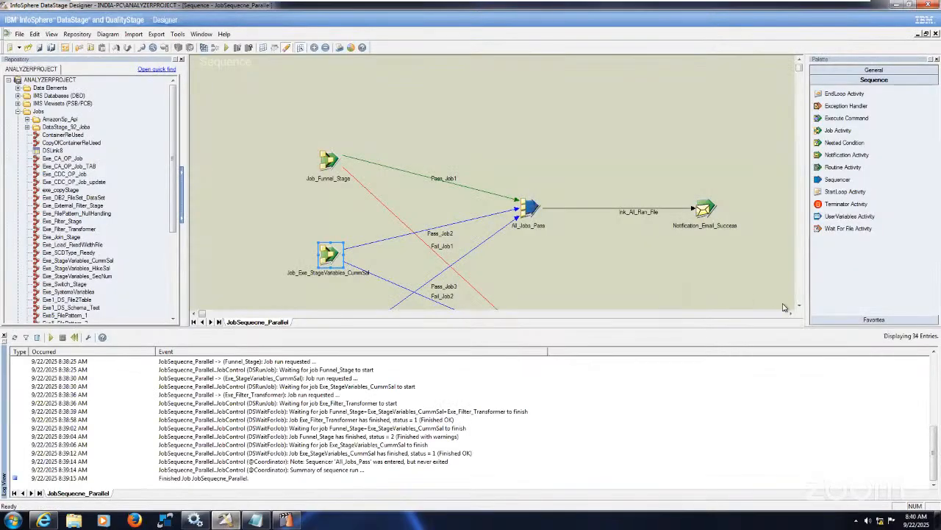
click(799, 306)
click(799, 306)
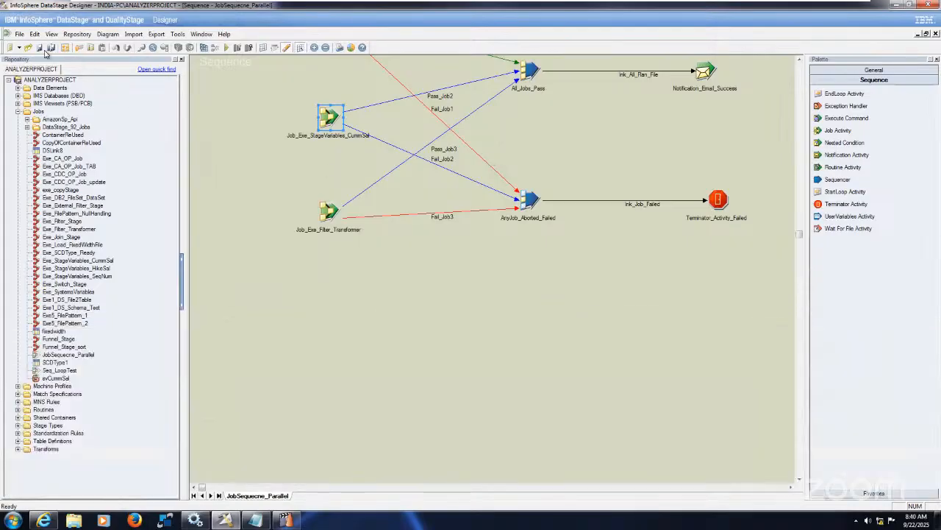
Save a copy of the sequence job as JobSequecne_Parallel_ExpectionHandler in the Jobs folder
click(20, 33)
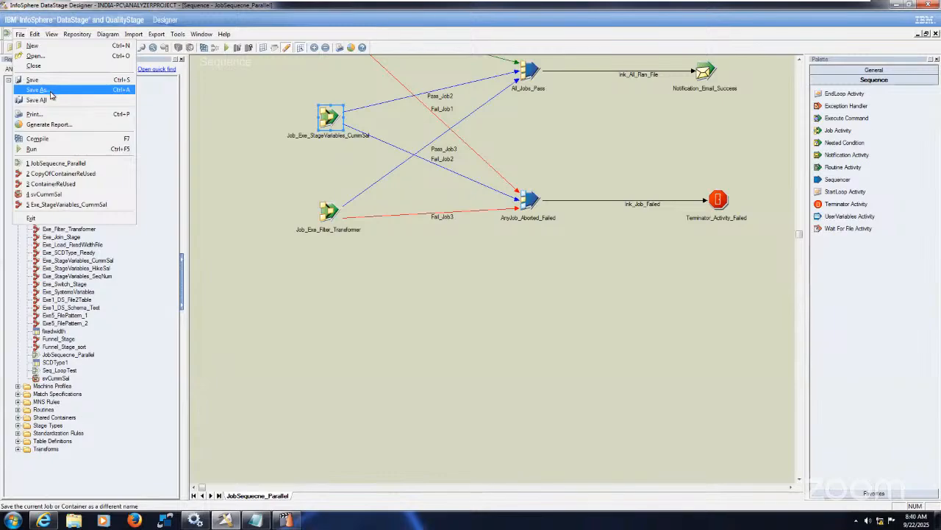
click(44, 90)
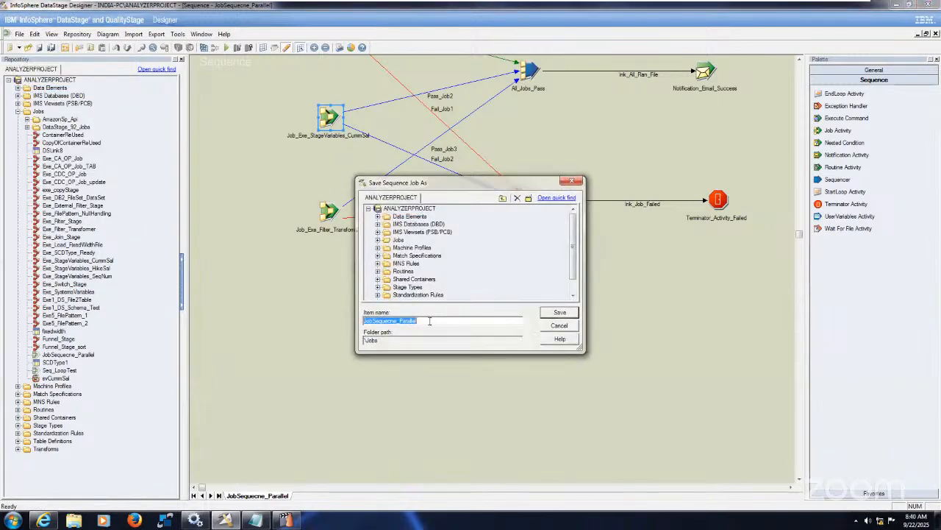
click(430, 320)
text(_ExpectionHandler)
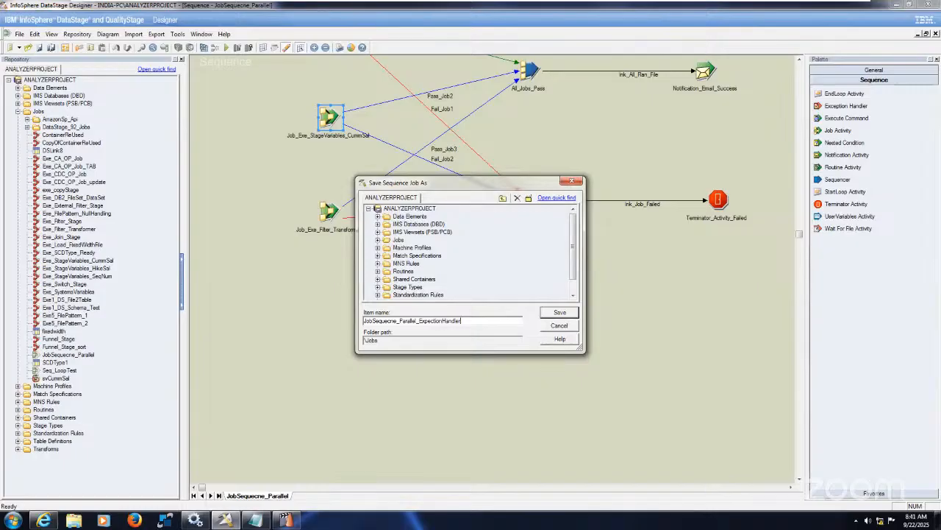
click(559, 313)
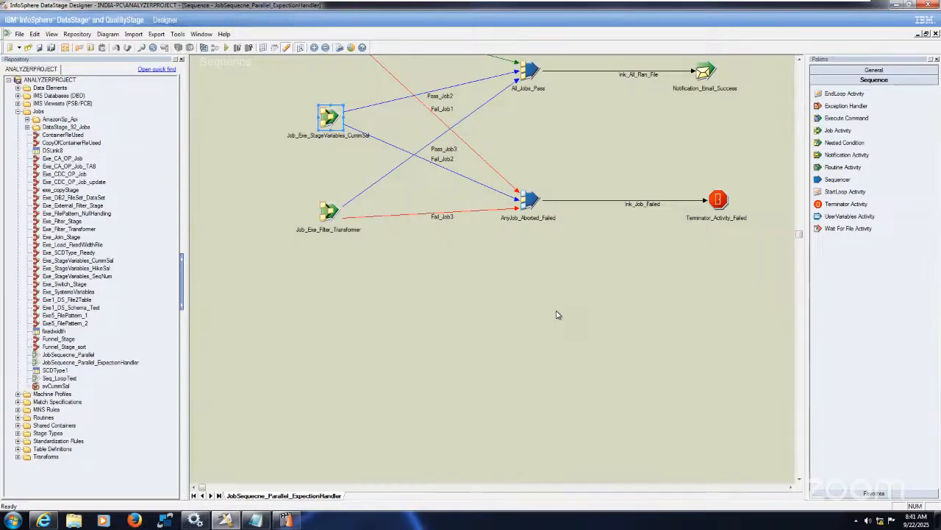
Delete the AnyJob_Aborted_Failed sequencer and the three links Fail_Job1, Fail_Job2 and Fail_Job3 that fed it
click(800, 59)
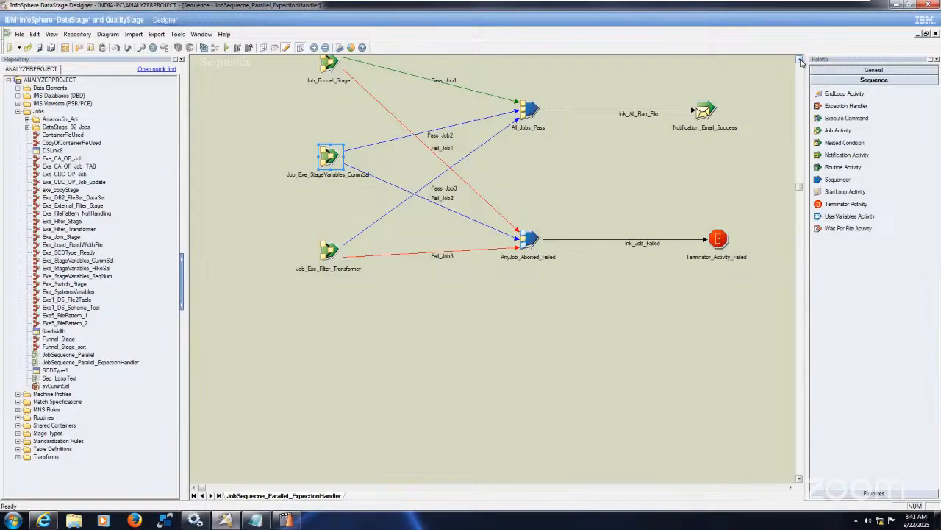
click(527, 321)
drag(506, 197, 554, 299)
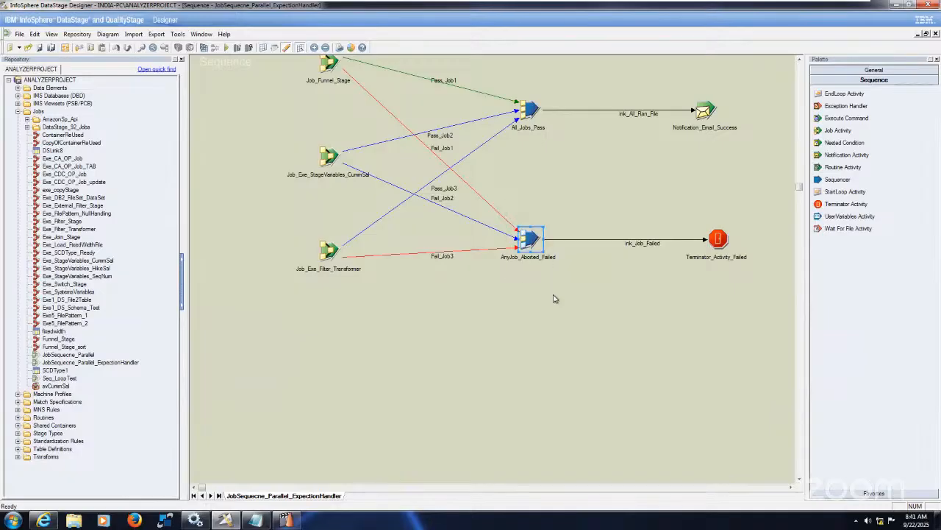
key(Delete)
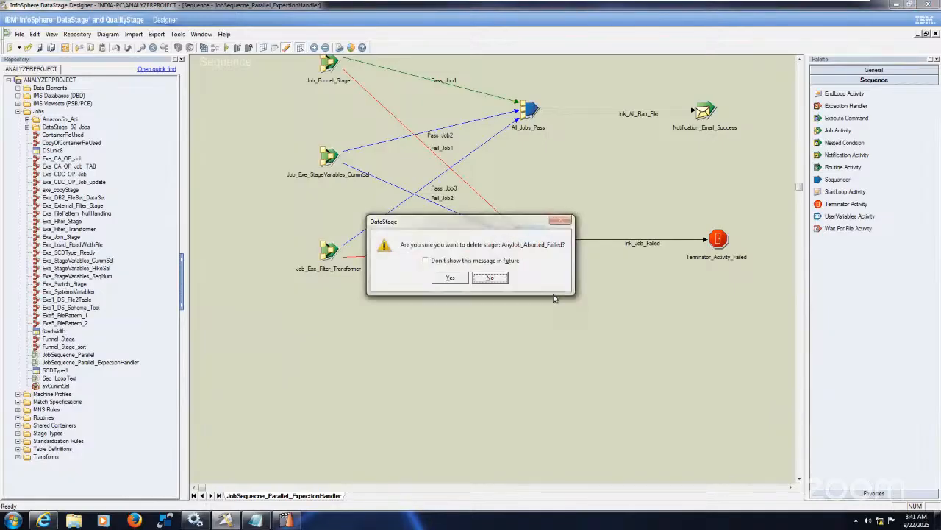
click(451, 278)
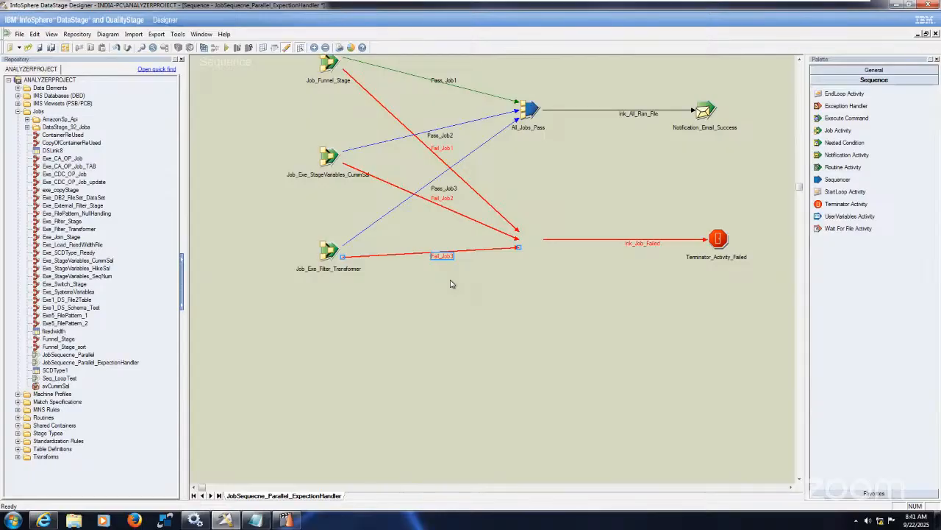
drag(507, 201, 528, 276)
key(Delete)
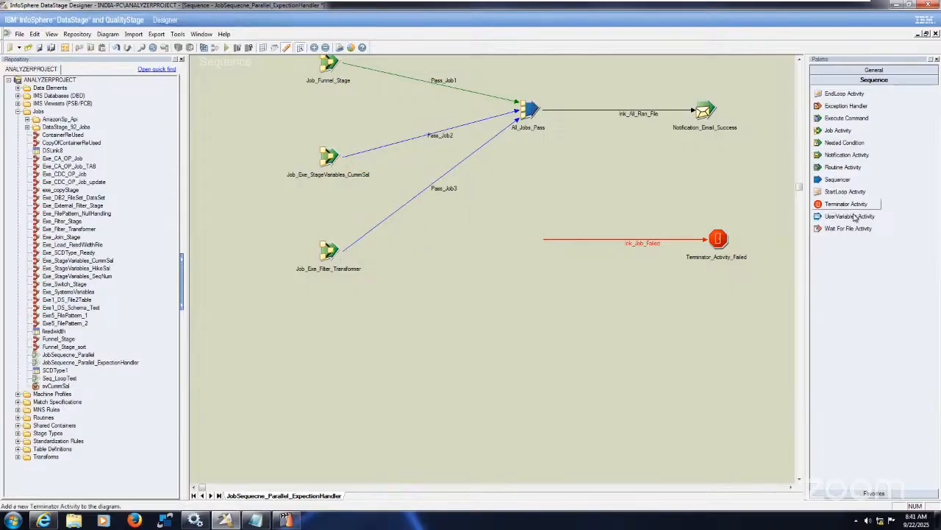
Add a Wait For File activity below the jobs and link it to a pasted copy of Notification_Email_Success in the same row
drag(848, 228, 401, 318)
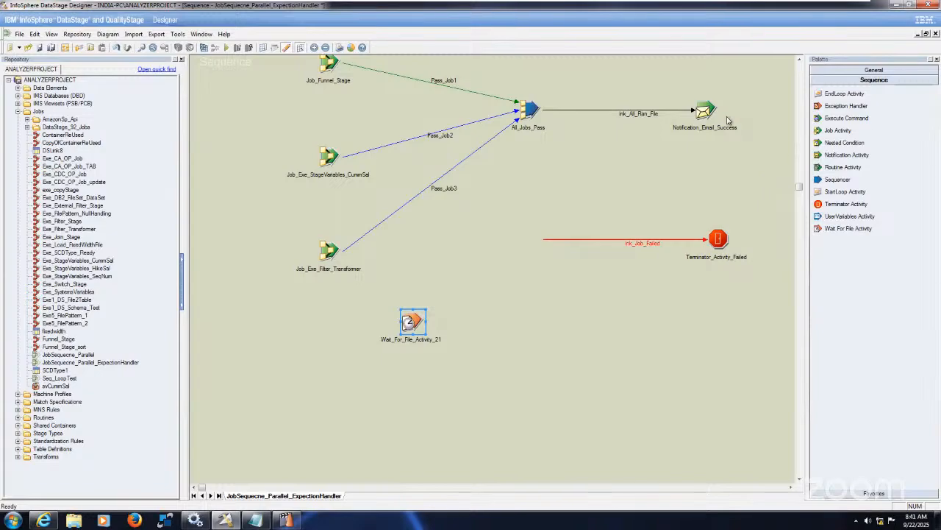
drag(678, 95, 757, 152)
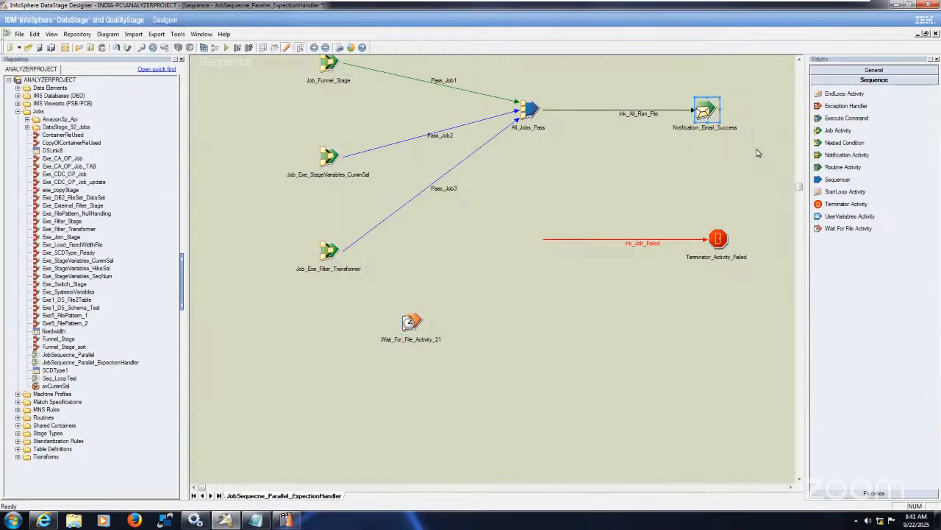
click(639, 351)
key(ctrl+v)
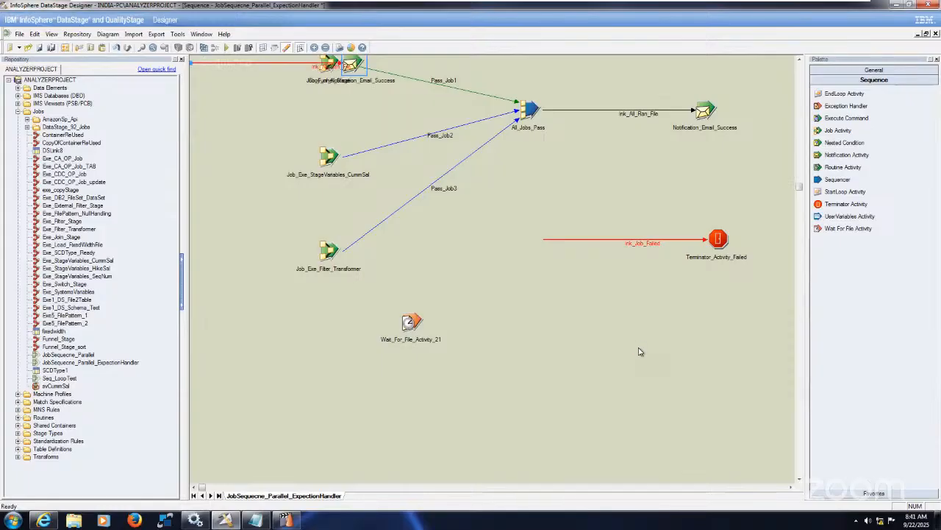
drag(353, 61, 597, 317)
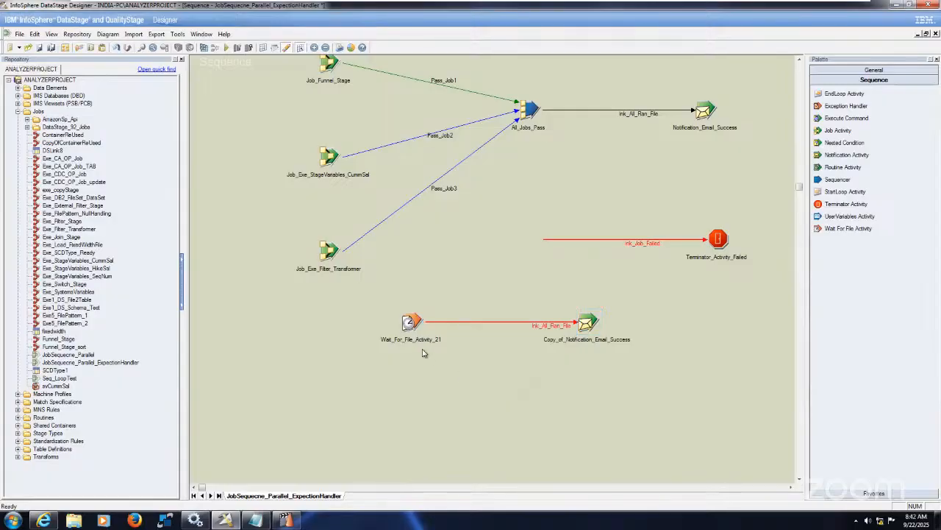
mouse_move(411, 328)
mouse_down()
mouse_move(425, 328)
mouse_move(358, 326)
mouse_move(354, 340)
mouse_up()
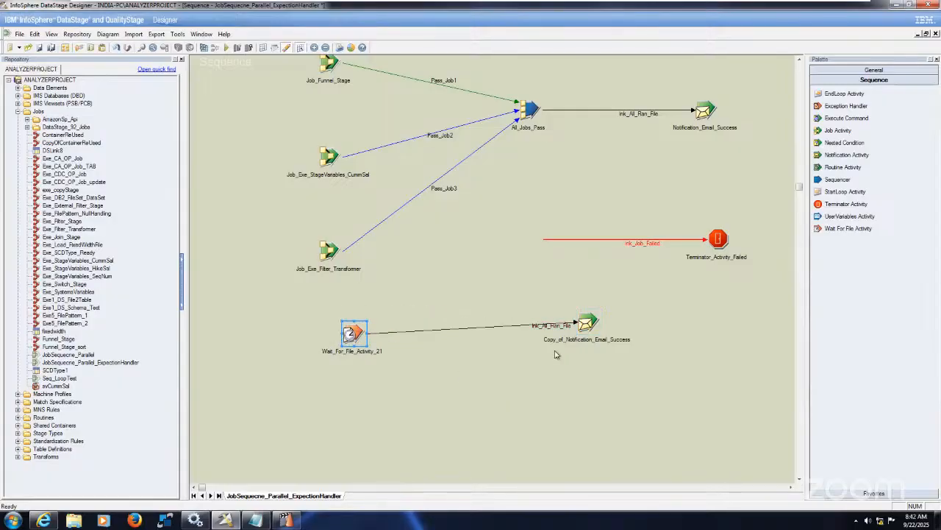
drag(578, 326, 522, 337)
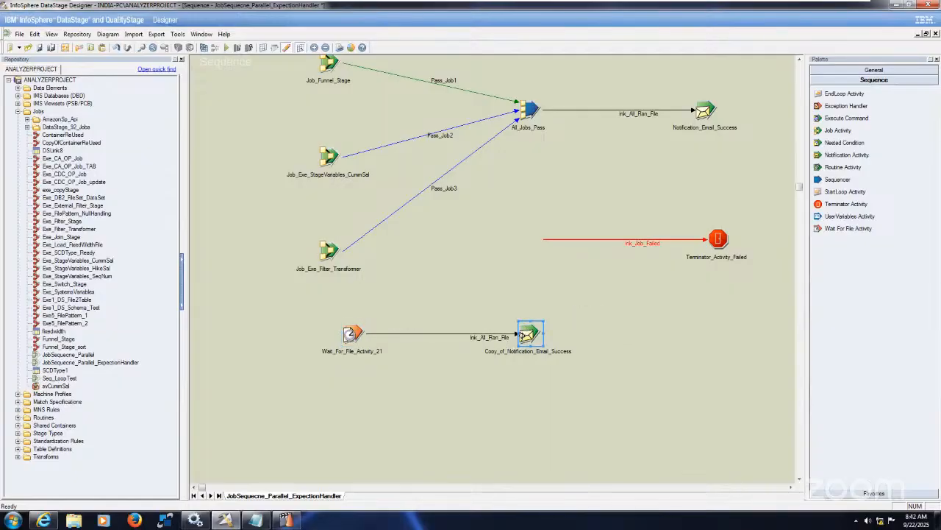
Rename the copied notification stage as Copy_of_Notification_Email_Failure
click(528, 350)
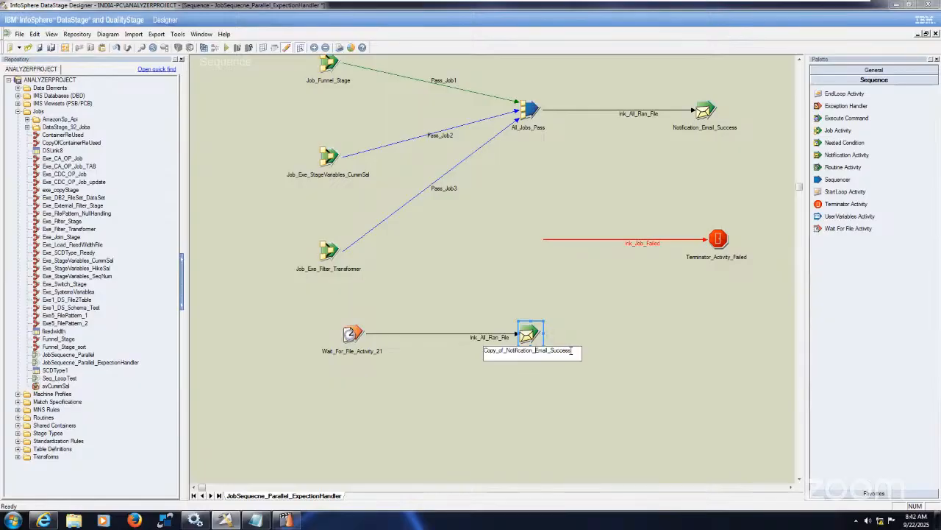
key(BackSpace)
key(BackSpace)
key(BackSpace)
key(BackSpace)
key(BackSpace)
key(BackSpace)
key(BackSpace)
text(Failu)
click(646, 336)
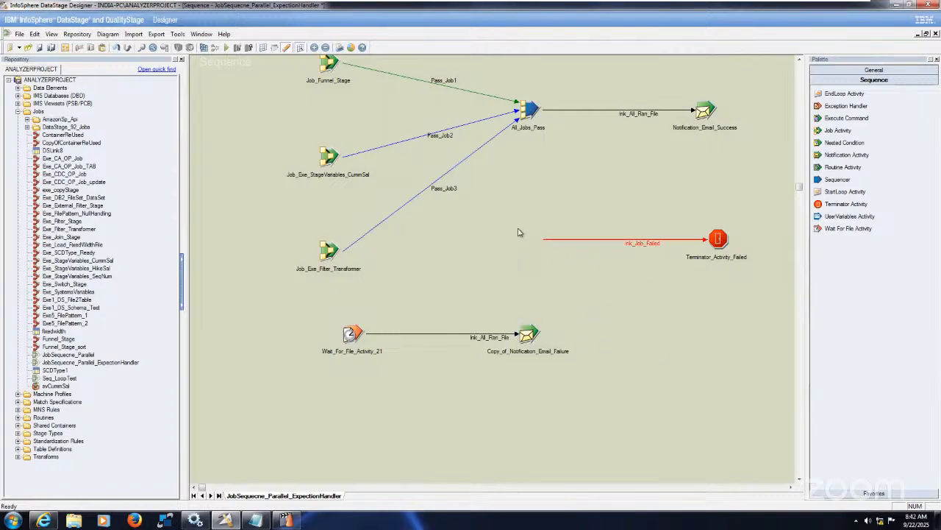
Move Terminator_Activity_Failed and its loose link into the lower row and connect lnk_Job_Failed to the failure notification stage
drag(772, 219, 714, 209)
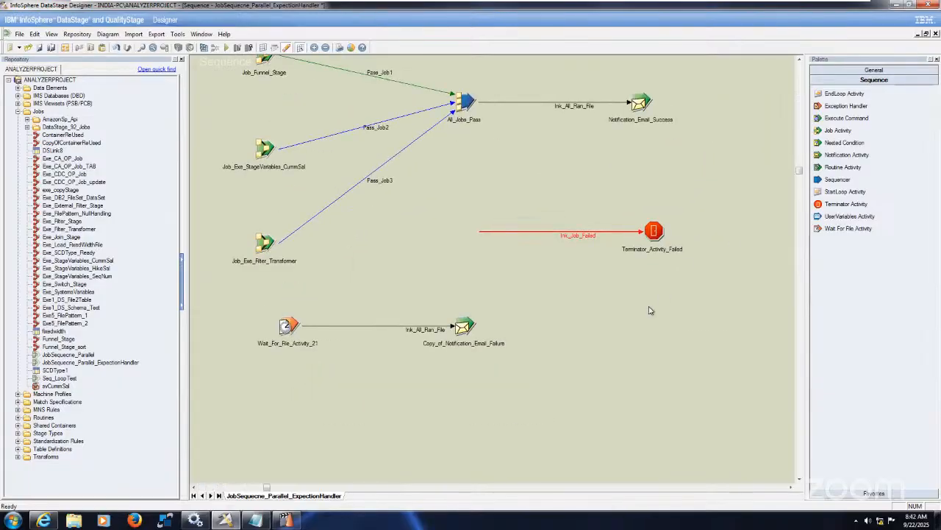
drag(456, 208, 715, 271)
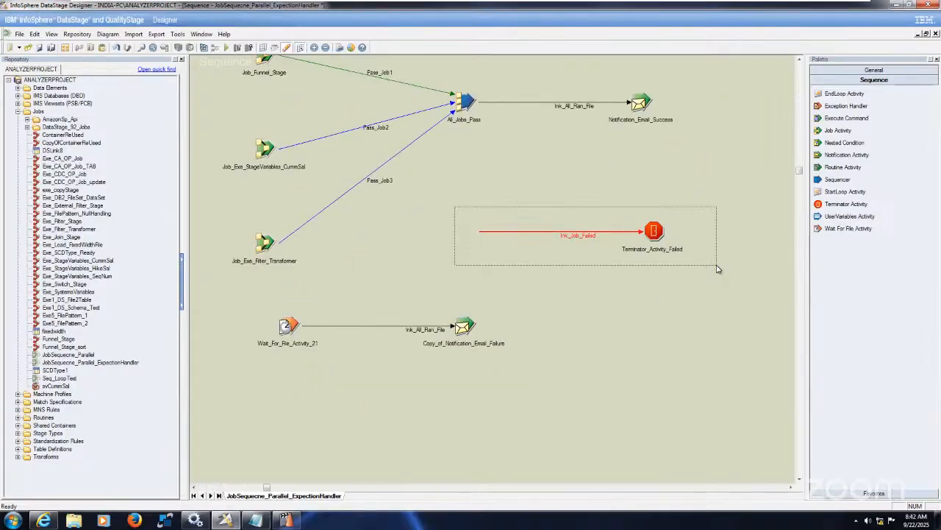
drag(675, 303, 645, 330)
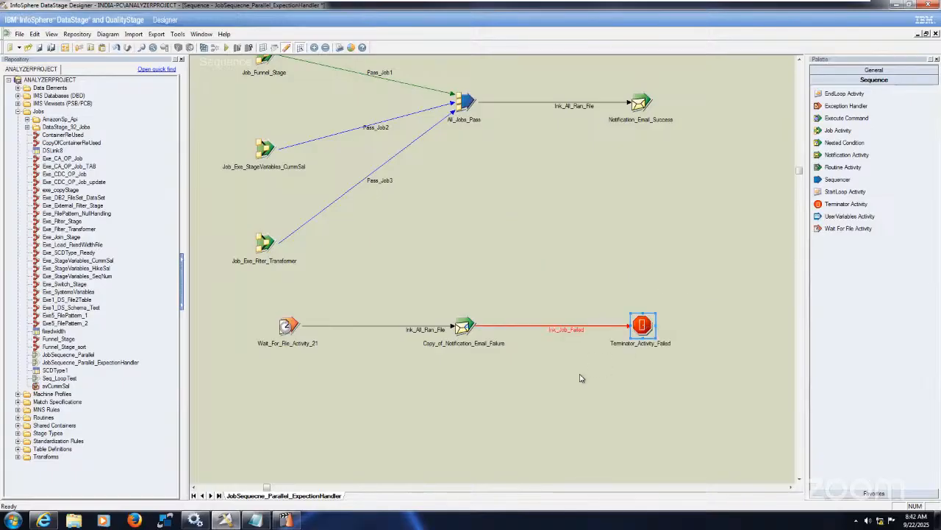
click(468, 374)
drag(464, 329, 475, 329)
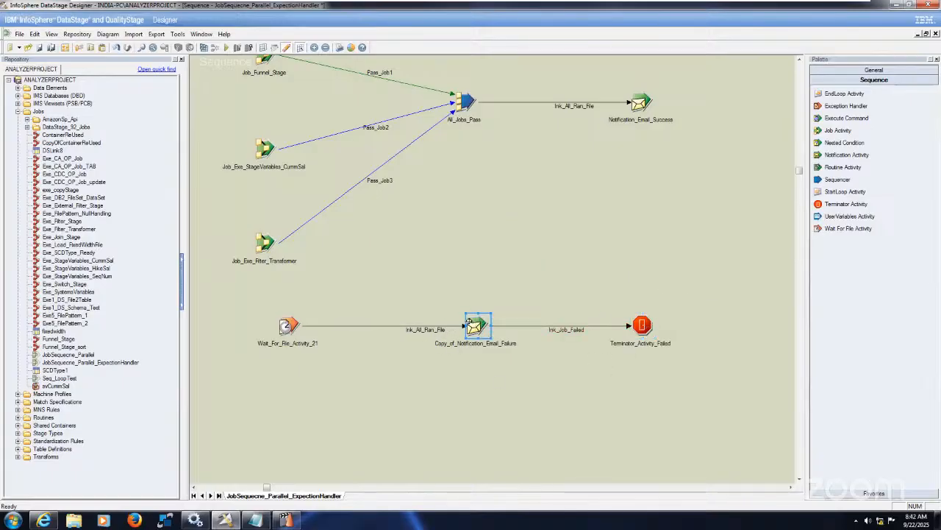
click(518, 400)
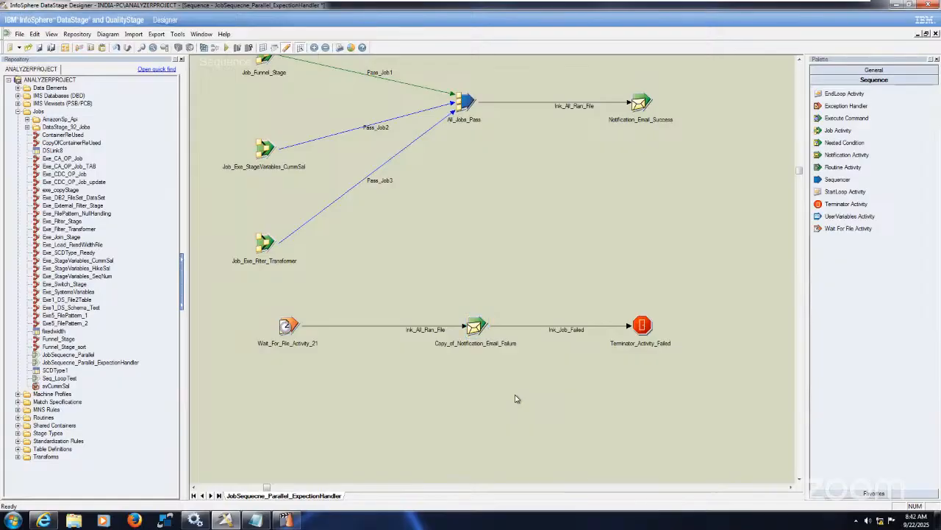
Rename the copied failure notification stage as Notification_Email_Failure
right_click(482, 328)
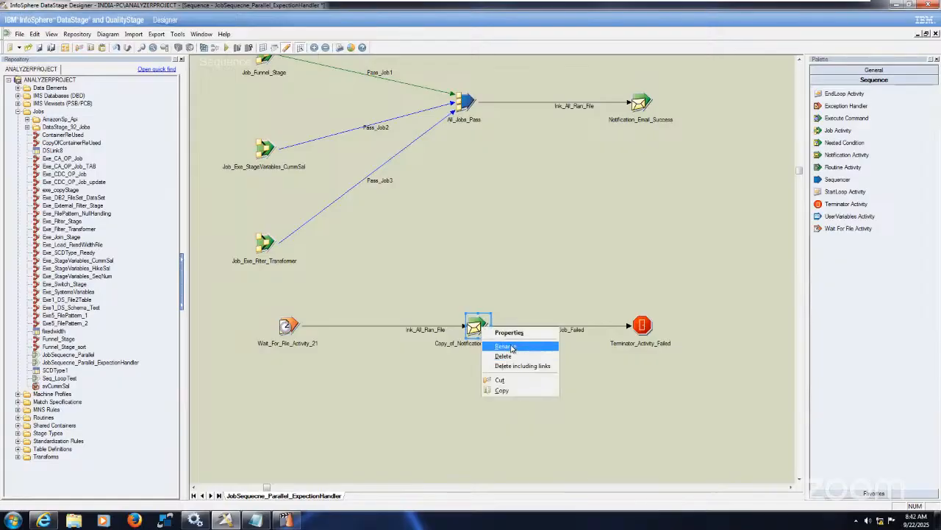
click(505, 346)
key(End)
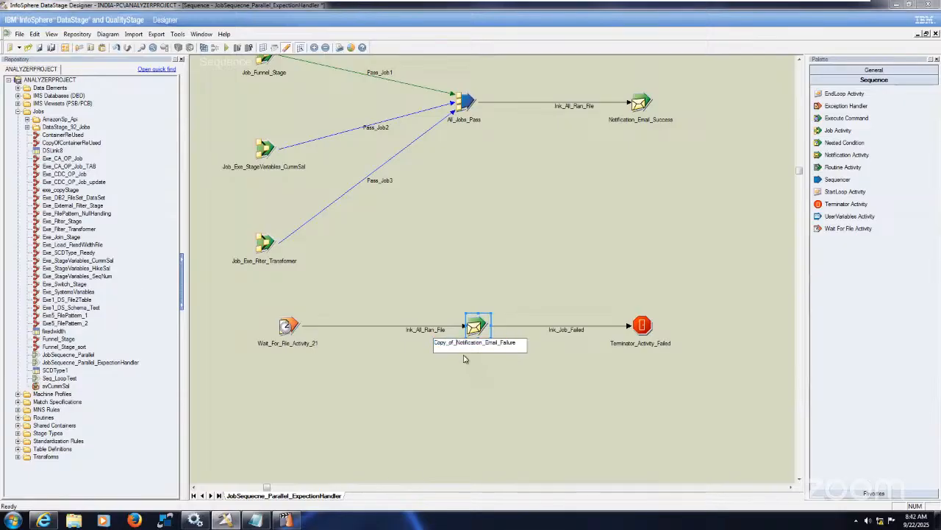
key(Home)
key(Delete)
key(Delete)
key(Delete)
key(Delete)
key(Delete)
key(Delete)
key(Delete)
key(Delete)
click(505, 395)
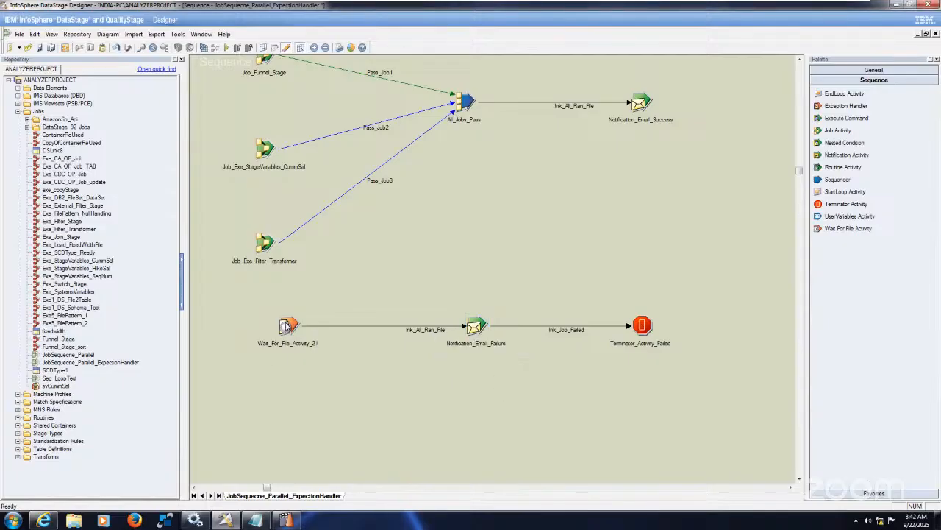
Rename the Wait For File stage as Wait_For_File_Activity
right_click(286, 326)
click(321, 341)
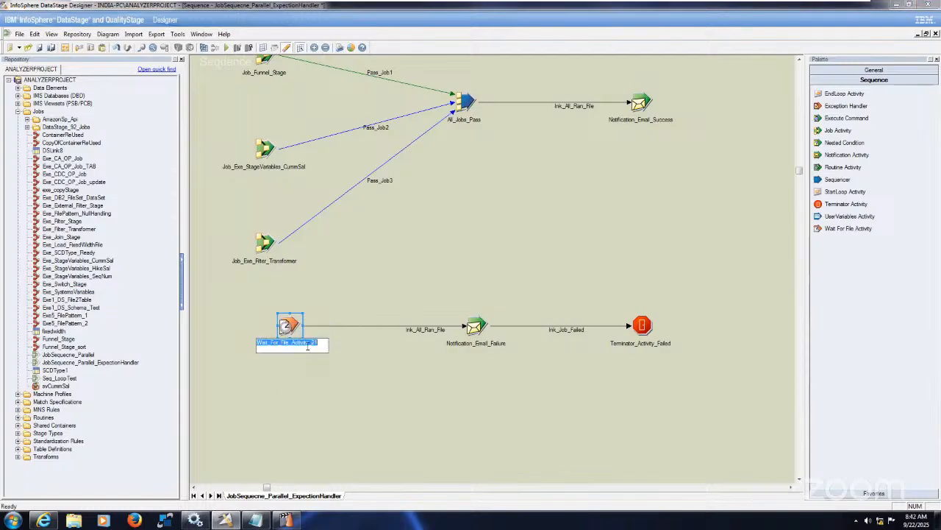
click(322, 343)
key(BackSpace)
key(BackSpace)
key(BackSpace)
click(304, 371)
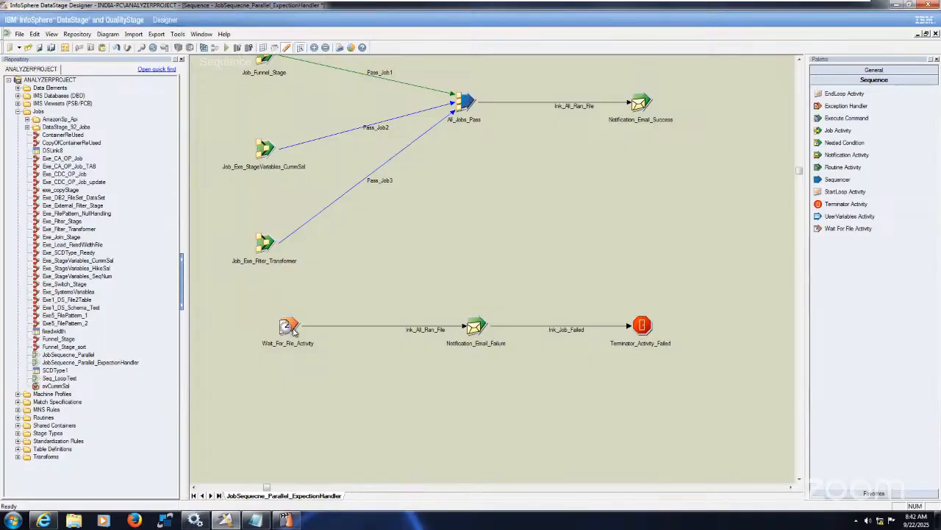
Replace the Wait For File stage with an Exception Handler attached to the loose link feeding Notification_Email_Failure
click(293, 331)
key(Delete)
click(453, 280)
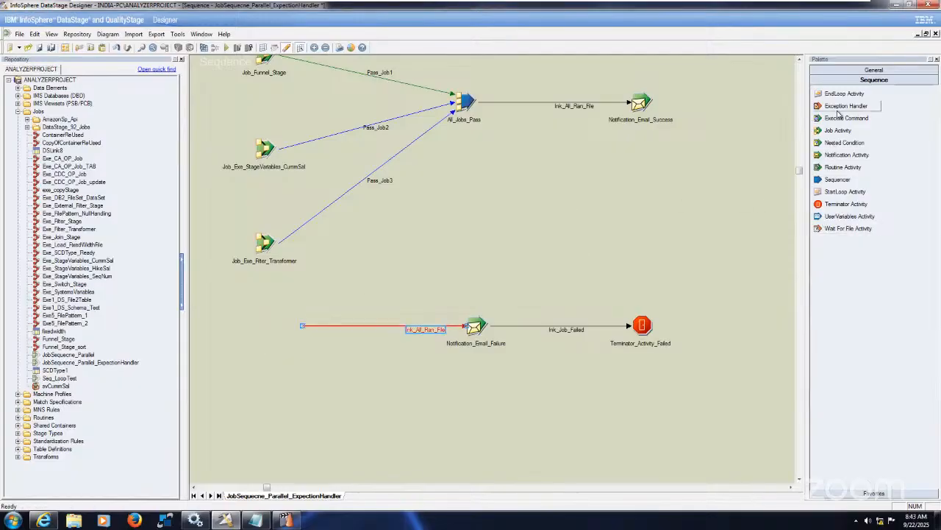
drag(845, 105, 294, 321)
Rename the new Exception Handler stage as Exception_Handler_Error
right_click(296, 319)
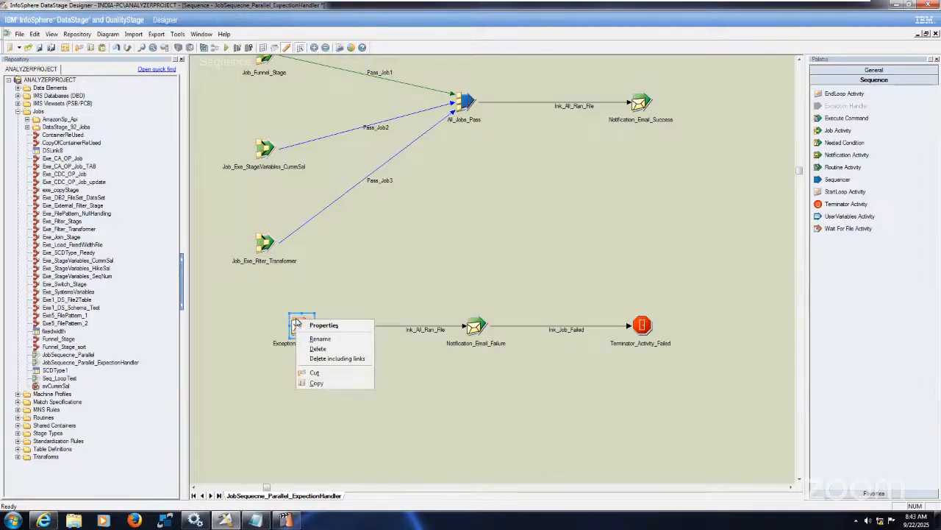
click(326, 339)
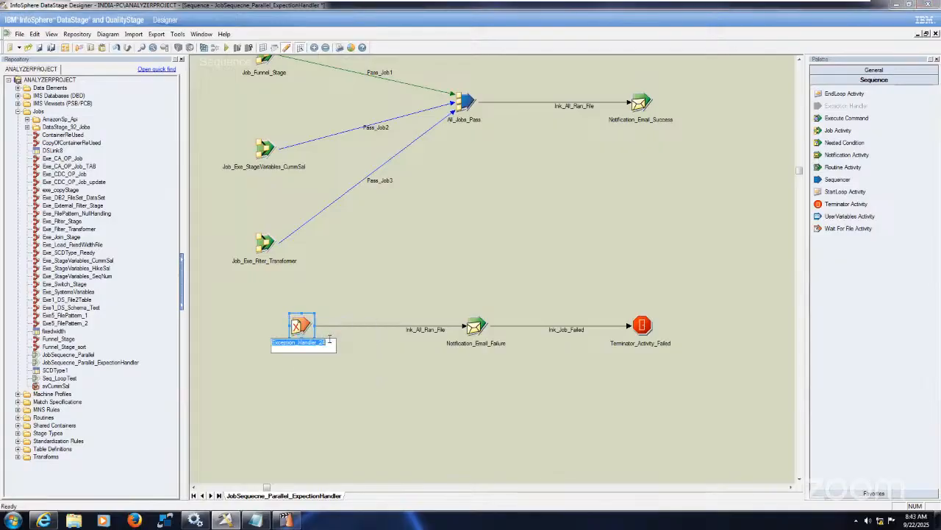
click(329, 341)
key(BackSpace)
key(BackSpace)
text(Error)
click(391, 398)
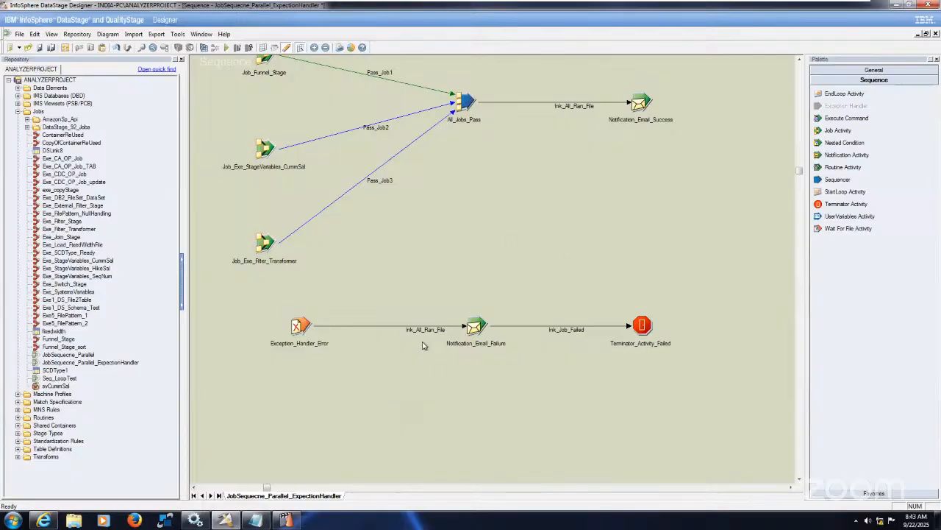
Change the email subject of Notification_Email_Failure to "Source to Stage one of the Job got Failed"
double_click(476, 329)
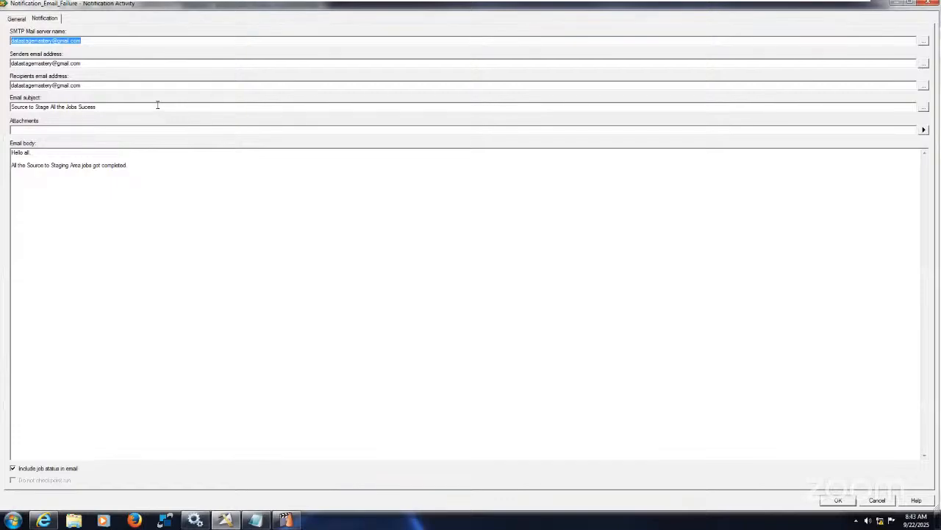
click(158, 105)
key(BackSpace)
key(BackSpace)
key(BackSpace)
key(BackSpace)
key(BackSpace)
text(F)
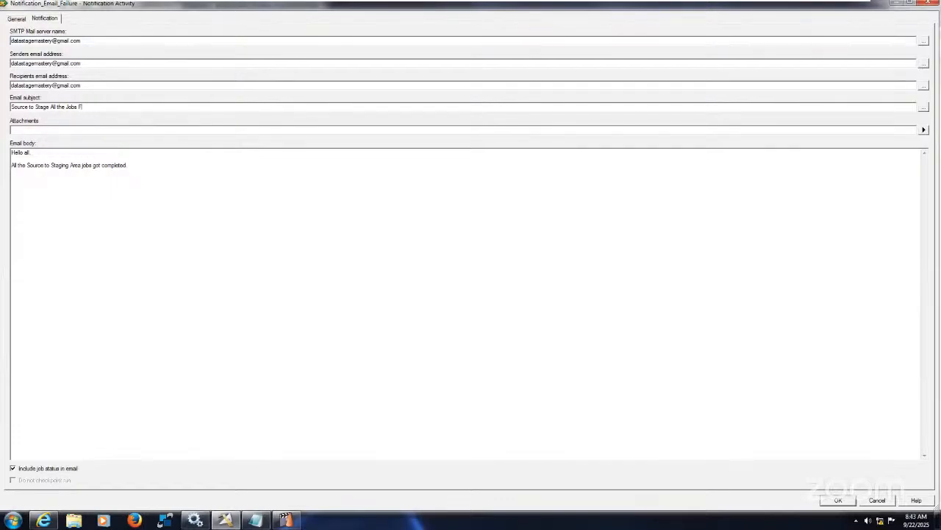
text(ailed)
drag(47, 107, 67, 107)
text(one)
key(BackSpace)
key(BackSpace)
key(BackSpace)
key(BackSpace)
text(one of the)
key(BackSpace)
text(got)
Replace the body sentence with the copied subject text, extended by ", we are looking into the Issue."
drag(124, 106, 3, 90)
key(ctrl+c)
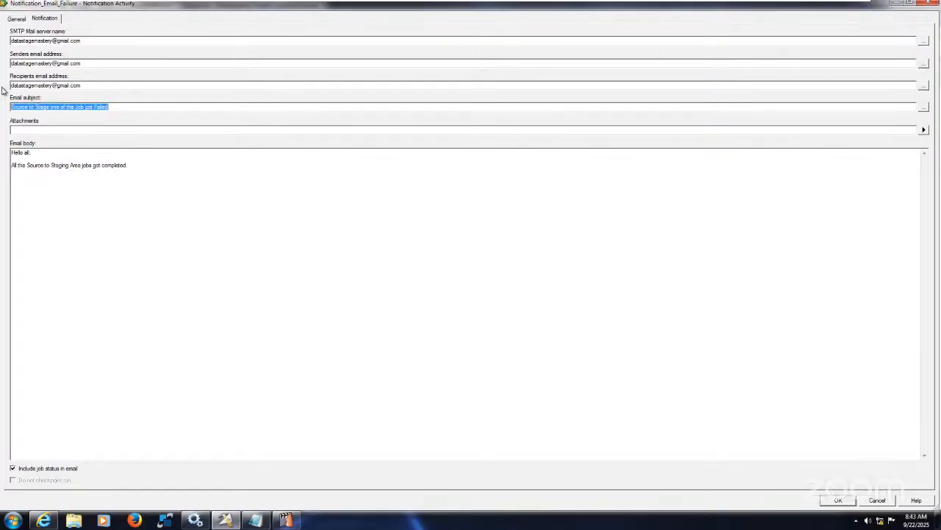
click(135, 164)
drag(129, 165, 3, 170)
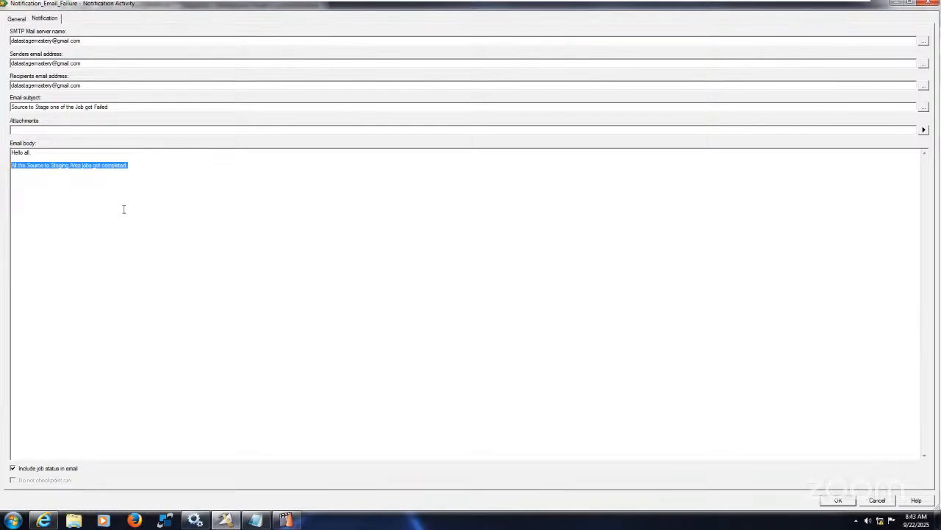
key(ctrl+v)
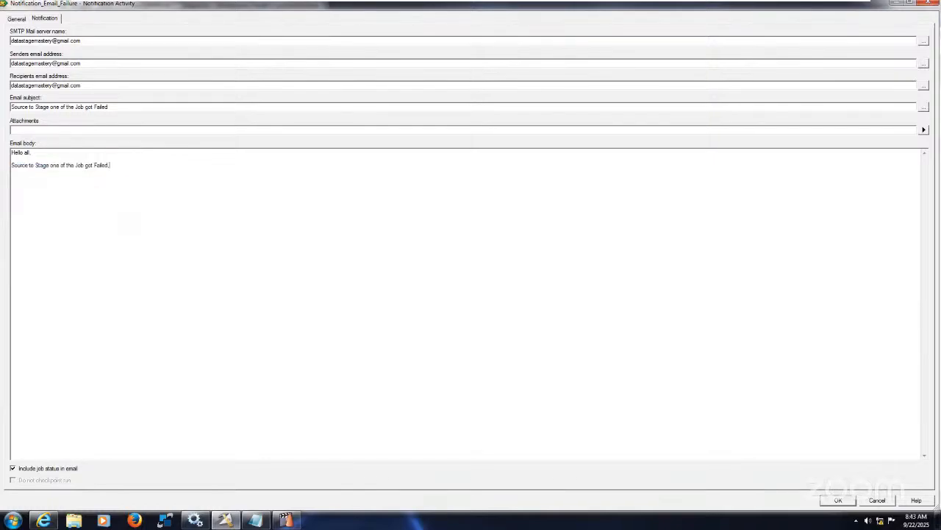
text(, we are lo)
key(BackSpace)
key(BackSpace)
key(BackSpace)
key(BackSpace)
key(BackSpace)
key(BackSpace)
text(e lo)
text(oking )
text(in)
text(to the)
text( Issue)
text(Than)
text(ks,)
text(&)
text( Regards)
text(Data)
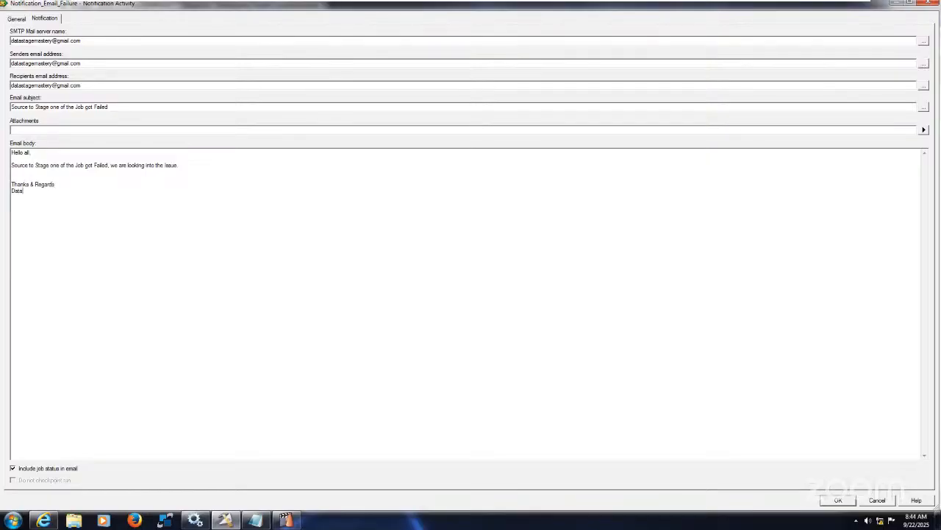
text(Stage)
Add the sign-off "Thanks & Regards" and "DataStage Supp Team" below the failure email's body text
text(Supp Team)
Copy the sign-off, save the failure notification, and paste the sign-off into the email body of Notification_Email_Success
drag(80, 191, 4, 182)
key(ctrl+c)
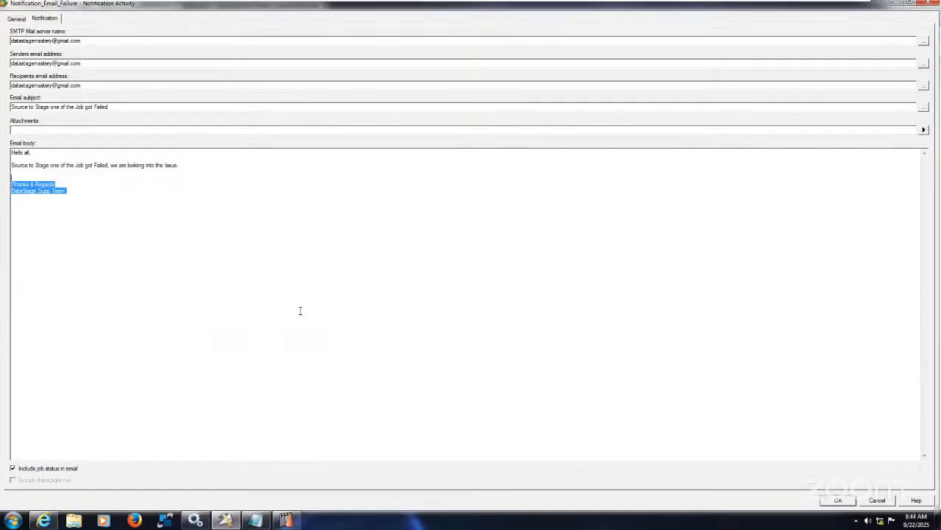
click(837, 500)
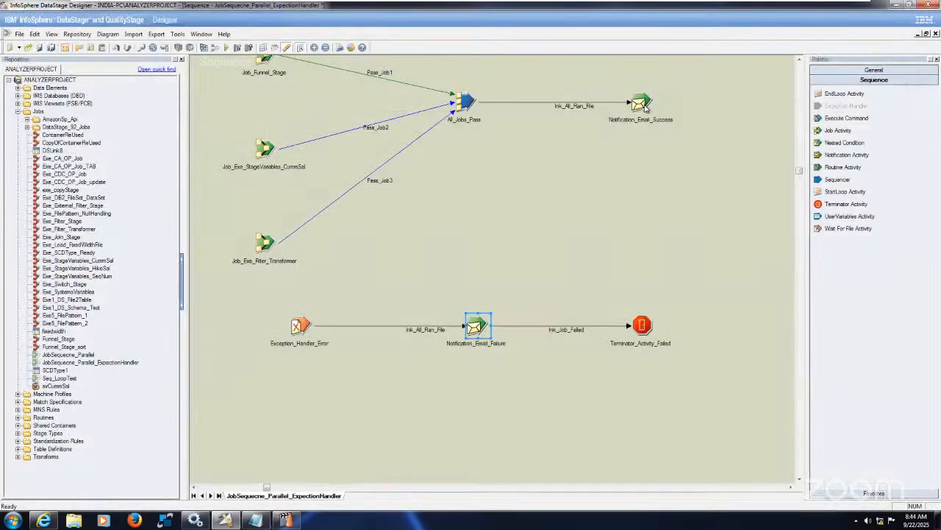
double_click(641, 104)
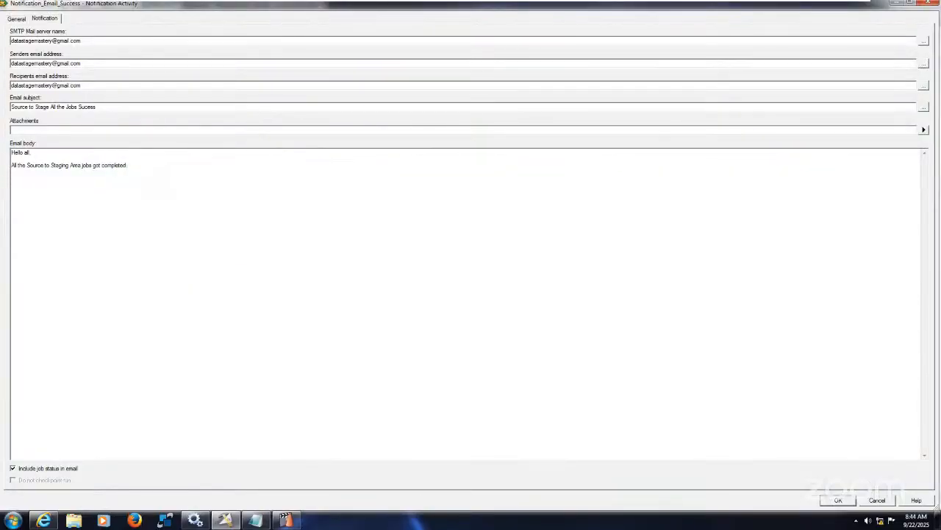
key(ctrl+v)
click(839, 500)
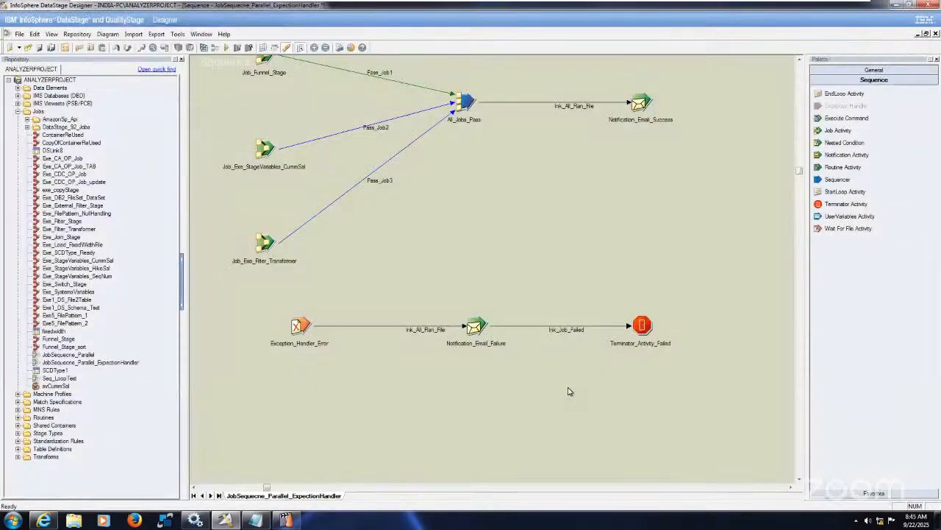
Append " - " and the Exception_Handler_Error $ErrMessage parameter to the email subject of Notification_Email_Failure and save the stage
click(476, 328)
double_click(477, 326)
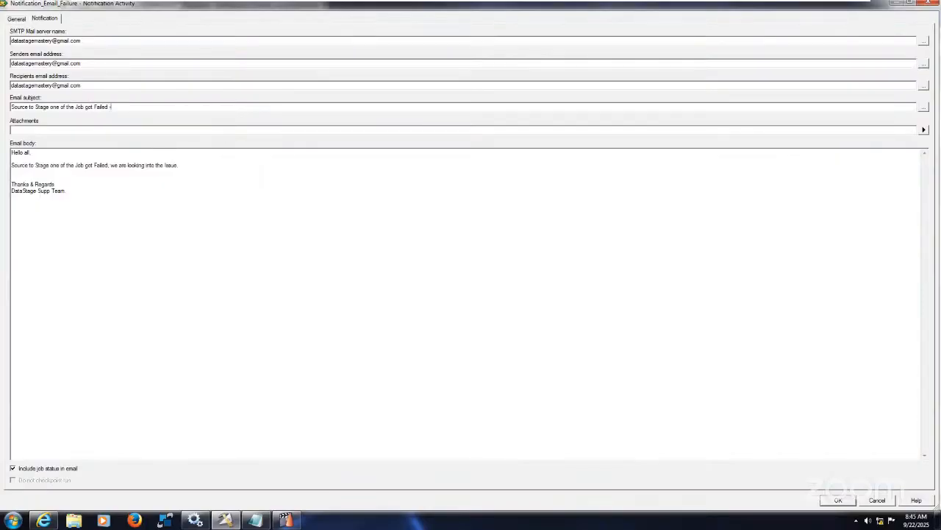
click(924, 108)
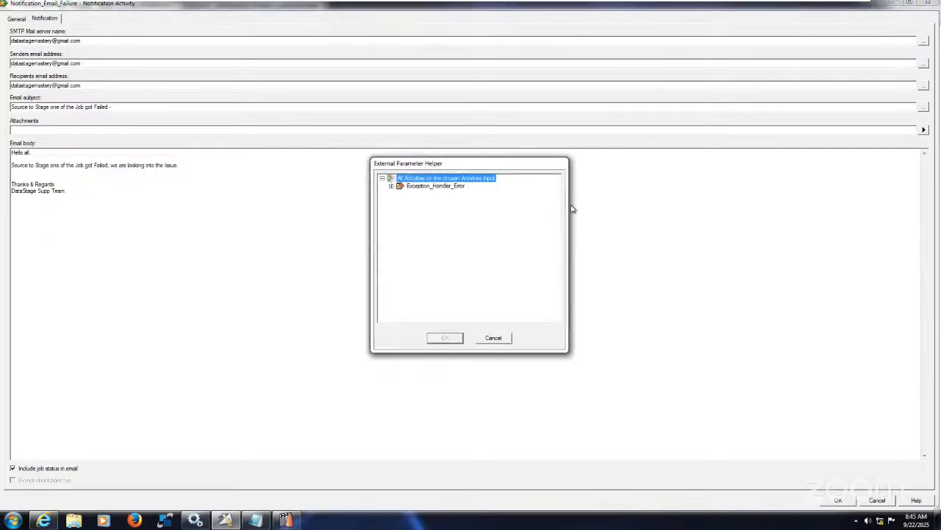
click(391, 186)
click(438, 210)
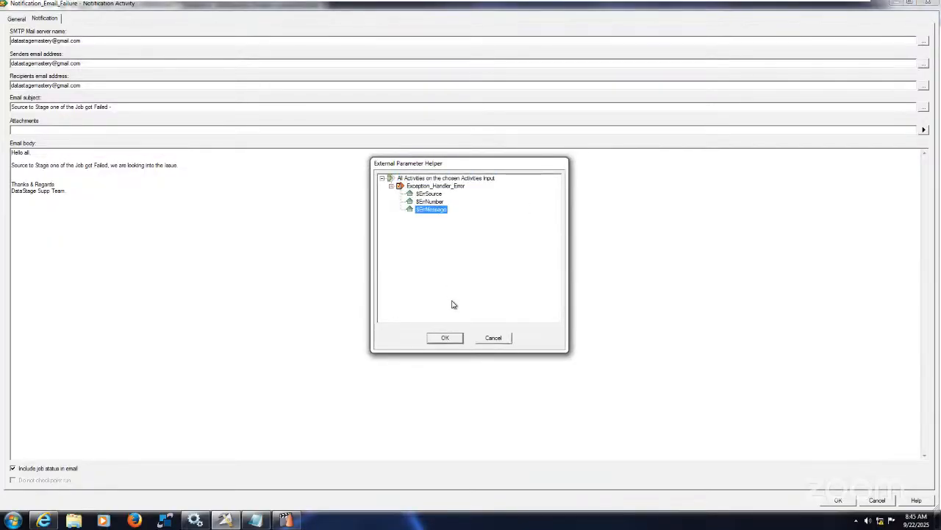
click(445, 337)
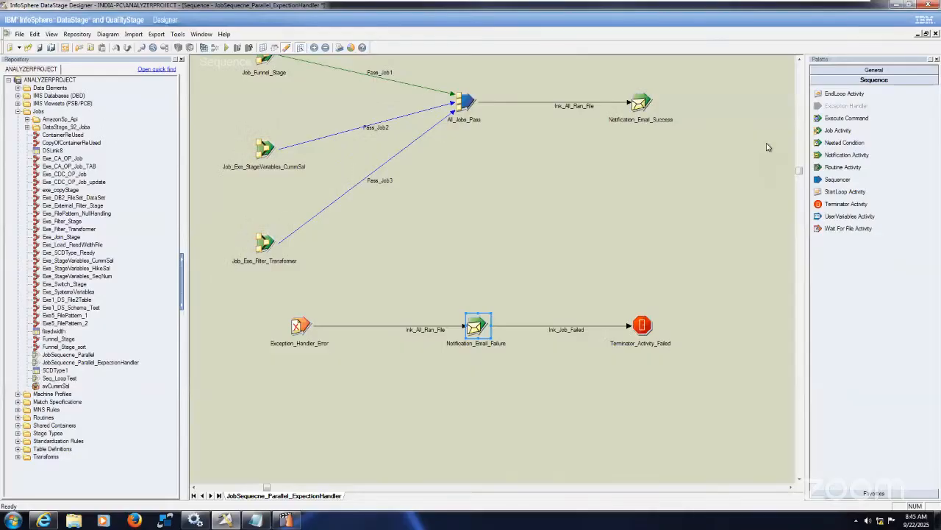
click(773, 113)
Save and compile JobSequecne_Parallel_ExpectionHandler, and check its entry in DataStage Director before closing the compile dialog in Designer
scroll(568, 293, up, 1)
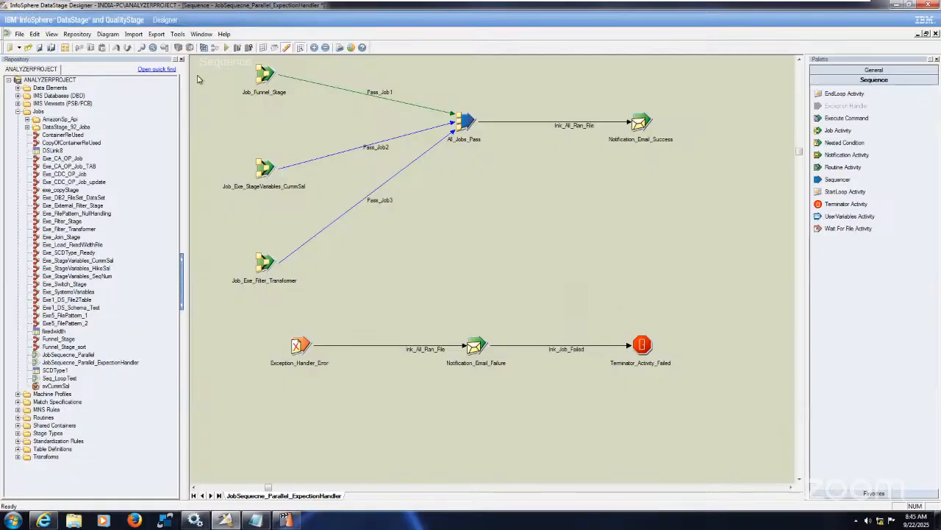
click(204, 49)
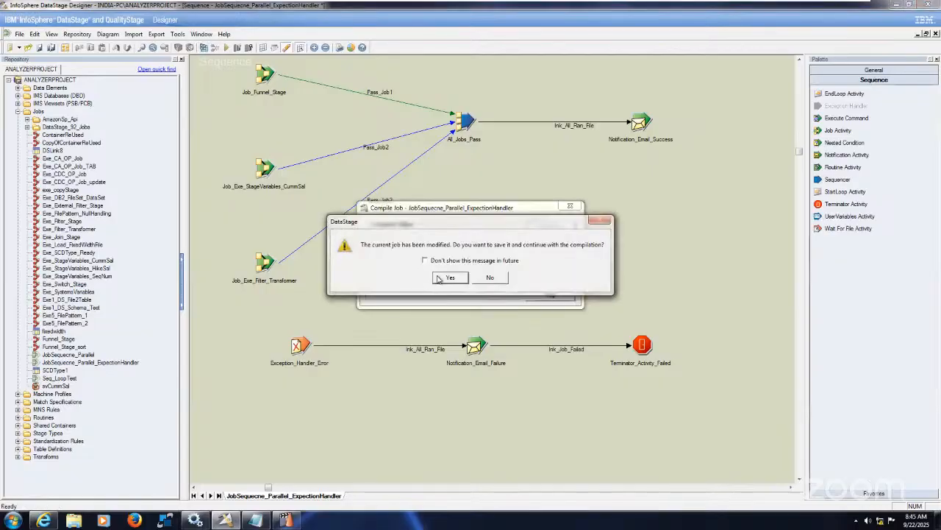
click(448, 278)
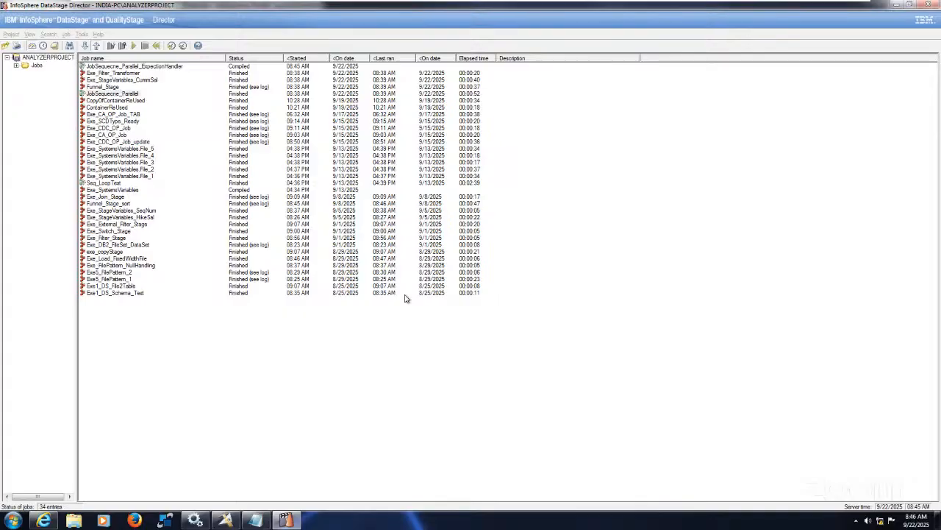
click(175, 67)
click(230, 520)
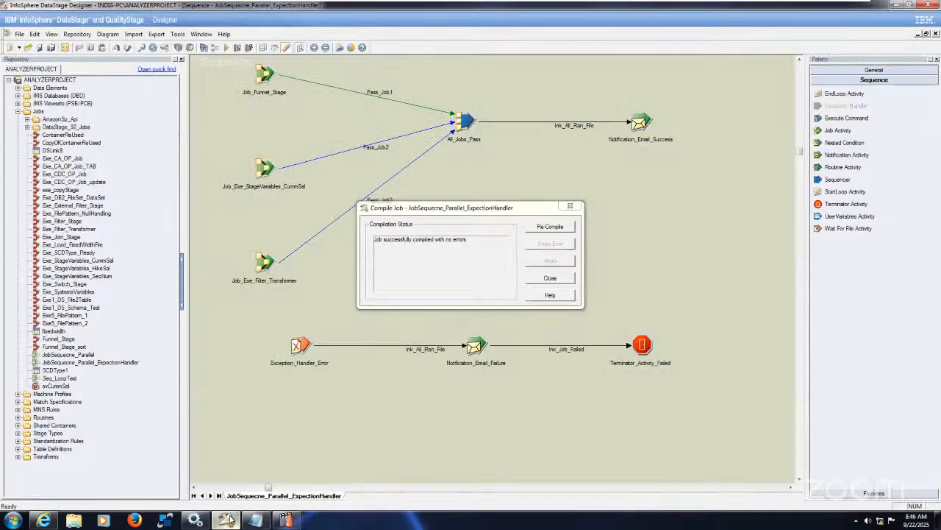
click(552, 279)
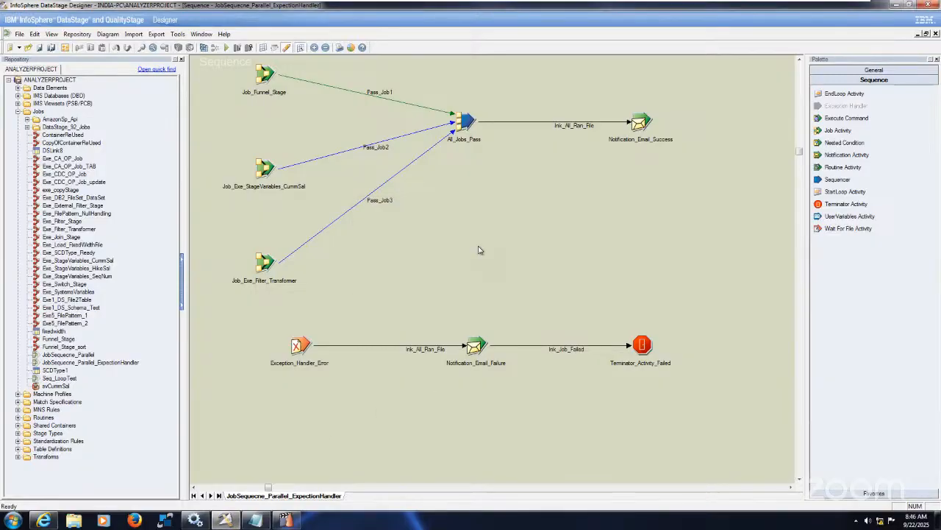
Run JobSequecne_Parallel_ExpectionHandler, switch to DataStage Director and refresh the job list to check its run status
click(225, 48)
click(145, 209)
click(286, 520)
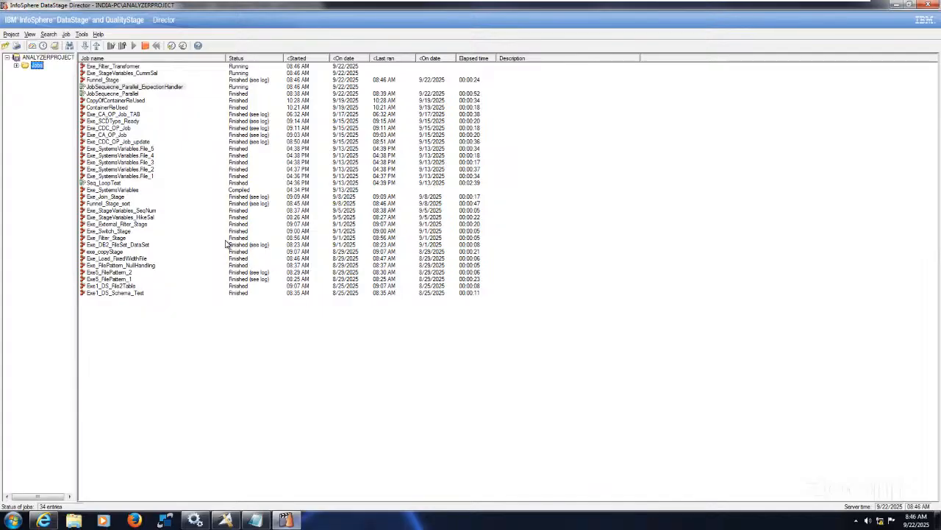
key(F5)
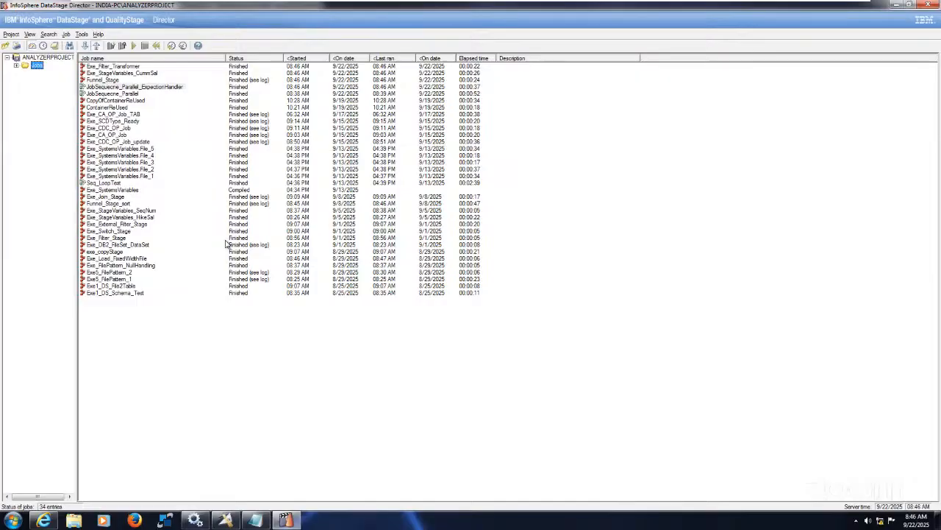
click(171, 87)
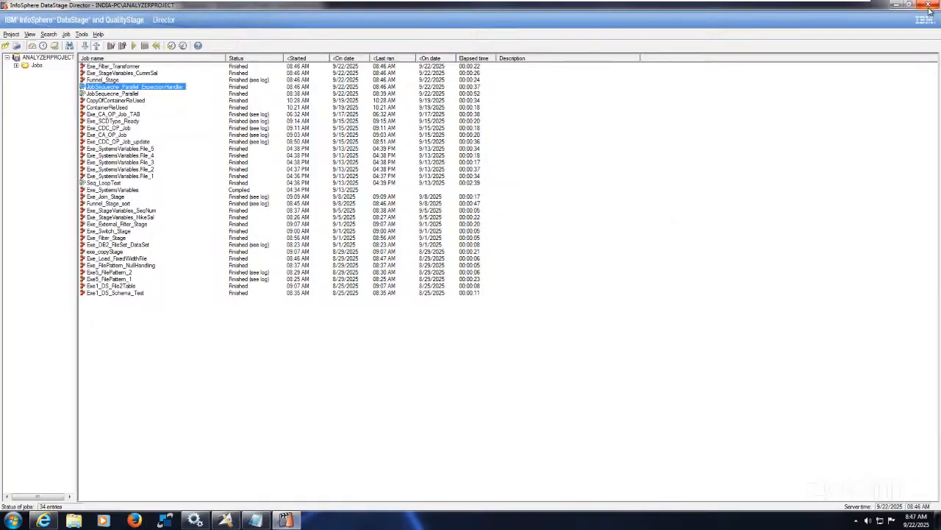
click(759, 172)
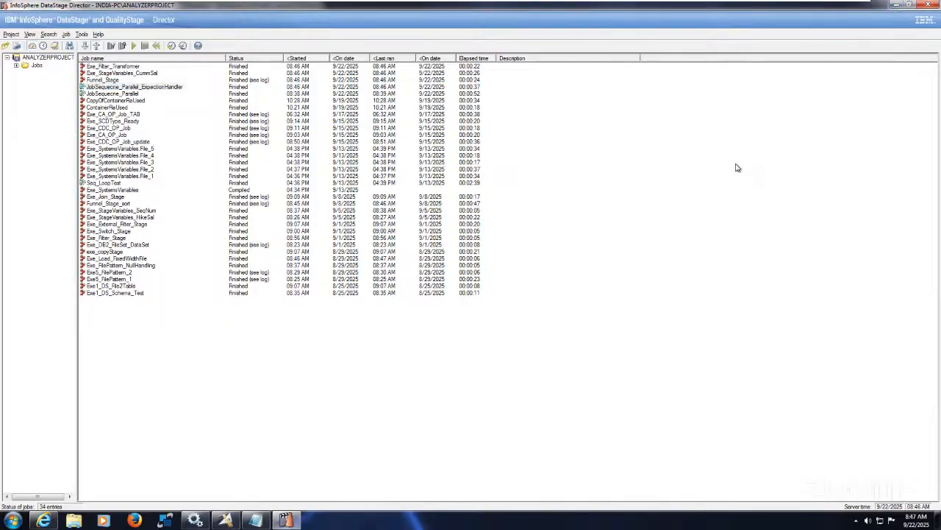
Switch back to DataStage Designer and close the JobSequecne_Parallel_ExpectionHandler sequence
key(alt+Tab)
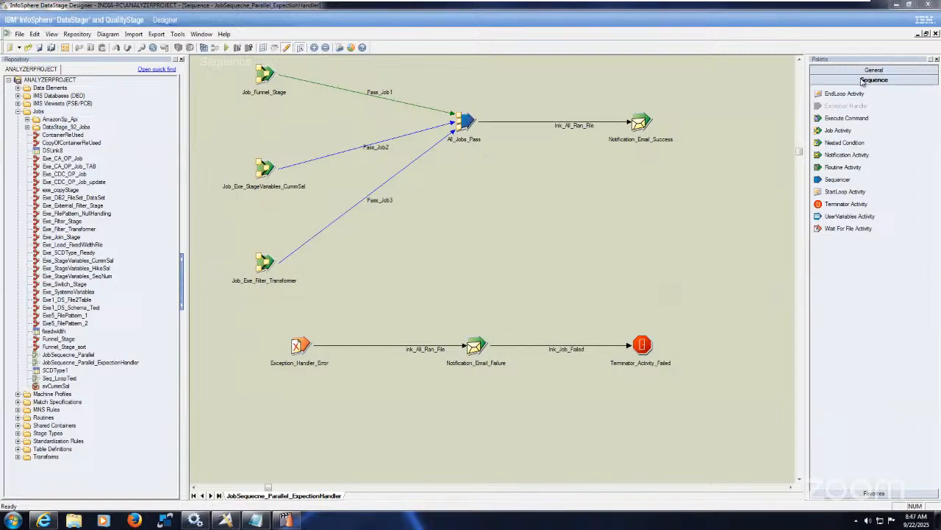
click(935, 34)
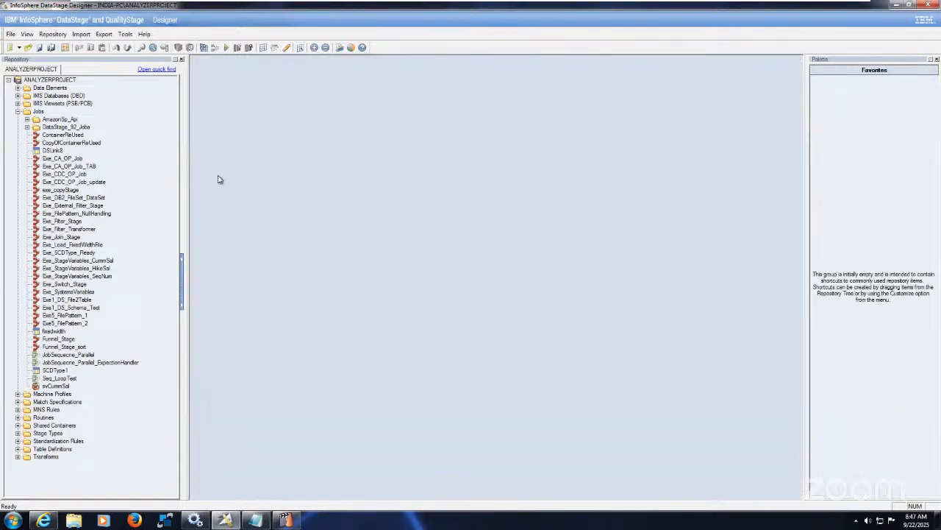
Reopen the JobSequecne_Parallel_ExpectionHandler sequence and save a copy as JobSequecne_OrderMode_ExpectionHandler in the Jobs folder
click(11, 34)
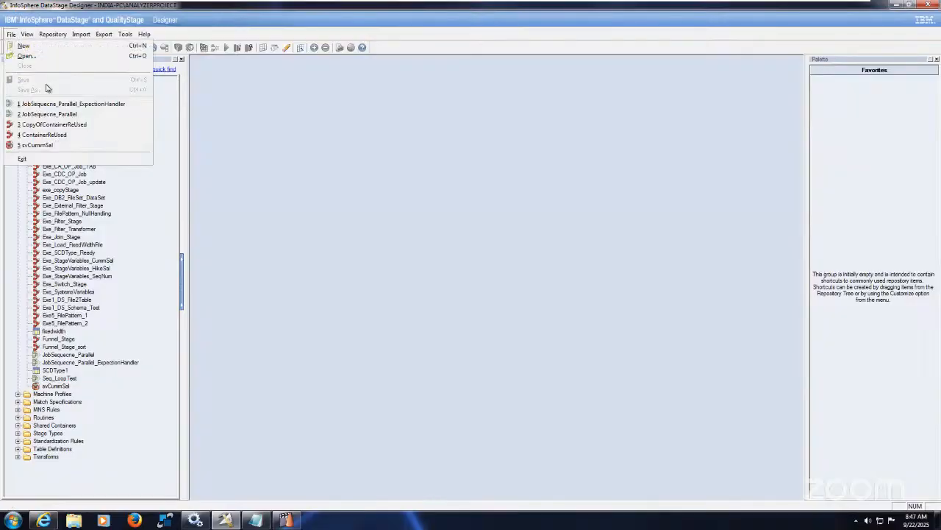
click(92, 104)
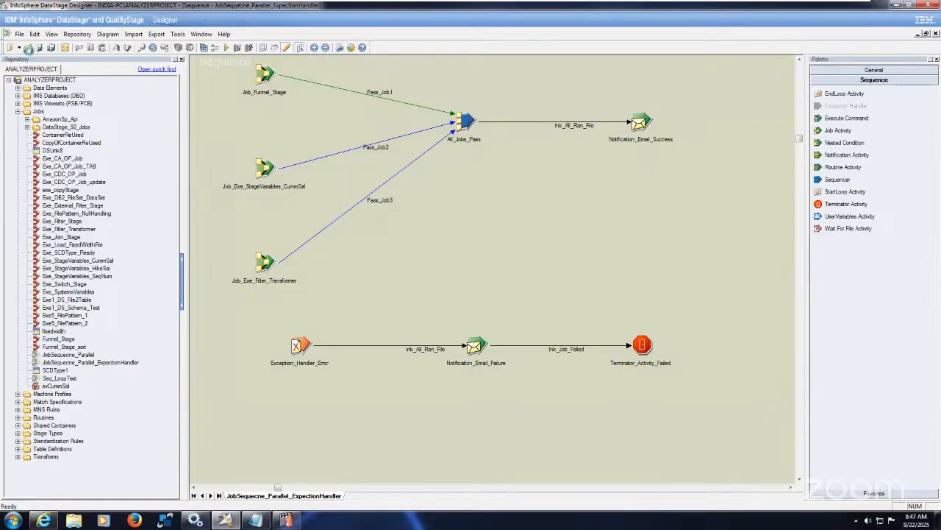
click(18, 34)
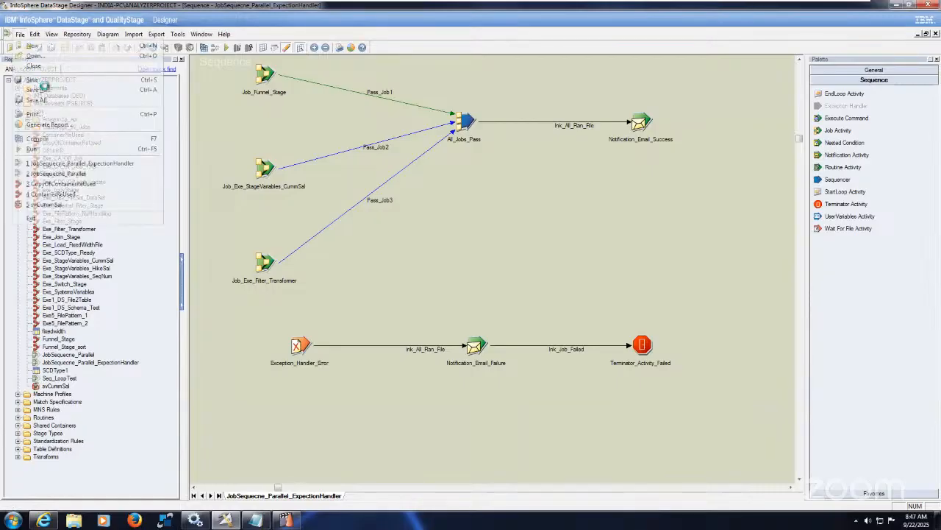
click(46, 89)
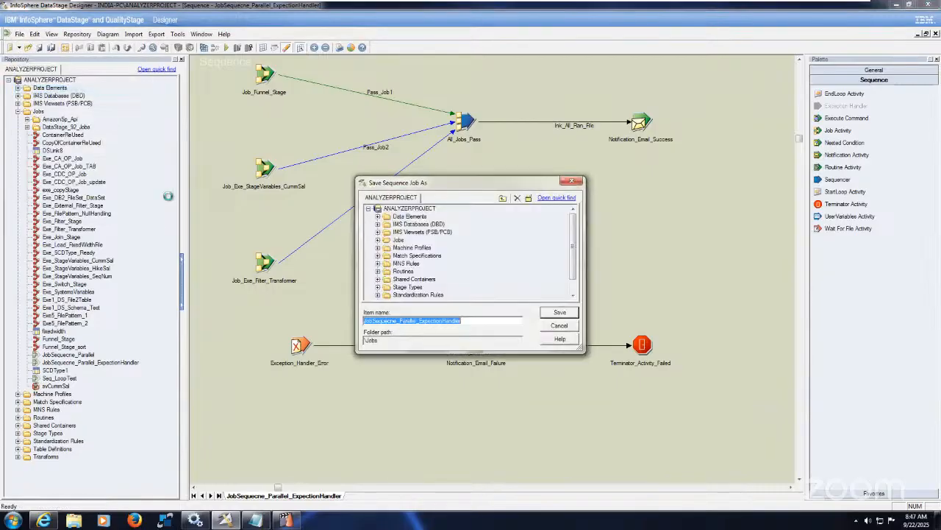
click(416, 321)
key(BackSpace)
key(BackSpace)
key(BackSpace)
key(BackSpace)
key(BackSpace)
key(BackSpace)
key(BackSpace)
key(BackSpace)
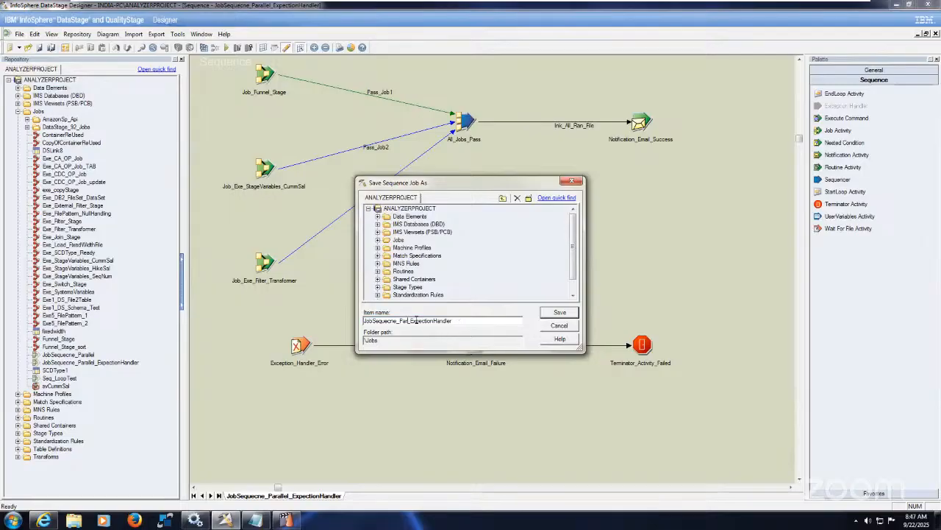
text(OrderModel)
click(561, 314)
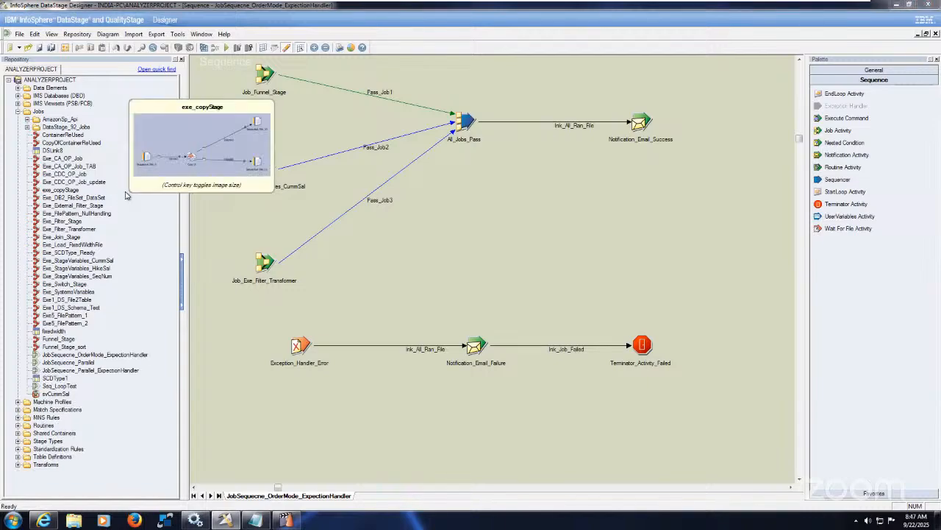
Move Exe66_SCD_Type2_Main, Exe67_SCD_Type2_Update and Exe68_SCD_Type2_Insert from the DataStage_92_Jobs folder into the Jobs folder
click(27, 127)
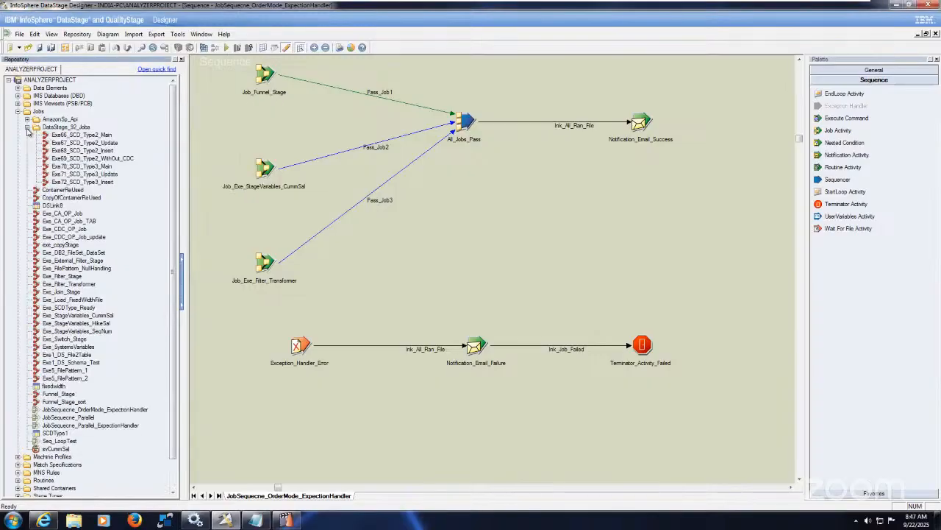
click(109, 137)
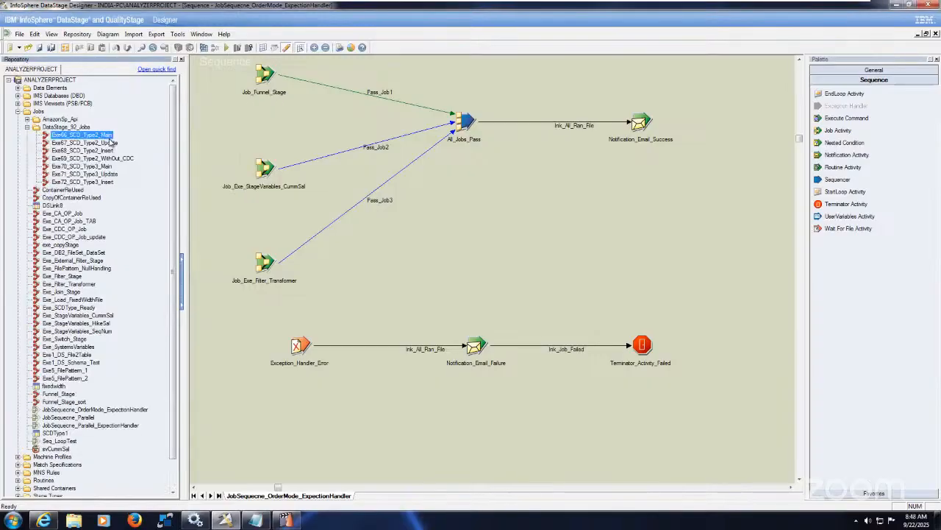
shift+click(112, 145)
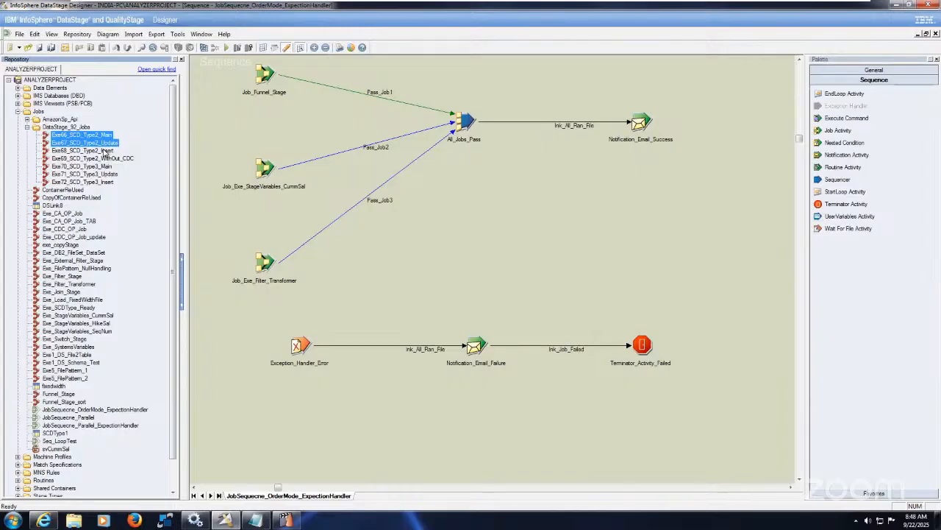
shift+click(104, 151)
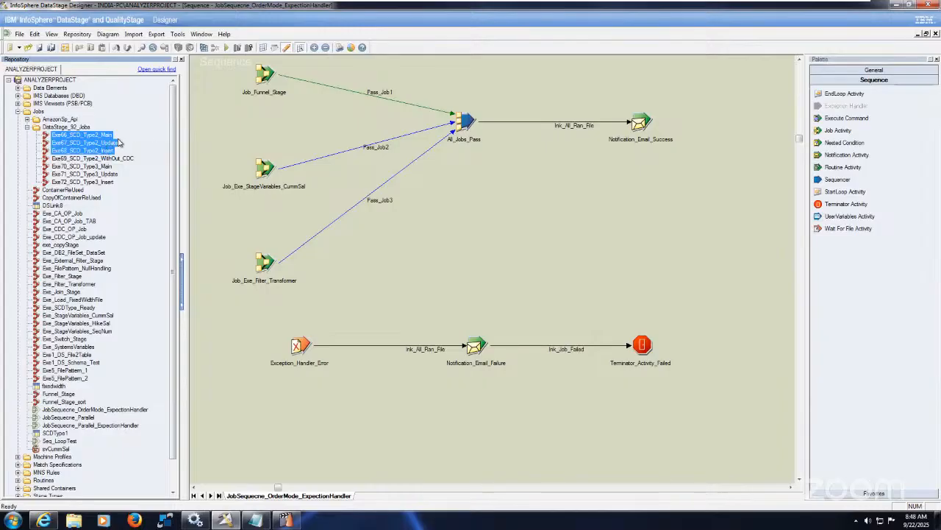
click(49, 118)
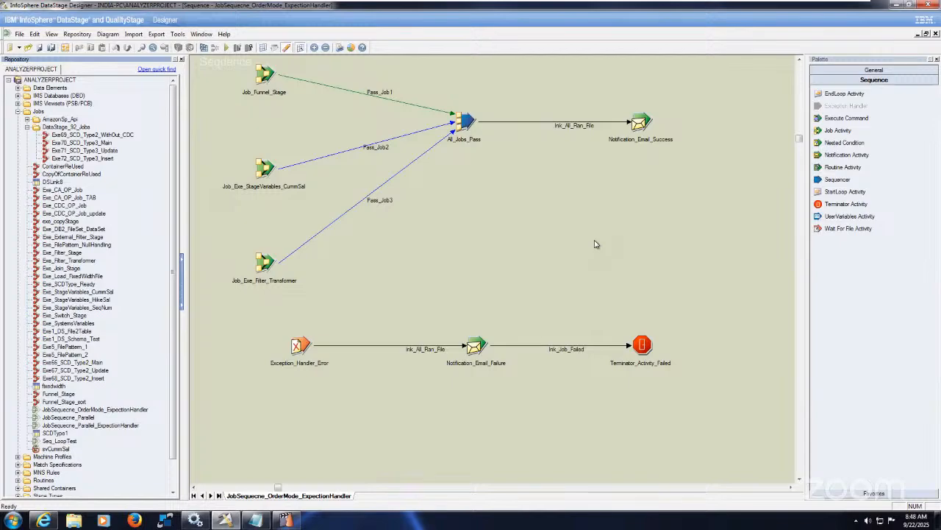
Switch to DataStage Director to view the job status list
click(289, 519)
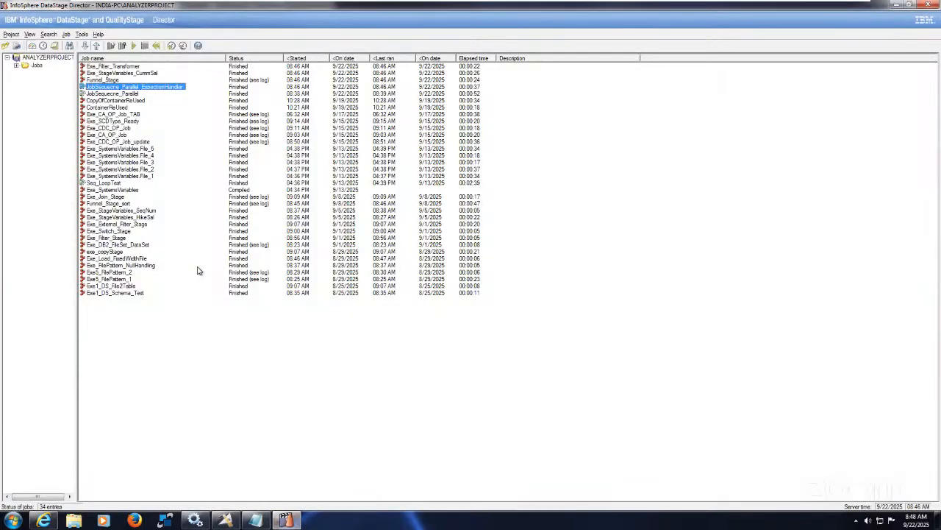
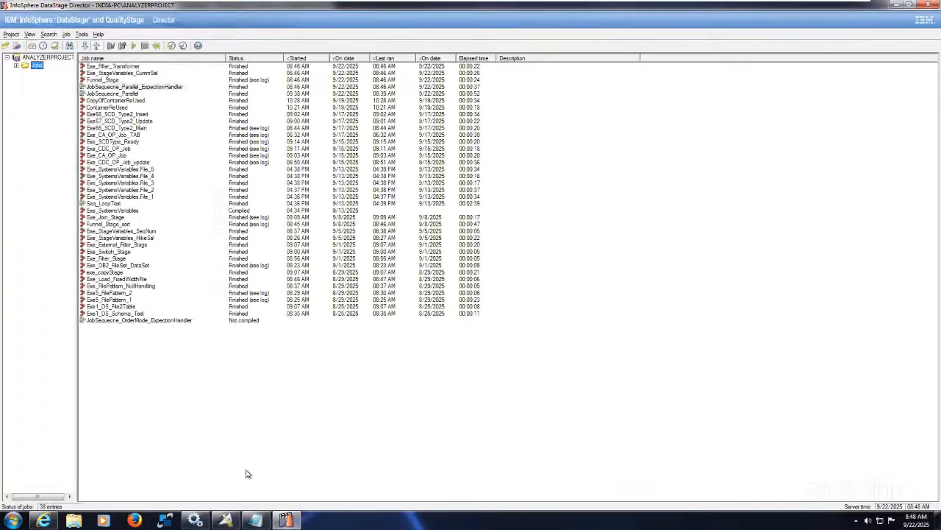
Switch to DataStage Designer and delete the Job_Exe_StageVariables_CummSal and Job_Exe_Filter_Transformer activities along with their links Pass_Job2 and Pass_Job3
click(226, 518)
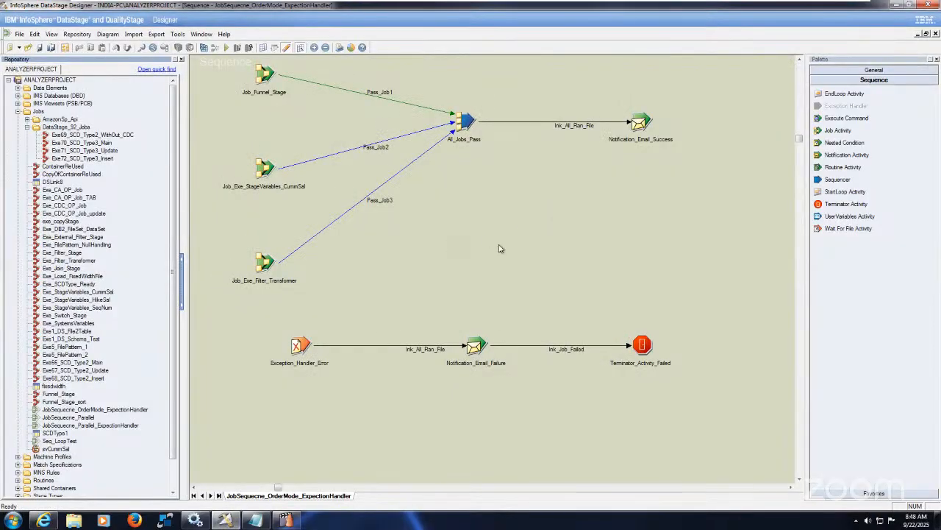
drag(228, 151, 298, 301)
key(Delete)
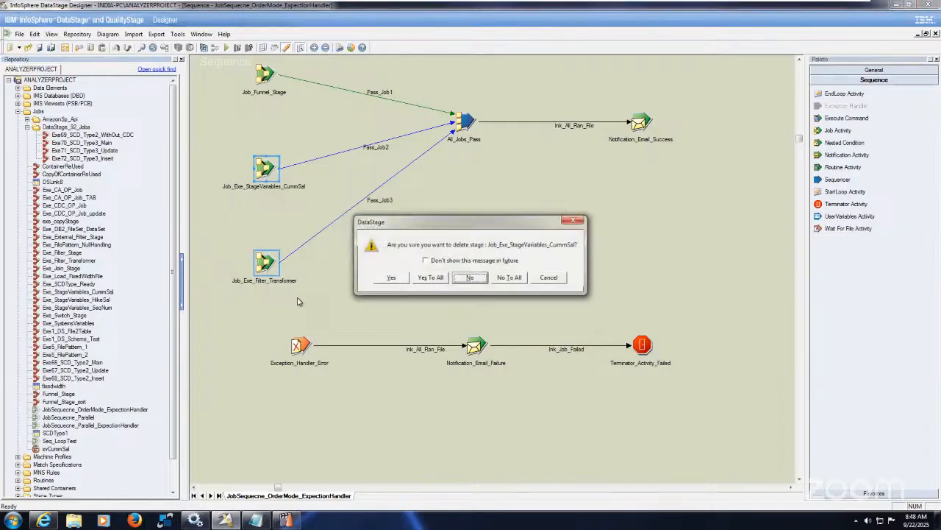
click(432, 279)
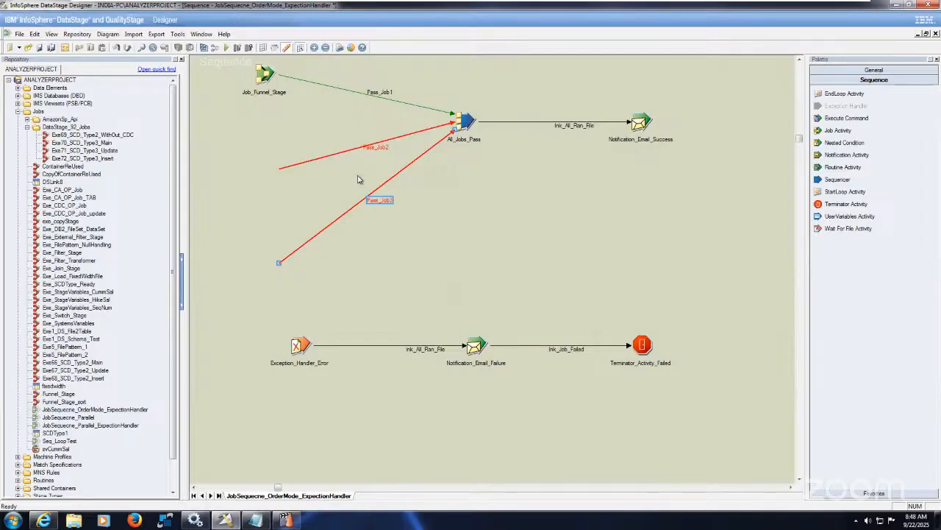
click(278, 214)
drag(255, 148, 316, 298)
key(Delete)
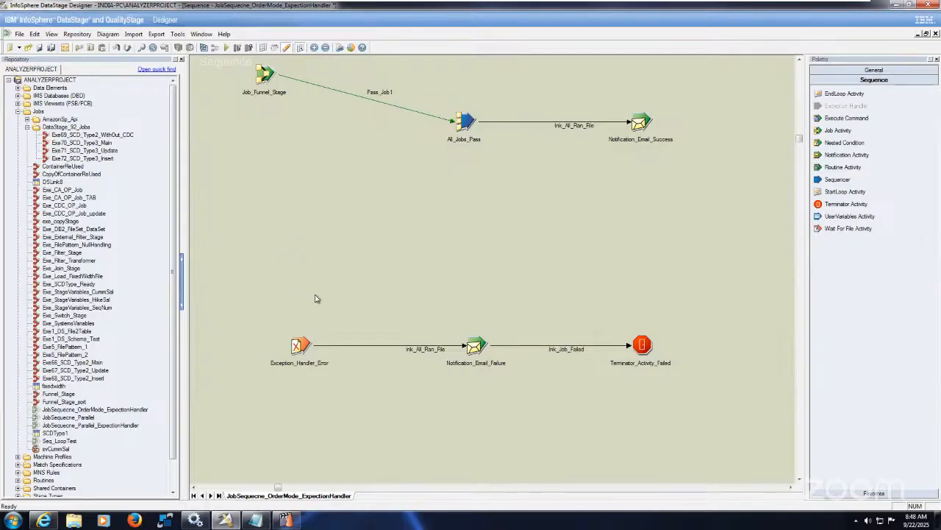
Shift Notification_Email_Success and All_Jobs_Pass farther from Job_Funnel_Stage and delete the All_Jobs_Pass sequencer
drag(649, 127, 732, 115)
drag(469, 141, 551, 130)
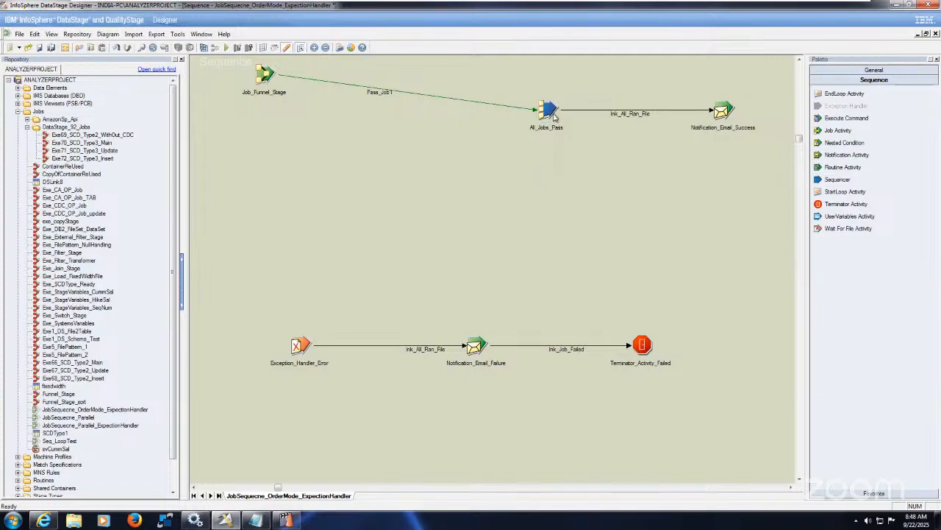
key(Delete)
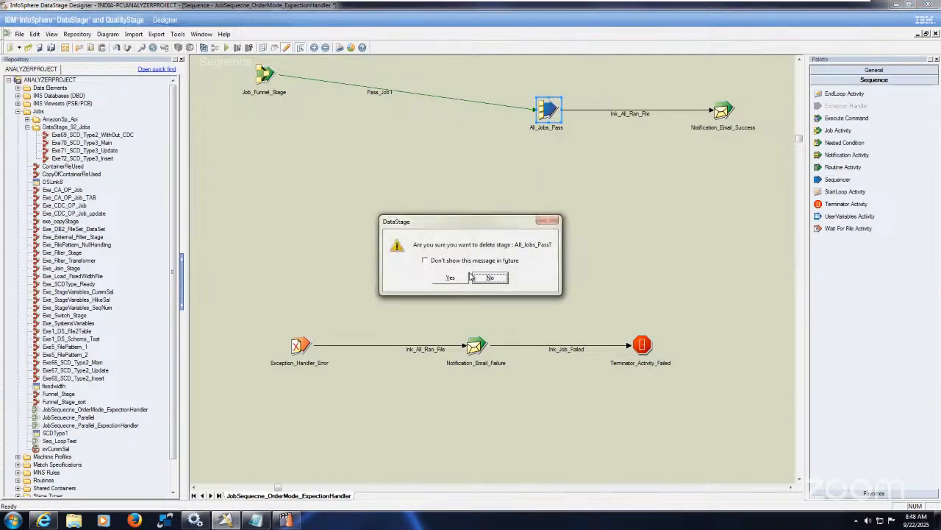
click(450, 277)
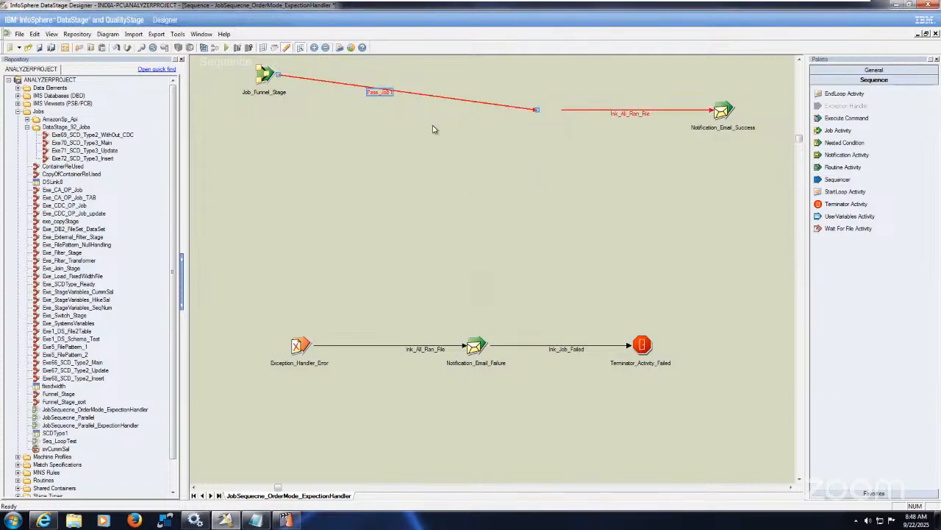
Delete the dangling lnk_All_Ran_File link that leads into Notification_Email_Success
click(535, 111)
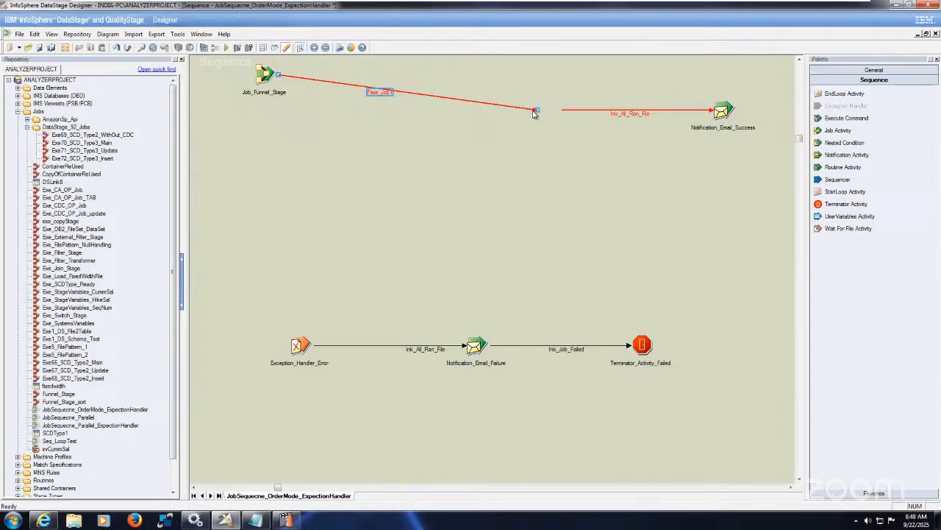
click(572, 115)
click(628, 114)
click(640, 115)
key(ctrl+c)
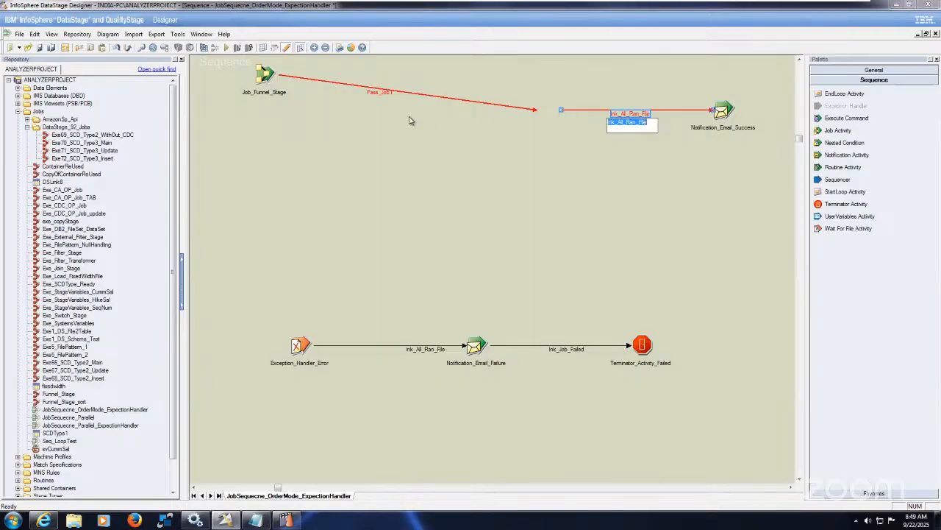
key(BackSpace)
click(482, 173)
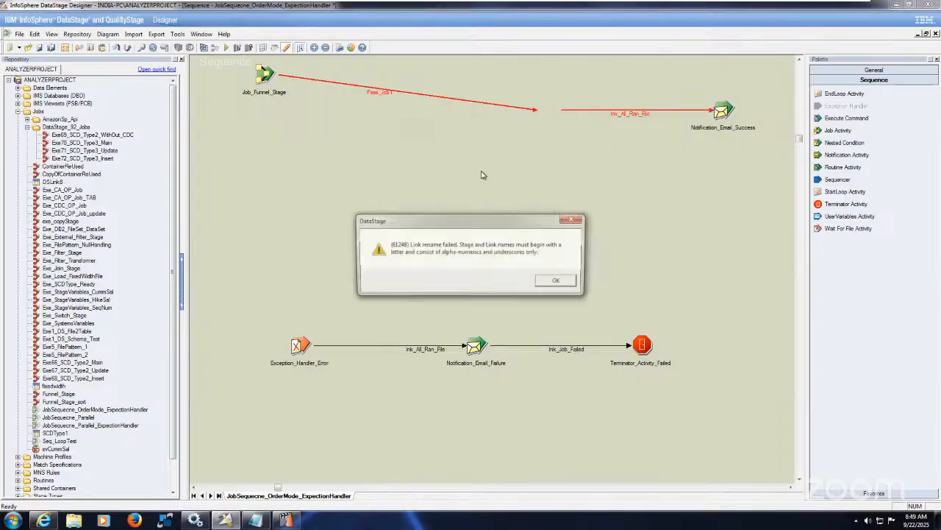
click(557, 283)
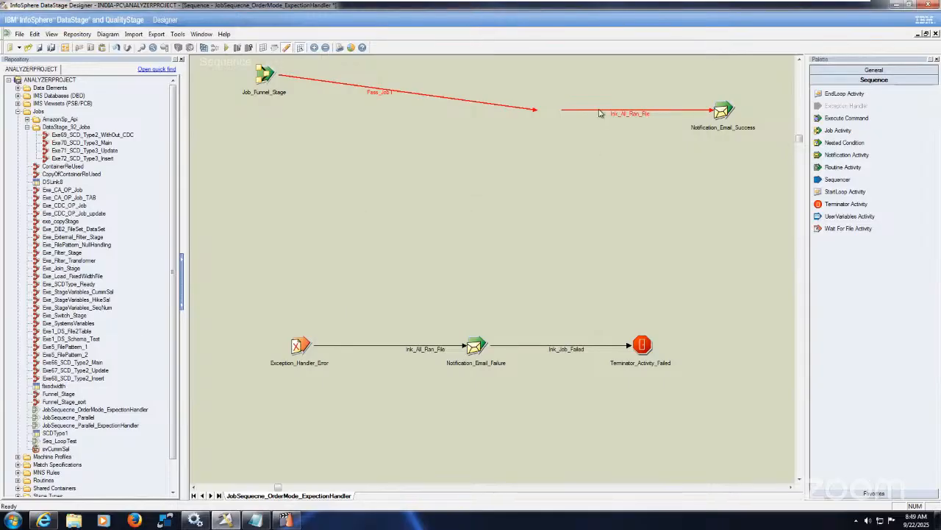
click(599, 112)
key(Delete)
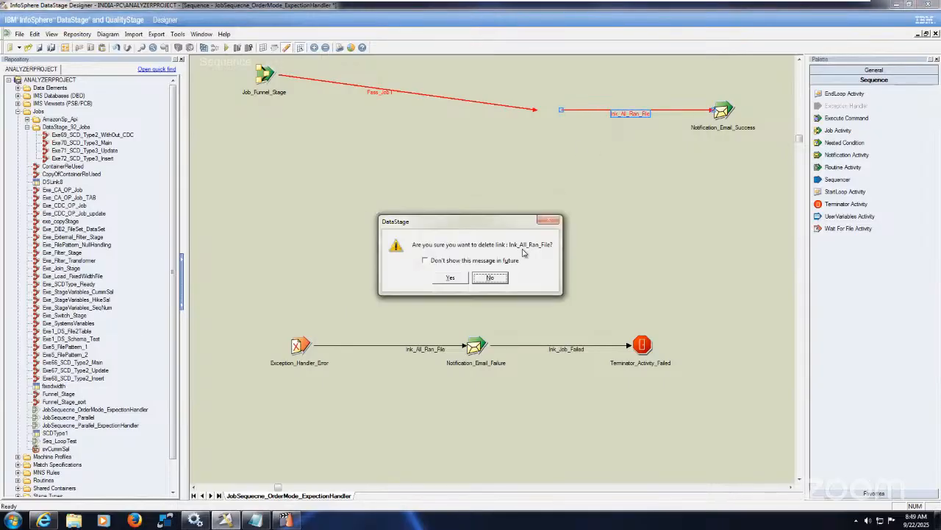
click(451, 277)
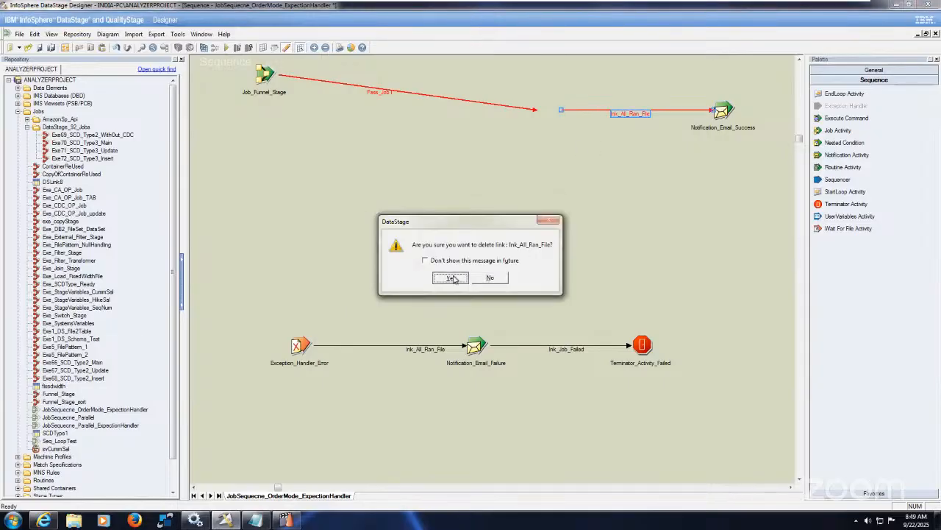
Rename the Pass_Job1 link as lnk_All_Ran_File
right_click(381, 97)
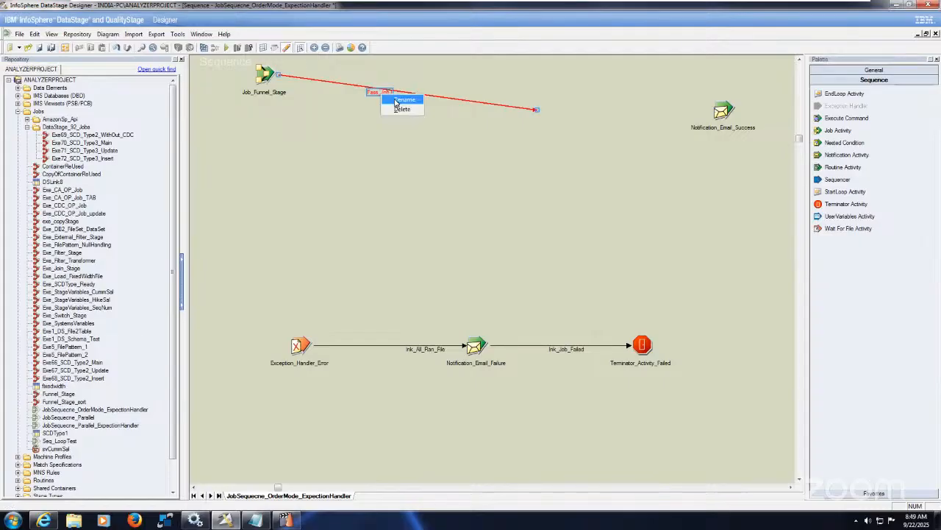
click(389, 99)
key(ctrl+v)
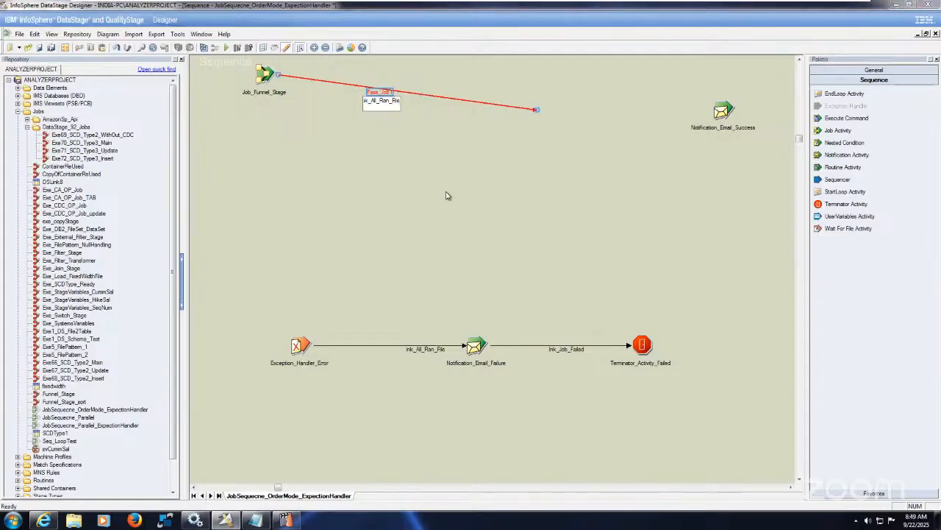
key(Return)
Attach the loose end of Job_Funnel_Stage's link to Notification_Email_Success and place the two stages closer together in one row
drag(266, 77, 404, 131)
click(527, 116)
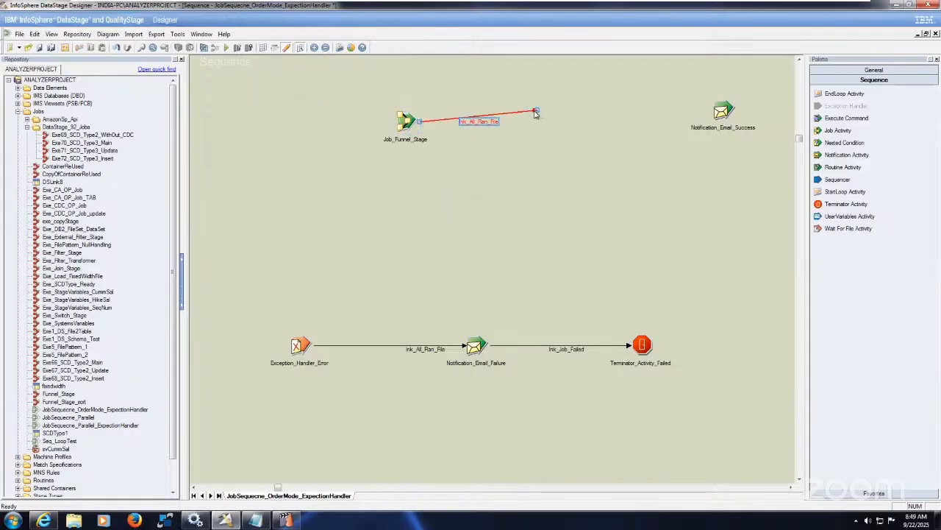
drag(536, 112, 723, 112)
drag(405, 127, 533, 115)
click(630, 223)
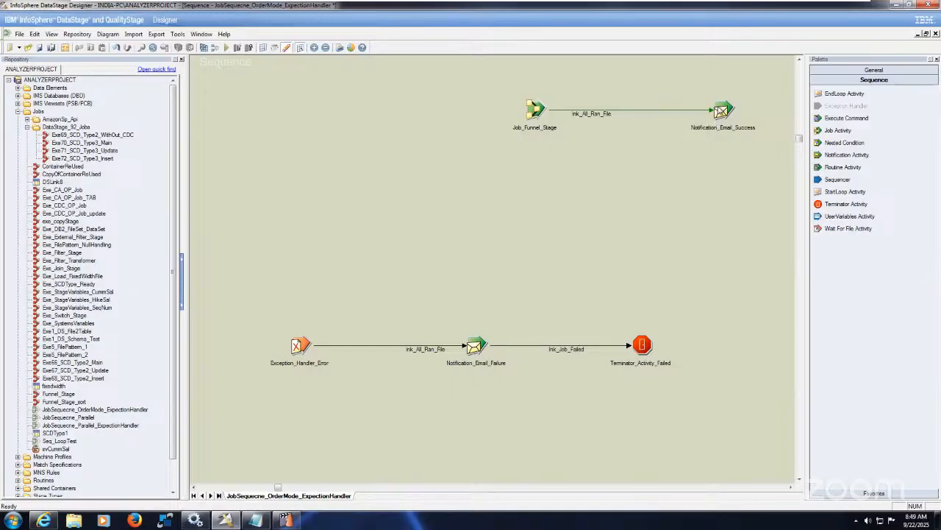
click(726, 110)
drag(725, 111, 689, 111)
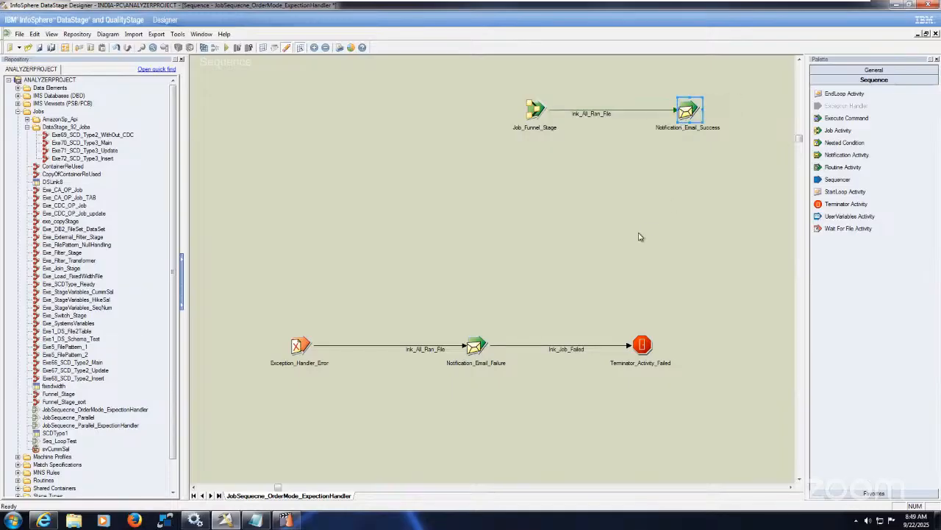
click(642, 237)
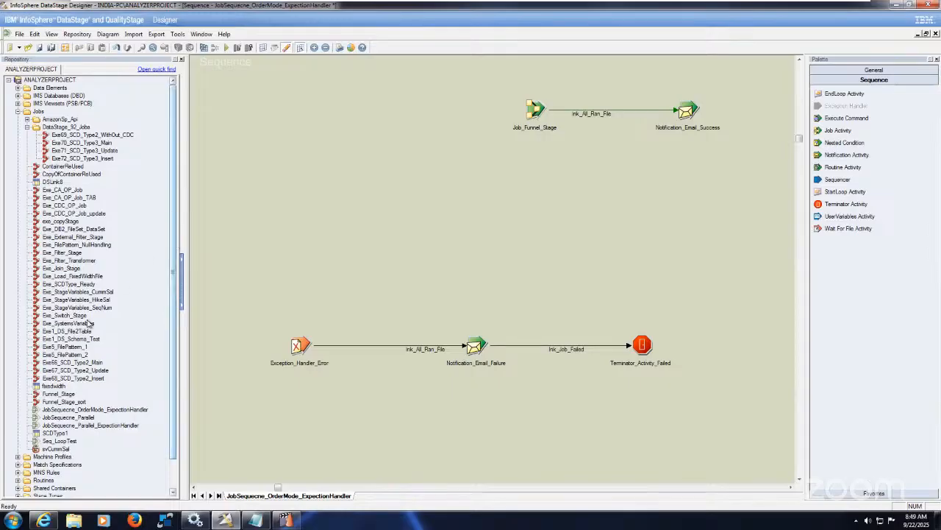
Add Exe66_SCD_Type2_Main, Exe67_SCD_Type2_Update and Exe68_SCD_Type2_Insert as job activities in a row before Job_Funnel_Stage
click(93, 364)
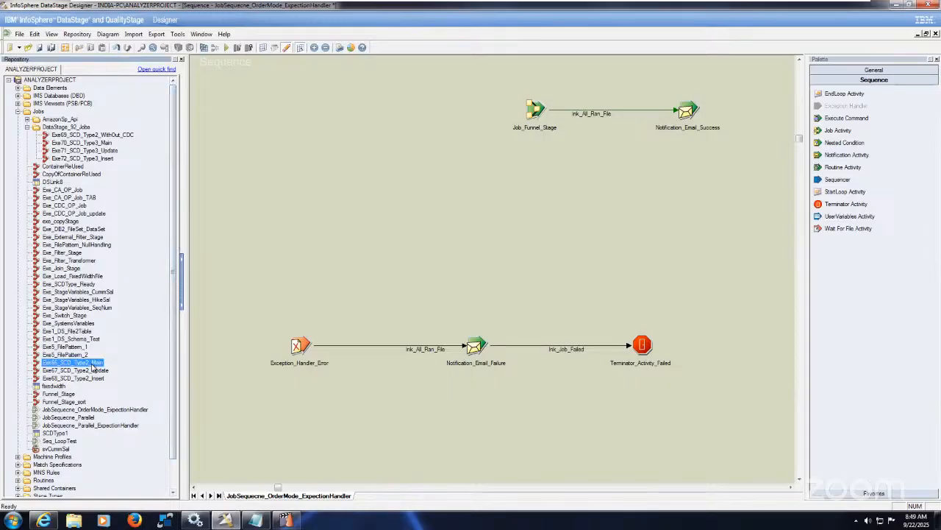
drag(93, 365, 228, 94)
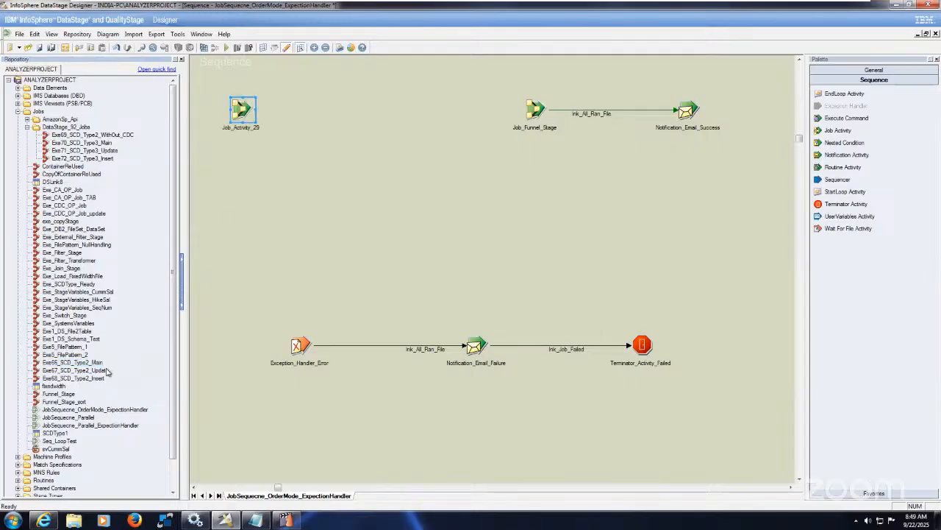
drag(104, 374, 345, 105)
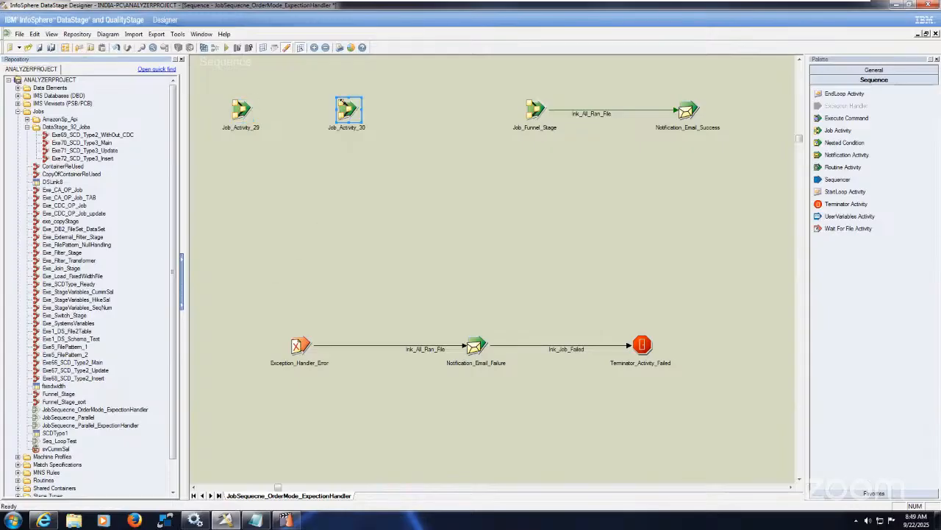
click(99, 378)
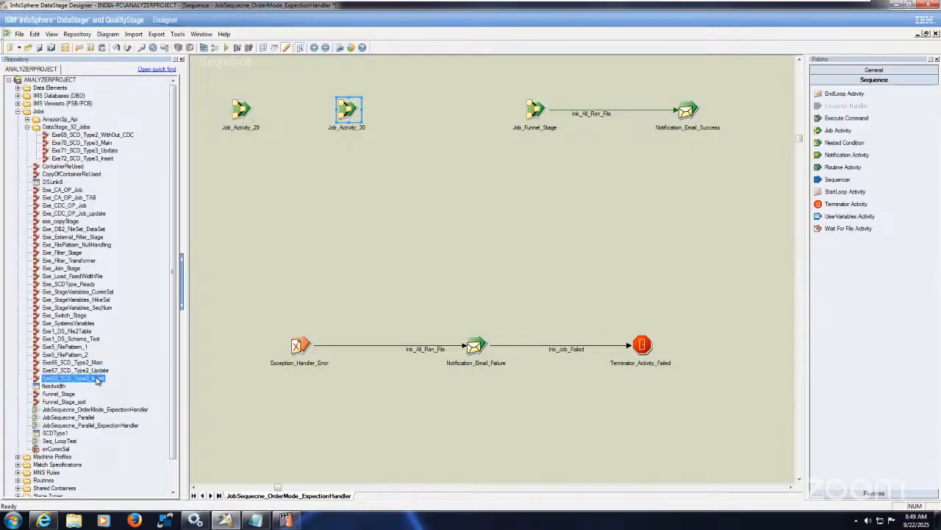
drag(99, 381, 419, 100)
click(514, 157)
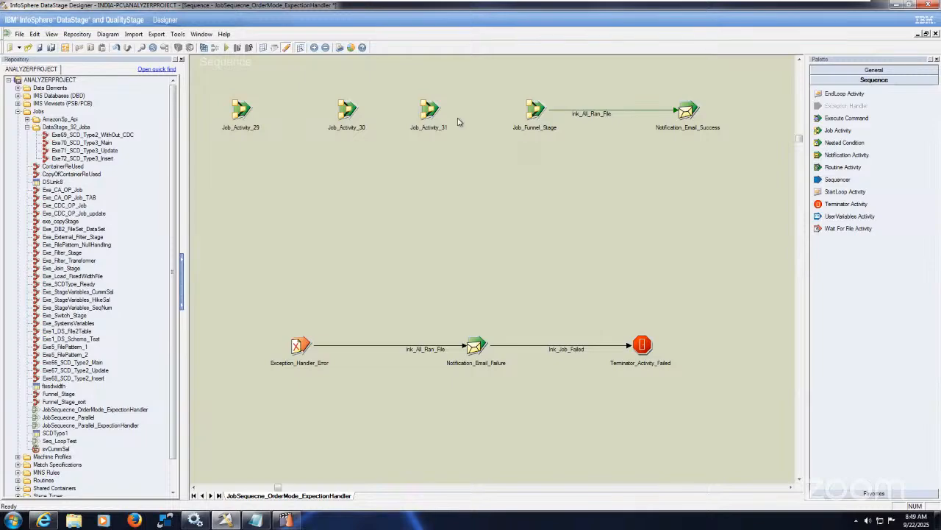
Link the three SCD Type 2 job activities in order, from Main to Update to Insert, and on to Job_Funnel_Stage
drag(430, 108, 535, 111)
drag(244, 111, 348, 111)
drag(412, 110, 430, 111)
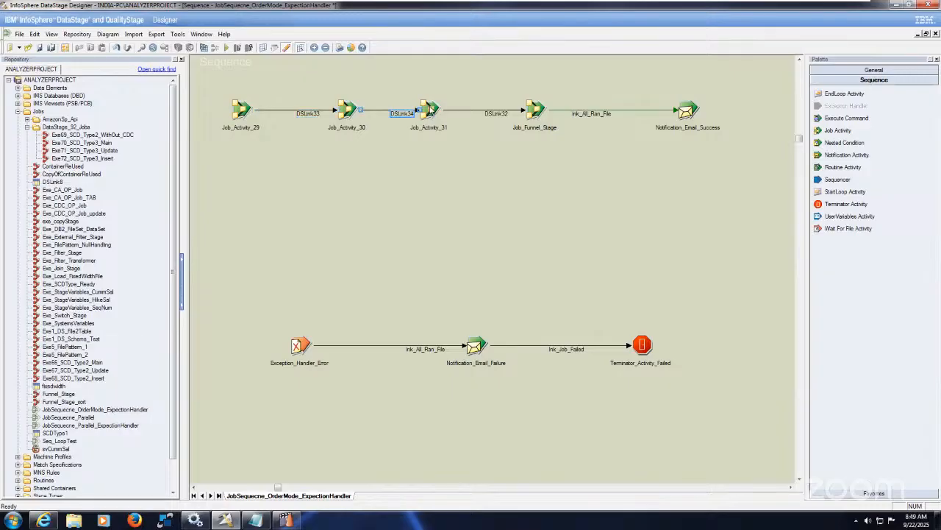
Set the execution action of the Exe66_SCD_Type2_Main job activity to "Reset if required, then run"
click(245, 112)
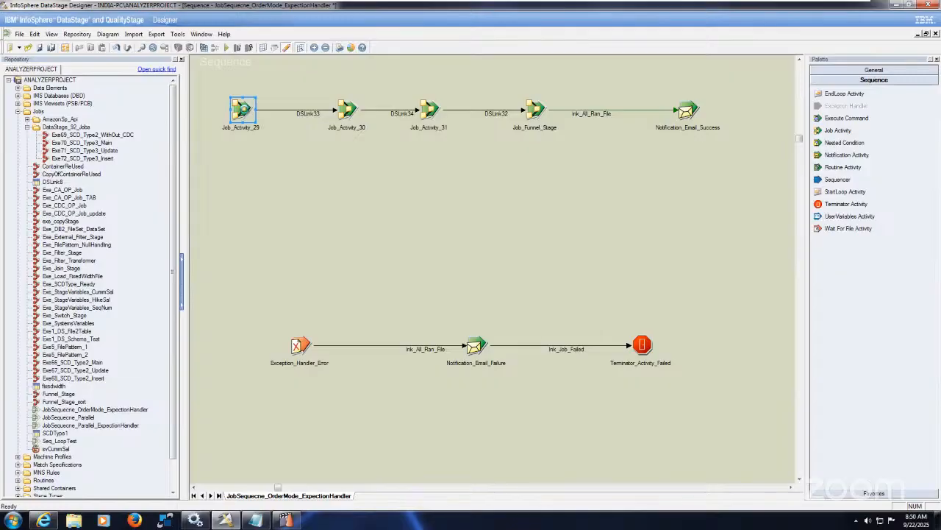
double_click(245, 111)
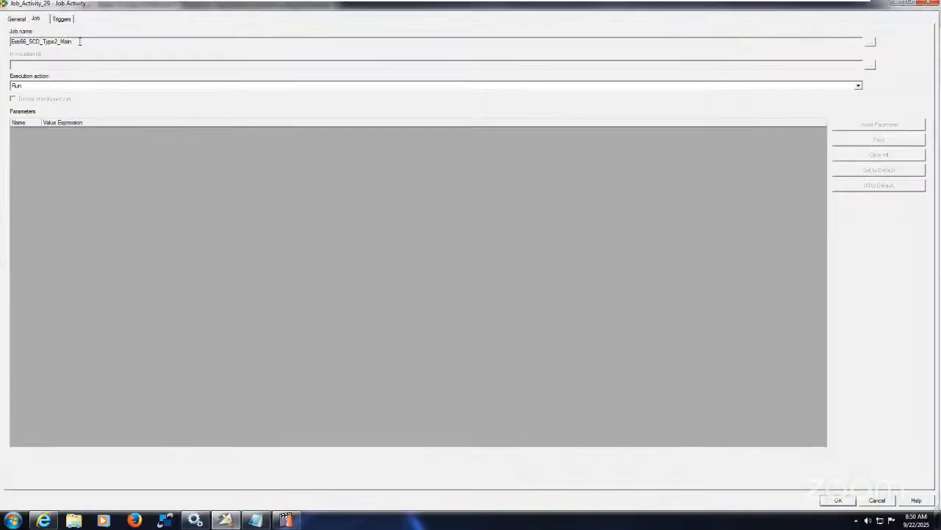
drag(28, 42, 128, 42)
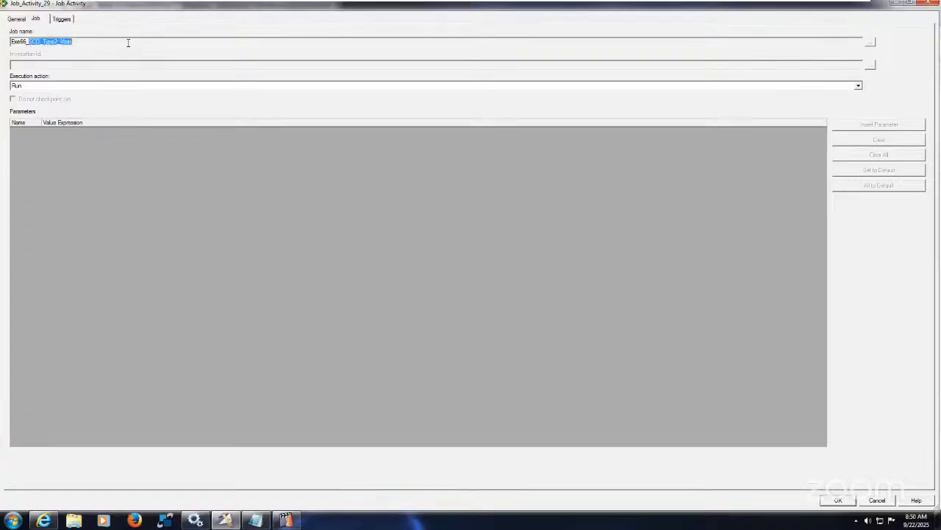
click(157, 86)
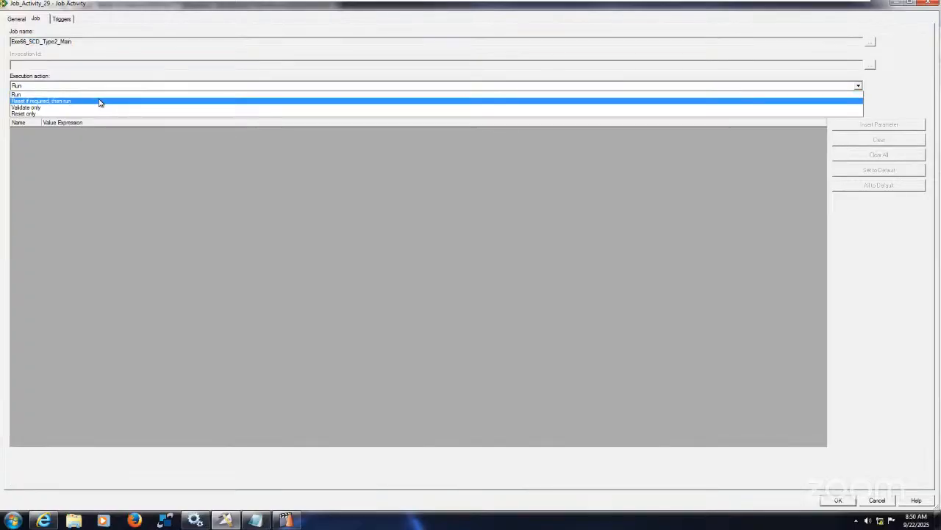
click(100, 103)
Rename the Exe66_SCD_Type2_Main job activity, replacing the ending after Job with _SCD_Type2_Main
click(17, 19)
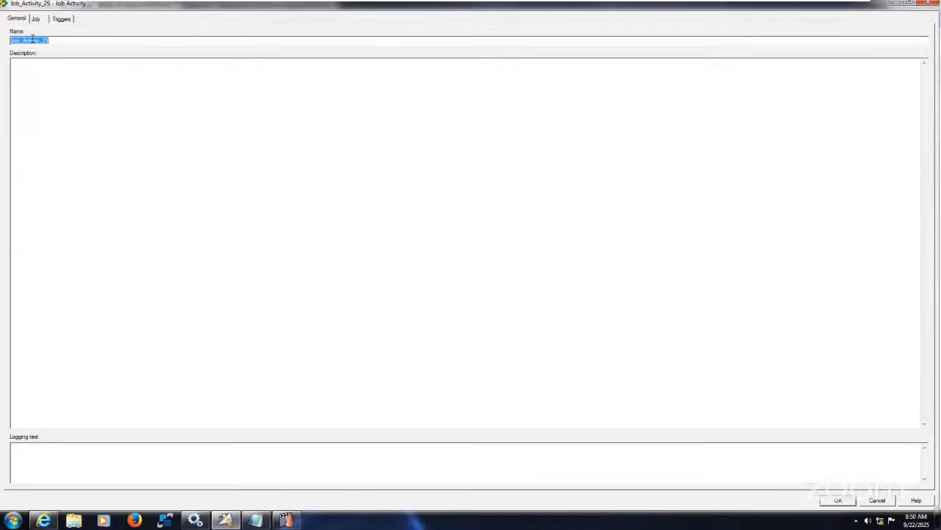
drag(22, 41, 135, 41)
key(BackSpace)
text(_SCD_Type2_Main)
Set the trigger expression type for the Exe66_SCD_Type2_Main activity's output link DSLink33 to Custom - (Conditional)
click(37, 20)
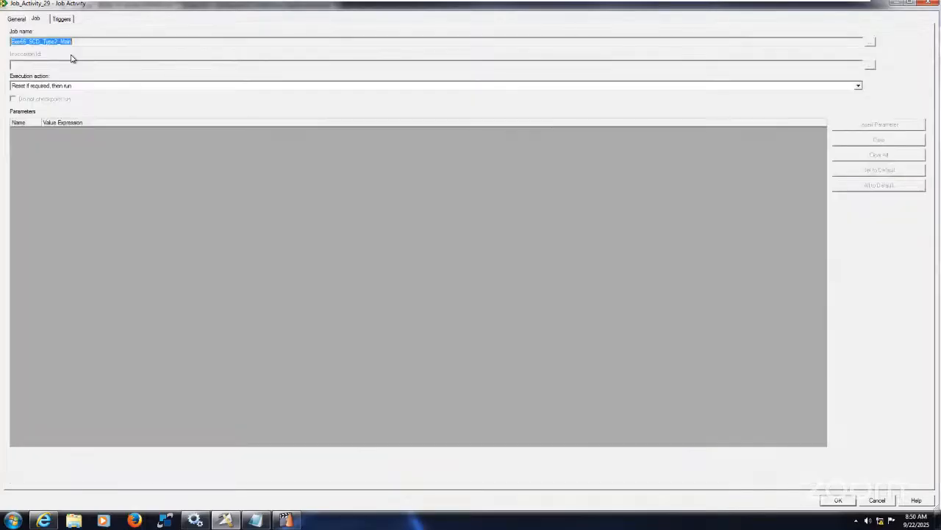
click(63, 19)
click(74, 42)
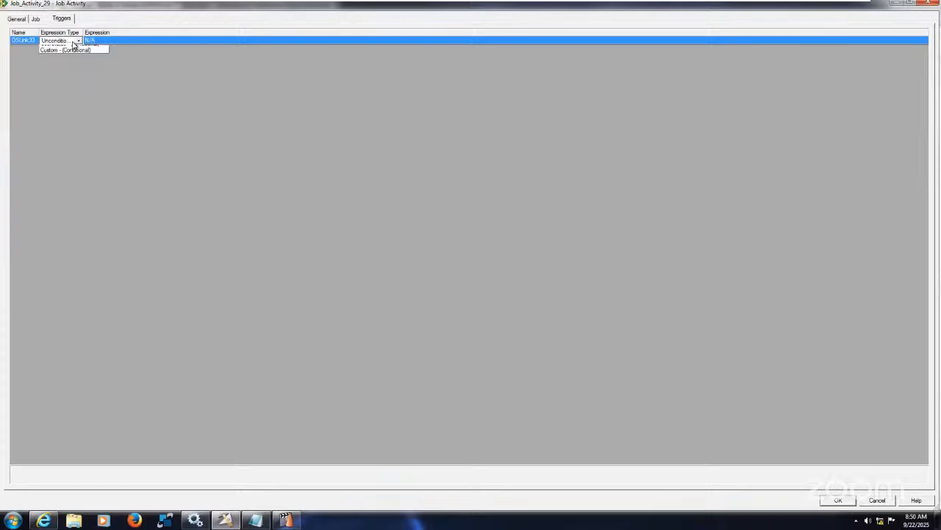
click(78, 41)
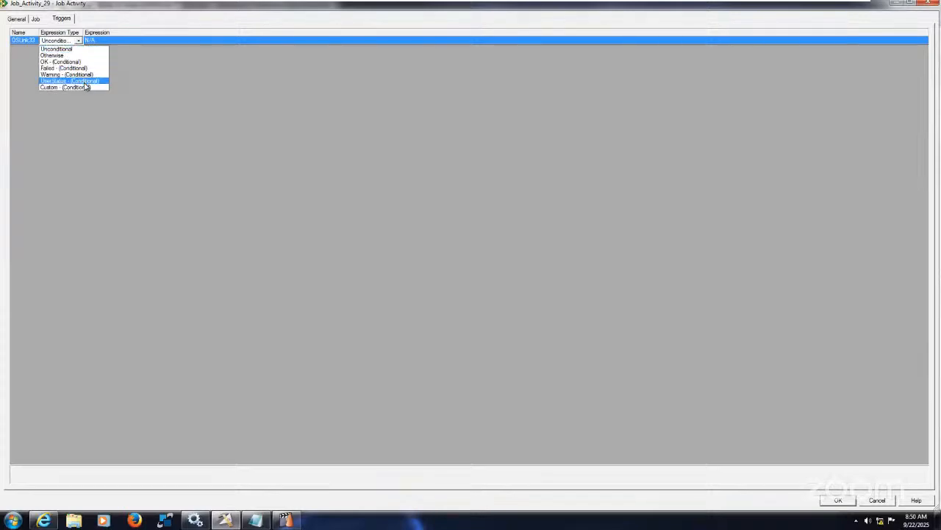
click(84, 89)
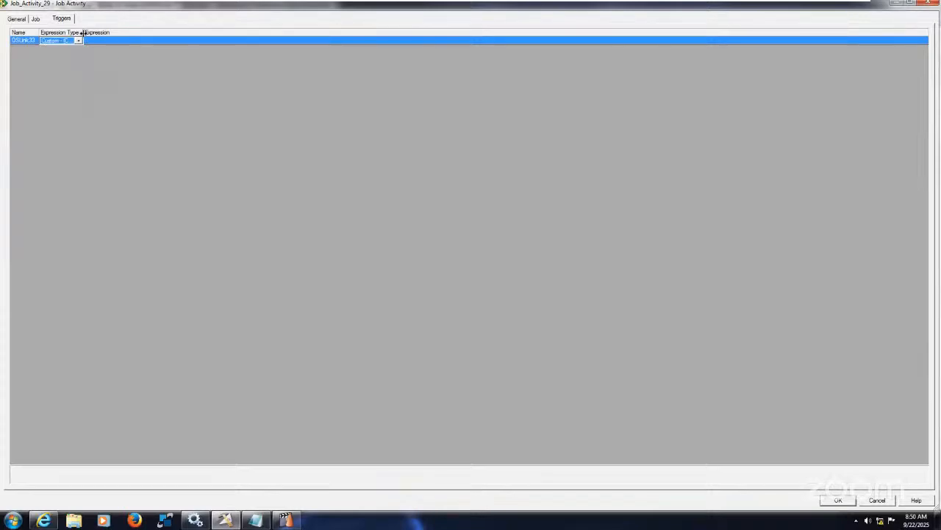
drag(83, 32, 155, 49)
Build the DSLink33 trigger expression from the activity's $JobStatus variable as Job_Activity_29.$JobStatus <= 2 and apply the activity properties
click(195, 42)
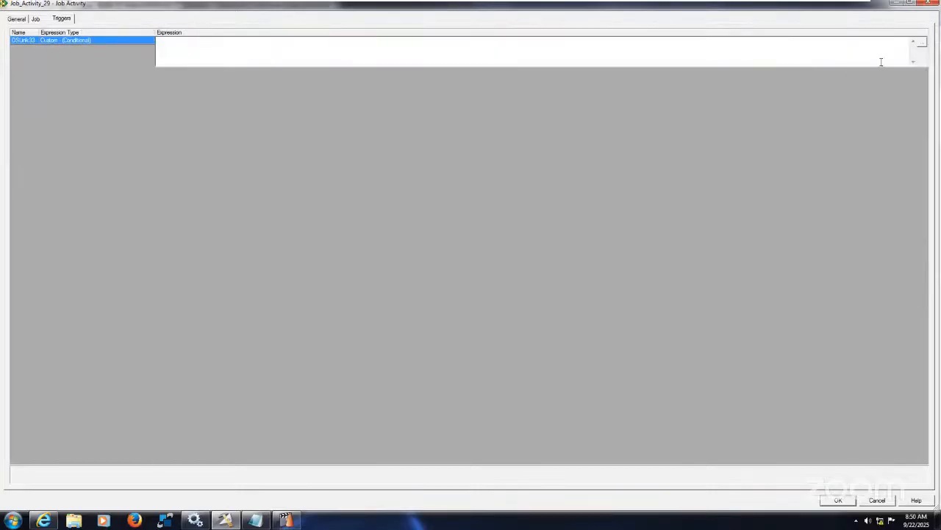
click(921, 42)
click(209, 105)
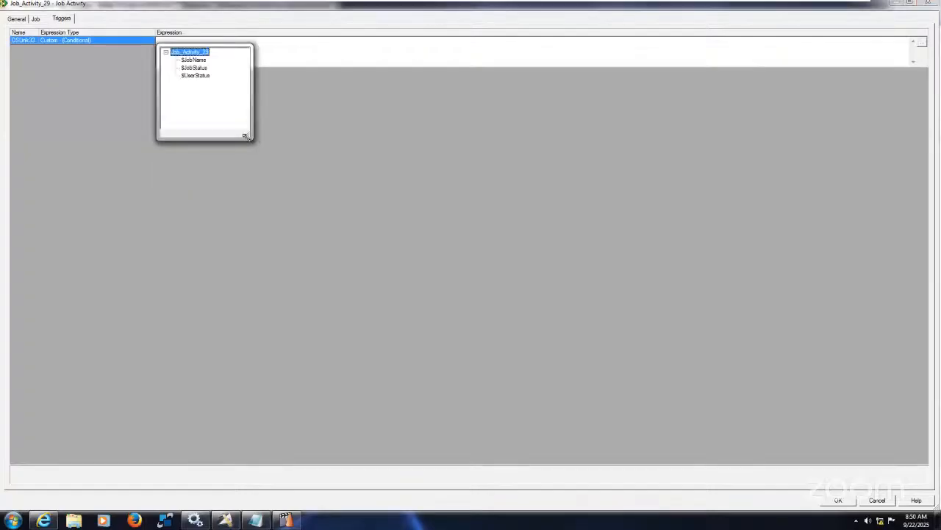
click(195, 68)
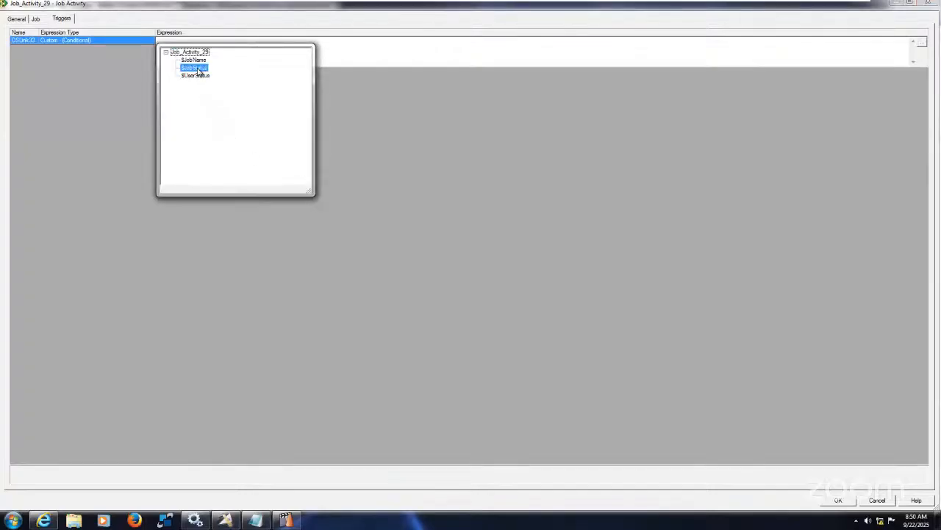
double_click(198, 72)
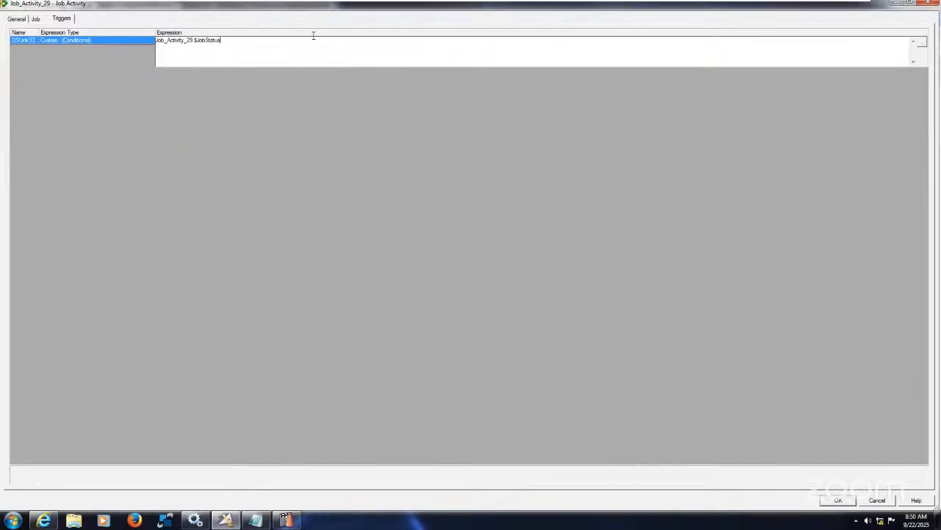
click(923, 44)
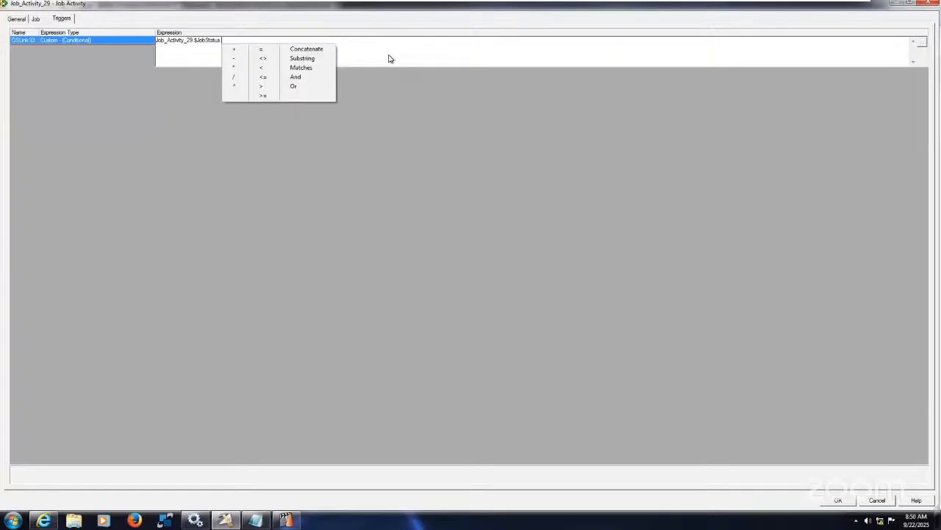
click(275, 77)
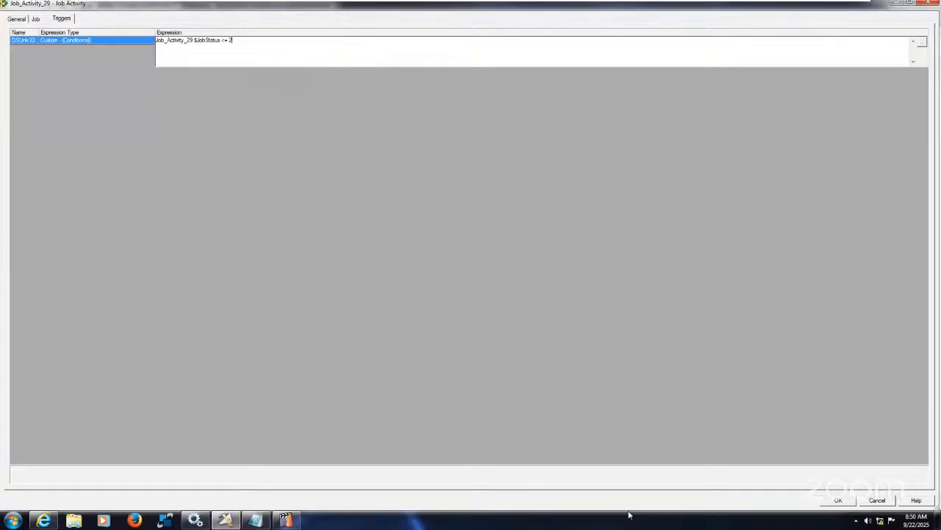
click(839, 501)
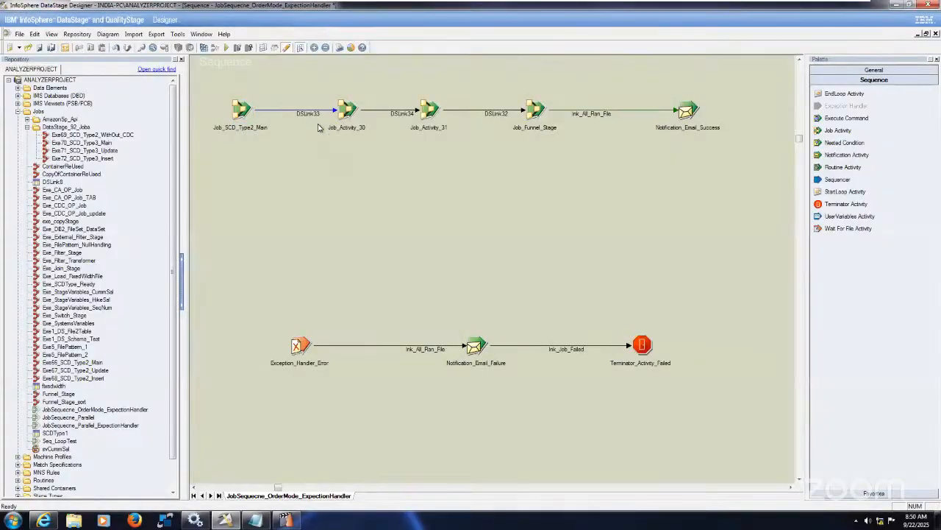
Rename the link between Job_SCD_Type2_Main and the Update job activity as lnk_SCD2_Main
click(312, 115)
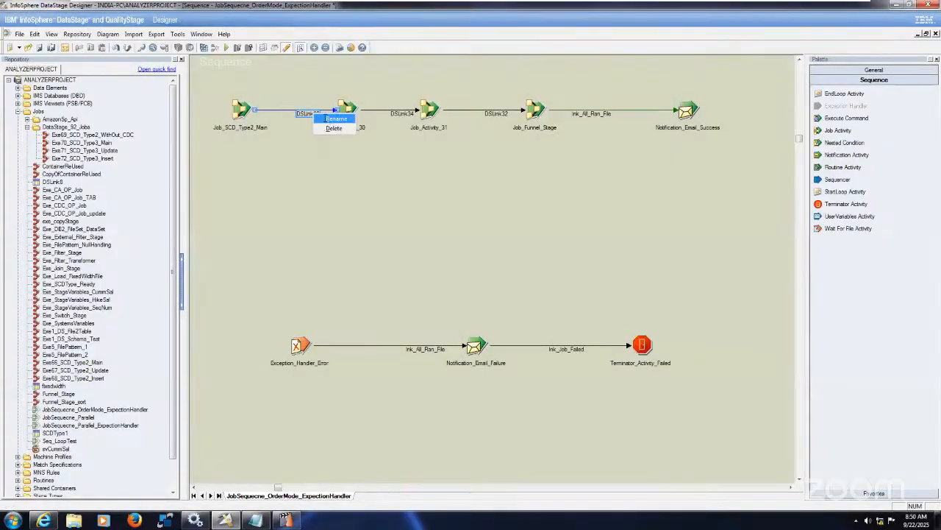
click(328, 119)
text(lnk_)
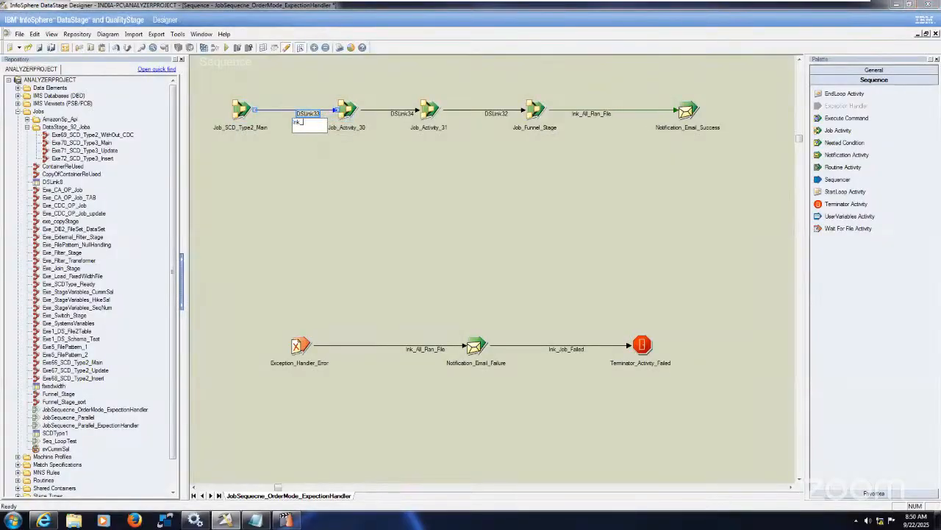
text(SCD2_Main)
click(412, 223)
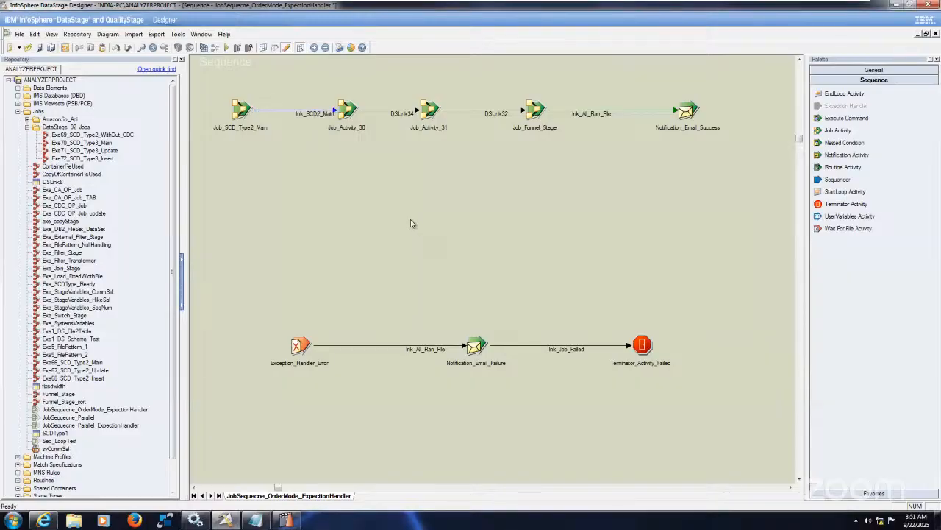
Rename the Exe67_SCD_Type2_Update job activity as Job_SCD2_UPDT
right_click(349, 109)
click(375, 140)
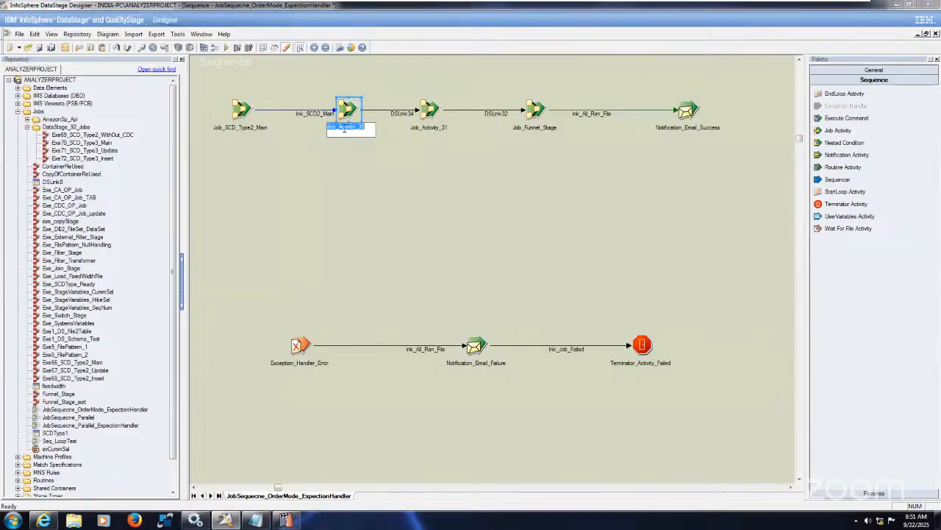
text(Job_SCD_Type2_Main)
key(BackSpace)
key(BackSpace)
key(BackSpace)
text(2)
click(380, 195)
Set the trigger expression type for Job_SCD2_UPDT's output link DSLink34 to Custom - (Conditional)
double_click(350, 110)
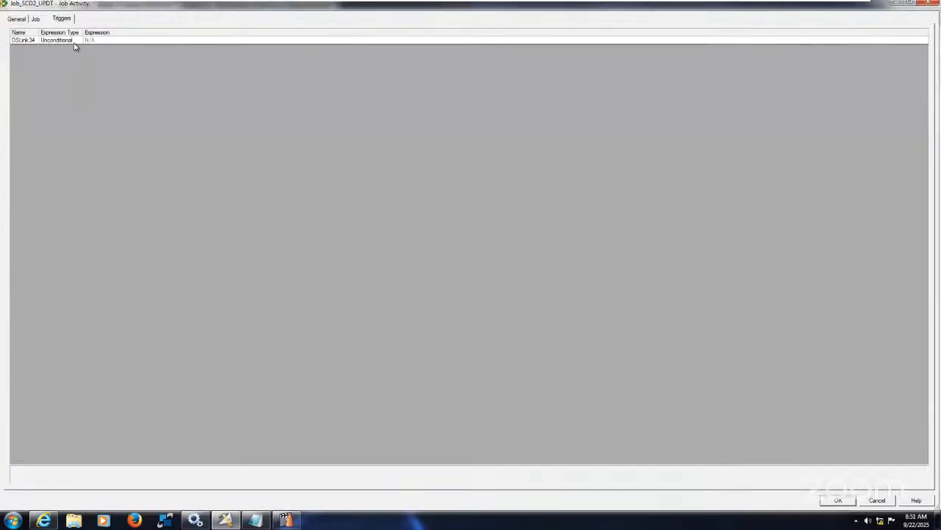
click(78, 42)
click(78, 41)
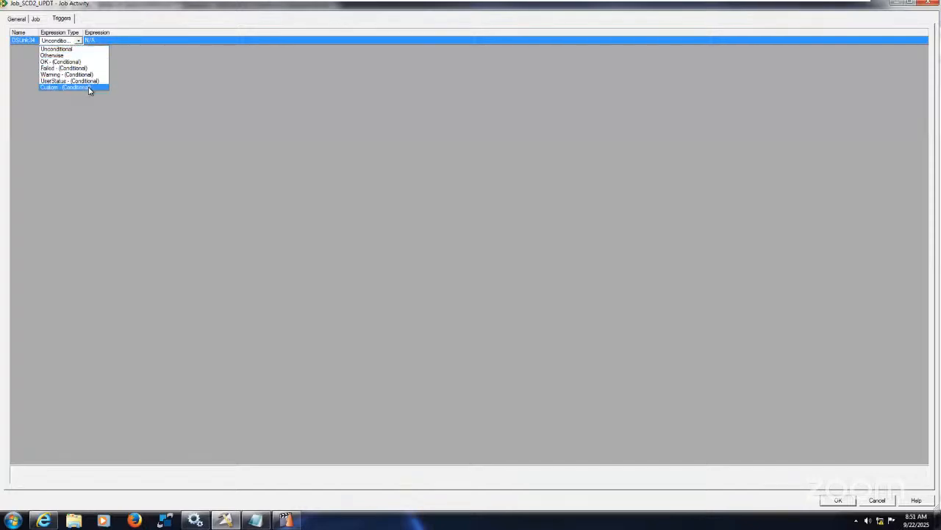
click(88, 86)
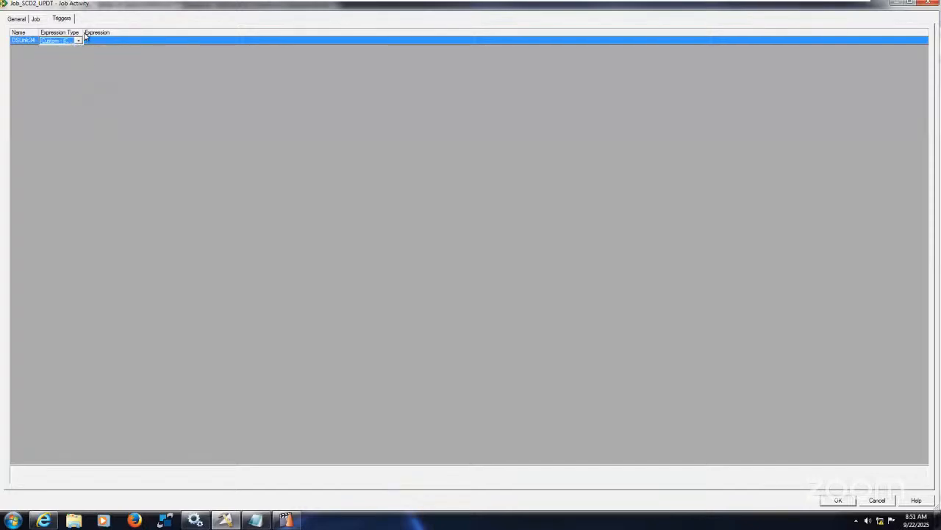
drag(83, 32, 150, 34)
Insert the activity variable Job_SCD2_UPDT.$JobStatus into the DSLink34 trigger expression
click(178, 40)
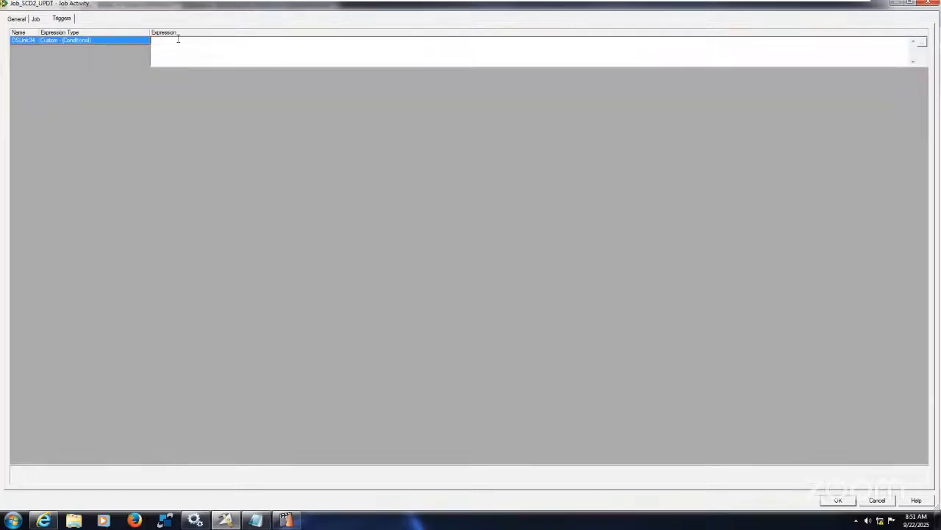
click(921, 42)
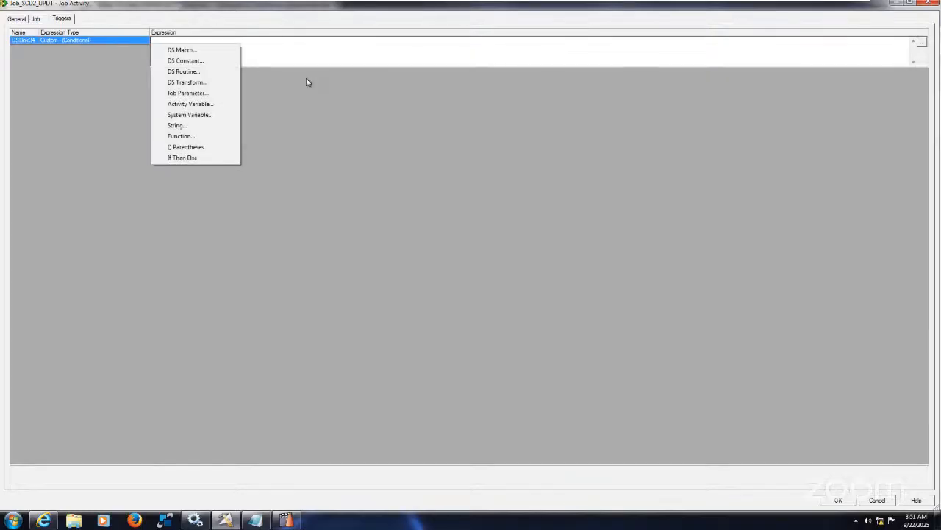
click(222, 104)
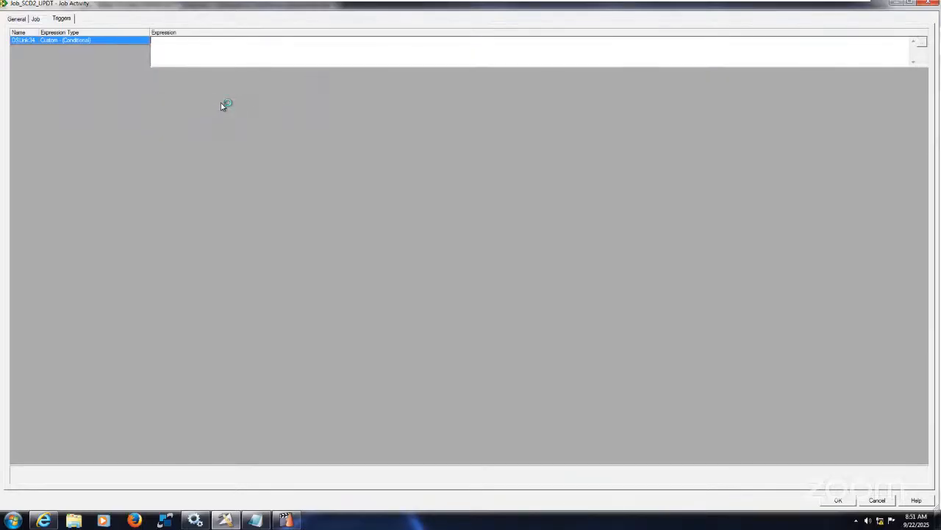
click(190, 61)
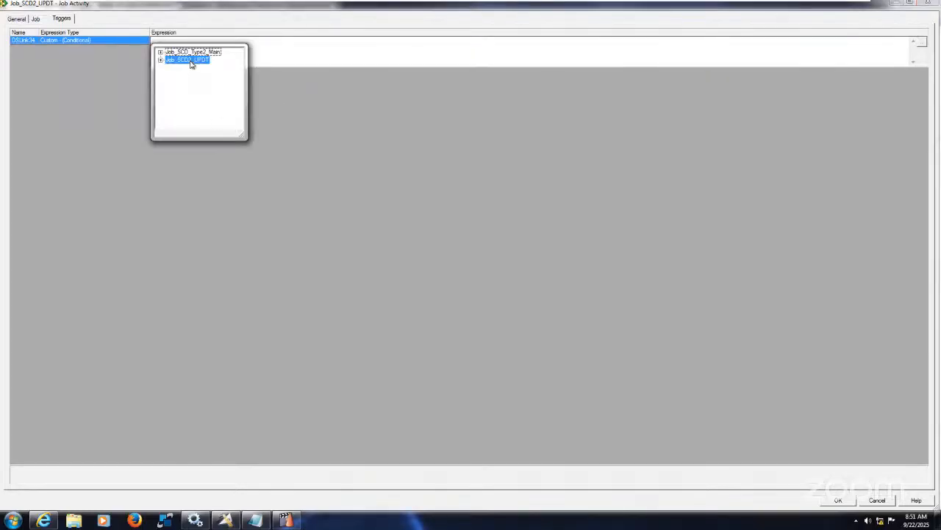
click(163, 60)
click(161, 60)
click(187, 74)
double_click(188, 74)
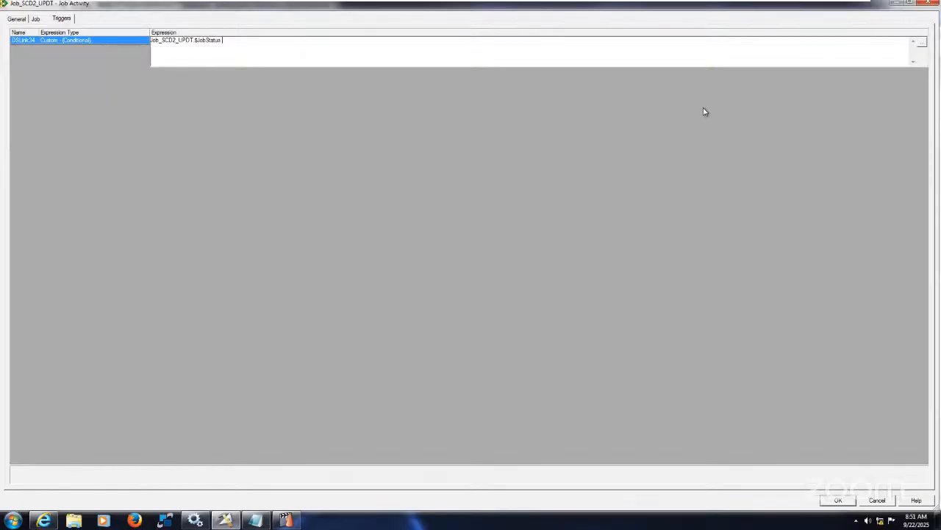
Complete the trigger expression as Job_SCD2_UPDT.$JobStatus =1 Or Job_SCD2_UPDT.$JobStatus =2
click(923, 42)
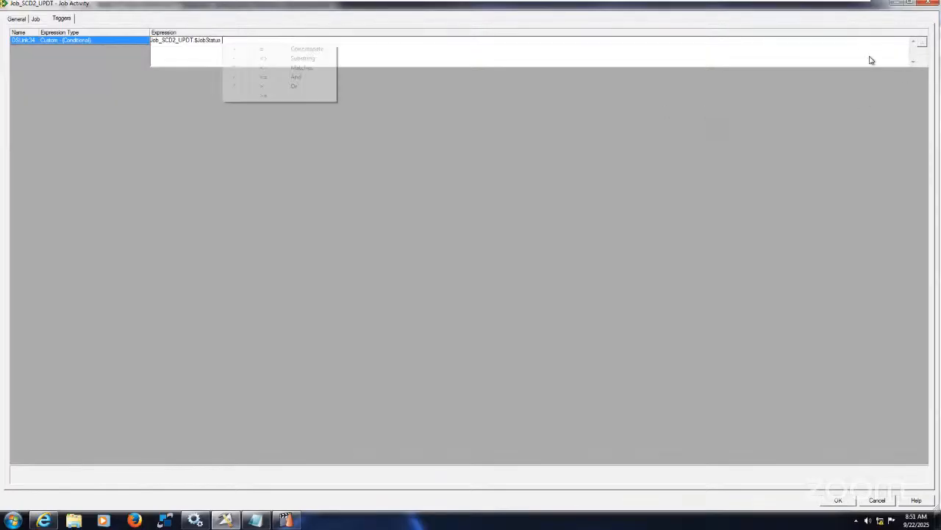
click(262, 49)
text(1 Or)
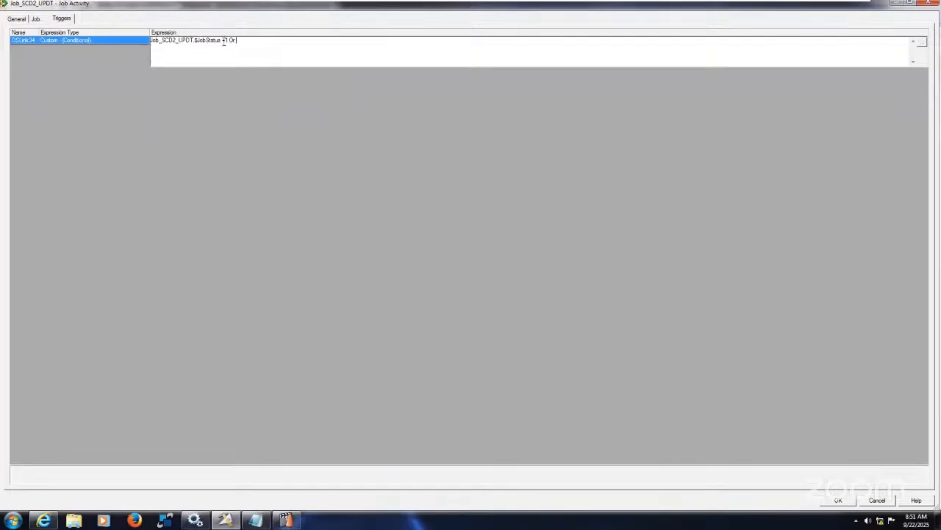
key(shift+Home)
key(ctrl+c)
key(End)
key(ctrl+v)
Set Job_SCD2_UPDT's execution action to "Reset if required, then run" and apply the activity properties
click(42, 21)
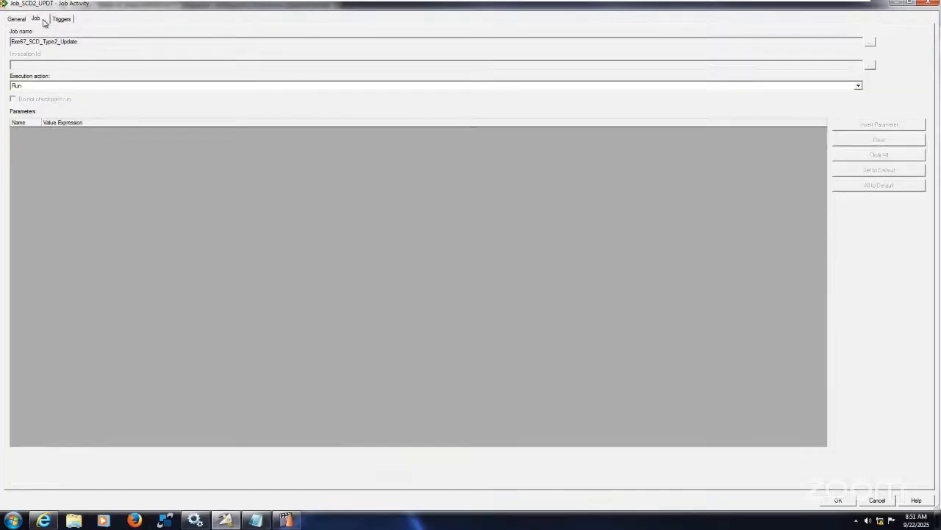
click(97, 88)
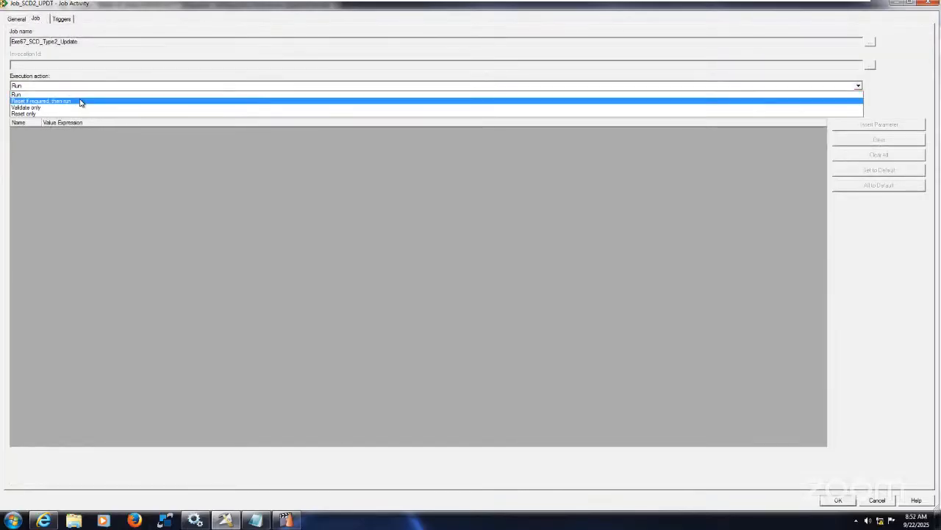
click(81, 101)
click(61, 18)
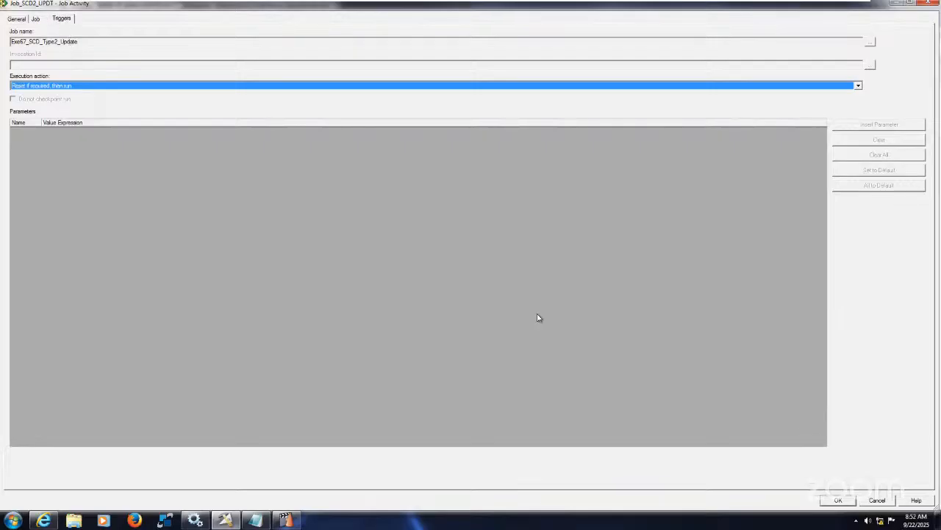
click(839, 501)
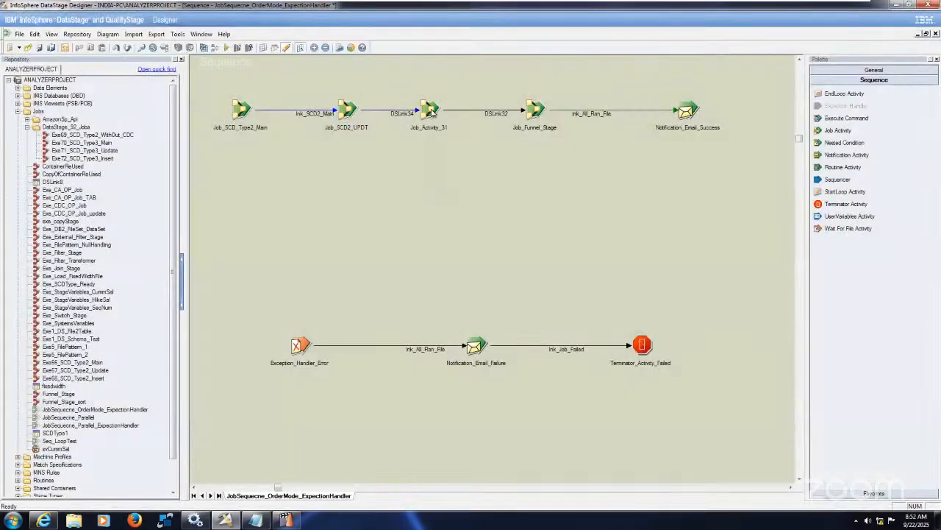
Rename the Exe68_SCD_Type2_Insert job activity as Job_SCD2_INST
right_click(433, 110)
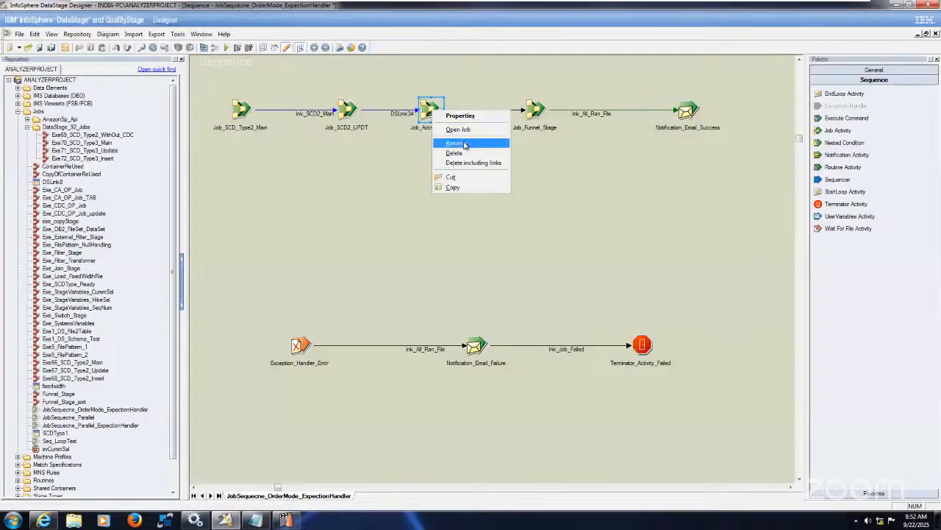
click(465, 145)
click(451, 126)
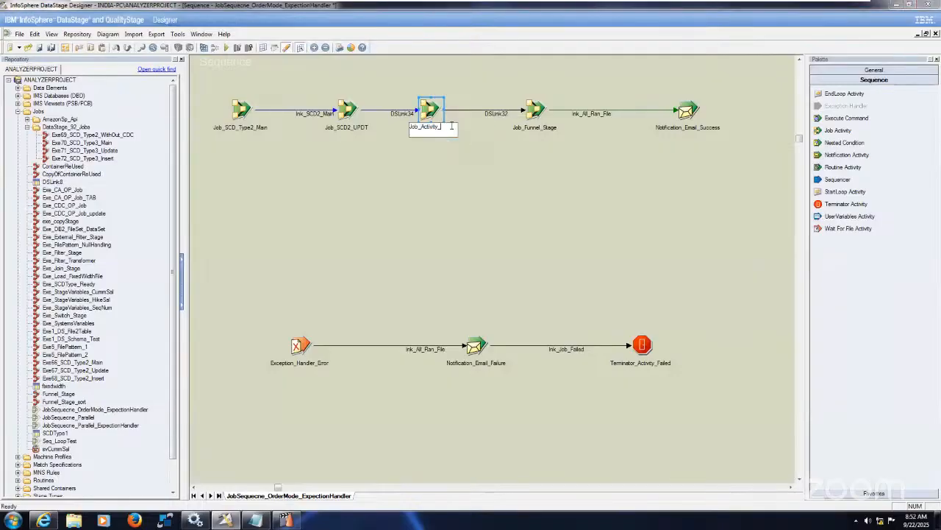
key(BackSpace)
text(SCD2_INST)
click(475, 182)
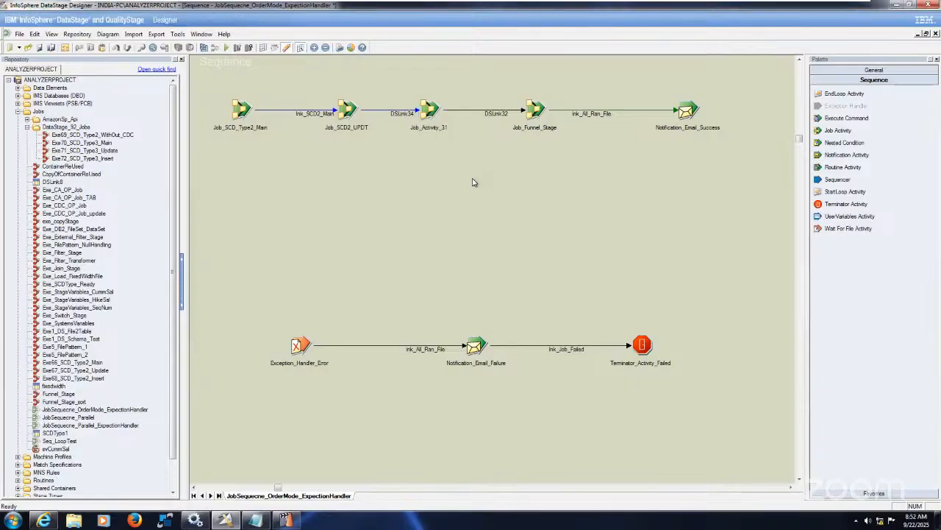
Set the execution action of Job_SCD2_INST to "Reset if required, then run"
right_click(431, 110)
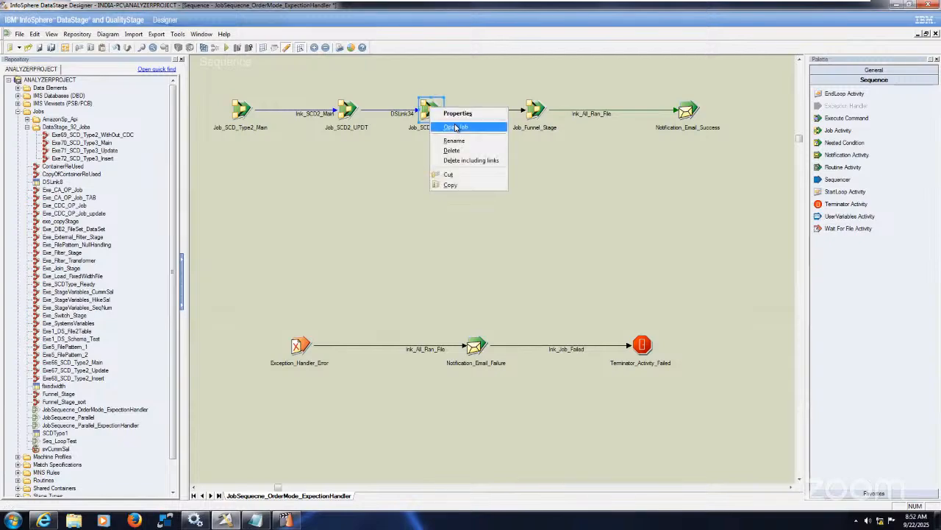
click(457, 115)
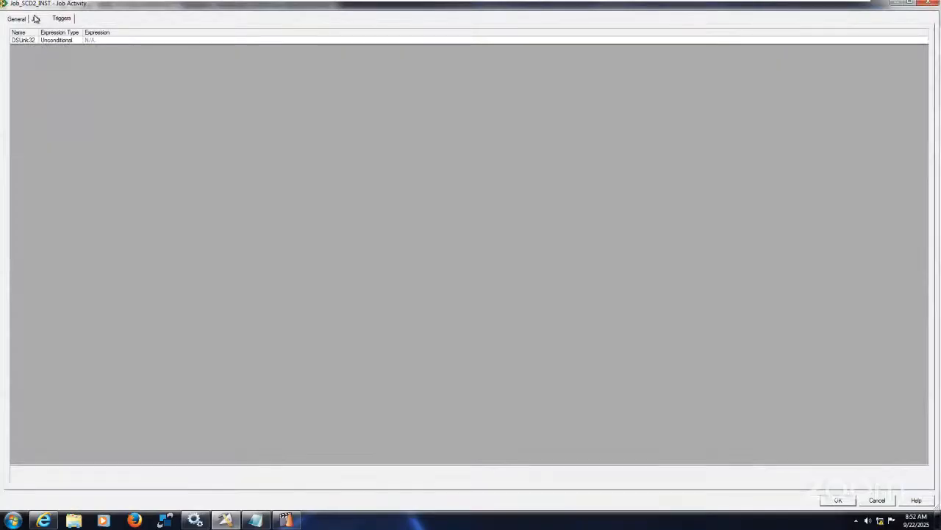
click(84, 87)
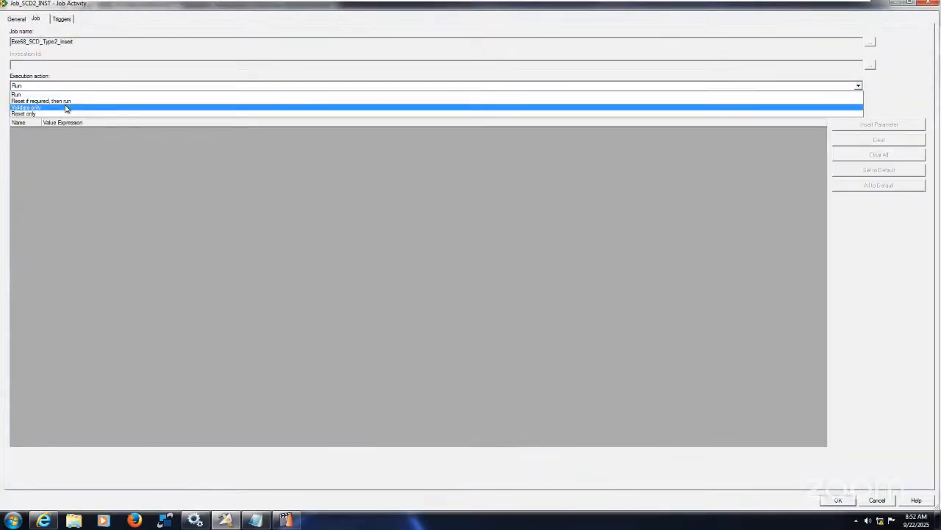
Set the expression type of Job_SCD2_INST's outgoing trigger to Custom - (Conditional) and widen the expression type column
click(62, 19)
click(79, 41)
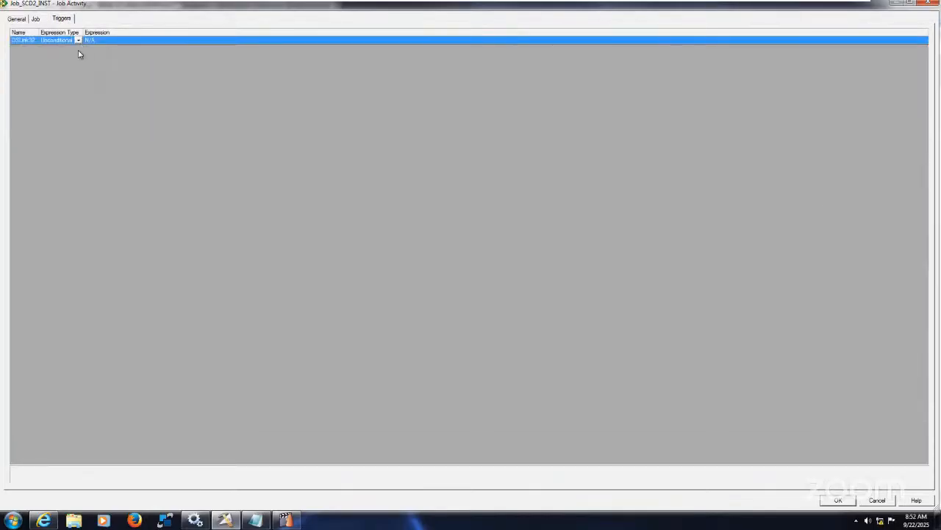
click(78, 41)
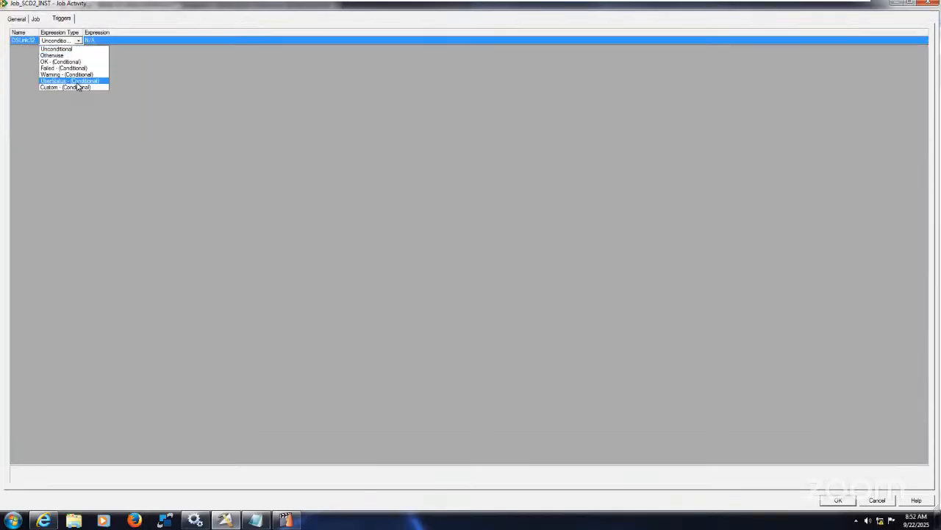
click(76, 88)
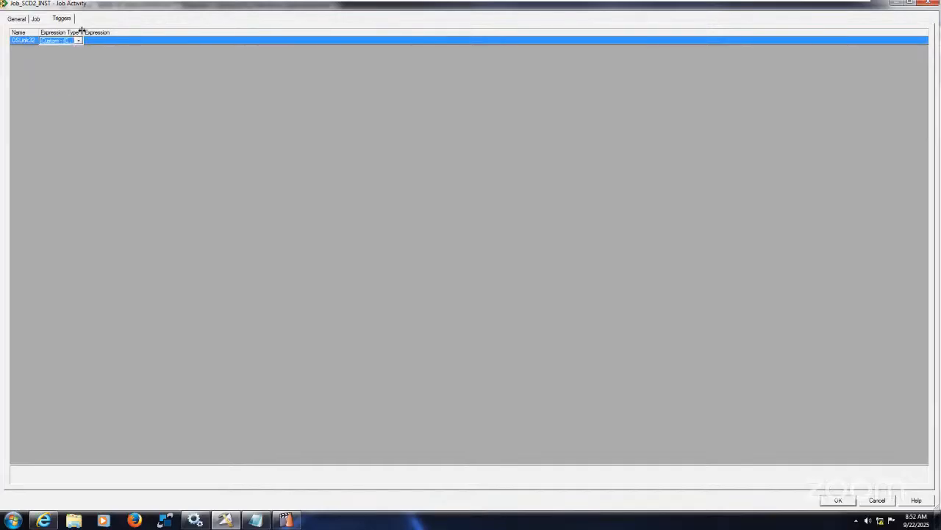
drag(82, 32, 192, 59)
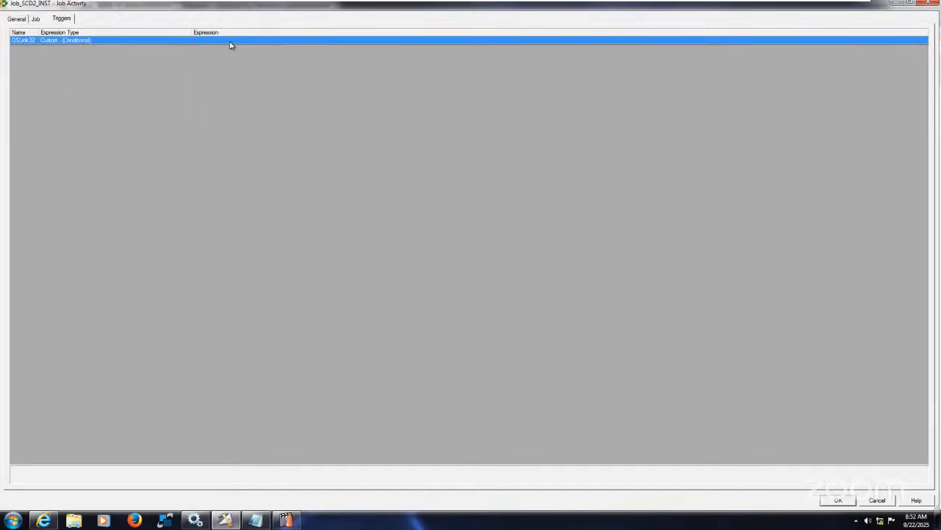
Build the trigger expression Job_SCD2_INST.$JobStatus <=2 from the activity variable and apply the activity properties
click(898, 43)
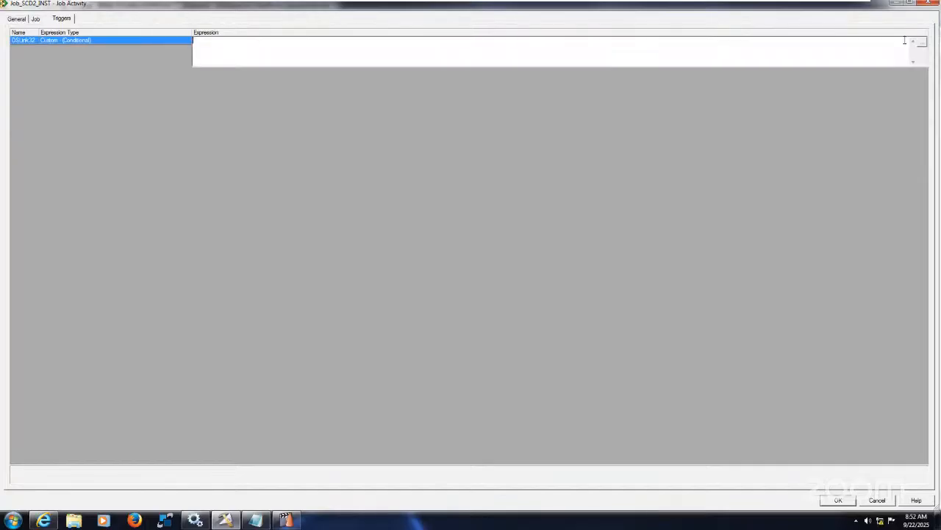
click(923, 44)
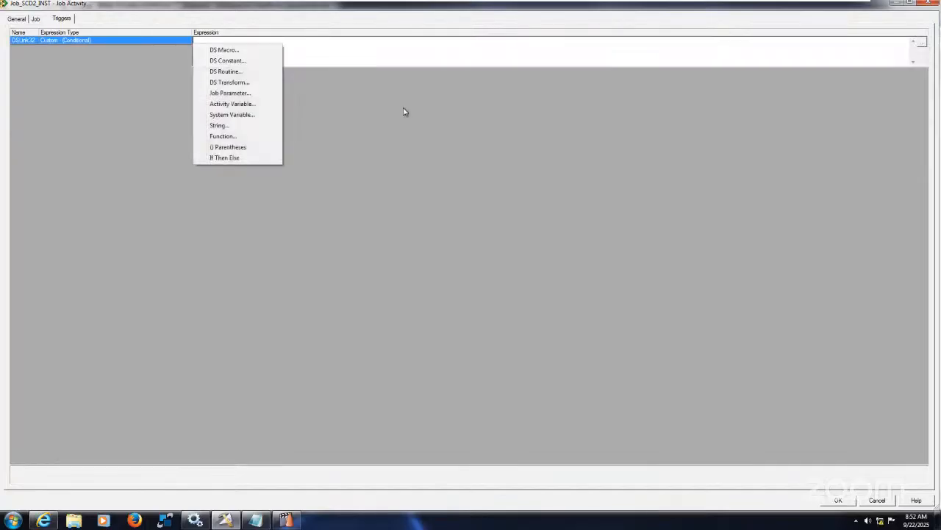
click(251, 104)
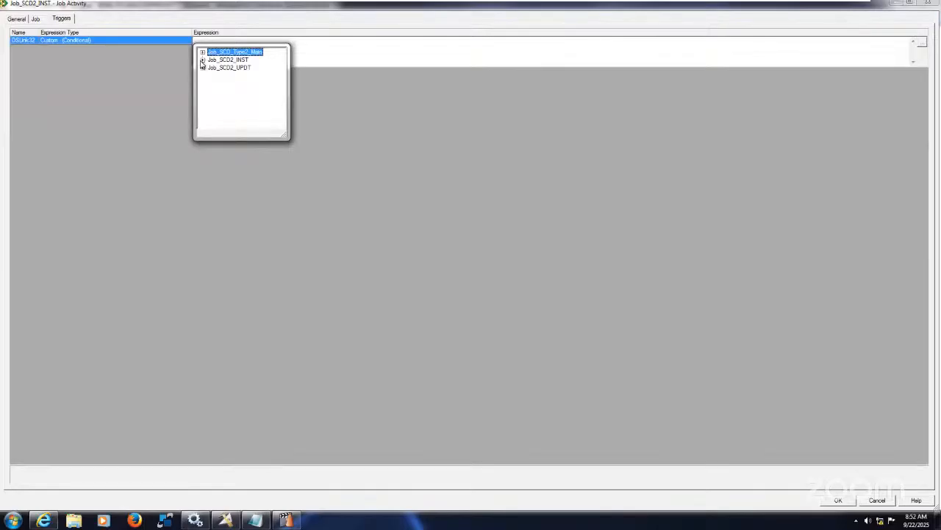
click(202, 60)
double_click(233, 75)
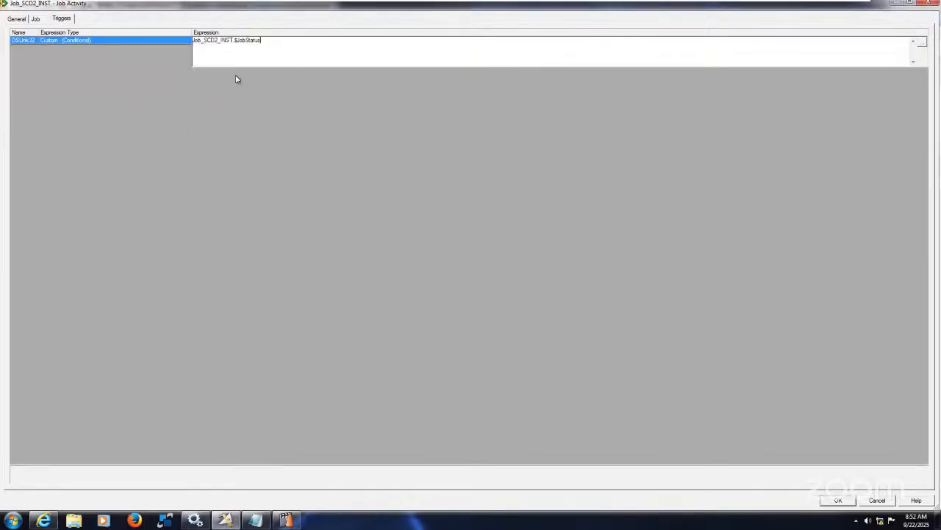
click(925, 44)
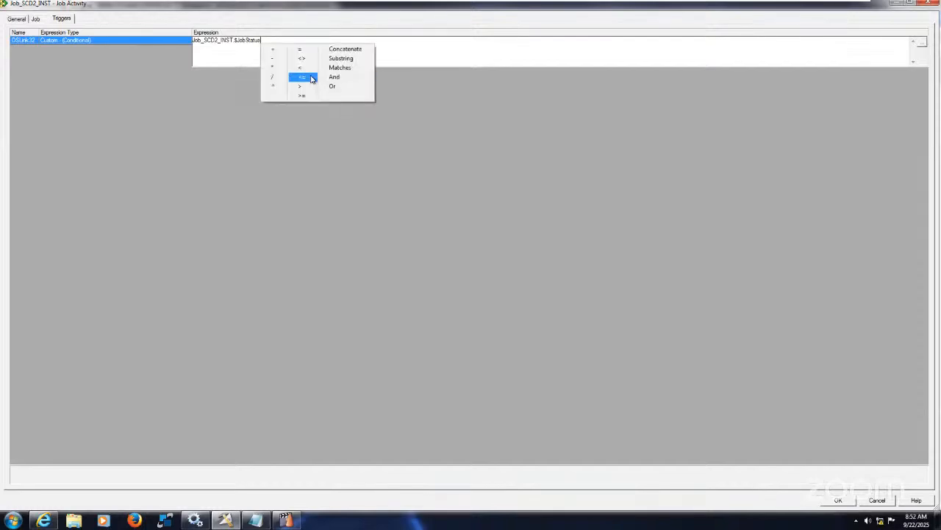
click(311, 78)
text(2)
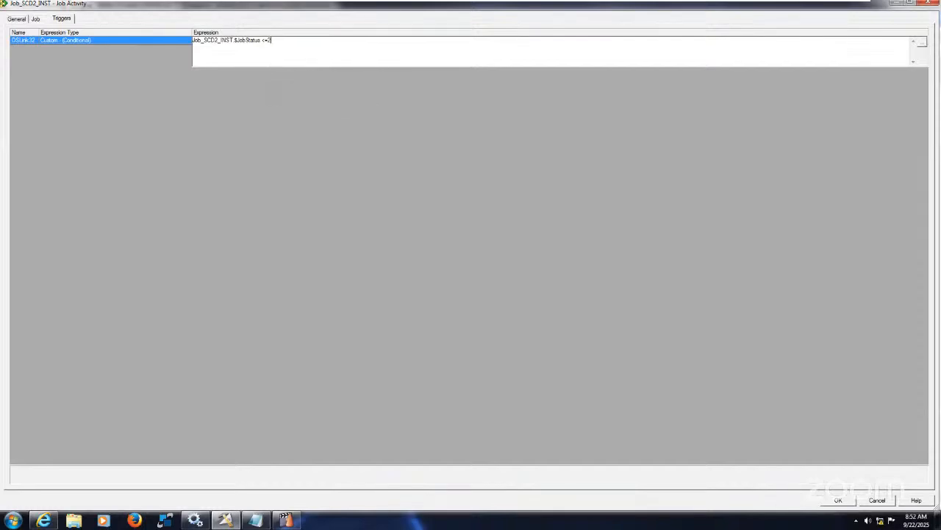
click(110, 40)
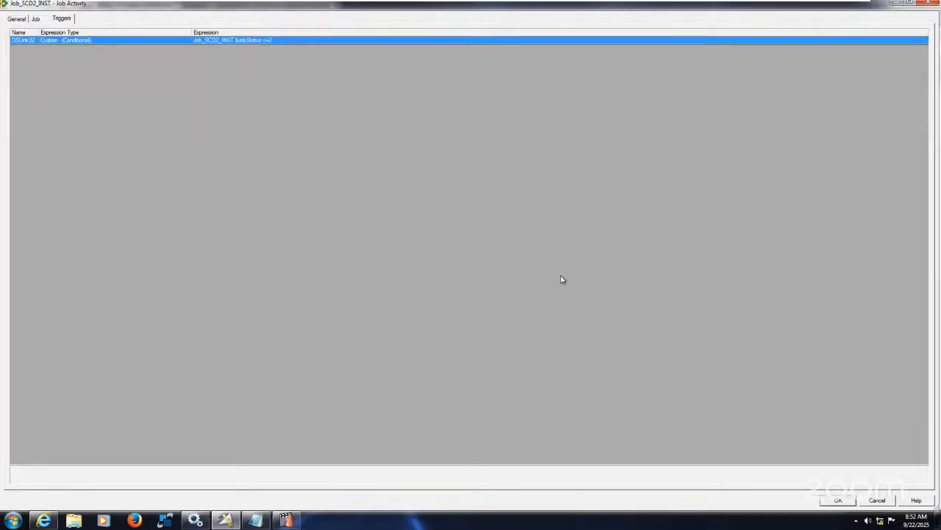
click(839, 501)
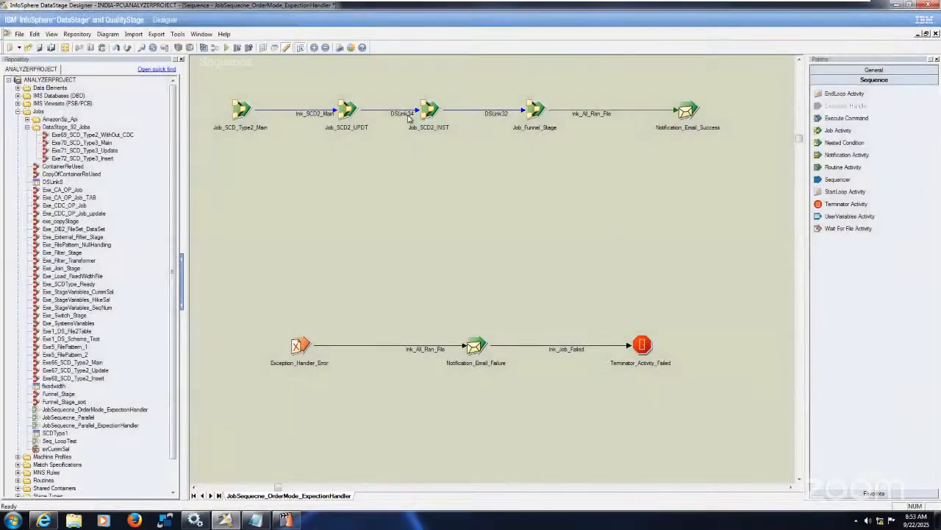
Rename the link between Job_SCD2_UPDT and Job_SCD2_INST as lnk_UPDT
right_click(405, 114)
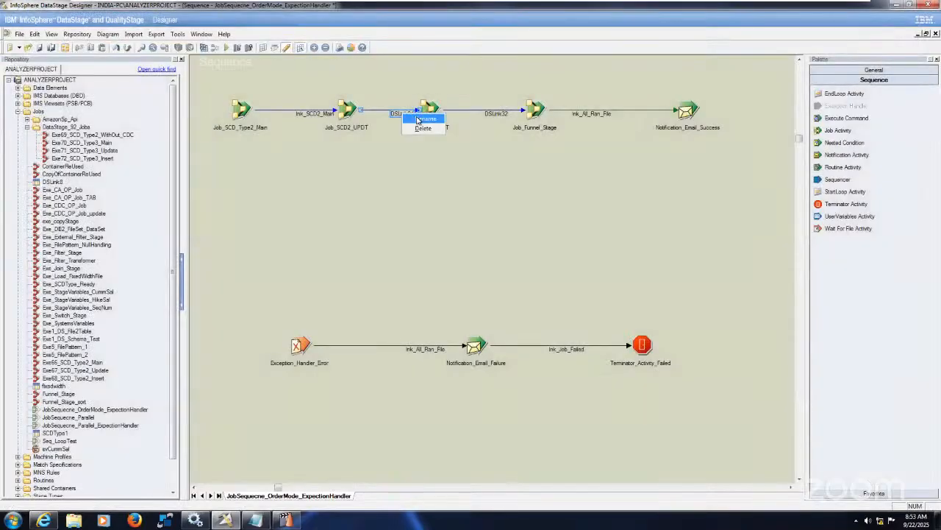
click(423, 118)
text(lnk_)
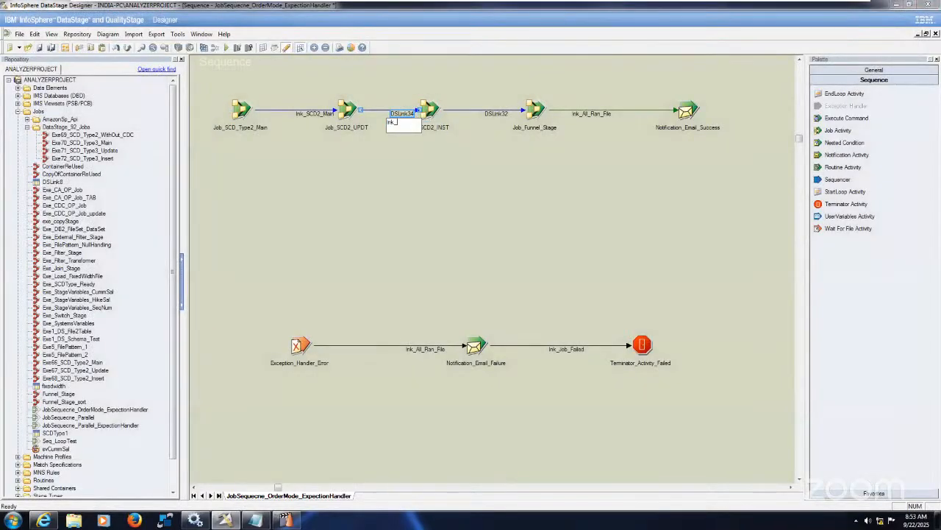
text(UPDT)
key(Return)
Rename the link between Job_SCD2_INST and Job_Funnel_Stage as lnk_INST
right_click(504, 116)
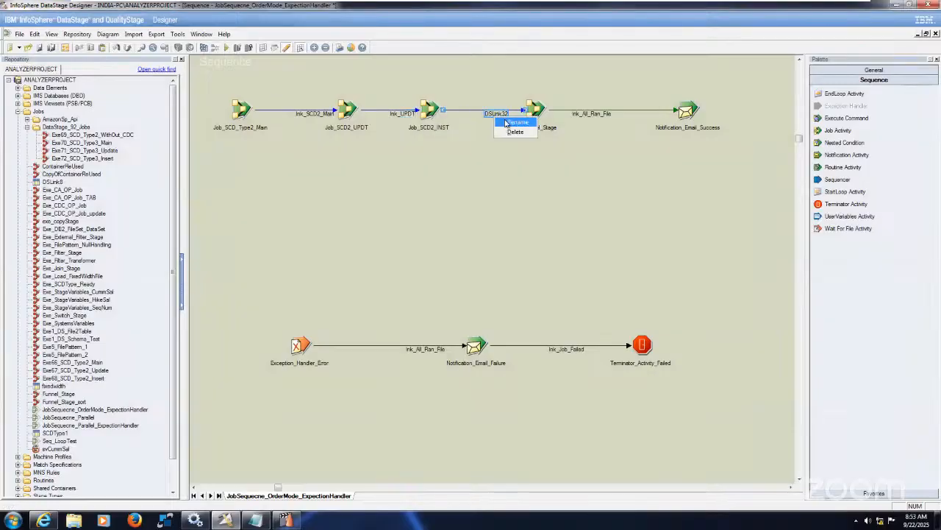
click(507, 122)
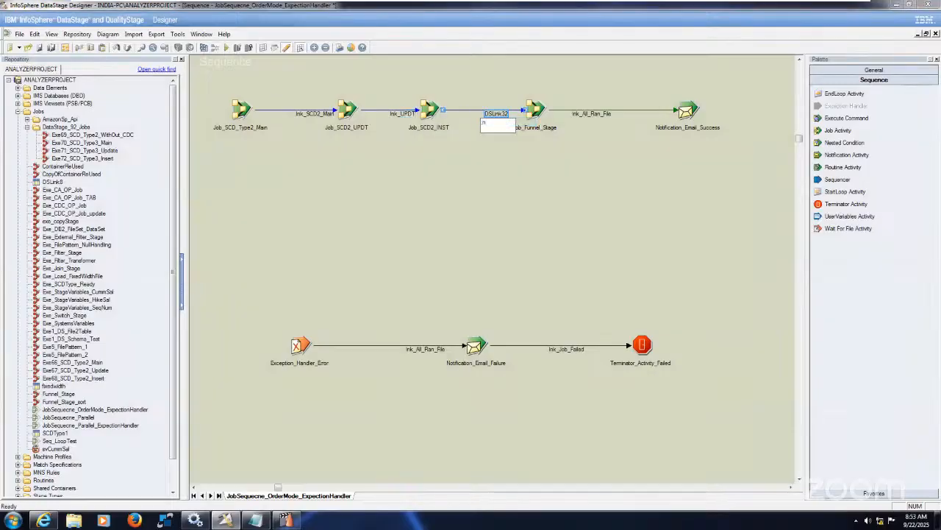
text(;n)
key(BackSpace)
key(BackSpace)
key(Return)
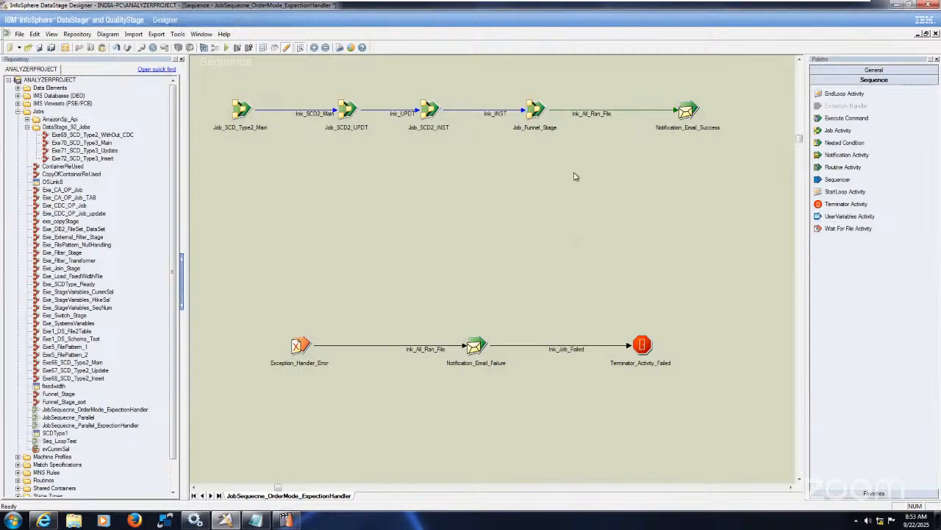
Check the trigger and the job settings of the Job_Funnel_Stage activity and close its properties
right_click(599, 112)
click(528, 116)
click(529, 108)
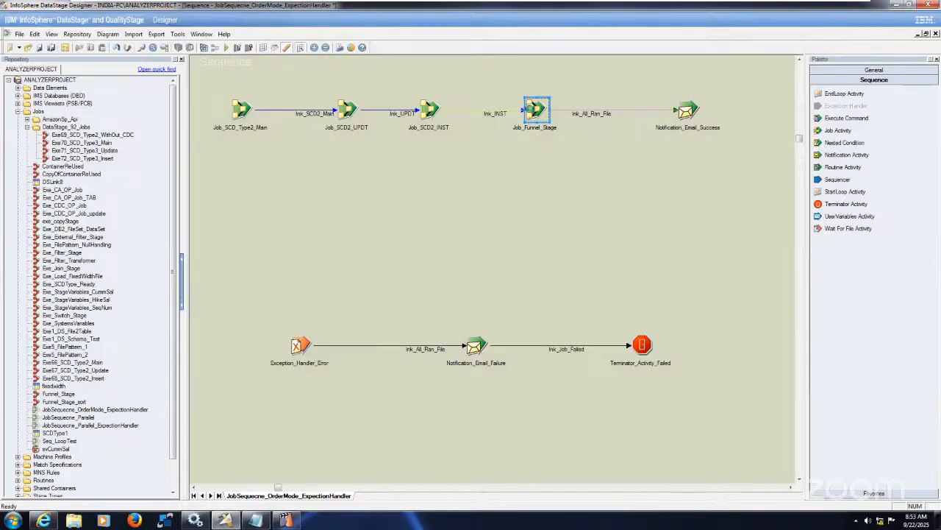
double_click(529, 108)
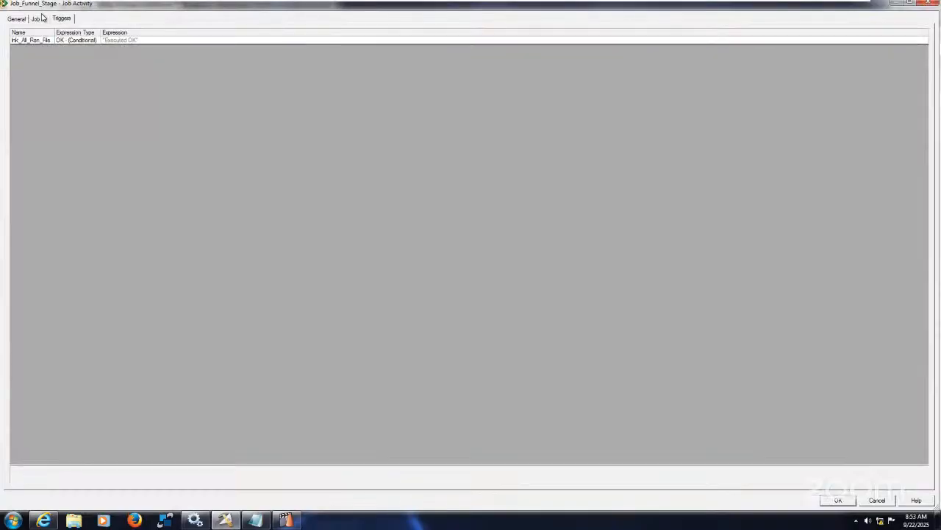
click(37, 18)
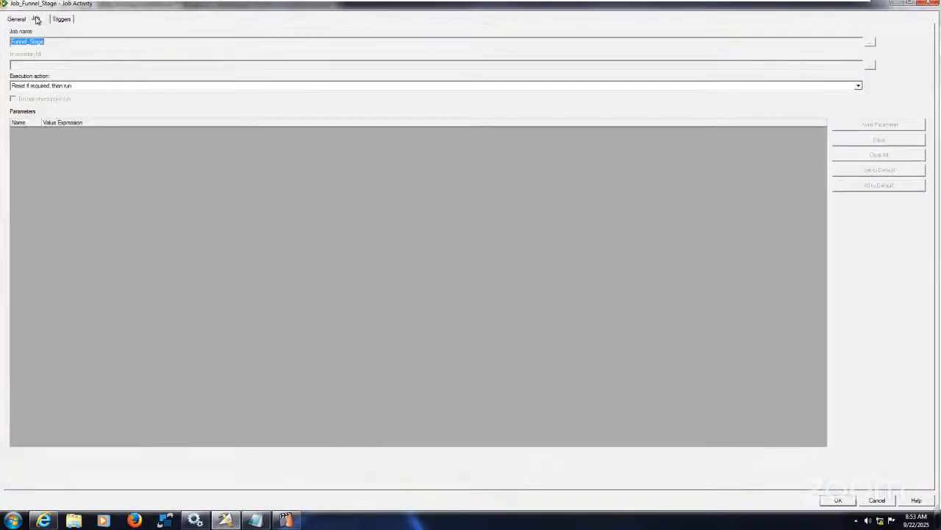
click(838, 500)
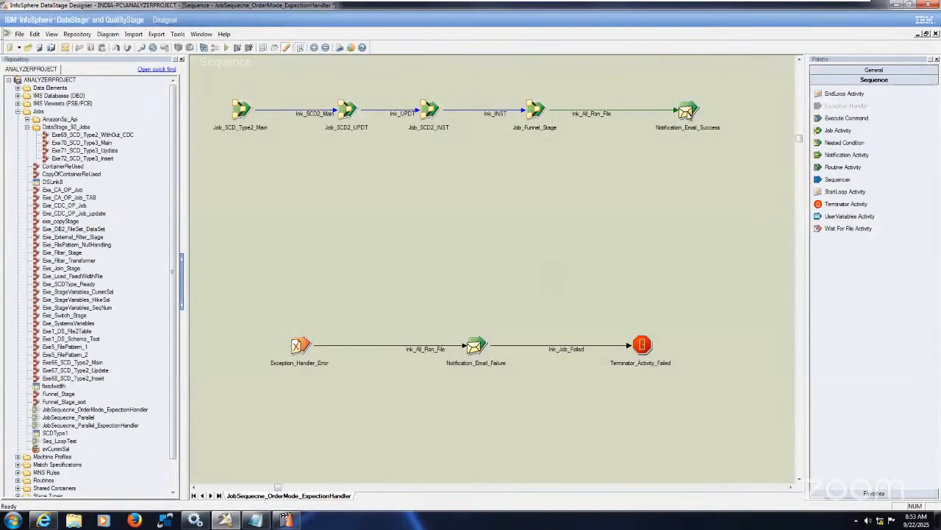
Space out the end of the upper chain by moving Notification_Email_Success and Job_Funnel_Stage further right
drag(688, 110, 723, 108)
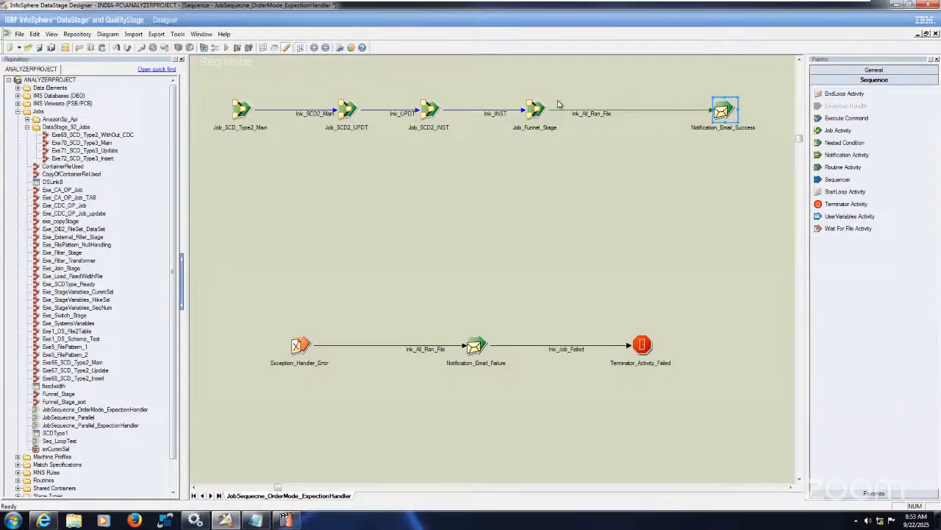
drag(539, 110, 648, 114)
click(617, 224)
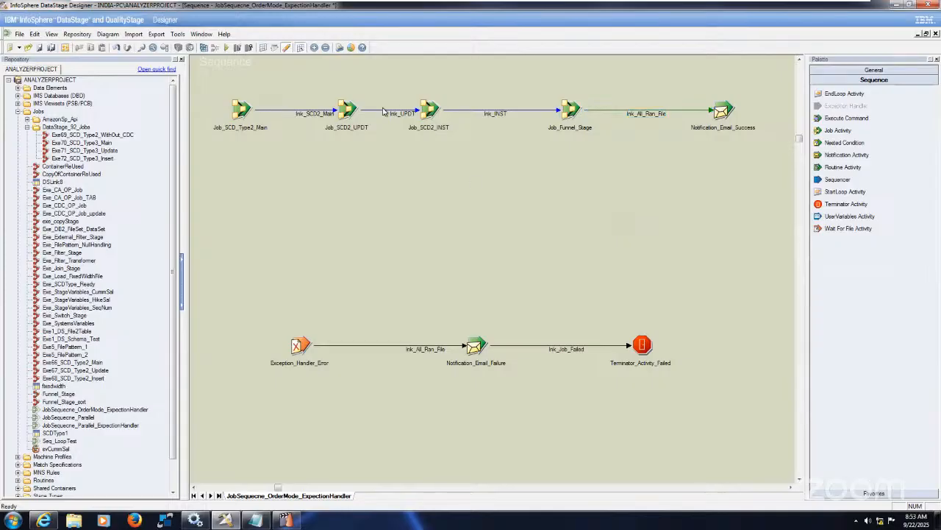
Compile JobSequecne_OrderMode_ExpectionHandler, check its entry in DataStage Director, and return to the Designer
click(204, 47)
click(457, 278)
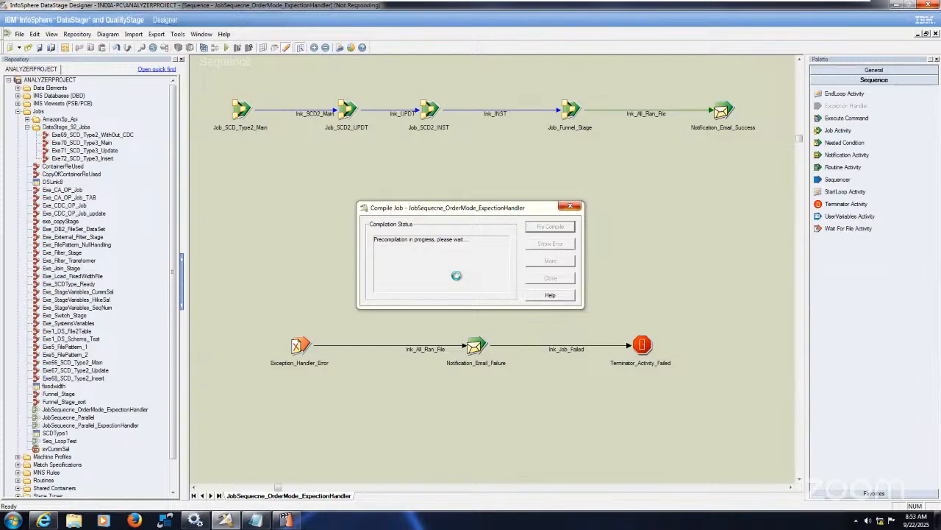
key(alt+Tab)
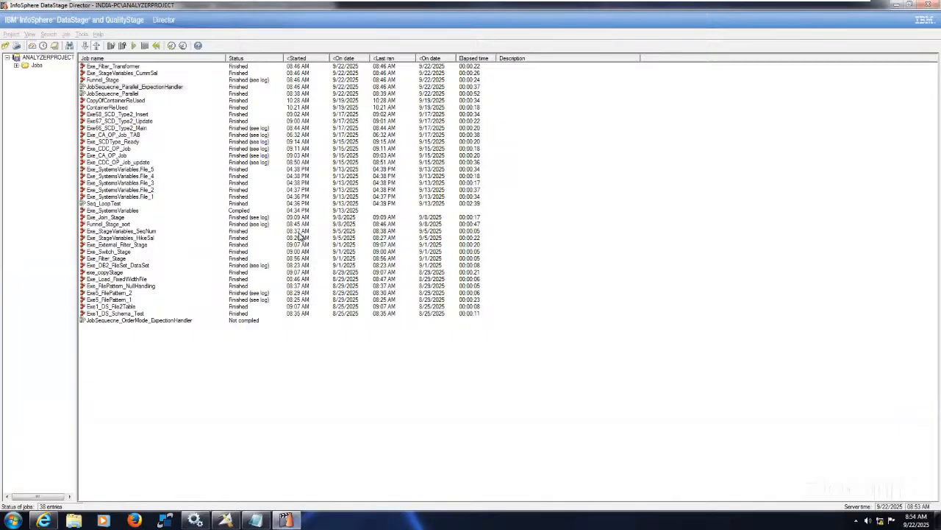
click(182, 321)
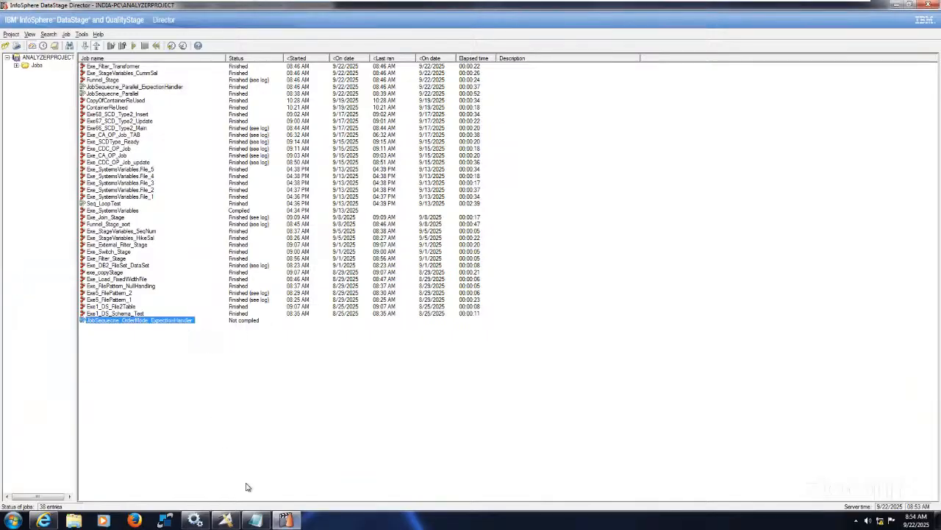
click(227, 521)
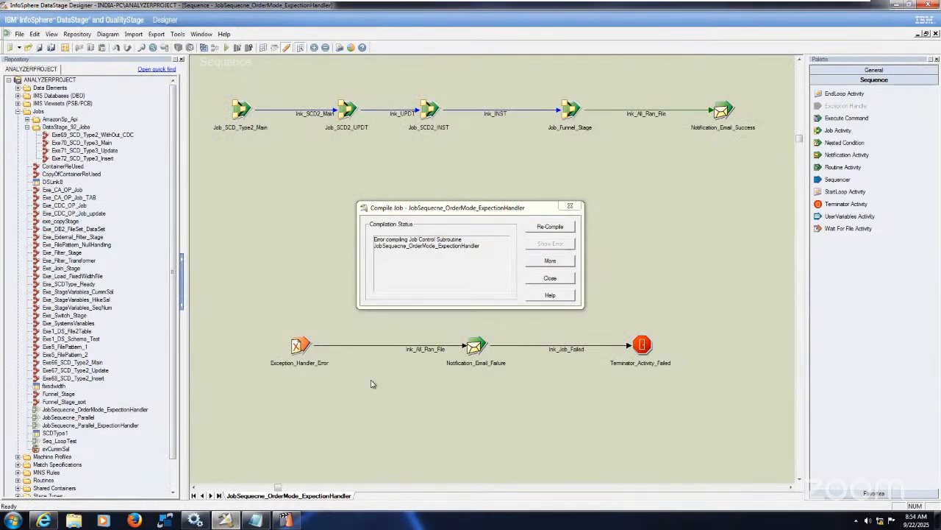
Examine the detailed compilation output of the sequence and close the compile report
click(550, 260)
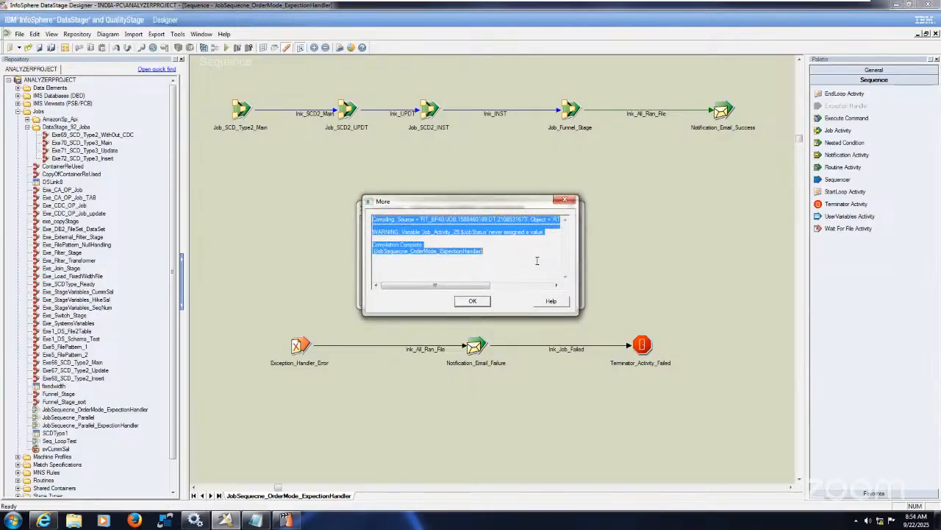
double_click(538, 260)
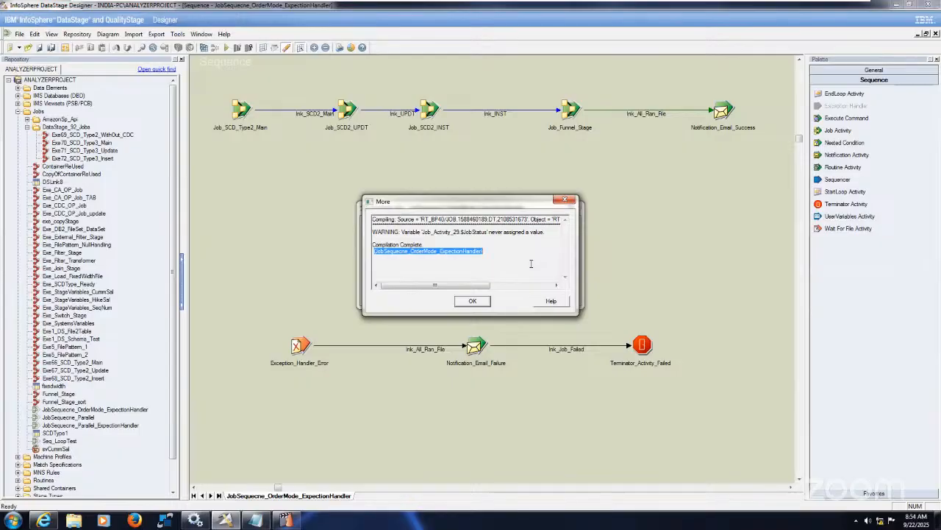
click(473, 301)
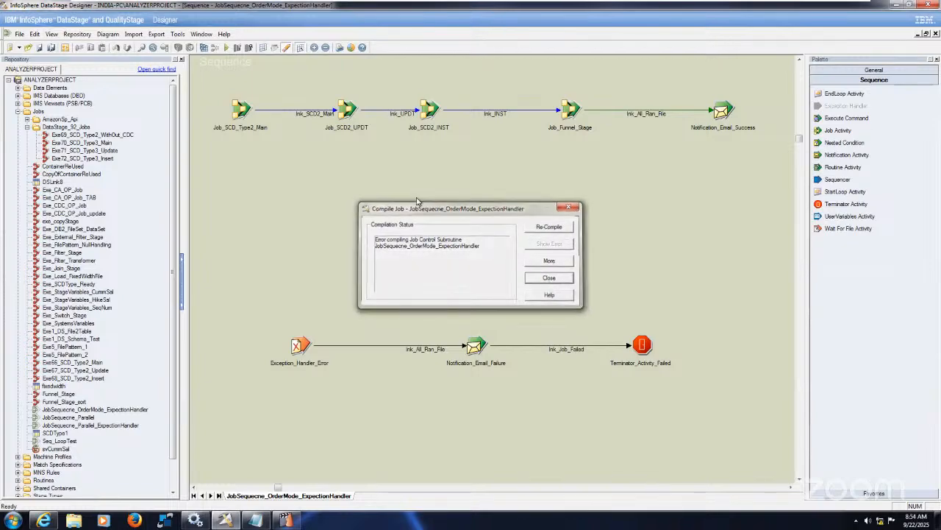
key(Escape)
Correct the lnk_SCD2_Main trigger of Job_SCD_Type2_Main to use the expression Job_SCD_Type2_Main.$JobStatus <= 2
click(241, 108)
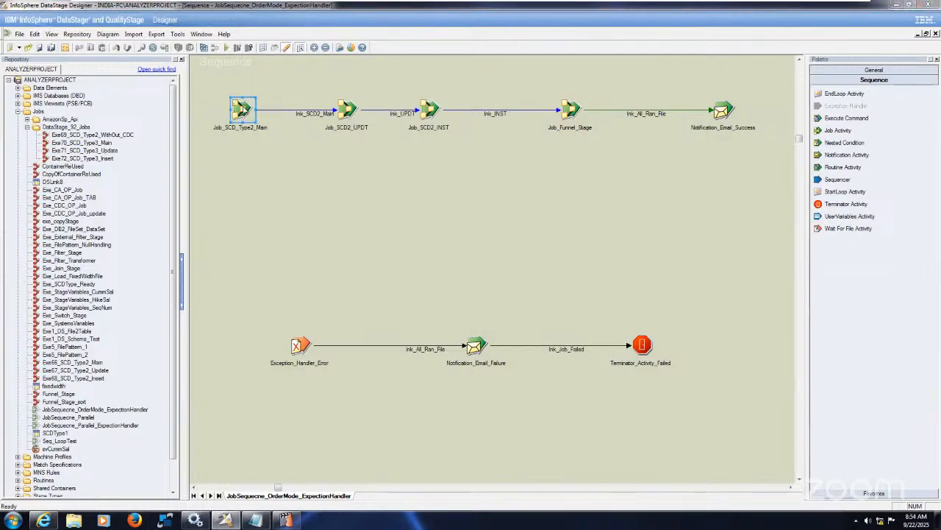
double_click(241, 107)
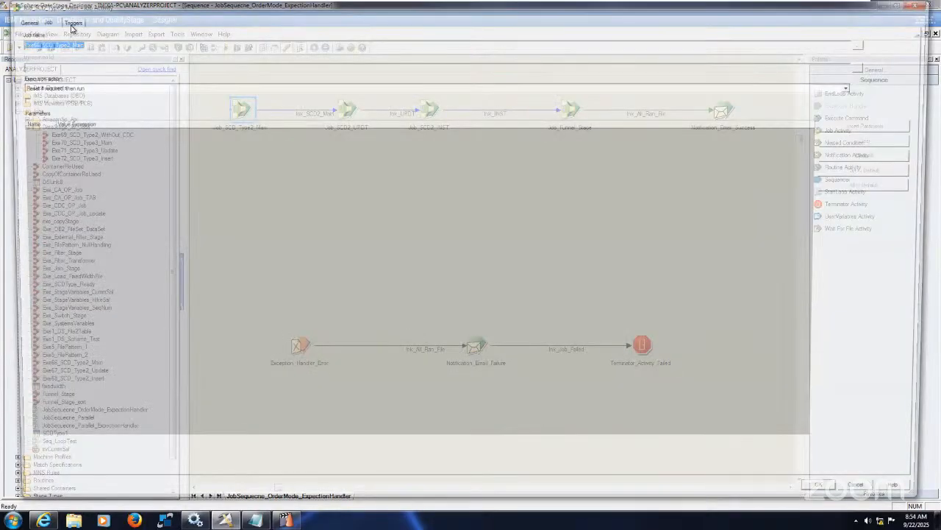
click(72, 26)
click(163, 41)
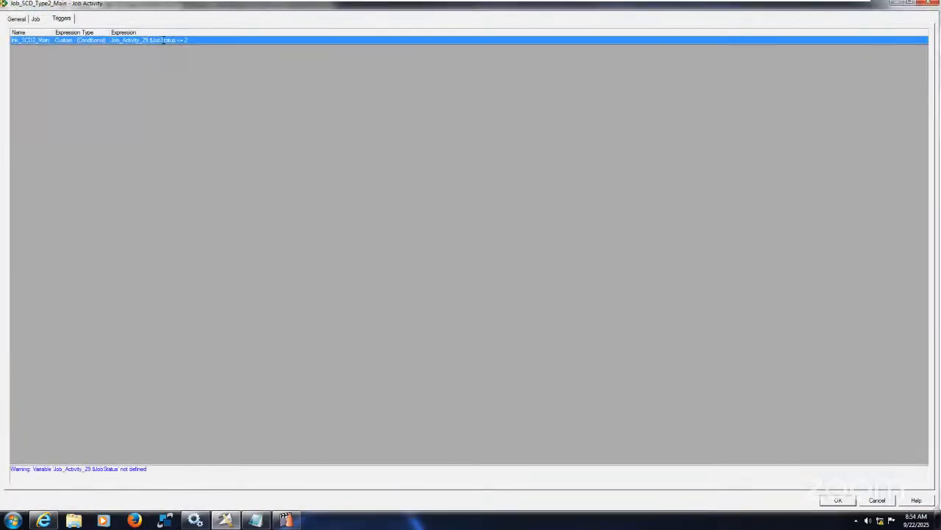
click(436, 46)
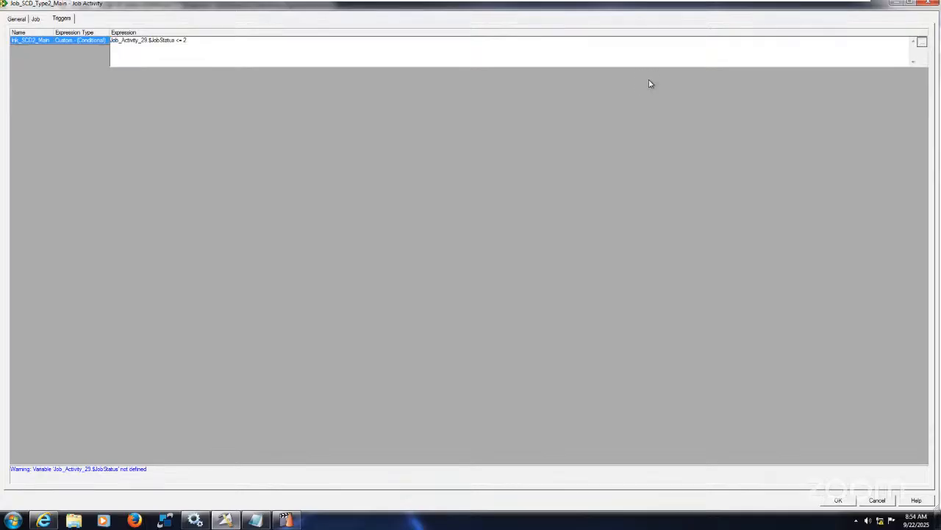
click(923, 42)
click(228, 103)
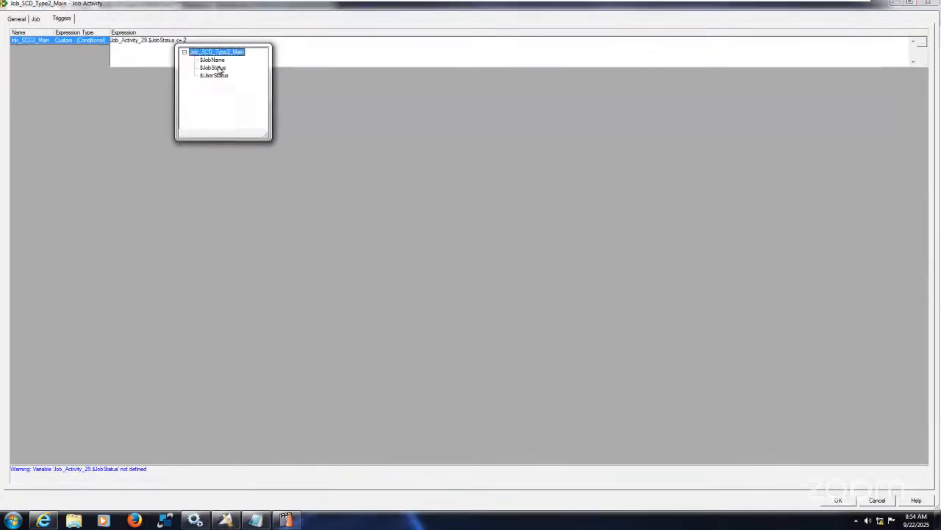
double_click(218, 67)
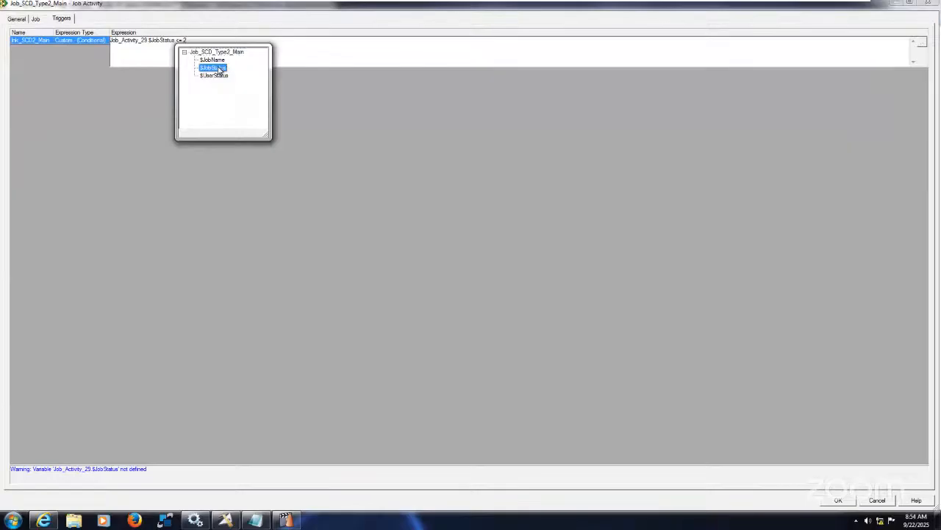
click(68, 40)
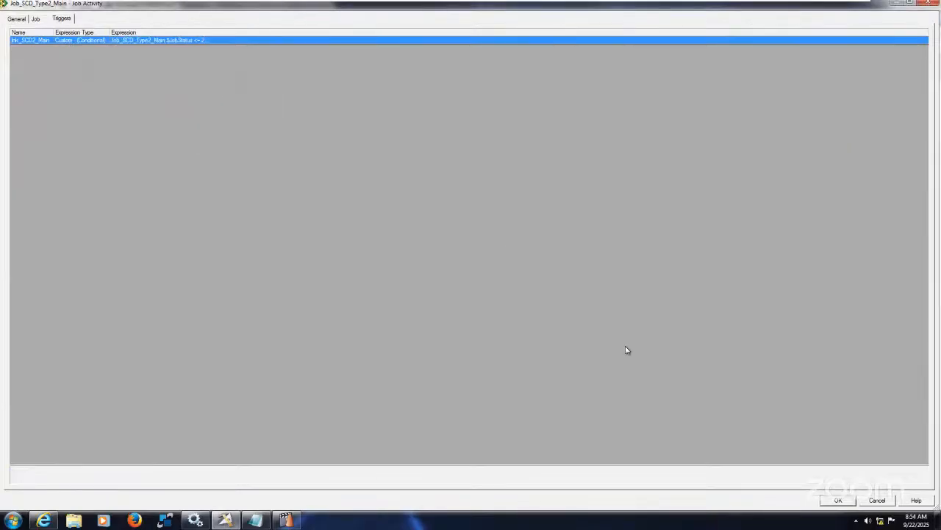
click(839, 499)
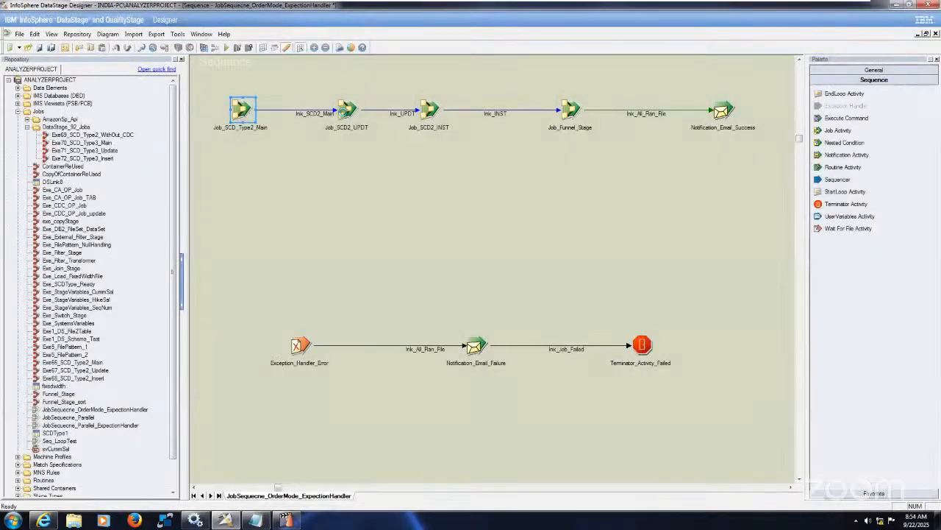
Check the trigger expressions of the Job_SCD2_UPDT, Job_SCD2_INST and Job_Funnel_Stage activities
click(346, 110)
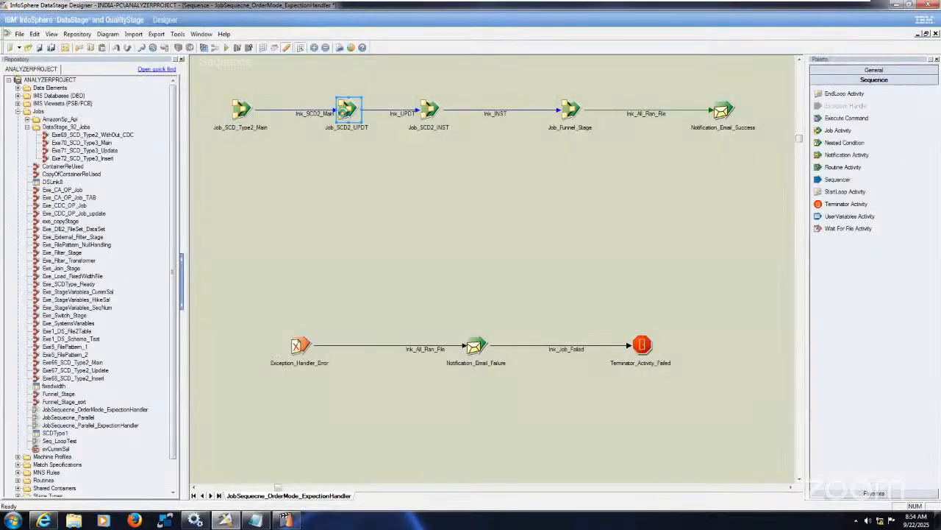
double_click(344, 111)
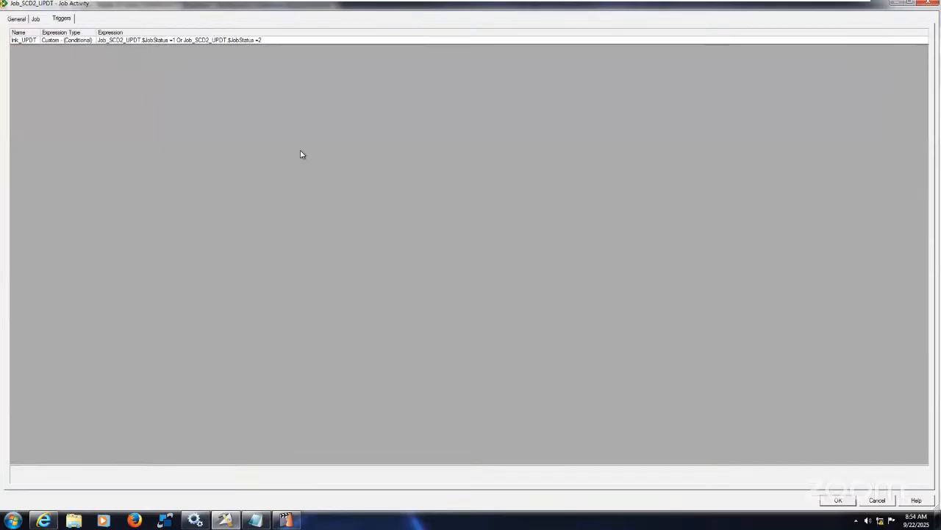
click(840, 500)
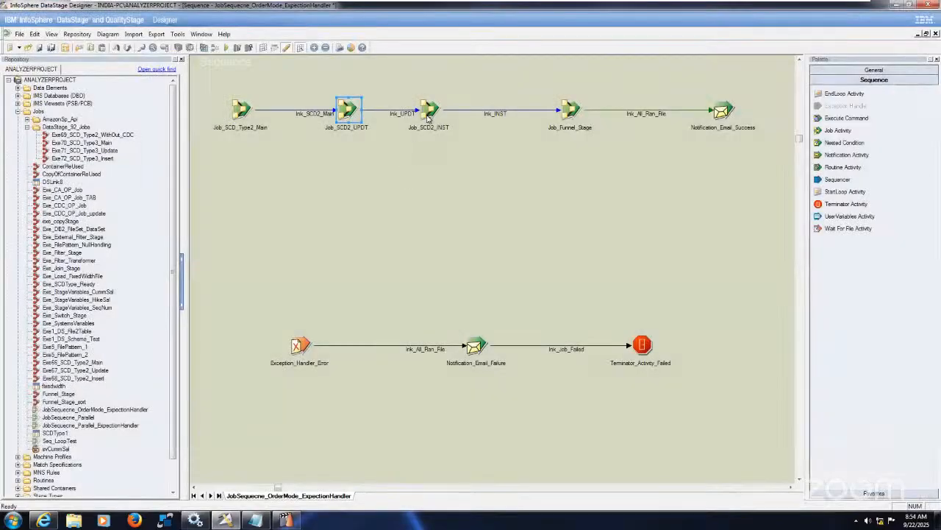
click(428, 114)
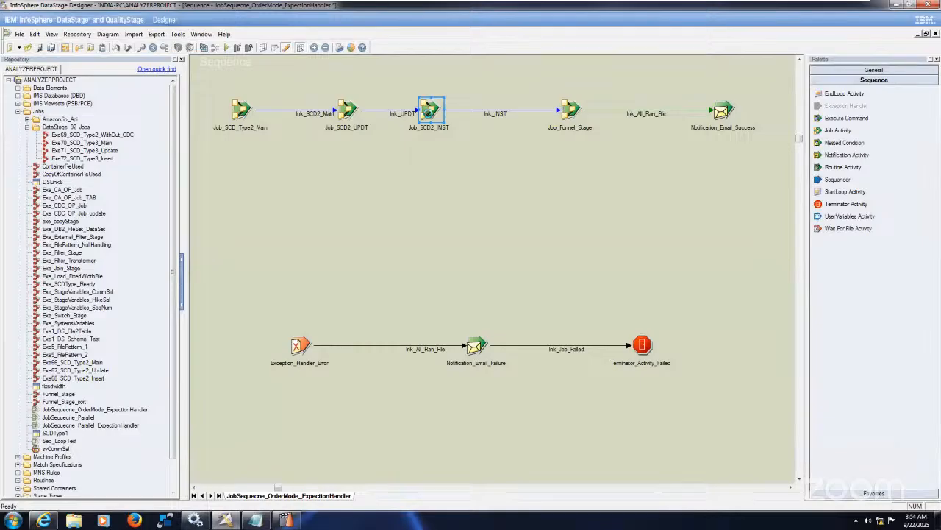
double_click(429, 114)
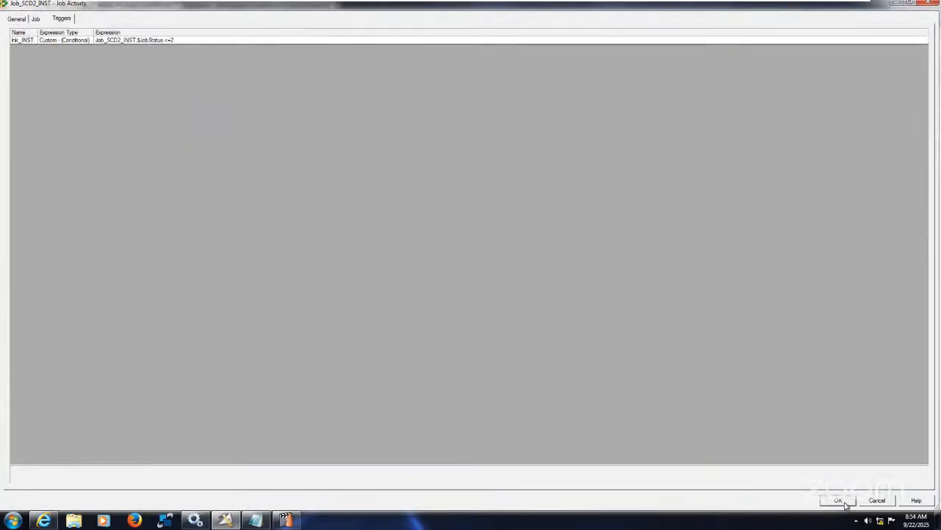
click(841, 501)
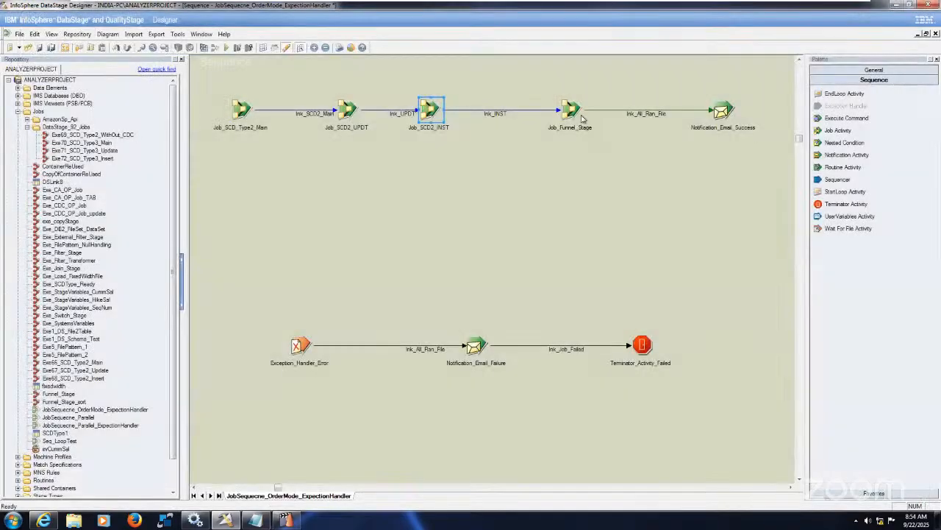
click(573, 110)
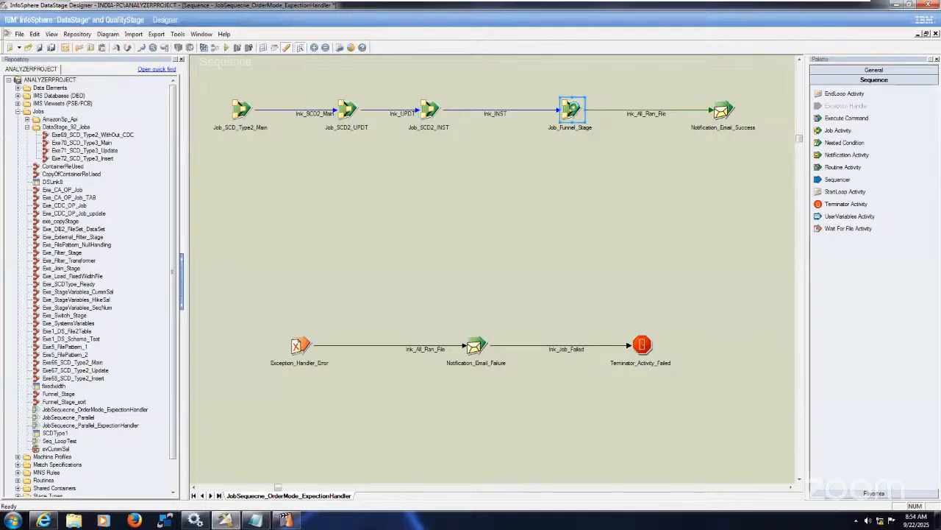
double_click(573, 111)
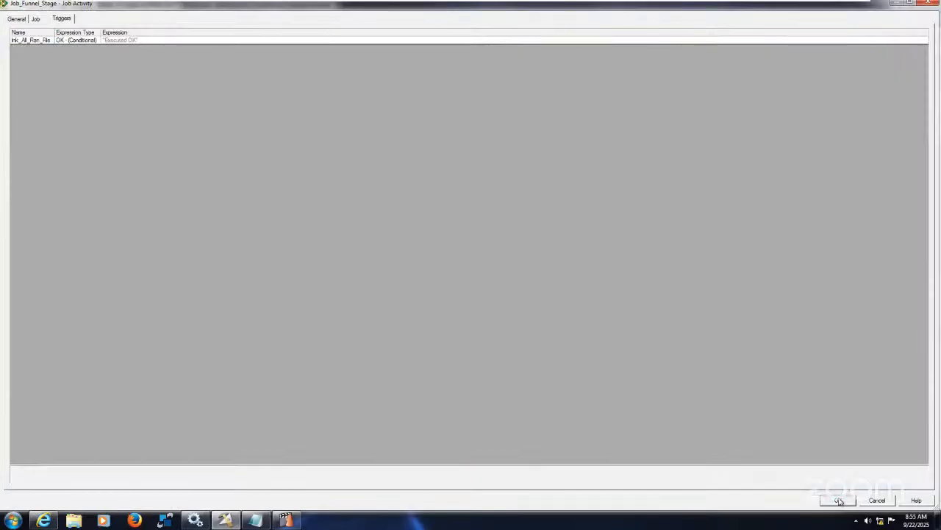
key(Return)
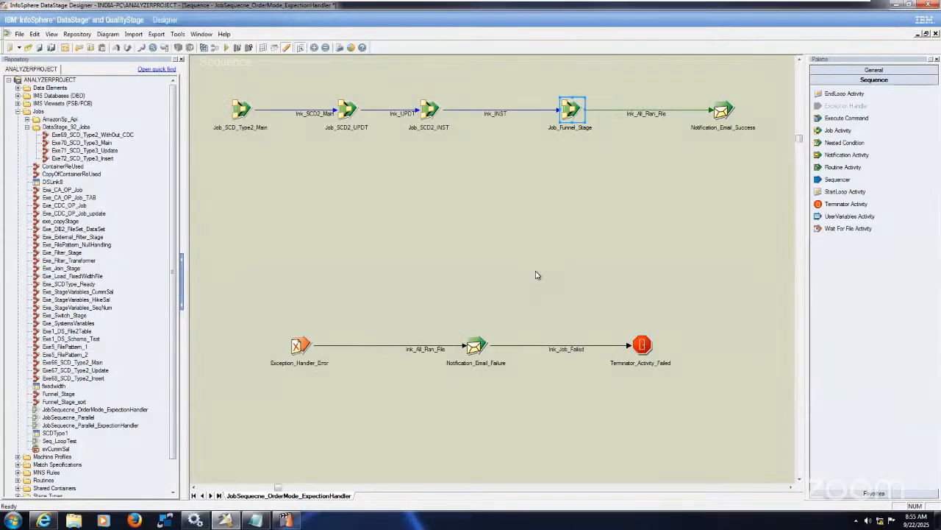
Save and compile JobSequecne_OrderMode_ExpectionHandler, and check its status in DataStage Director
click(225, 48)
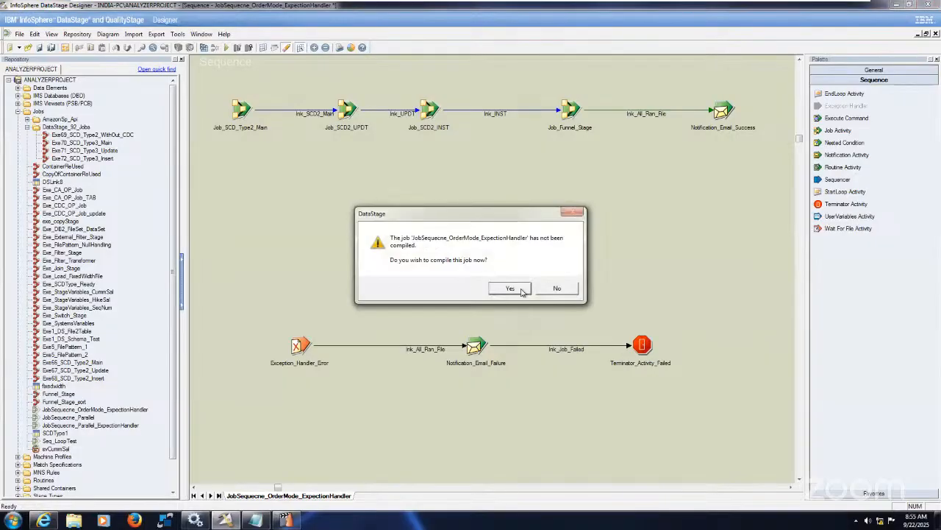
click(520, 289)
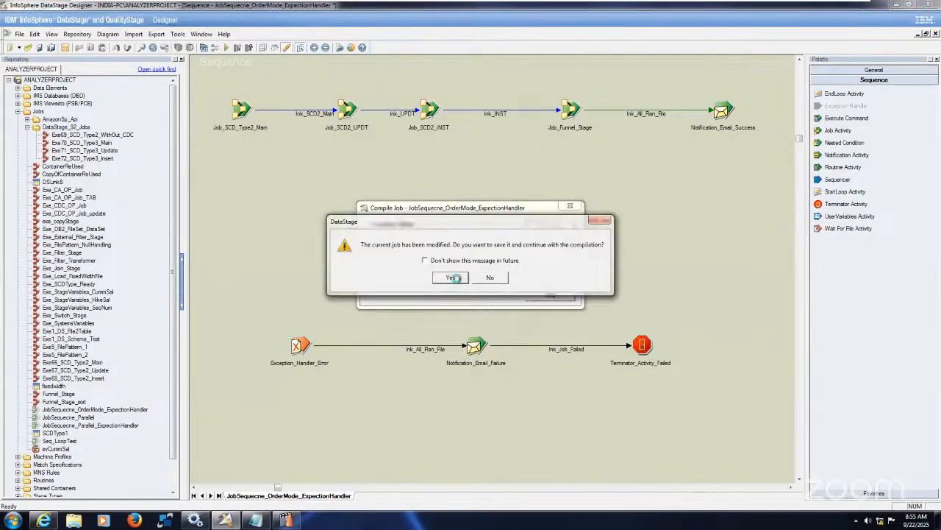
click(451, 279)
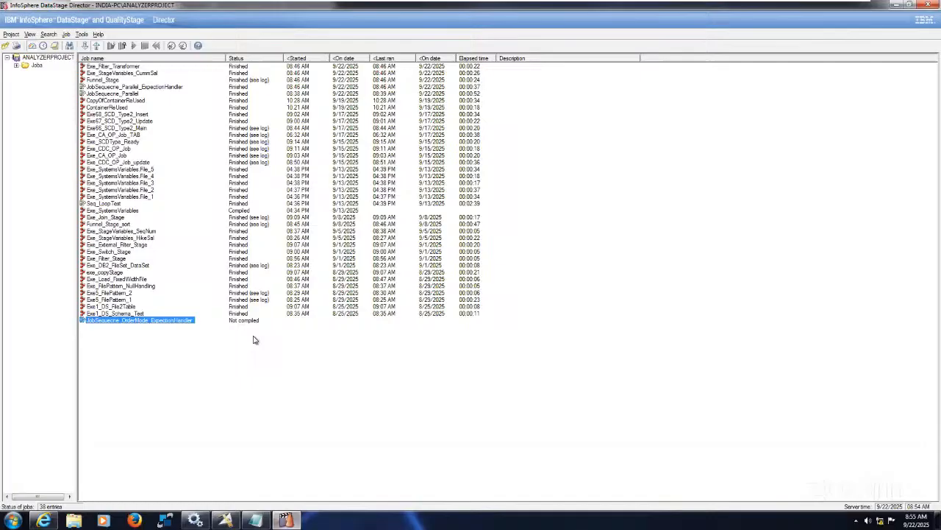
click(254, 340)
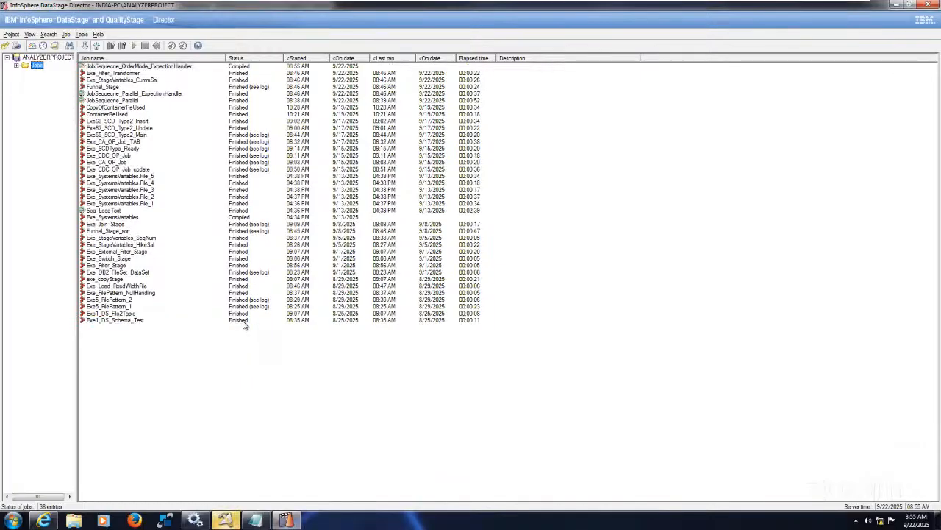
Run the sequence from the Designer with no row or warning limits and open its log in DataStage Director
click(223, 522)
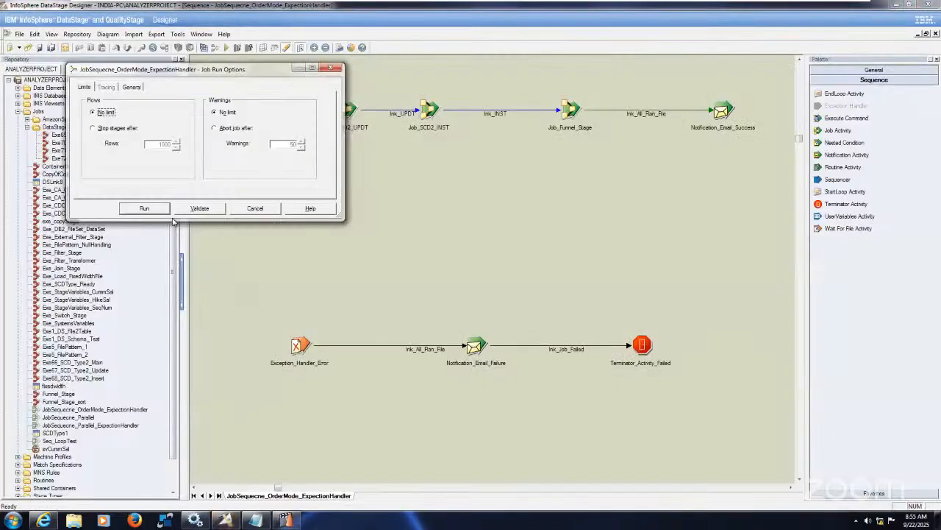
click(161, 209)
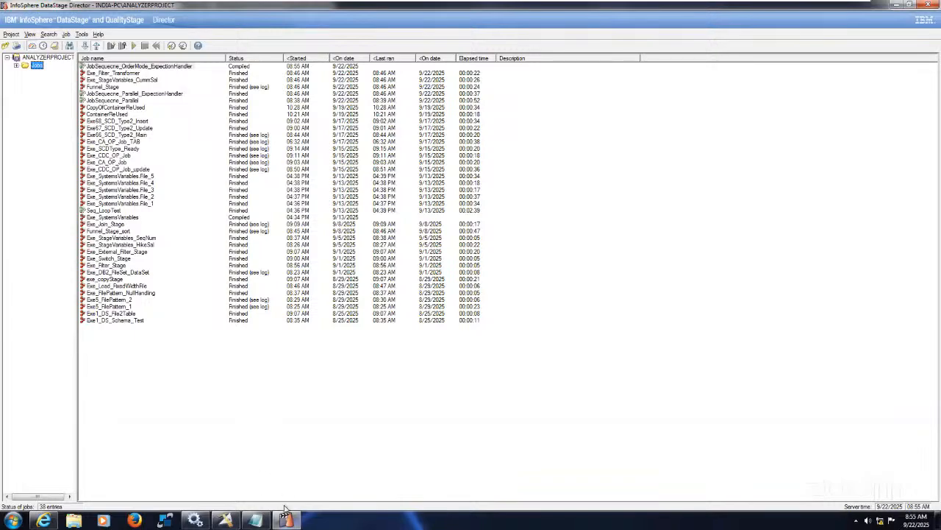
click(179, 67)
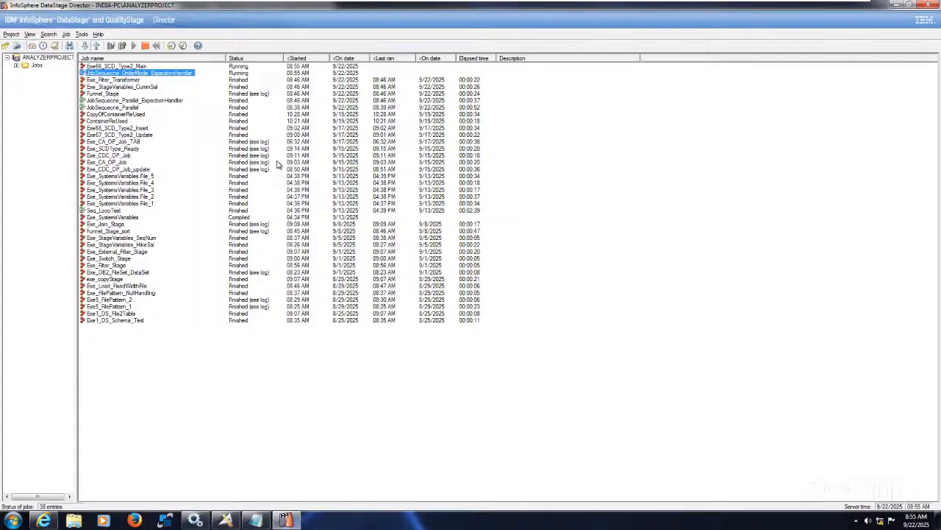
click(56, 45)
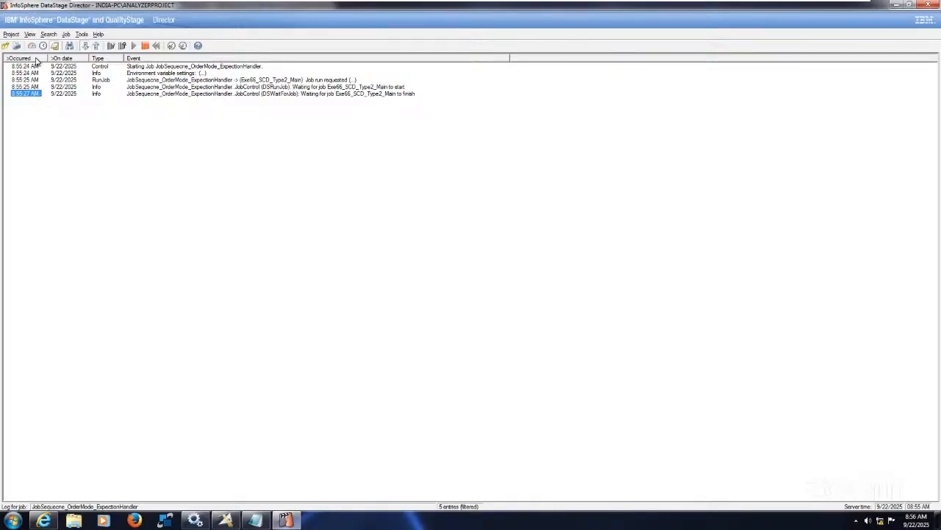
Delete the 10_DEPT, 20_DEPT, 30_DEPT and Funnel text files from C:\Target in Windows Explorer
click(73, 522)
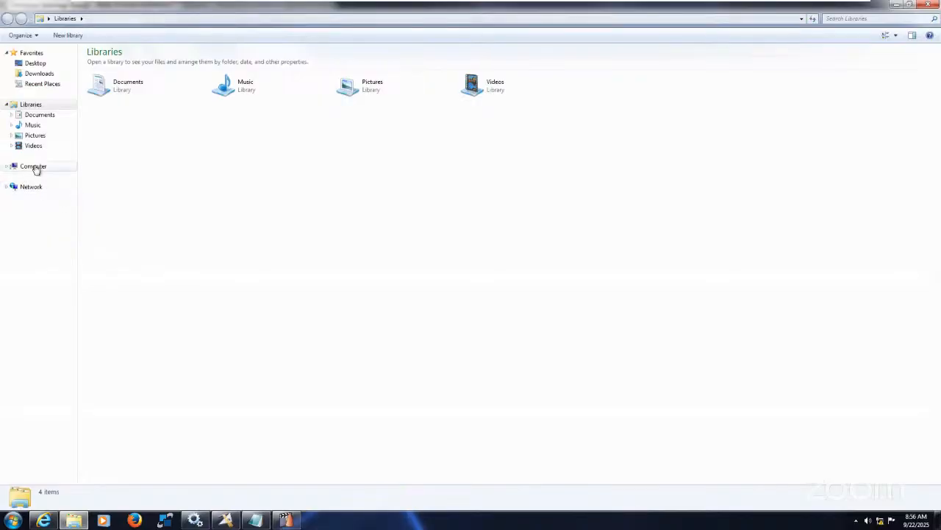
click(35, 166)
click(146, 79)
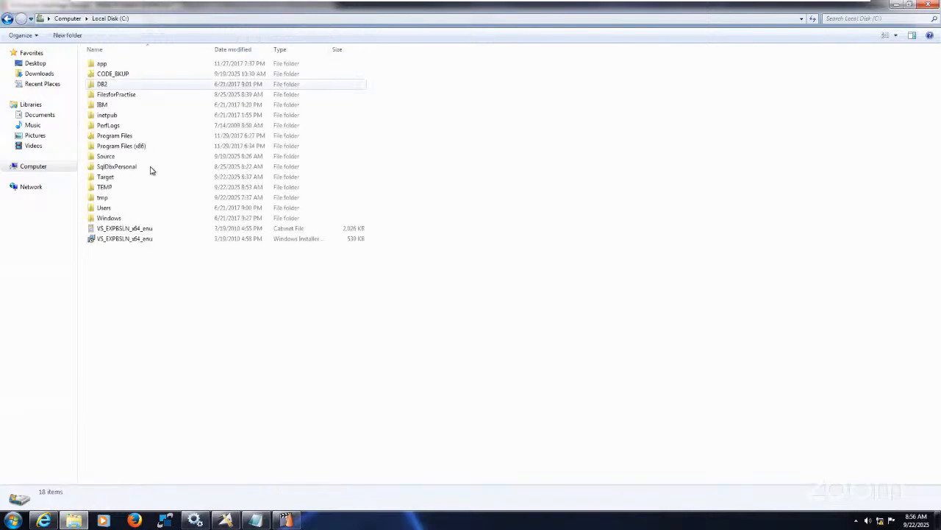
double_click(113, 178)
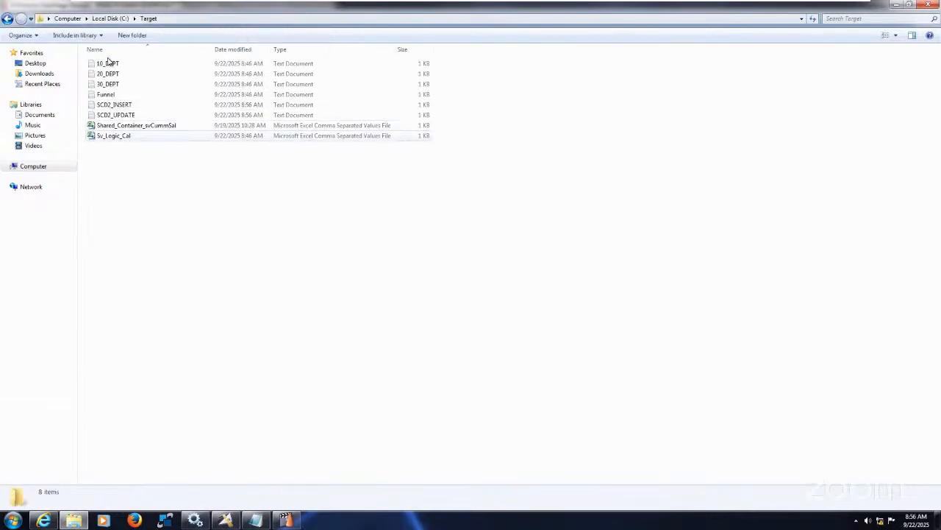
click(120, 64)
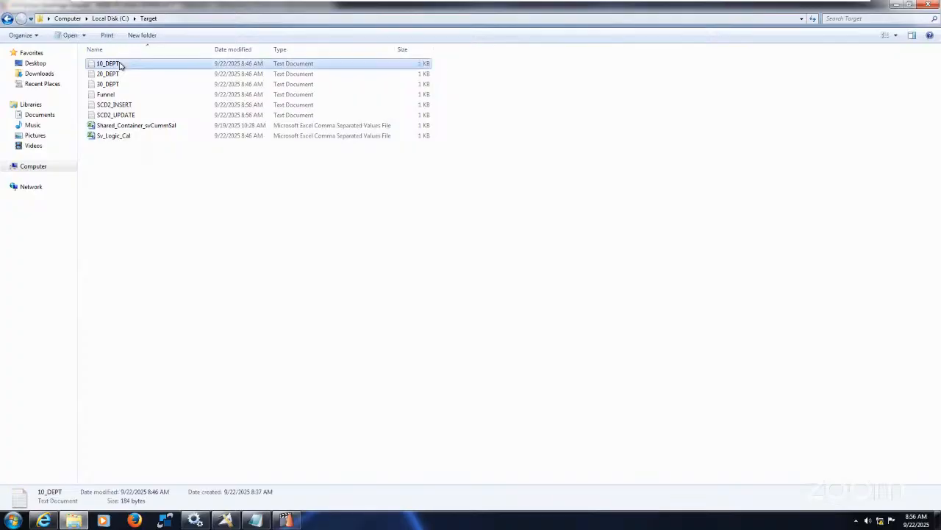
key(shift+Down)
key(shift+Down)
key(shift+Down)
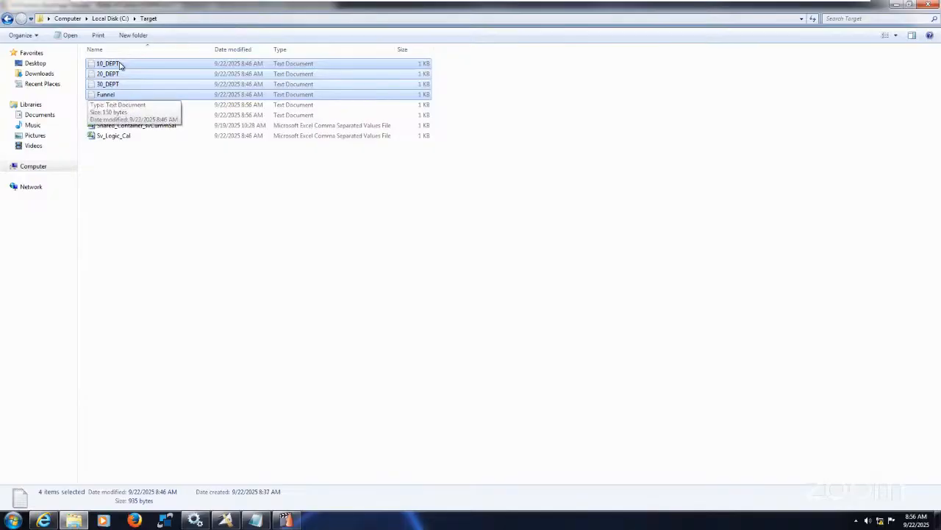
key(Delete)
key(Return)
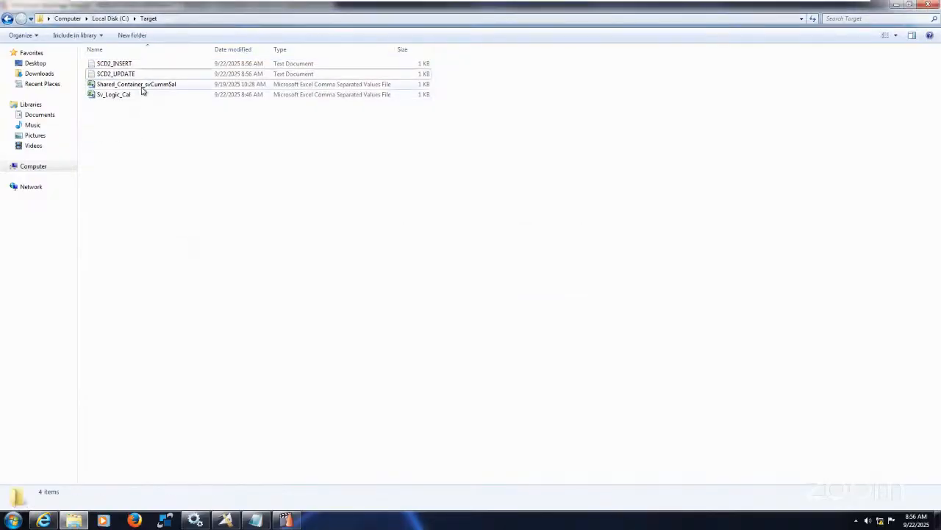
Try to permanently delete Shared_Container_svCummSal and Sv_Logic_Cal from the Target folder, and switch back to DataStage
click(143, 87)
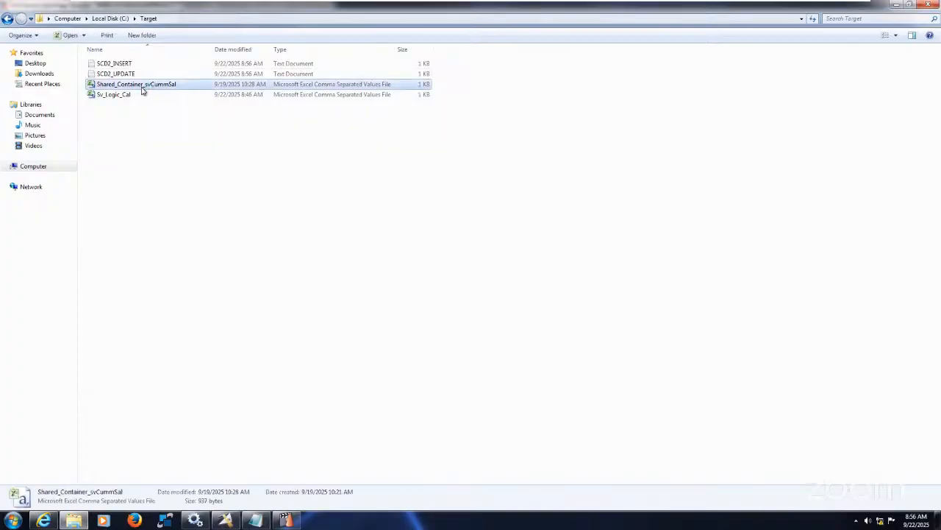
key(shift+Down)
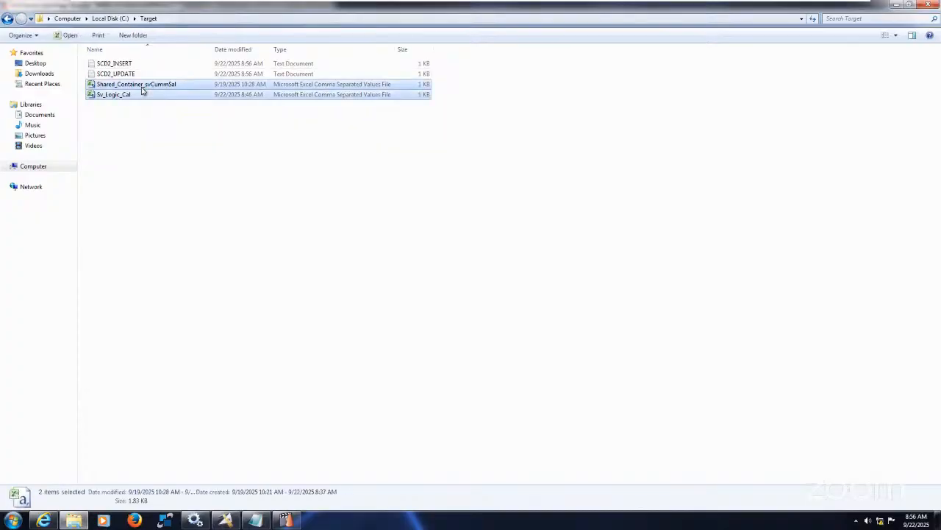
key(shift+Delete)
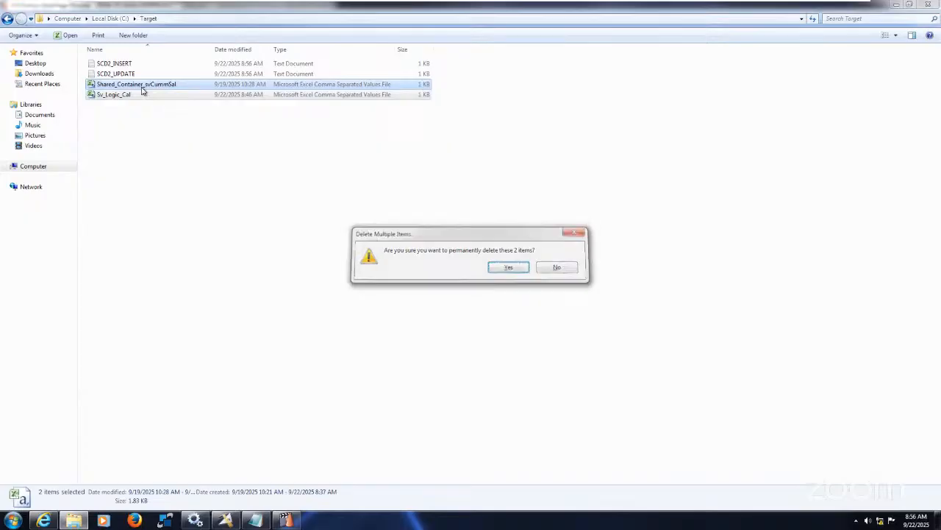
key(Escape)
click(286, 519)
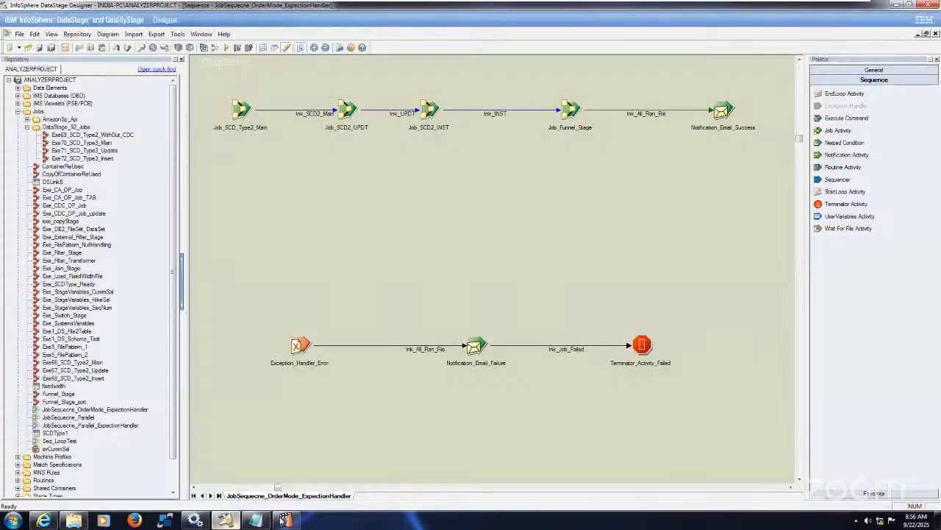
Follow the run of JobSequecne_OrderMode_ExpectionHandler in DataStage Director by checking its log and the job status list
click(288, 519)
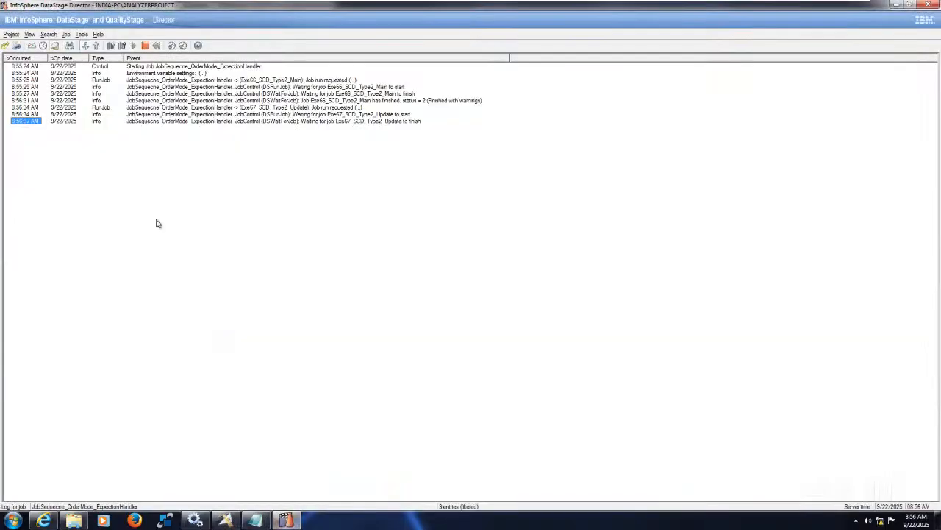
click(32, 46)
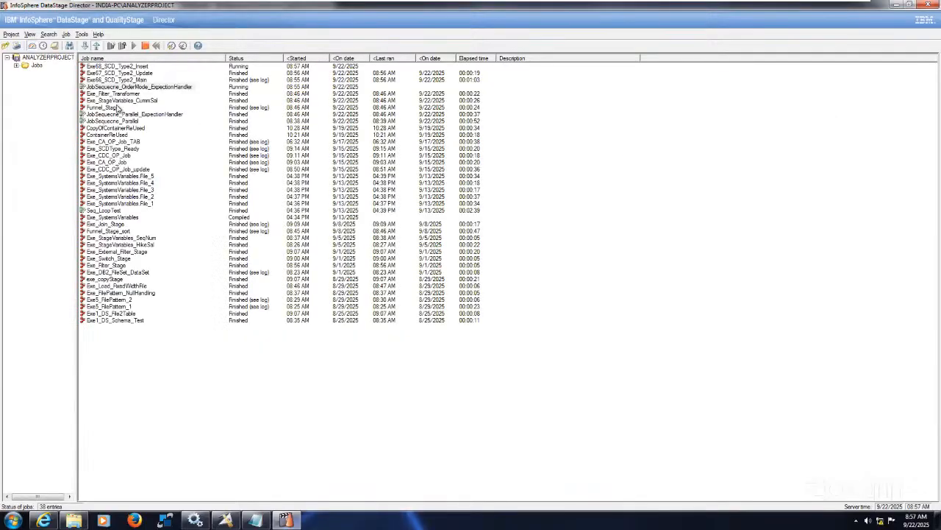
click(151, 87)
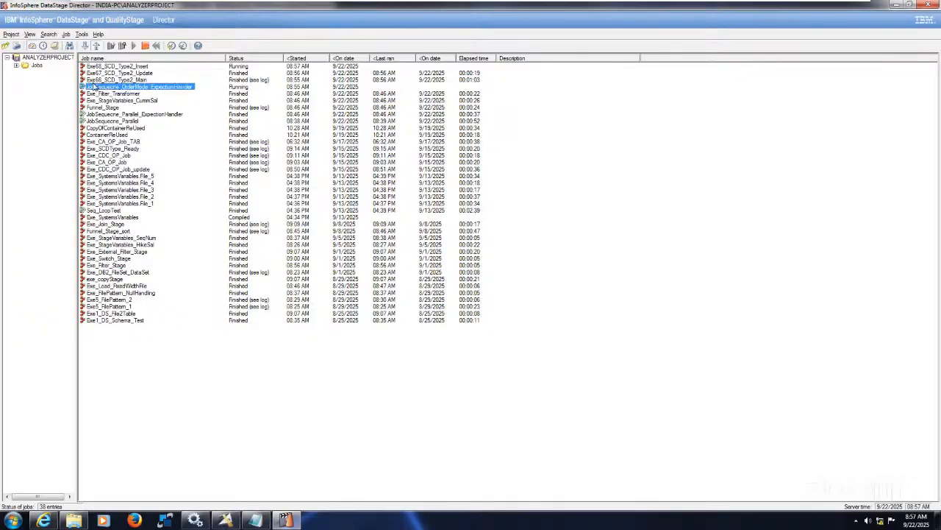
click(54, 46)
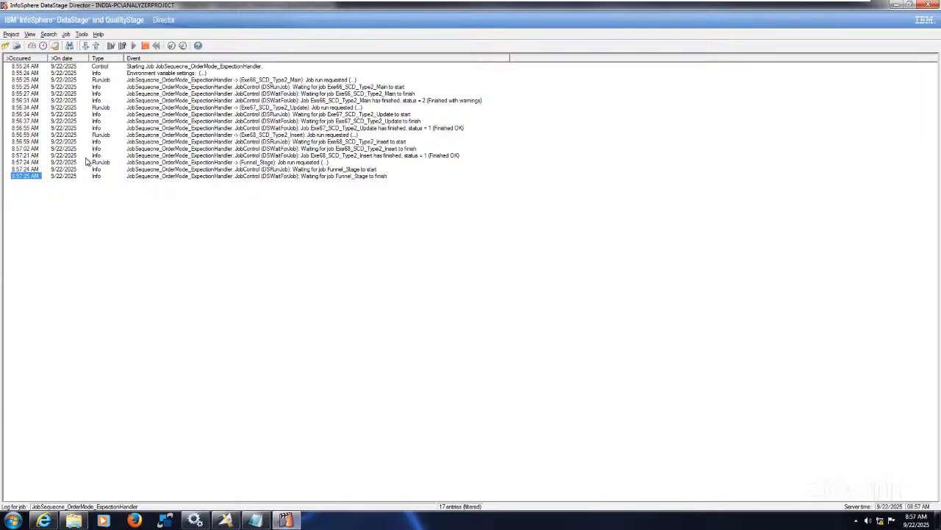
click(31, 46)
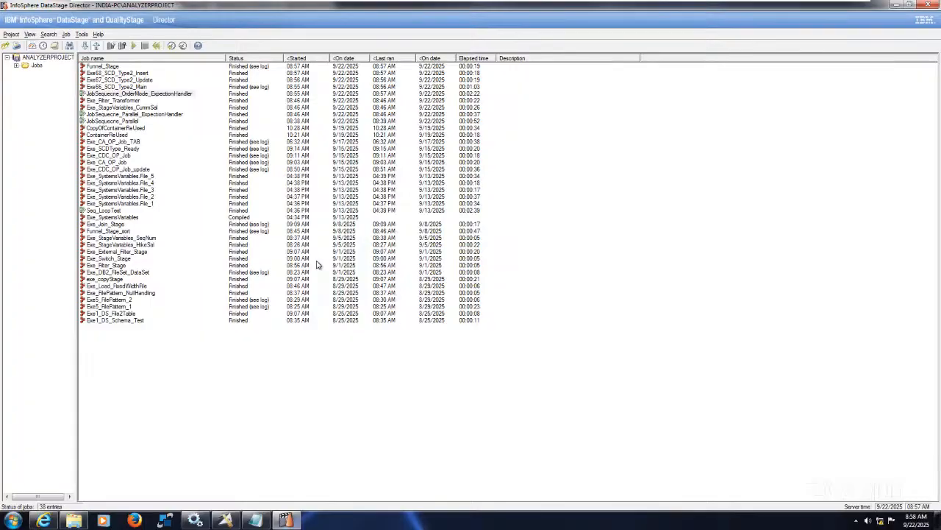
click(166, 97)
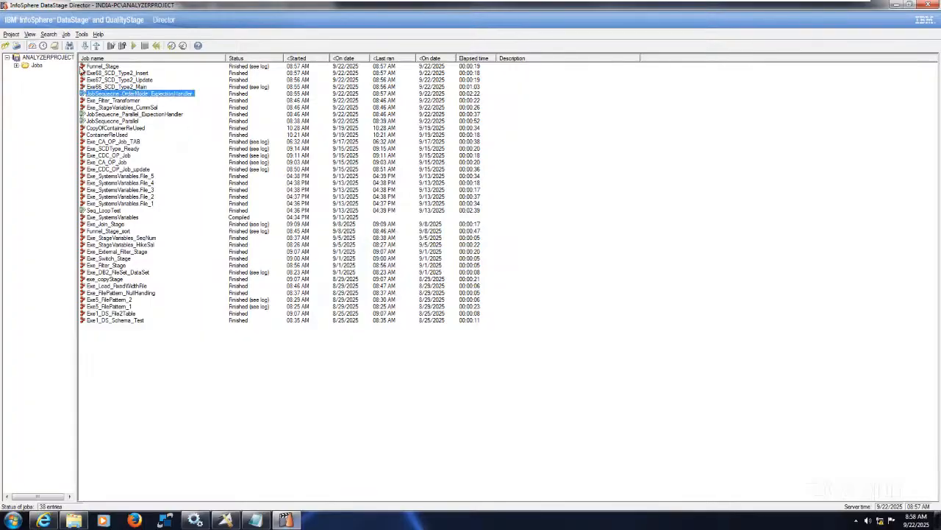
key(ctrl+l)
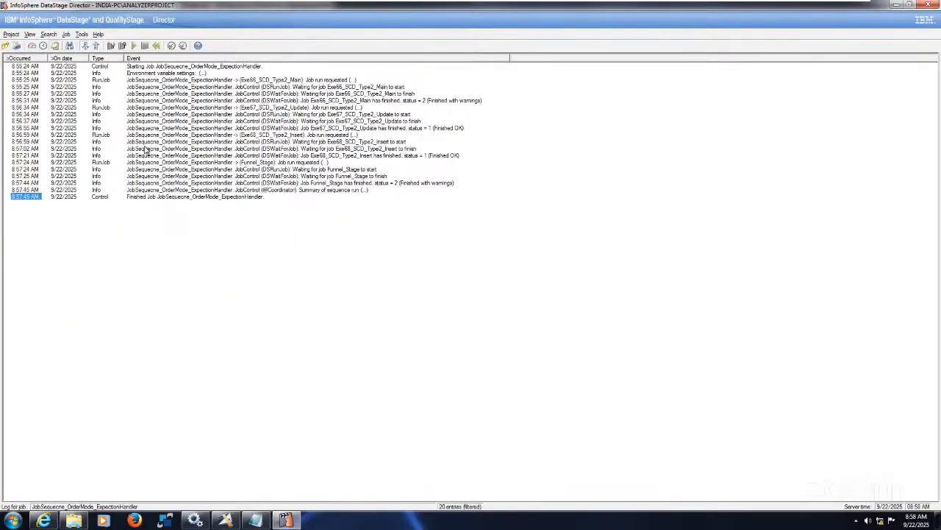
click(33, 45)
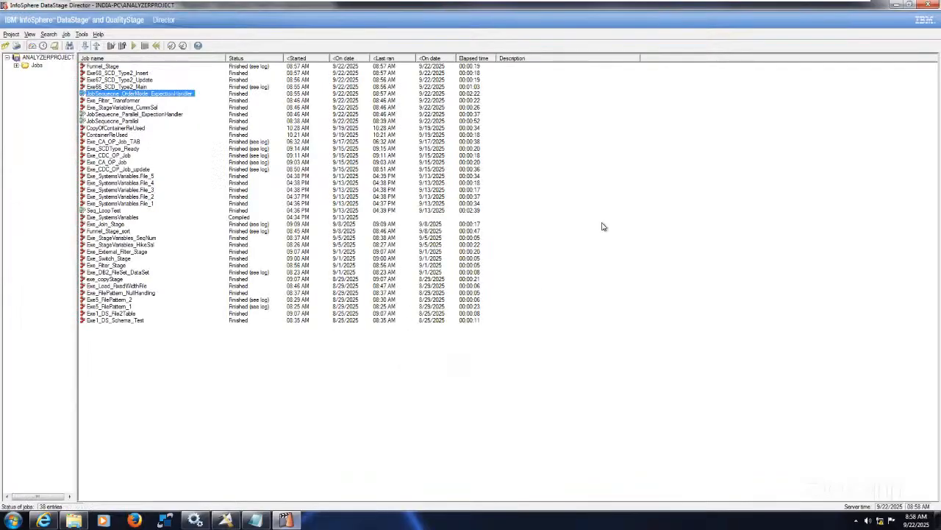
mouse_move(713, 4)
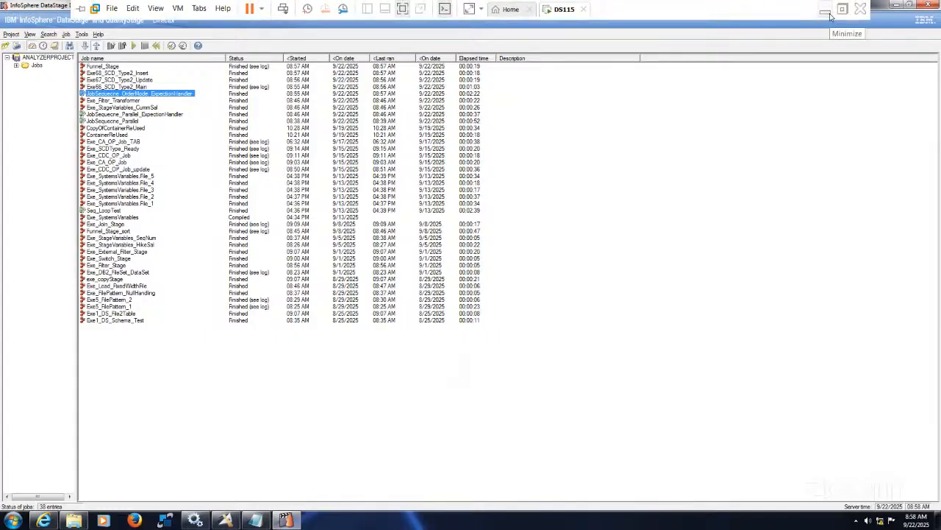
click(831, 17)
mouse_move(373, 517)
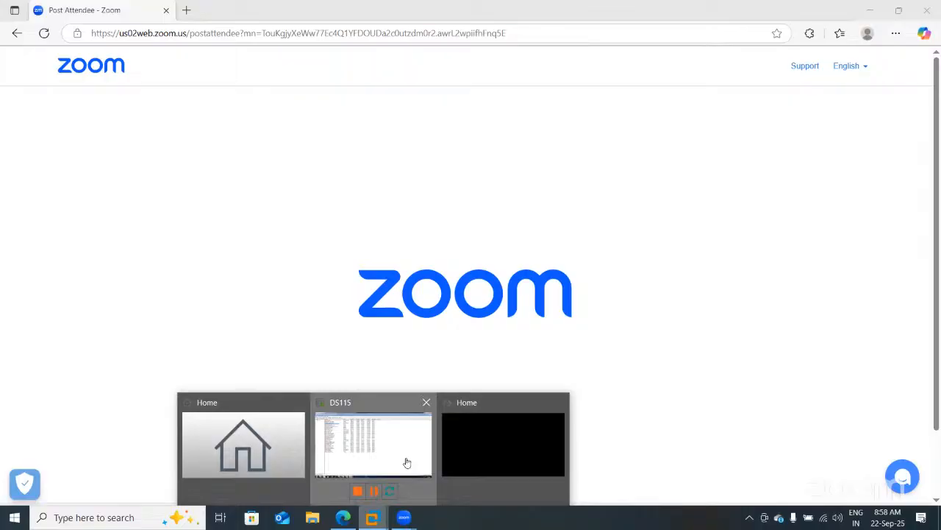
click(406, 462)
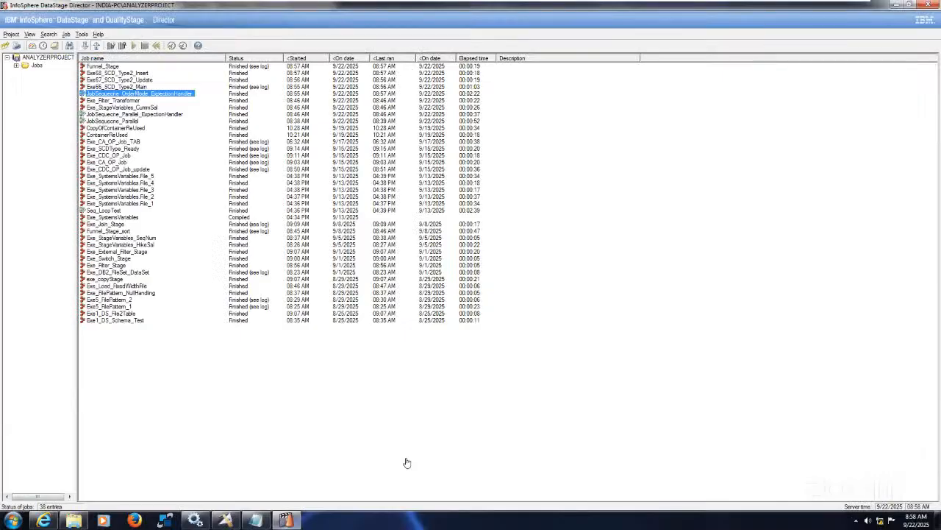
Review the log of JobSequecne_OrderMode_ExpectionHandler again and return to the job status list
click(181, 100)
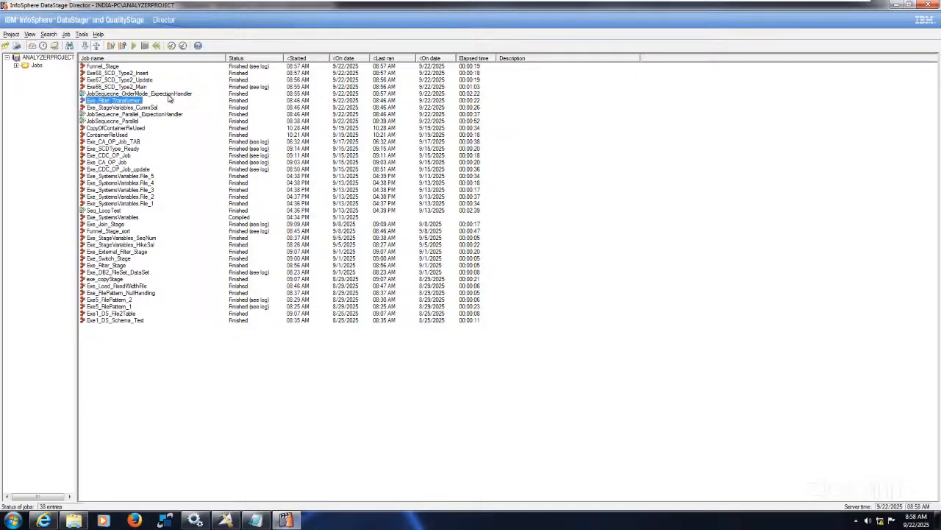
click(169, 94)
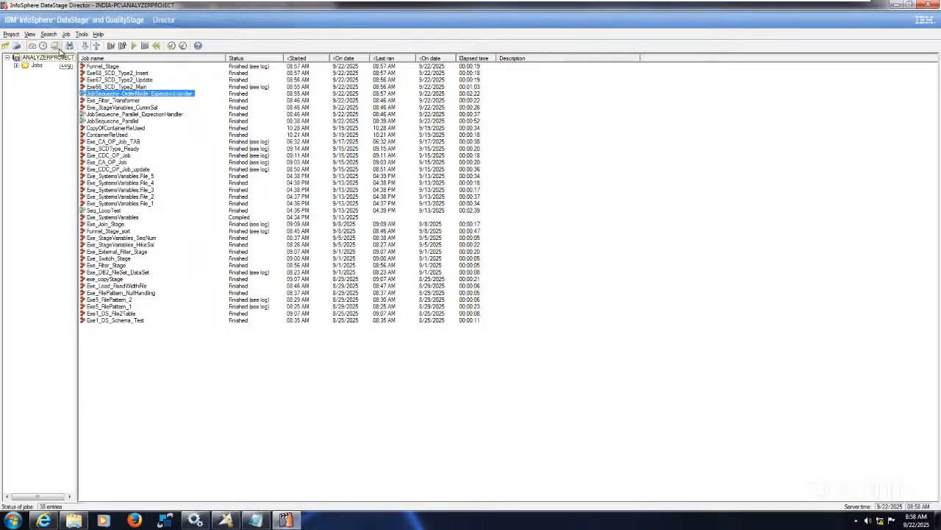
click(55, 45)
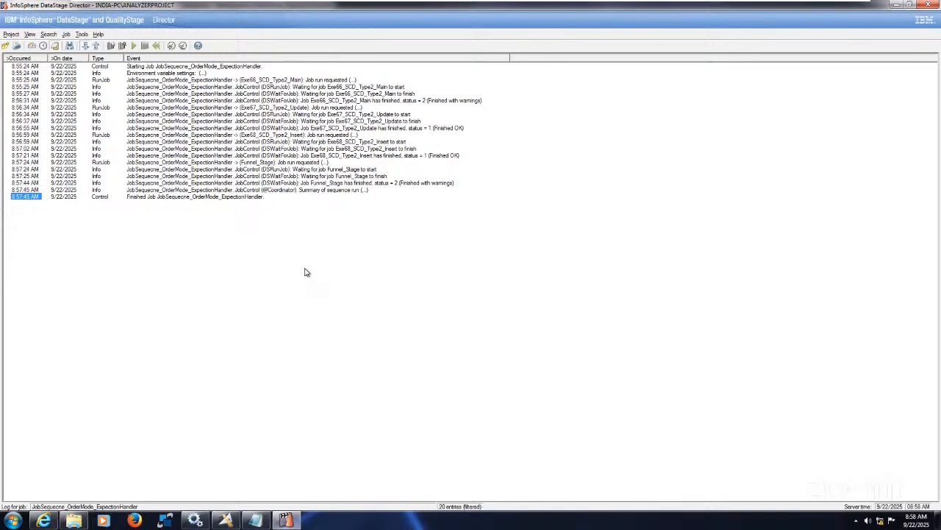
click(32, 46)
click(351, 218)
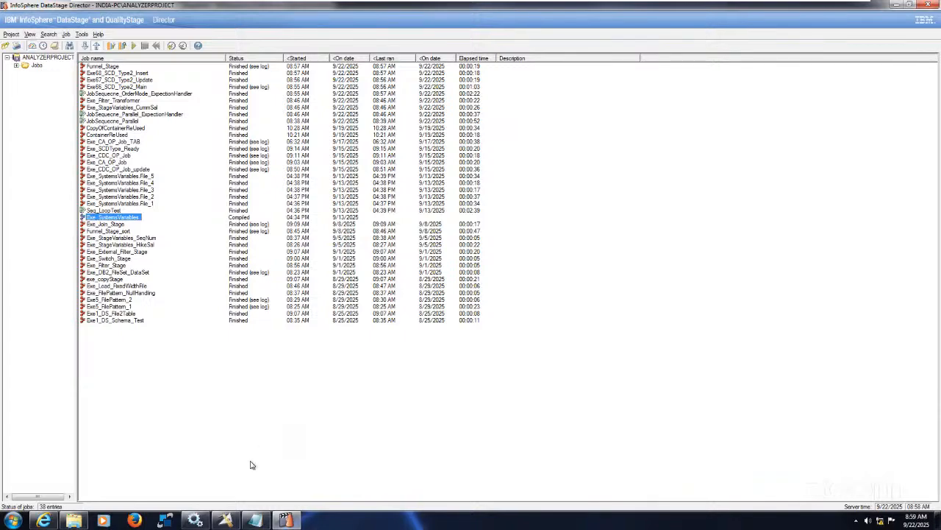
Close the JobSequecne_OrderMode_ExpectionHandler sequence in DataStage Designer and return to DataStage Director
click(225, 522)
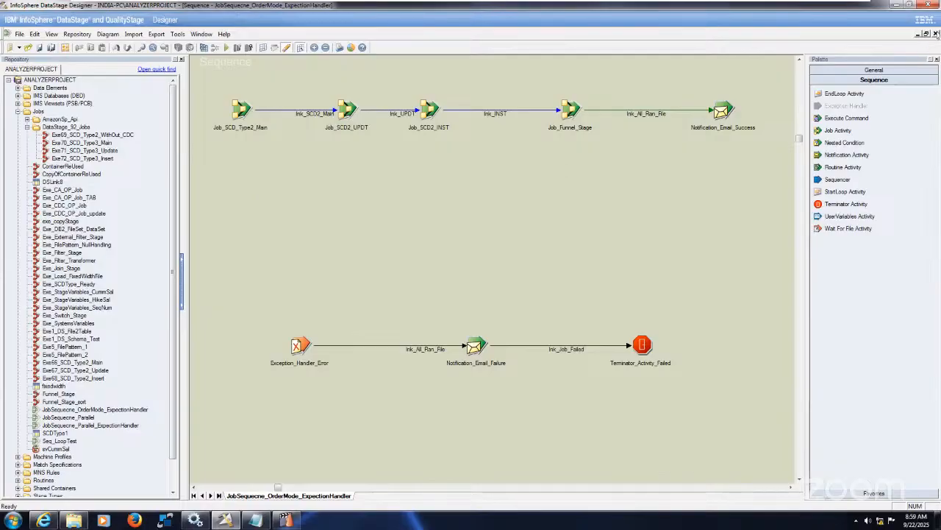
click(937, 34)
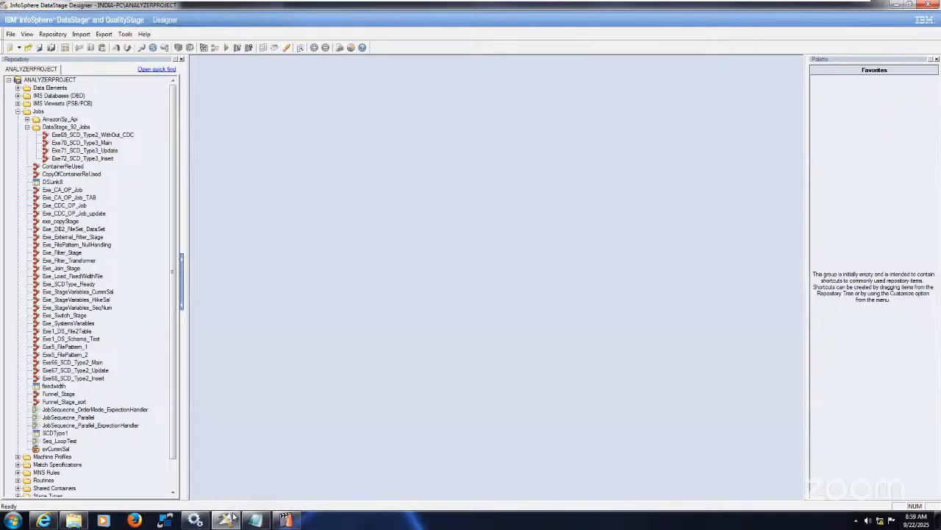
click(286, 520)
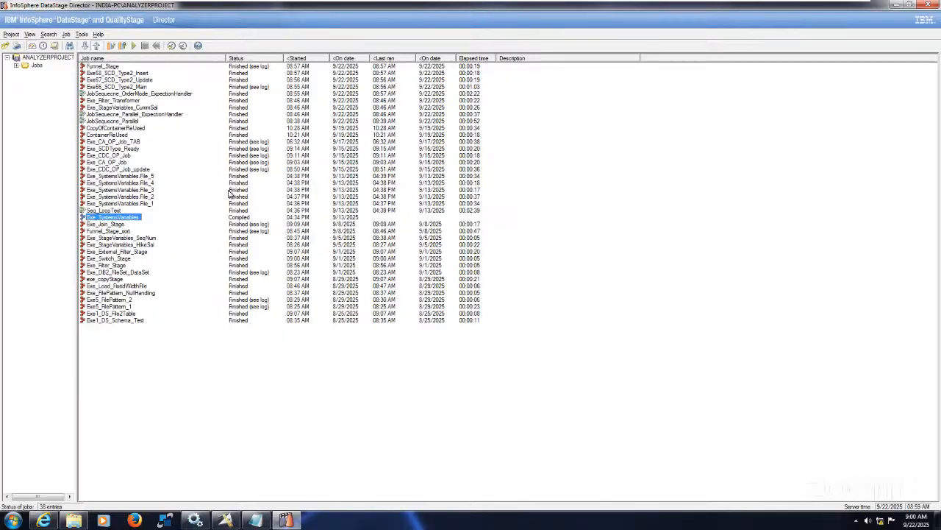
click(174, 94)
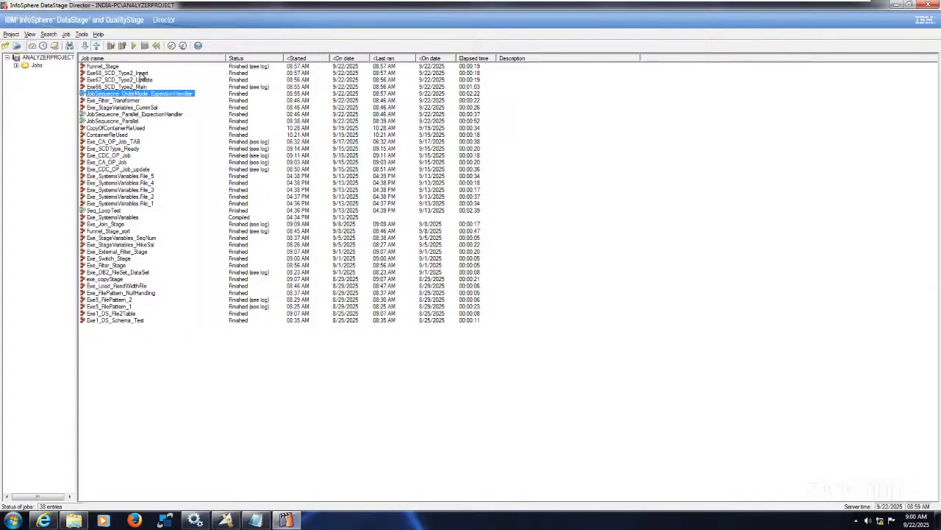
click(142, 74)
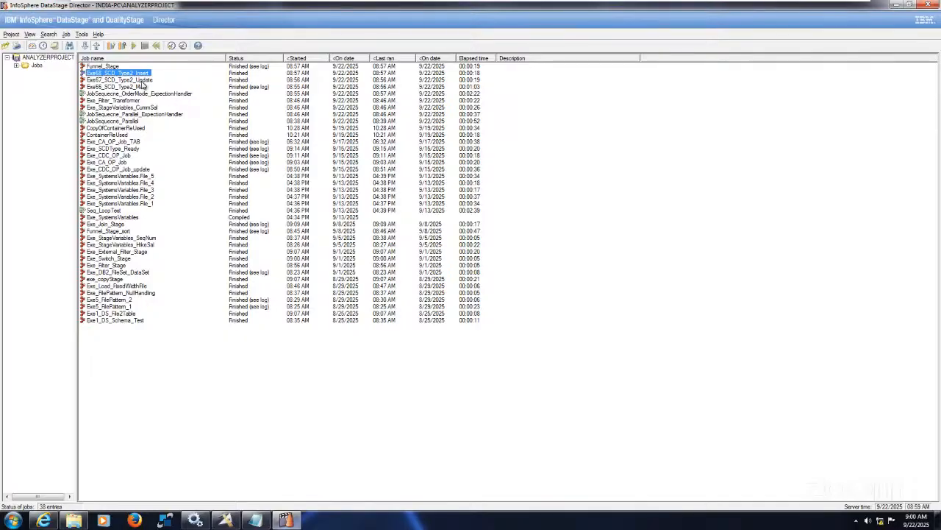
Add the Funnel_Stage job to the schedule for today at 09:02 AM, checking the system clock first
mouse_move(144, 83)
click(113, 66)
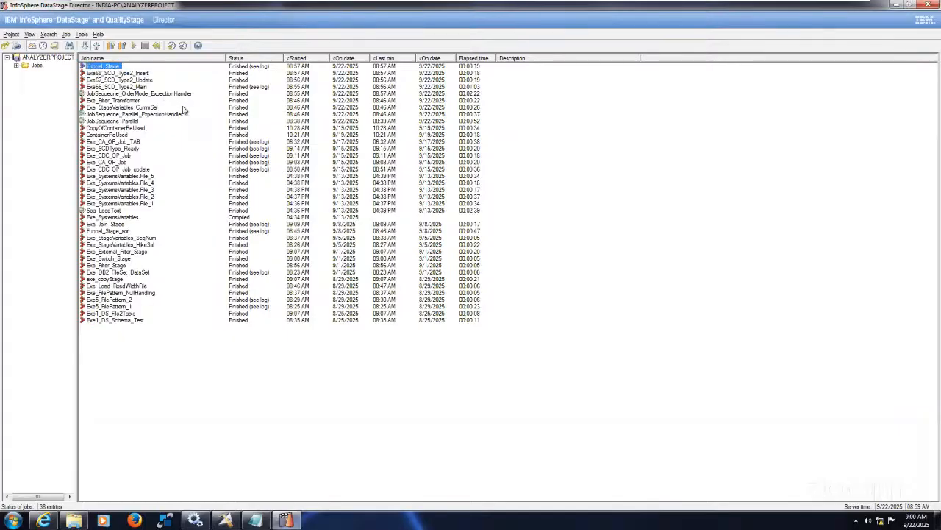
right_click(111, 66)
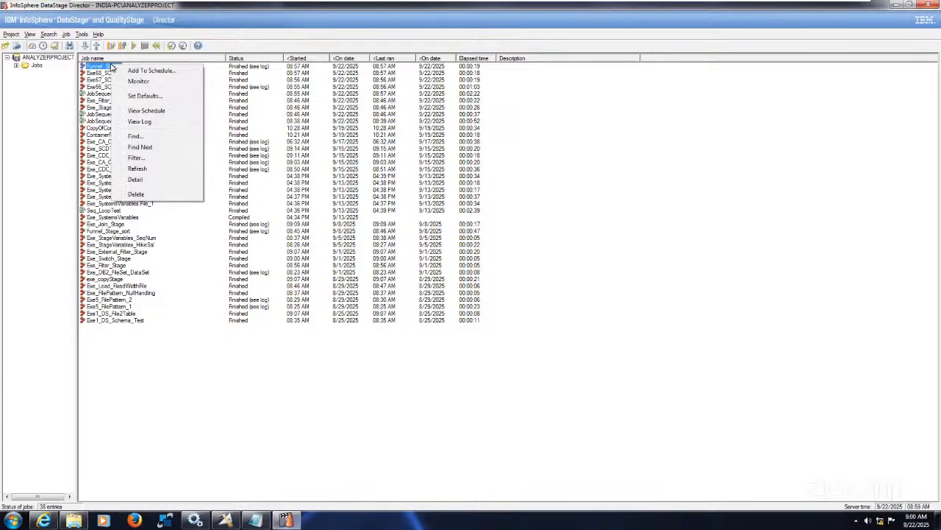
click(149, 71)
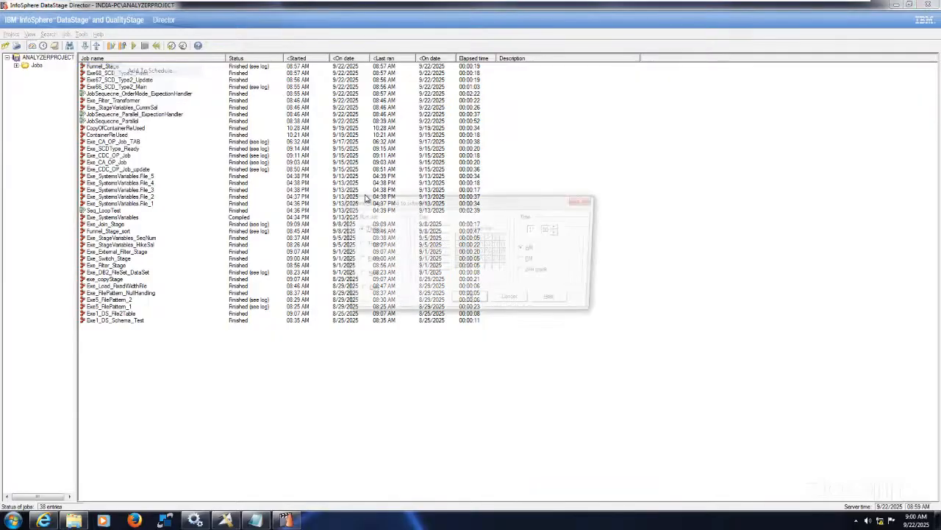
click(917, 523)
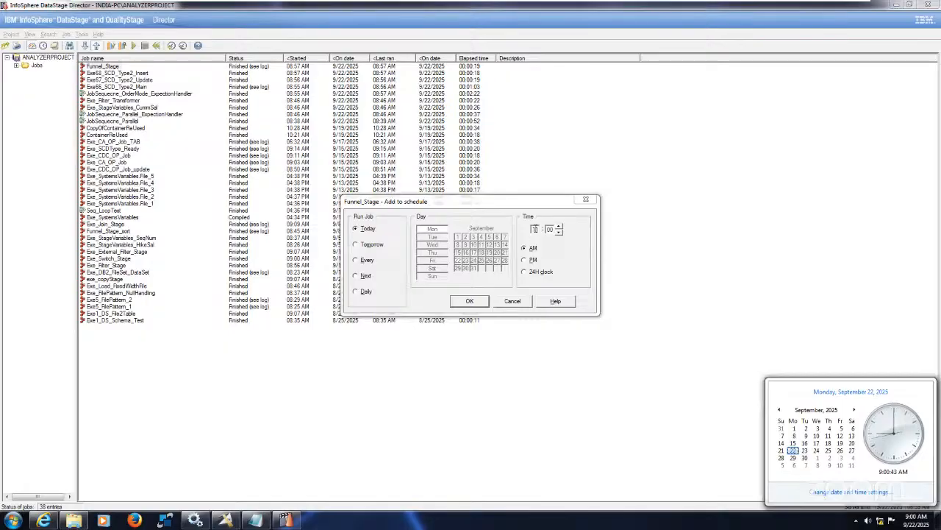
click(535, 230)
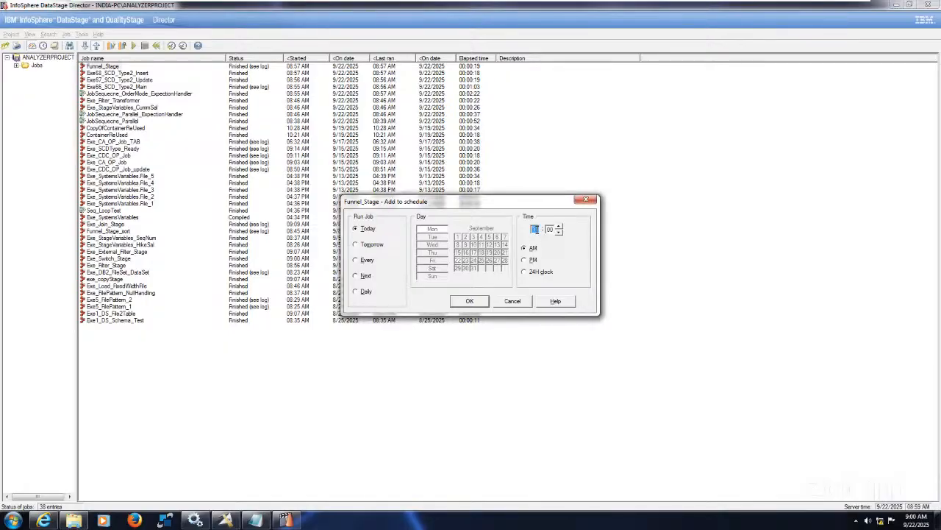
text(09)
key(Tab)
text(02)
click(469, 302)
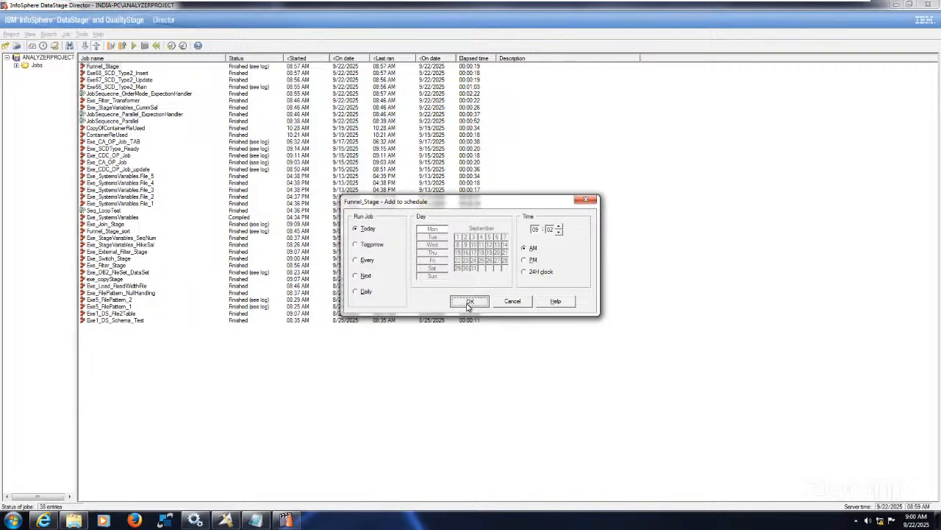
Show the job schedule, widen the job name column to fit full names, and locate the Funnel_Stage entry
click(43, 45)
click(200, 209)
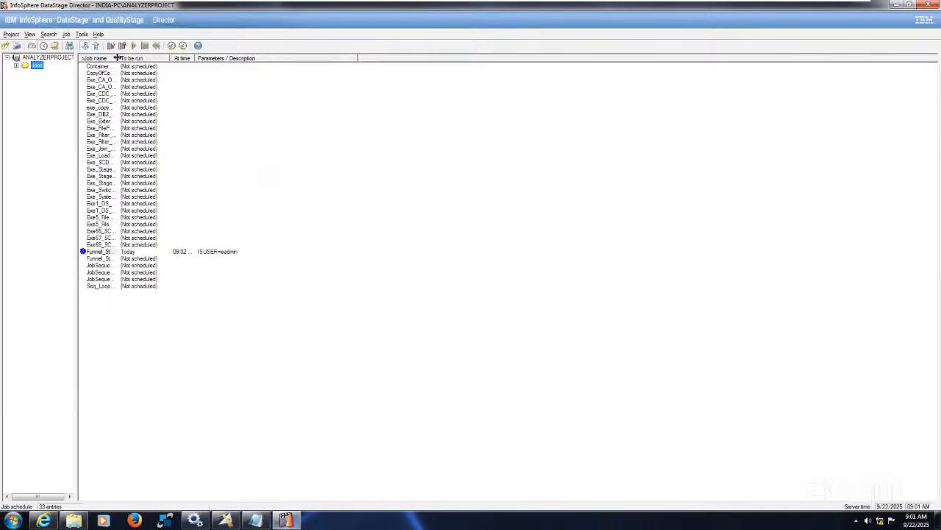
drag(339, 78, 350, 81)
click(415, 251)
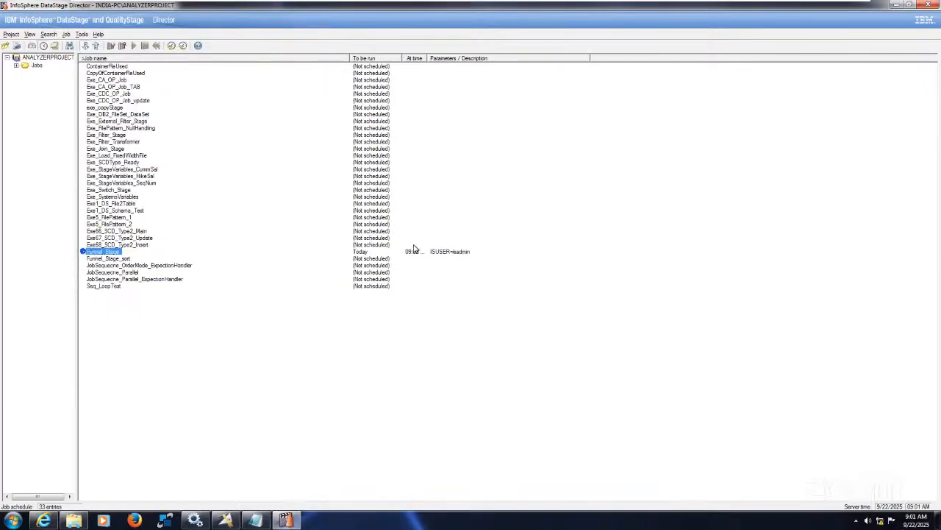
Check the system clock against the Funnel_Stage schedule entry and review the job status and schedule lists for its scheduled run
click(930, 523)
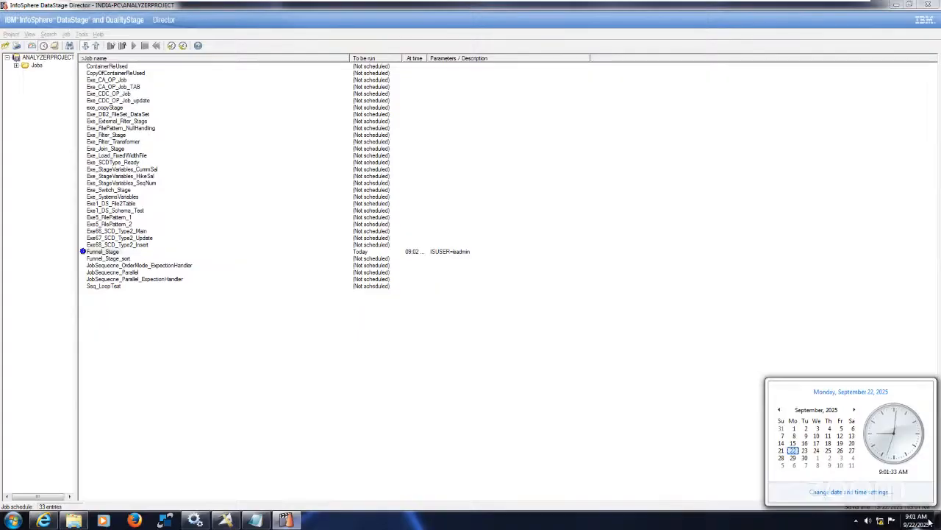
click(382, 254)
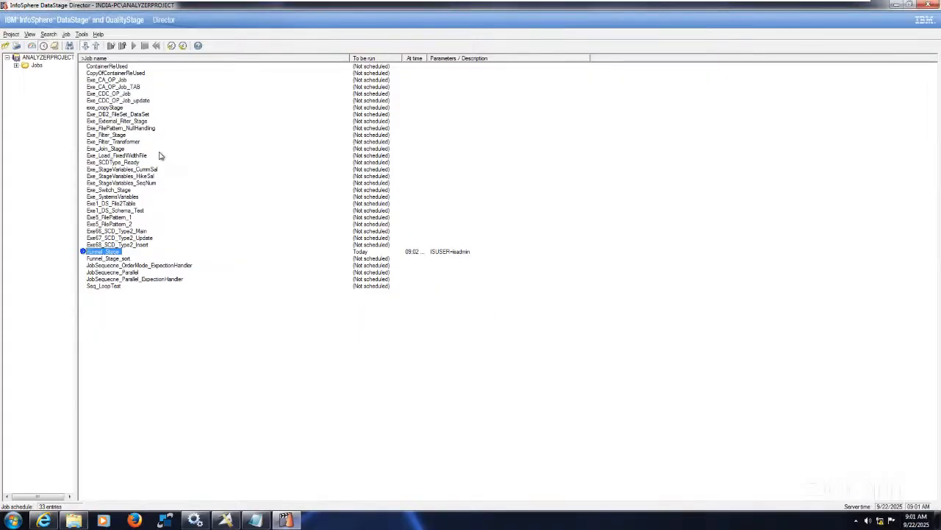
click(33, 46)
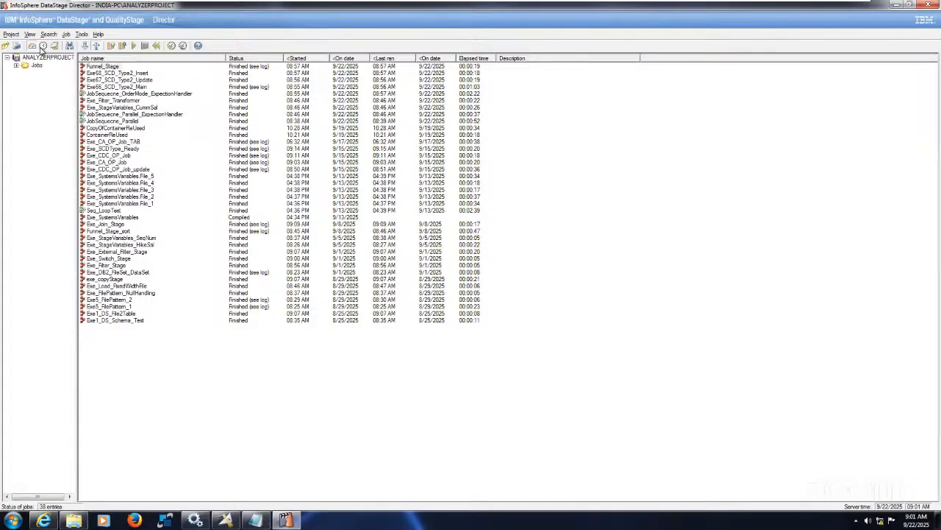
click(43, 47)
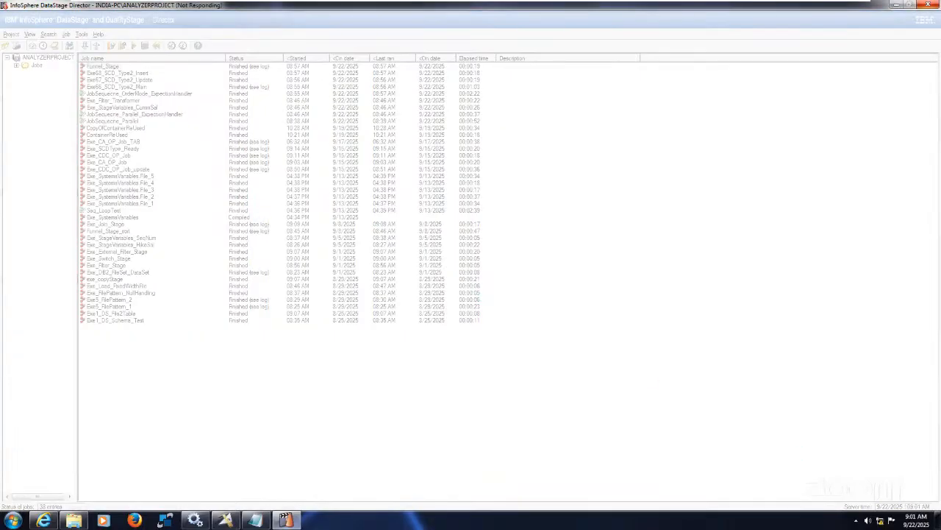
click(916, 520)
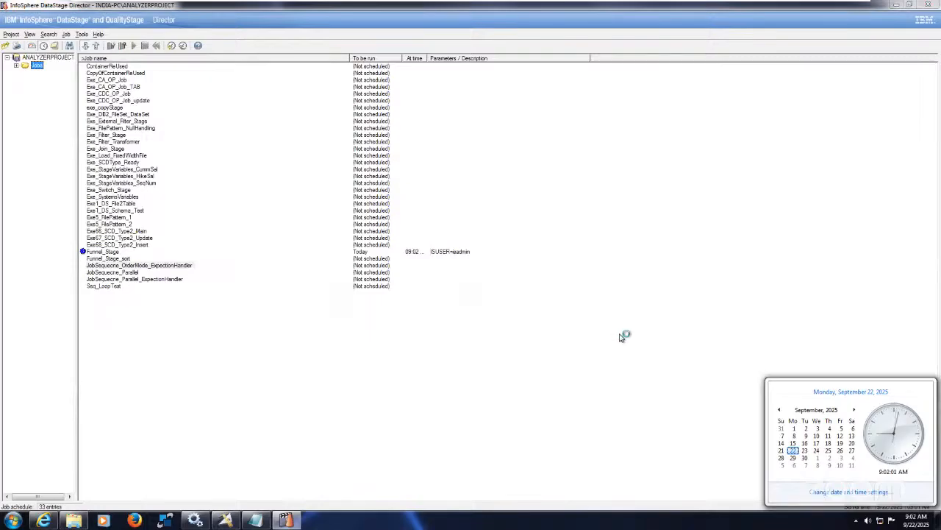
click(176, 268)
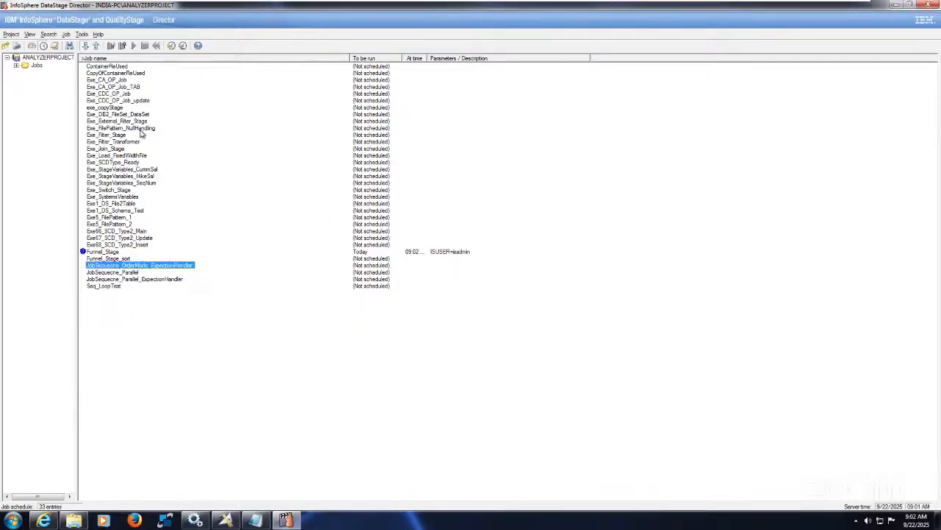
mouse_move(141, 131)
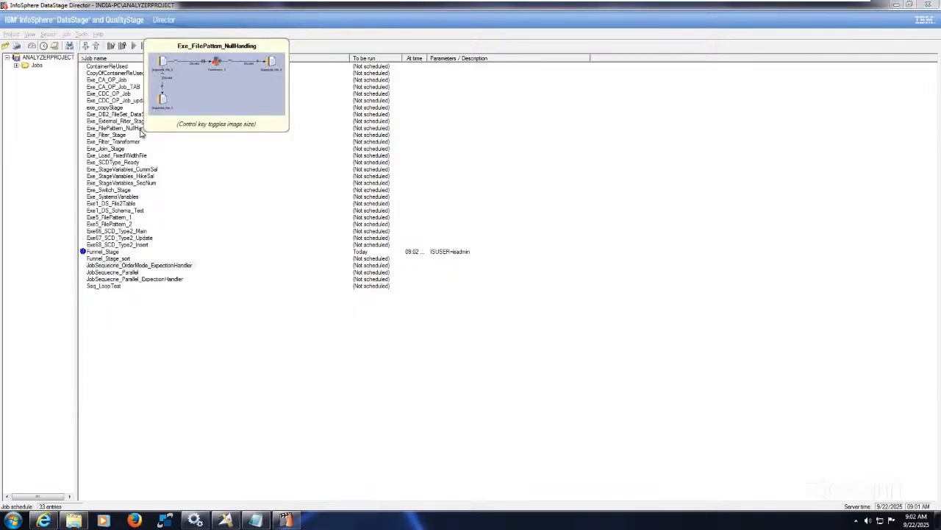
Refresh the job schedule to check the Funnel_Stage entry, and switch to the job status list
click(30, 34)
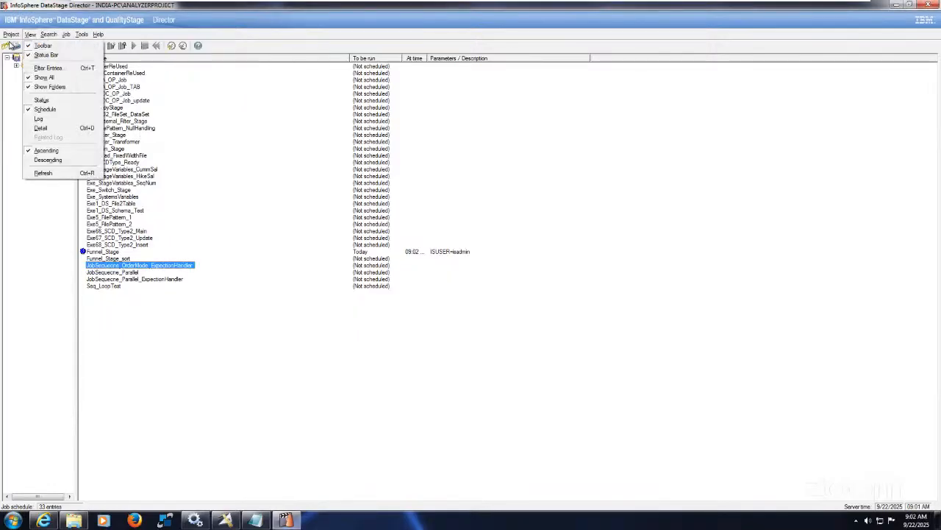
click(60, 172)
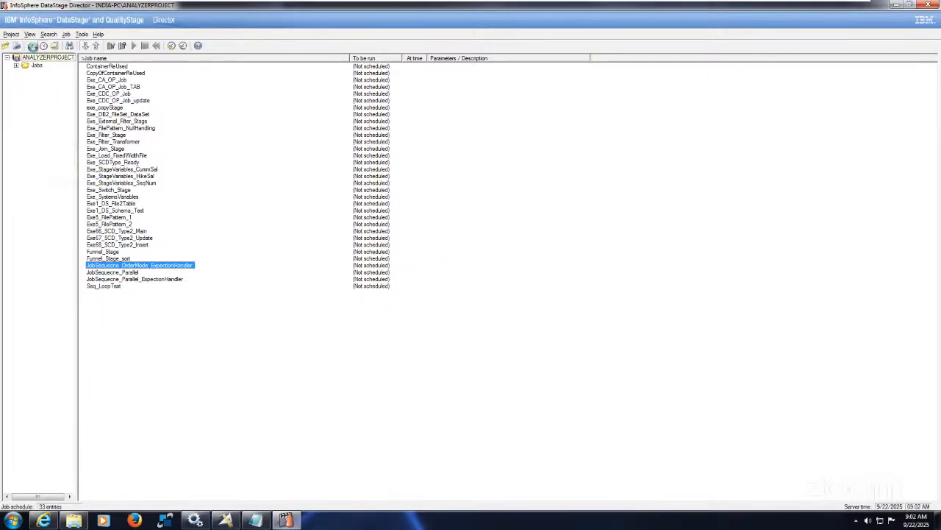
click(32, 46)
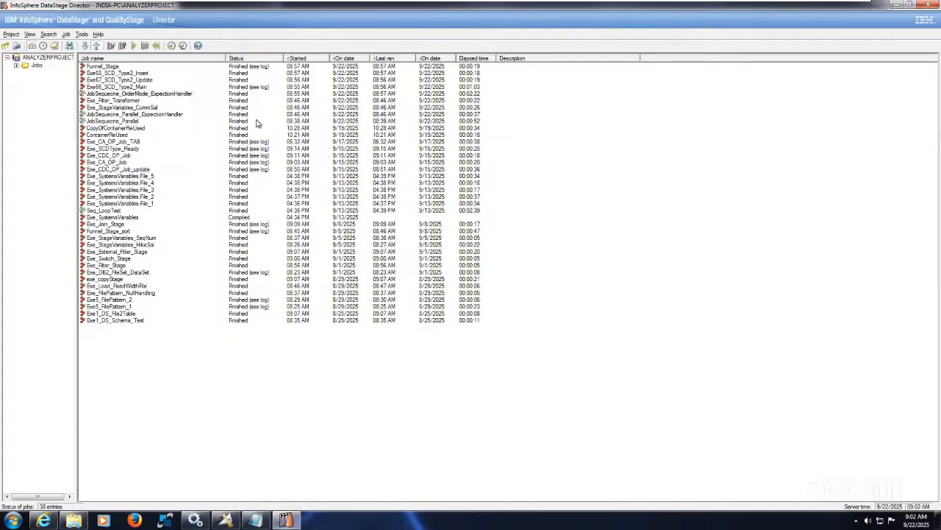
Monitor the scheduled Funnel_Stage run in the job status list until it ends, comparing its times with the system clock
click(259, 74)
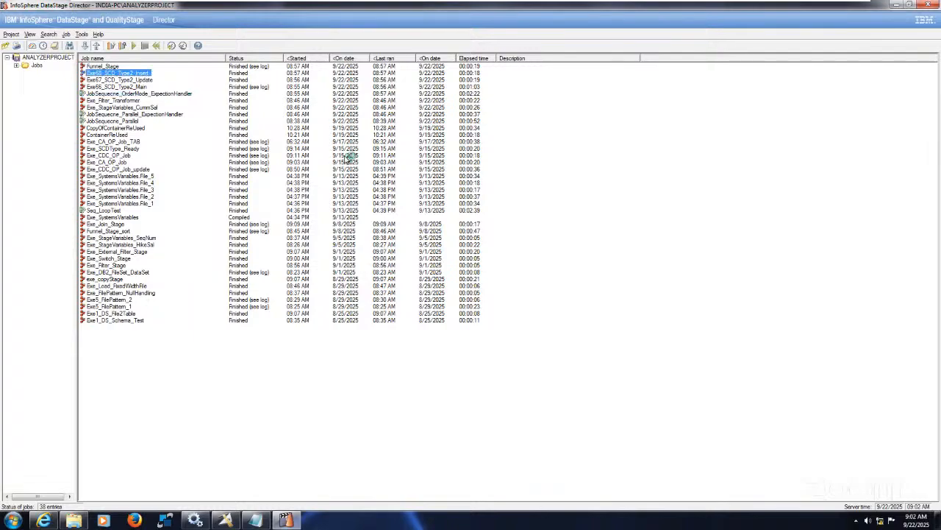
click(263, 67)
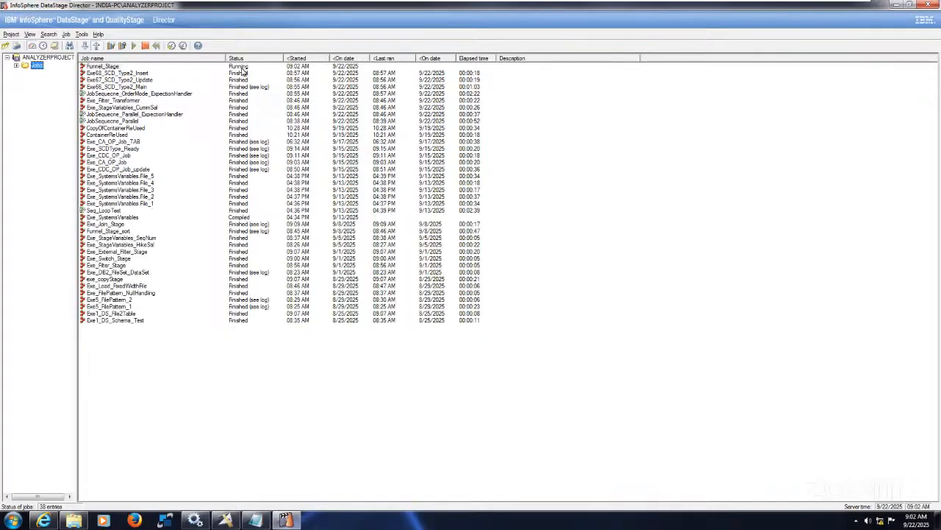
click(346, 163)
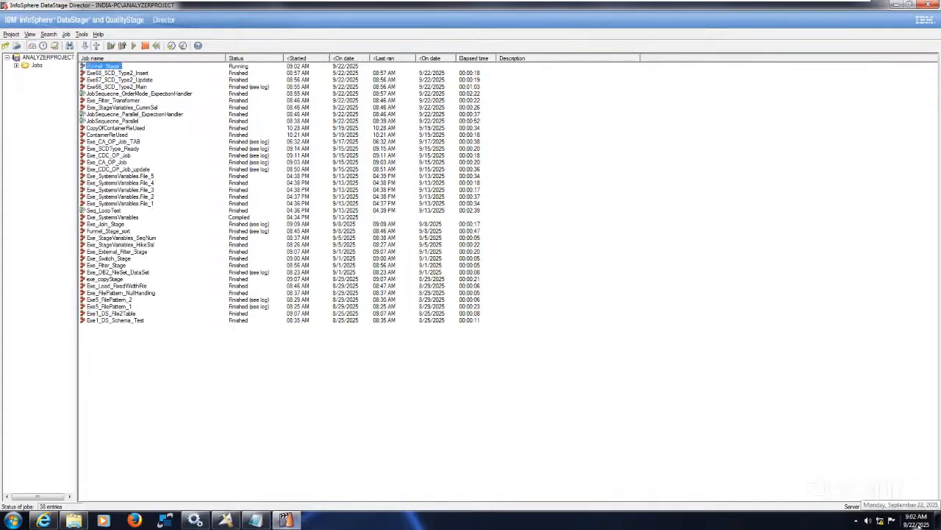
click(918, 524)
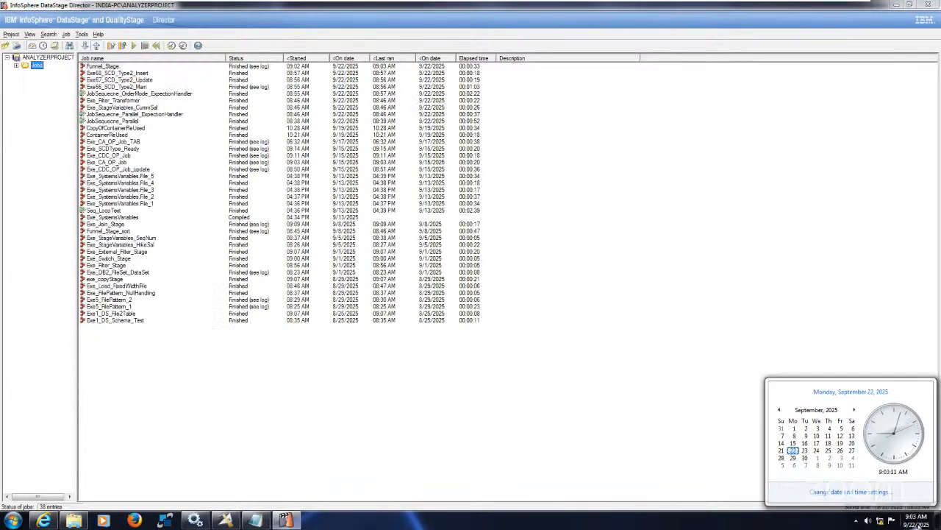
click(109, 68)
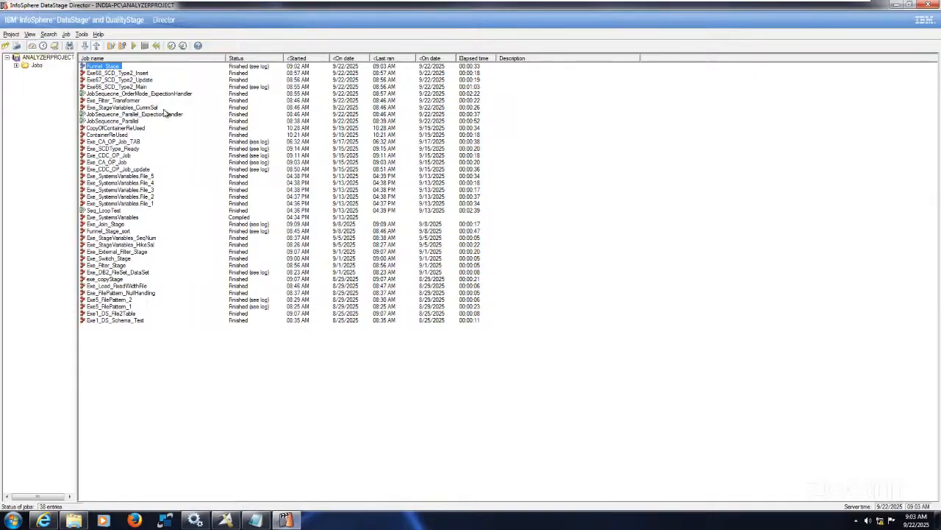
Minimize the DS115 virtual machine window to return to the host desktop
mouse_move(750, 2)
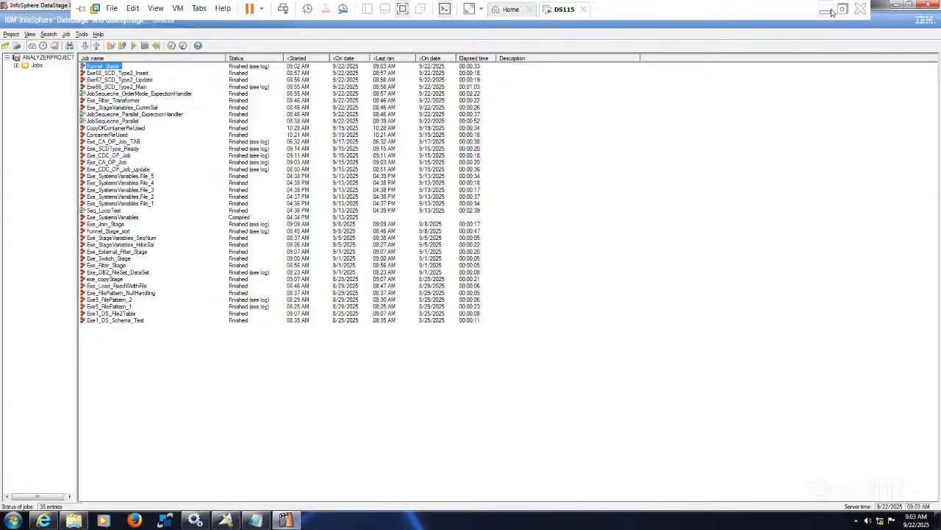
click(828, 10)
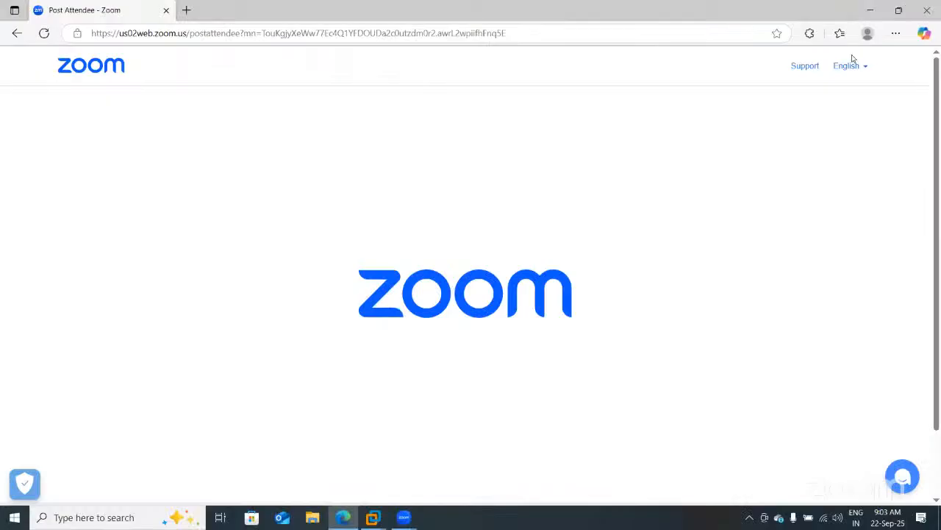